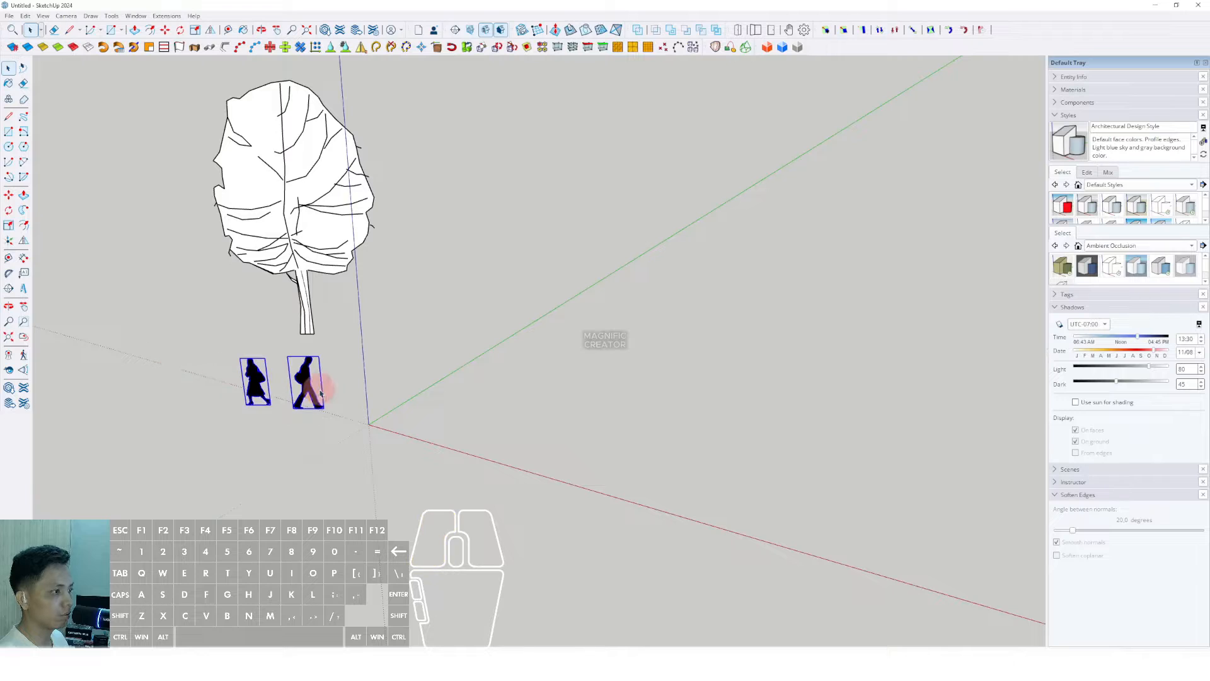
# Step: Select the people figures and the tree to inspect the scene, orbiting the view
pyautogui.moveTo(303, 381)
pyautogui.mouseDown(button='middle')
pyautogui.moveTo(309, 370)
pyautogui.moveTo(313, 397)
pyautogui.moveTo(300, 385)
pyautogui.mouseUp(button='middle')
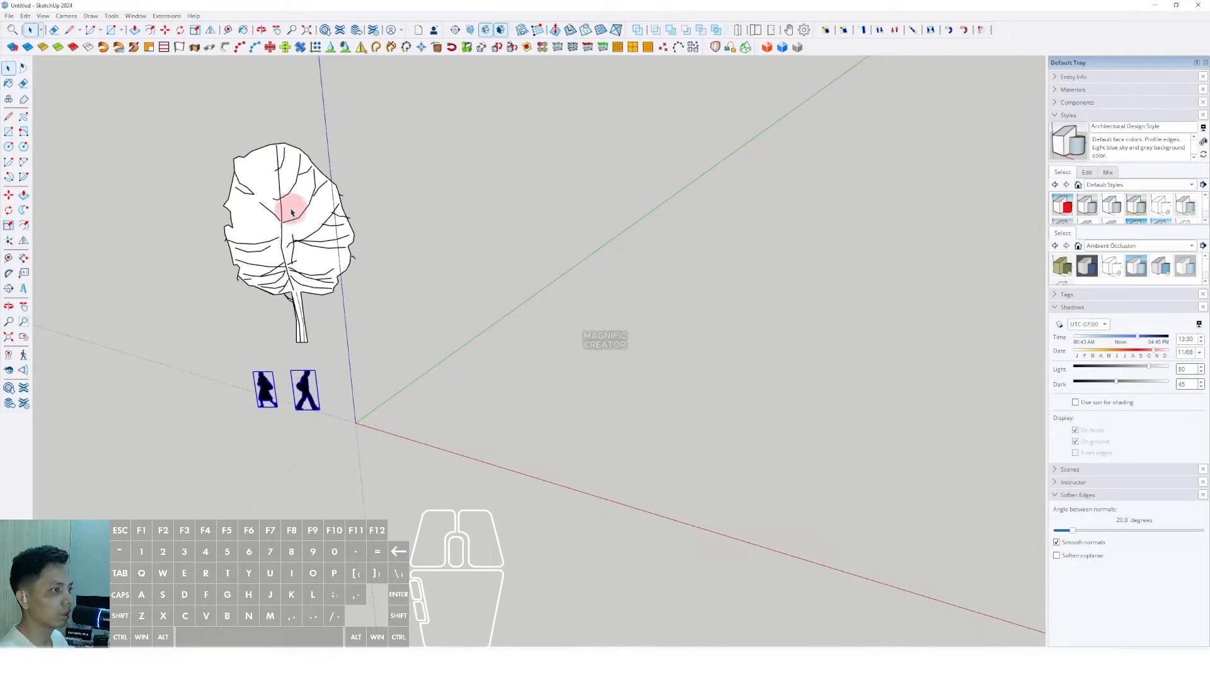
pyautogui.click(288, 202)
pyautogui.moveTo(294, 280); pyautogui.dragTo(321, 297, button='middle')
pyautogui.click(320, 298)
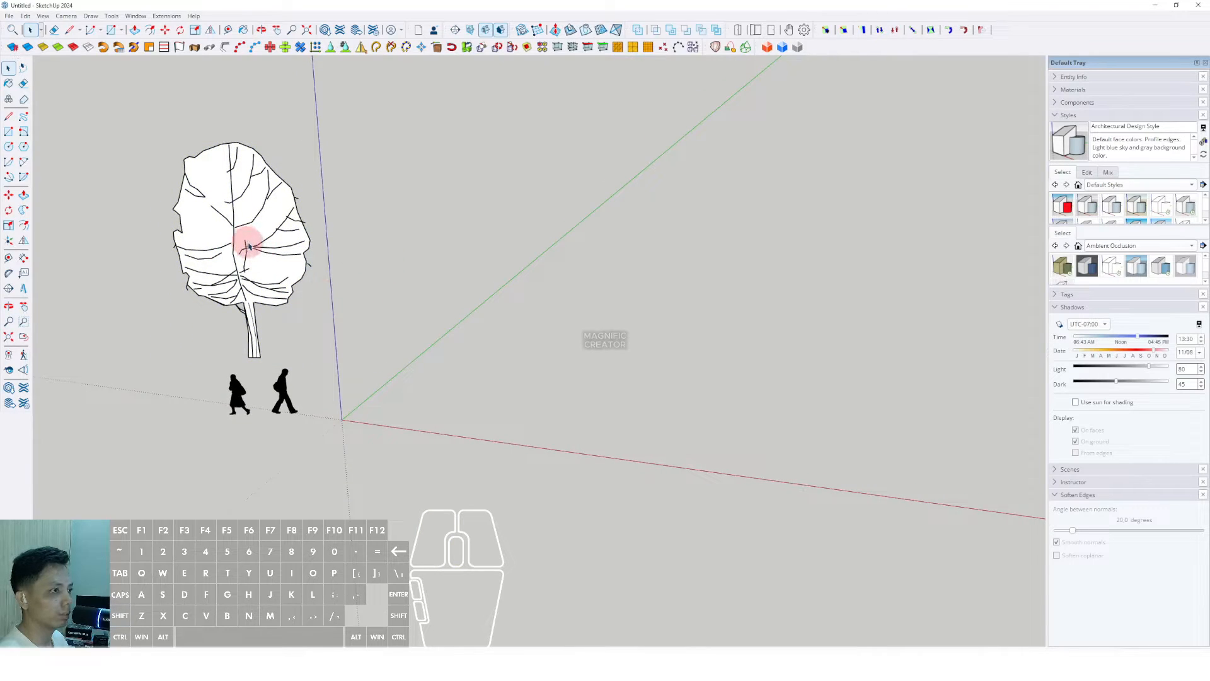
pyautogui.moveTo(249, 246)
pyautogui.mouseDown(button='middle')
pyautogui.moveTo(198, 227)
pyautogui.moveTo(250, 225)
pyautogui.mouseUp(button='middle')
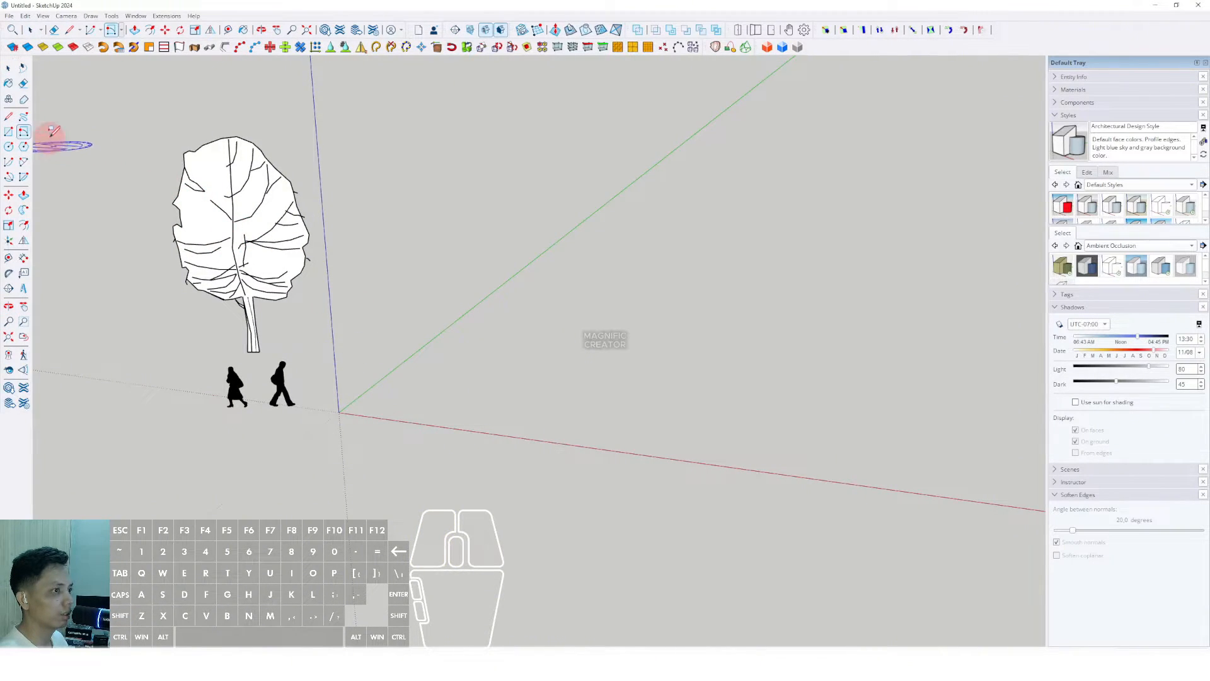
# Step: Draw a rotated rectangle from the origin, 5000 mm along red and about 13347 mm wide
pyautogui.click(364, 409)
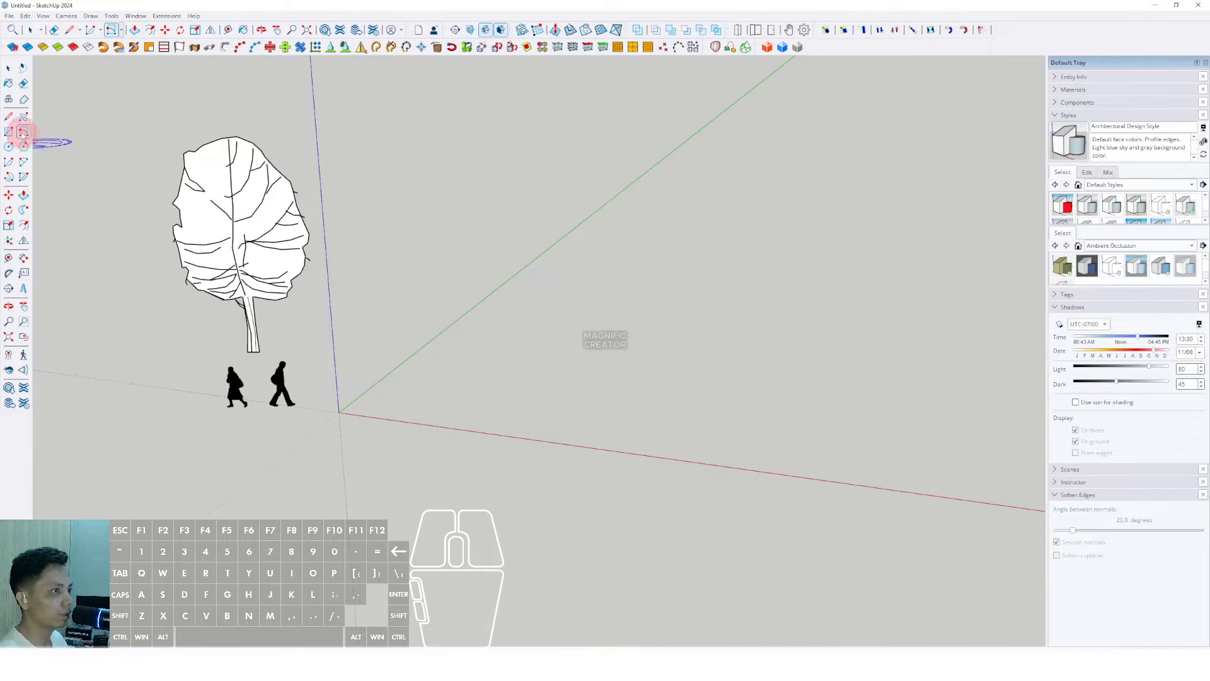
pyautogui.moveTo(355, 416)
pyautogui.mouseDown(button='middle')
pyautogui.moveTo(353, 431)
pyautogui.moveTo(349, 419)
pyautogui.mouseUp(button='middle')
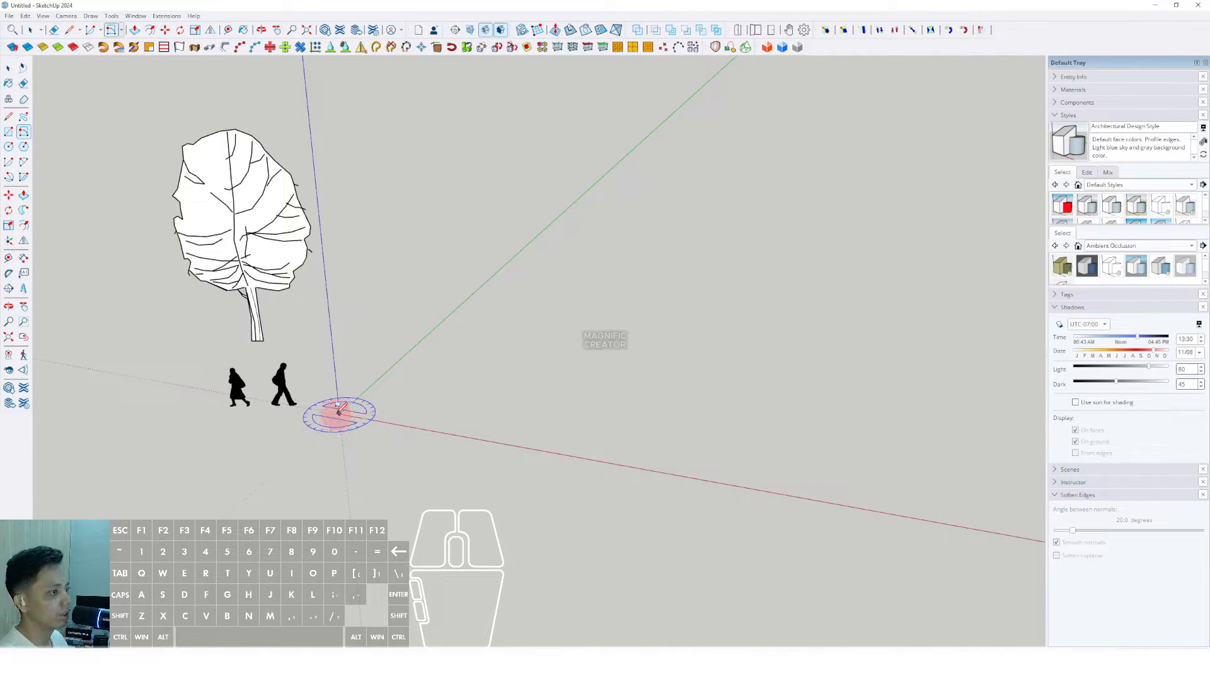
pyautogui.scroll(3, 344, 407)
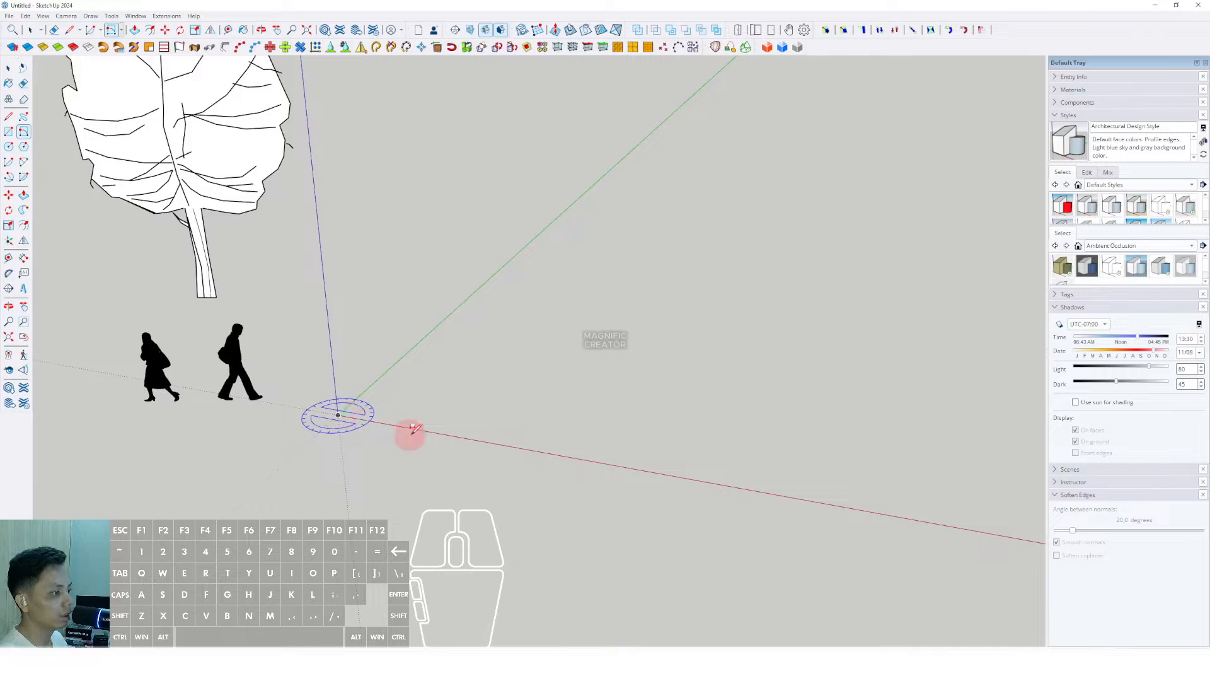
pyautogui.scroll(-2, 410, 427)
pyautogui.scroll(2, 434, 426)
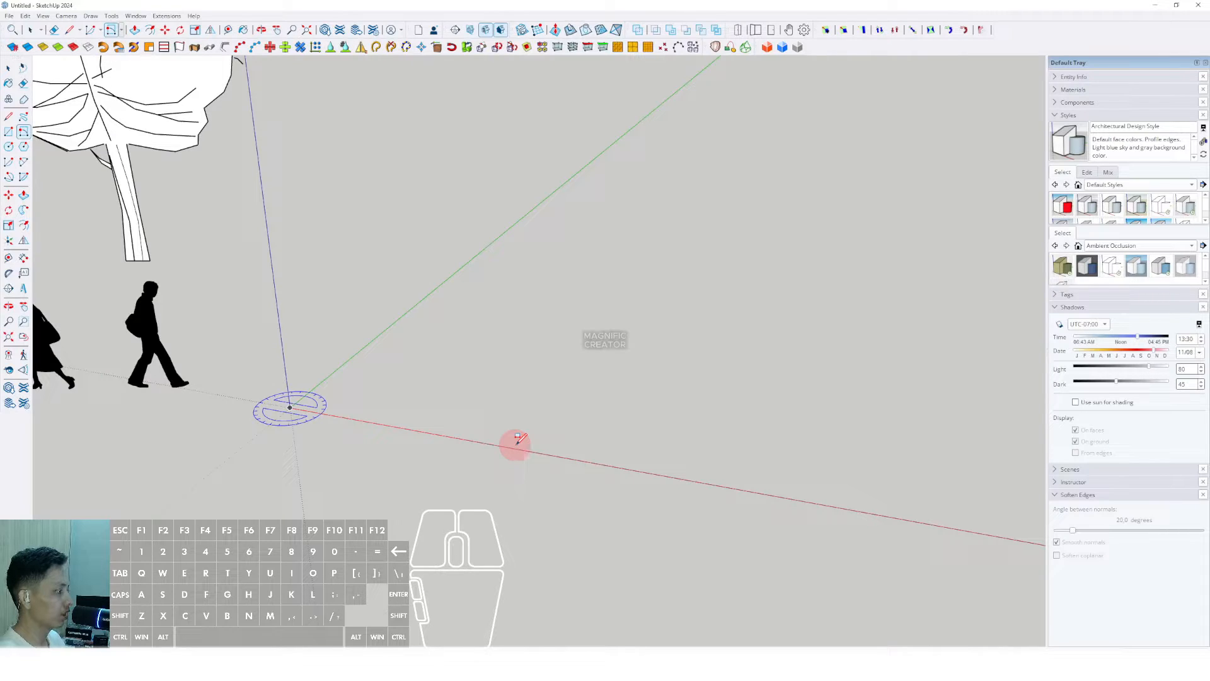
pyautogui.press('Return')
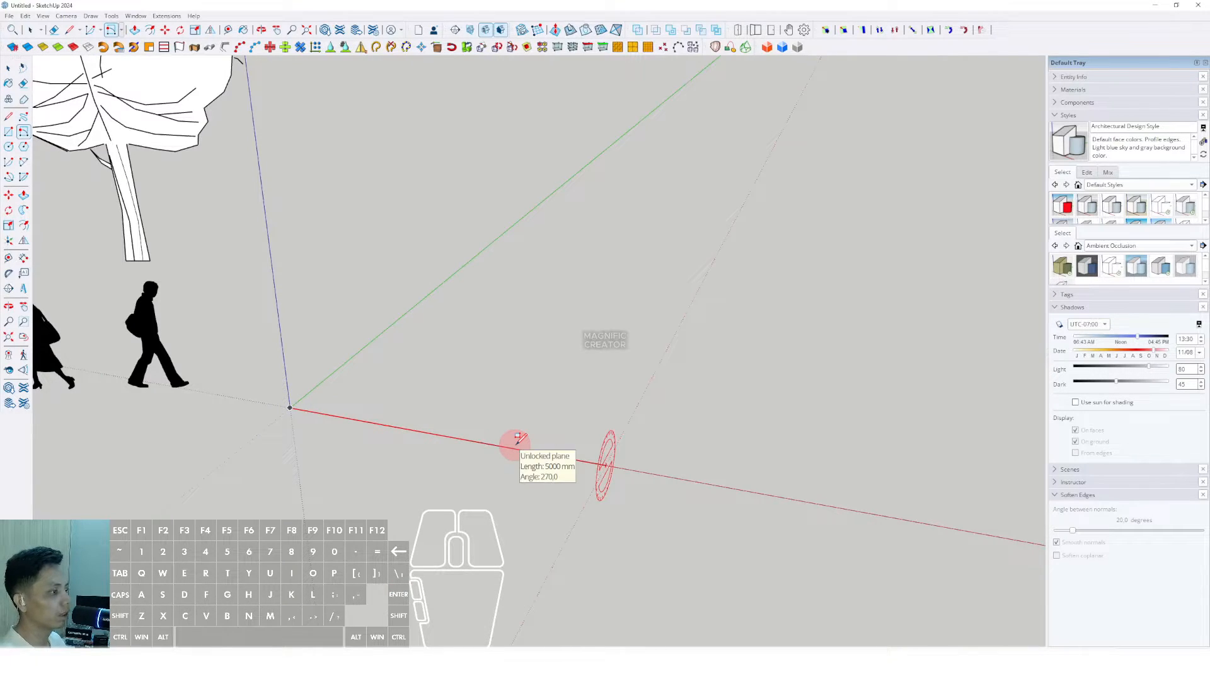
pyautogui.scroll(-2, 656, 331)
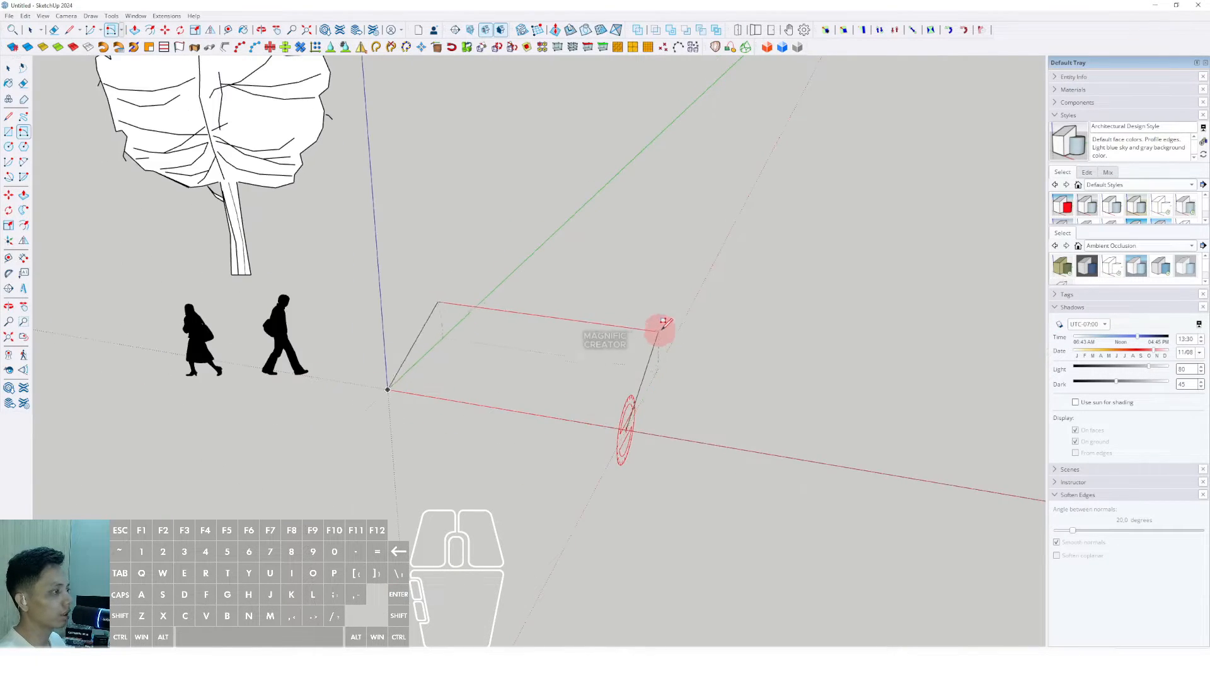
pyautogui.click(743, 211)
# Step: Orbit to view the new rectangle and select its face
pyautogui.press('space')
pyautogui.scroll(2, 657, 358)
pyautogui.moveTo(657, 359); pyautogui.dragTo(729, 357, button='middle')
pyautogui.click(686, 394)
pyautogui.scroll(-3, 687, 391)
# Step: Offset the rectangle's outline inward and erase the inner face
pyautogui.press('f')
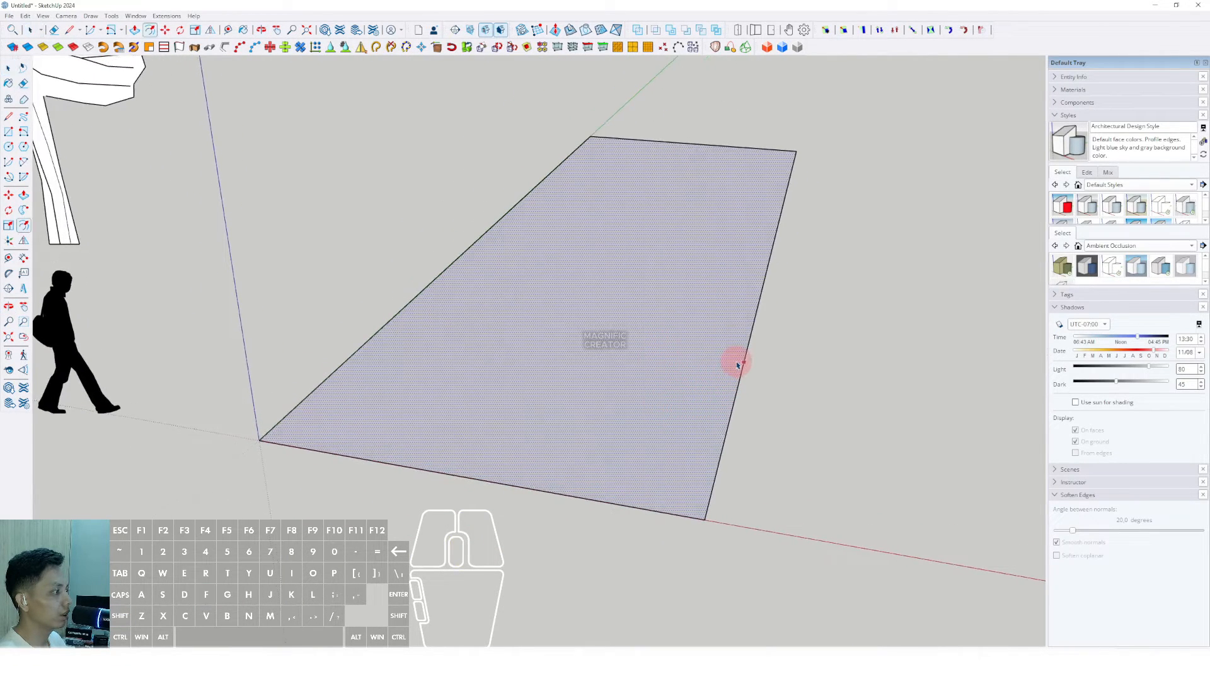
pyautogui.click(725, 361)
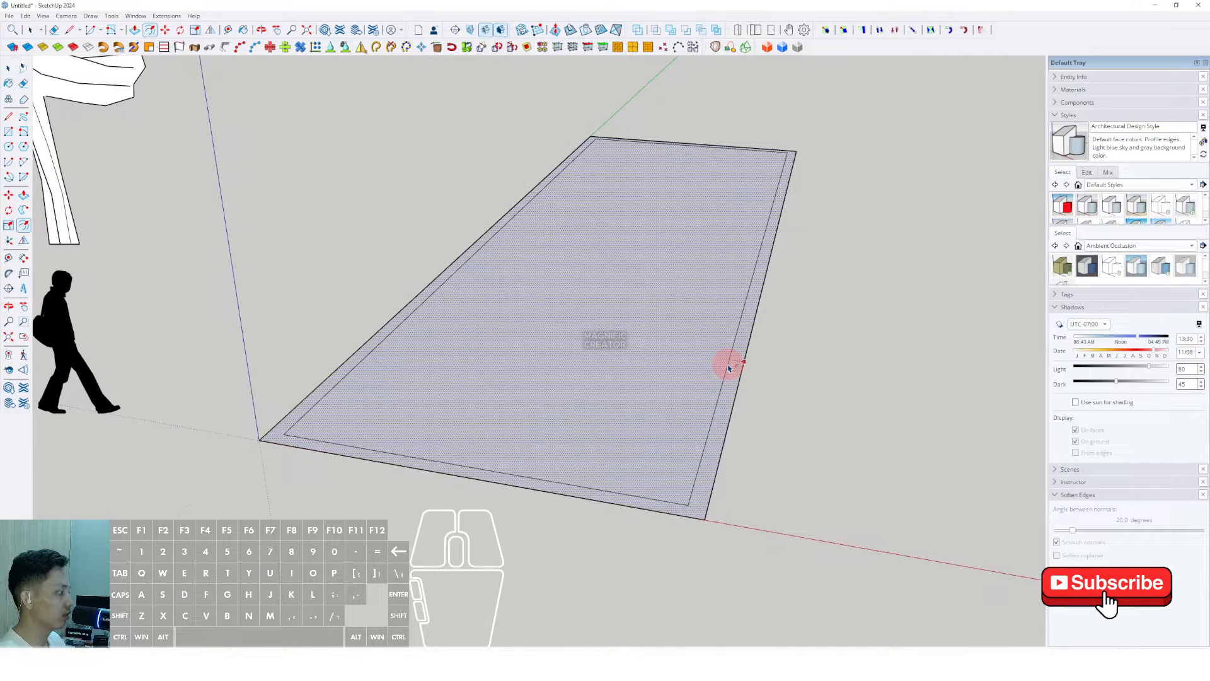
pyautogui.click(730, 369)
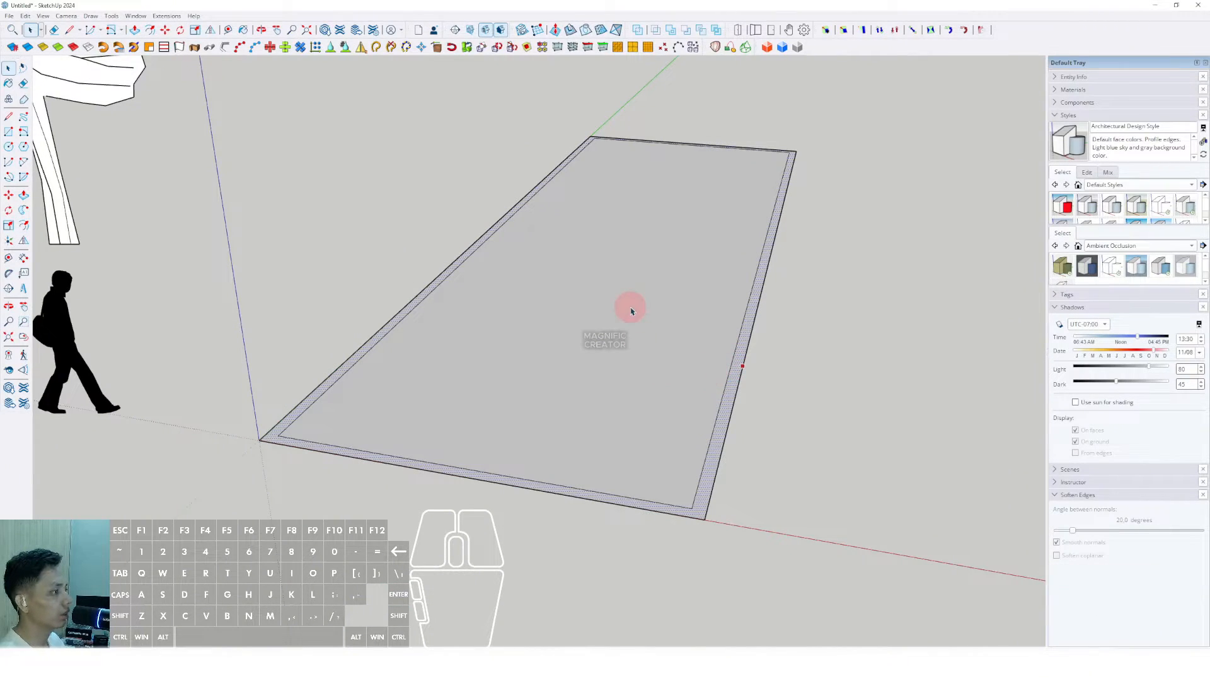
pyautogui.click(670, 304)
pyautogui.moveTo(656, 330); pyautogui.dragTo(691, 379, button='middle')
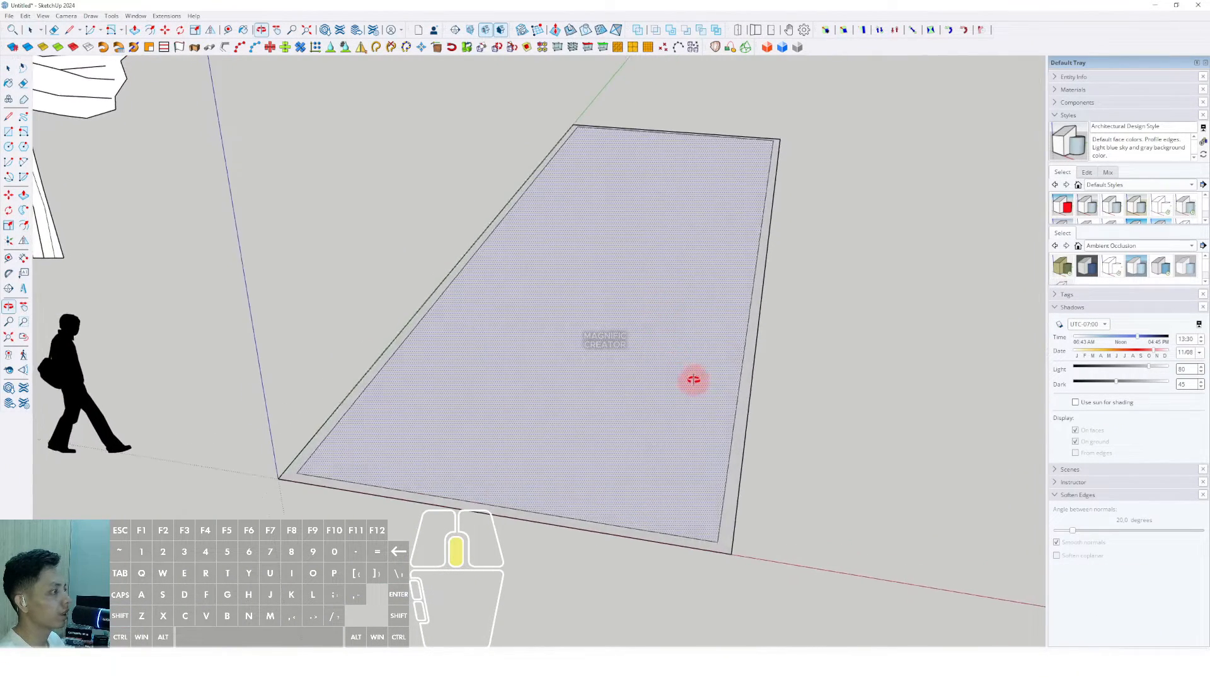
pyautogui.rightClick(696, 324)
pyautogui.click(713, 338)
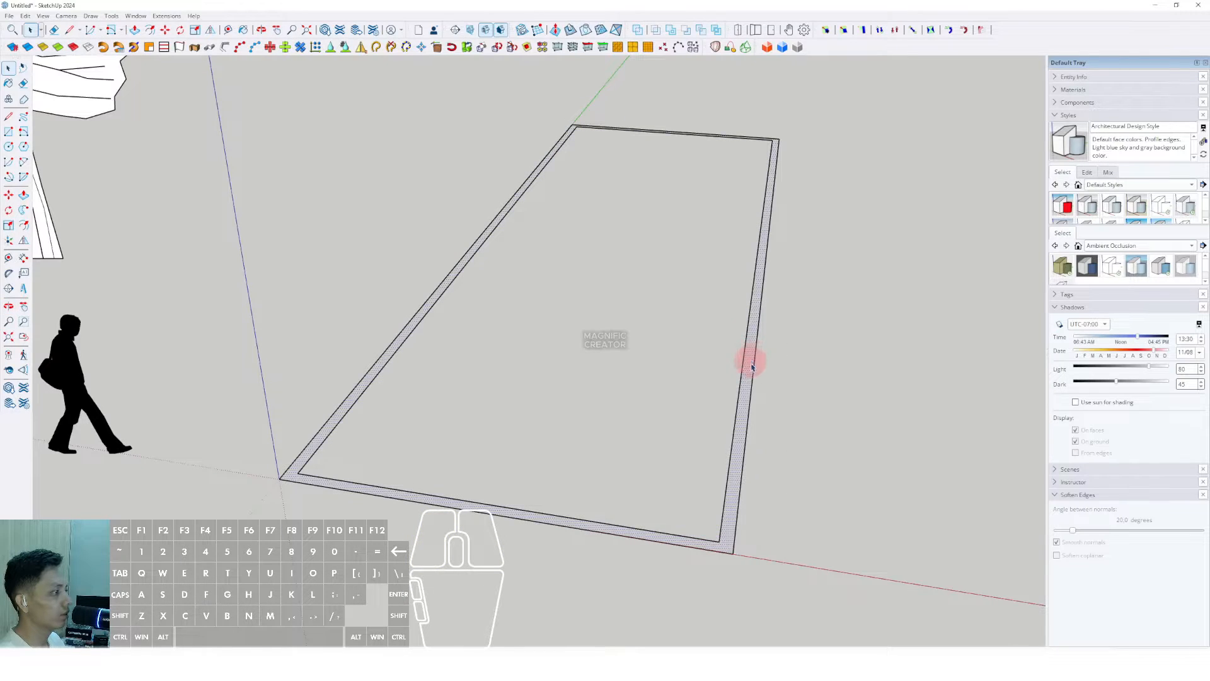
# Step: Push/Pull the remaining outer band upward into tall walls
pyautogui.press('p')
pyautogui.click(754, 352)
pyautogui.scroll(-3, 731, 314)
pyautogui.moveTo(724, 319); pyautogui.dragTo(667, 235, button='middle')
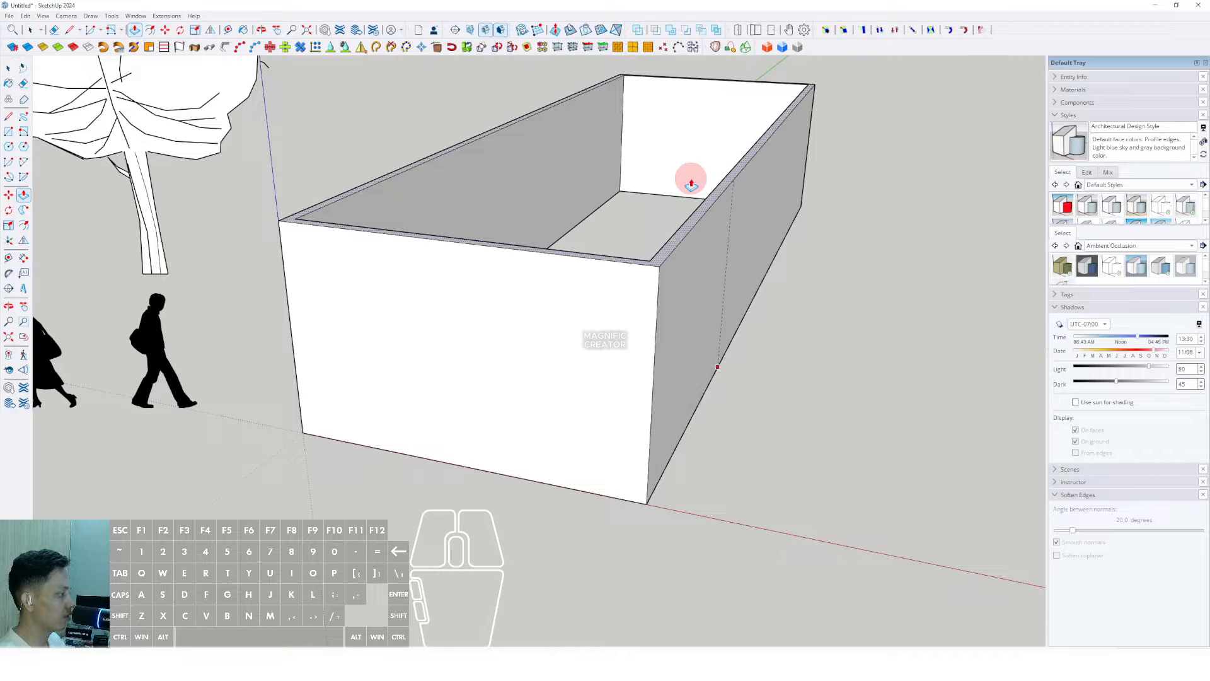
pyautogui.click(692, 184)
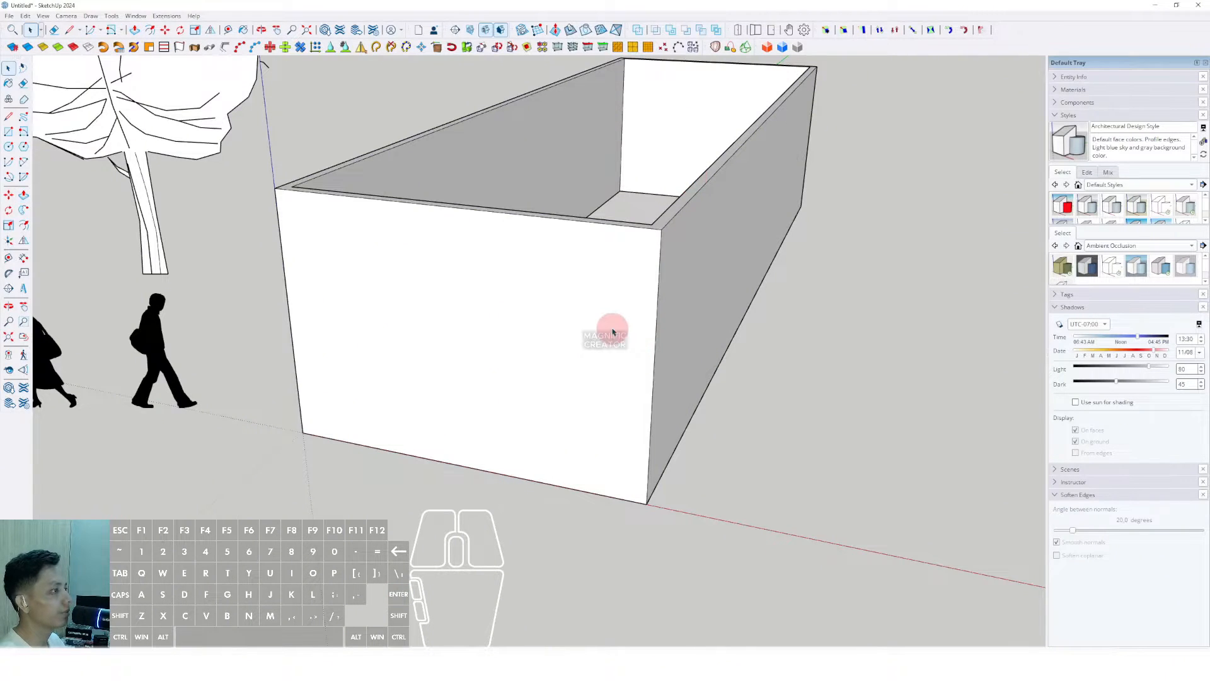
pyautogui.scroll(-3, 612, 332)
pyautogui.scroll(2, 570, 363)
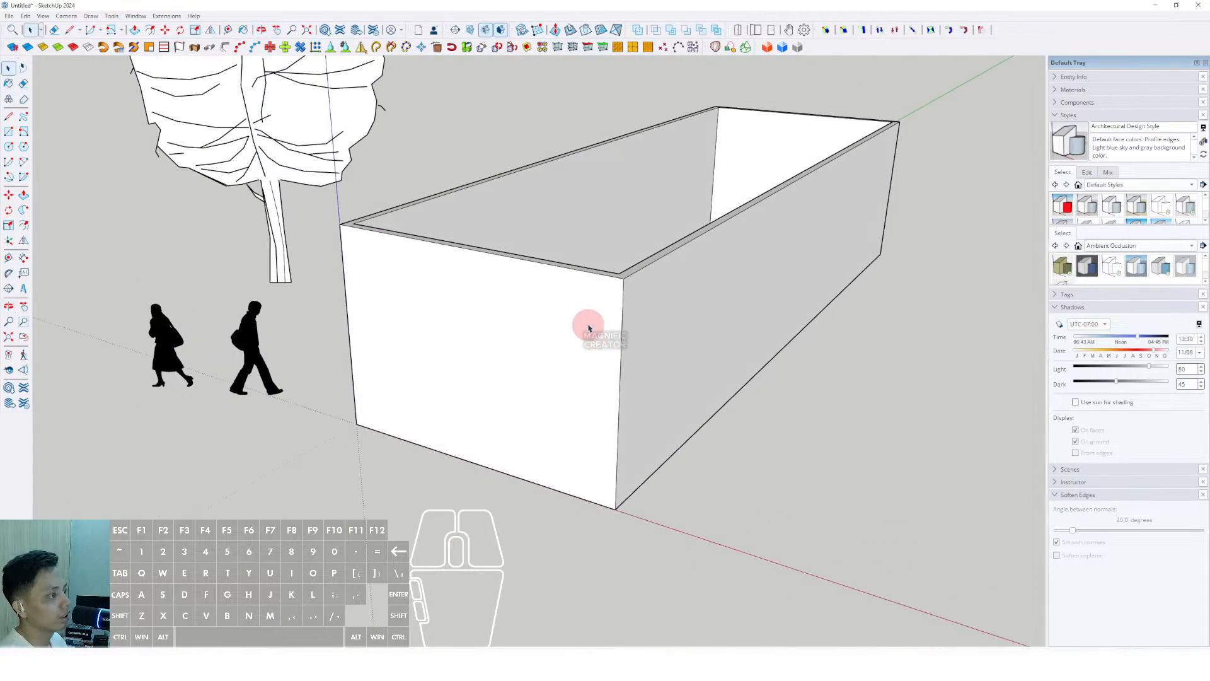
# Step: Select the whole box and apply Soften/Smooth Edges to it
pyautogui.tripleClick(596, 293)
pyautogui.rightClick(595, 292)
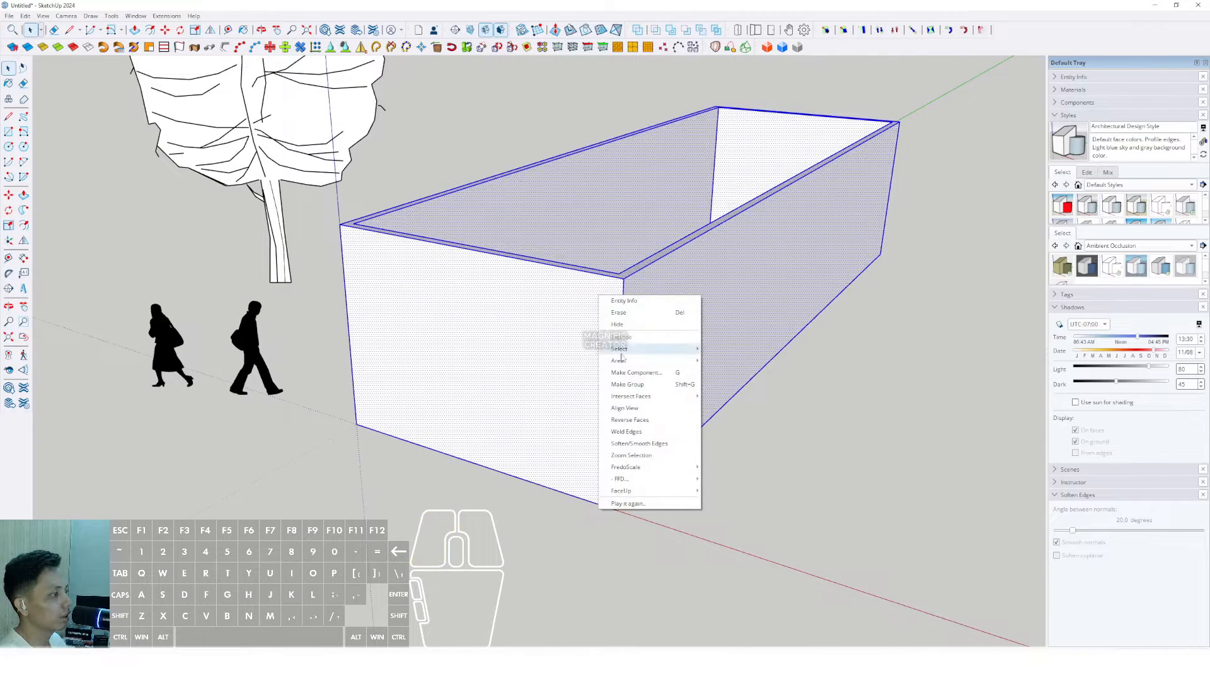
pyautogui.click(619, 382)
pyautogui.moveTo(424, 336); pyautogui.dragTo(186, 213, button='middle')
pyautogui.click(261, 333)
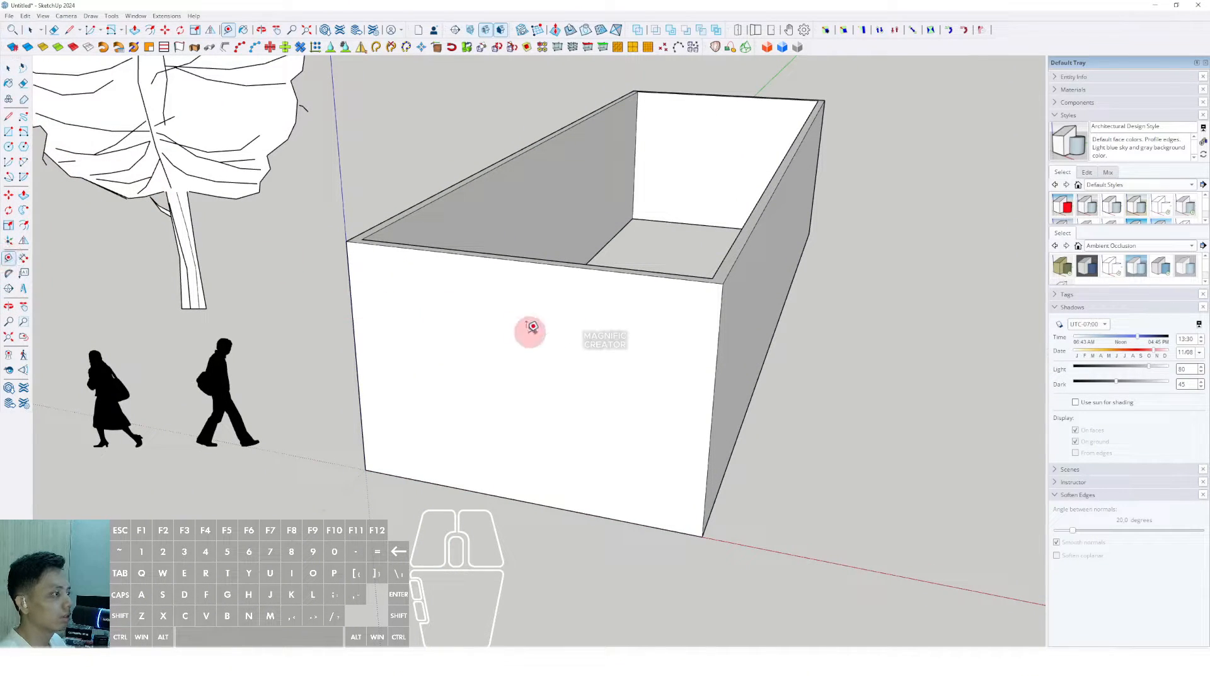
# Step: Place Tape Measure guide lines from the box's left and right corner edges at the rim
pyautogui.moveTo(376, 300); pyautogui.dragTo(657, 341, button='middle')
pyautogui.click(351, 295)
pyautogui.moveTo(806, 215); pyautogui.dragTo(884, 389, button='middle')
pyautogui.click(943, 380)
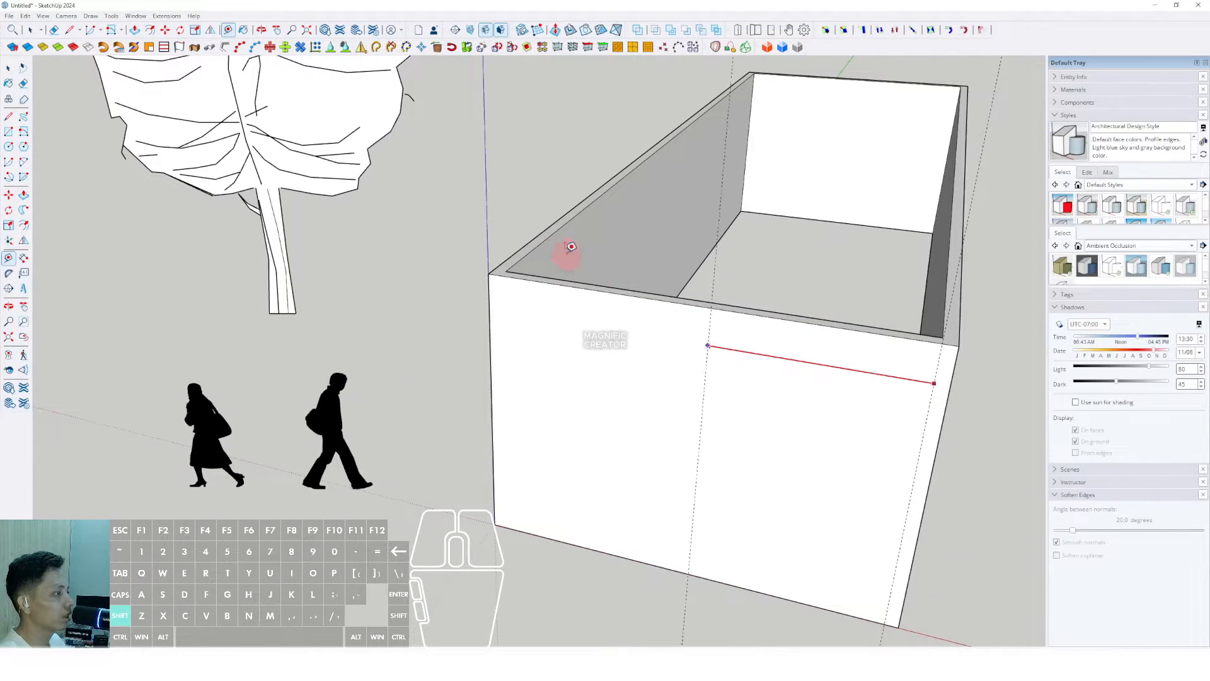
pyautogui.click(571, 257)
pyautogui.press('space')
pyautogui.moveTo(570, 256); pyautogui.dragTo(621, 405, button='middle')
pyautogui.moveTo(681, 340); pyautogui.dragTo(384, 394, button='middle')
pyautogui.keyDown('shift'); pyautogui.moveTo(489, 349); pyautogui.dragTo(624, 371, button='middle'); pyautogui.keyUp('shift')
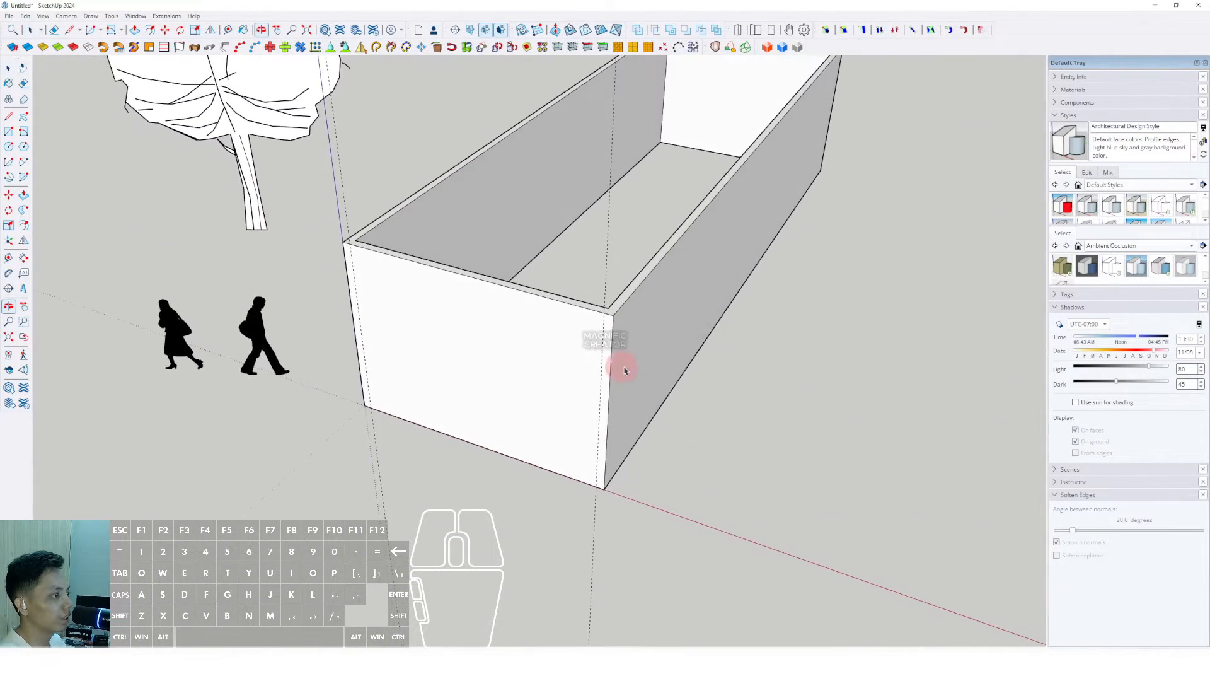
pyautogui.scroll(2, 600, 338)
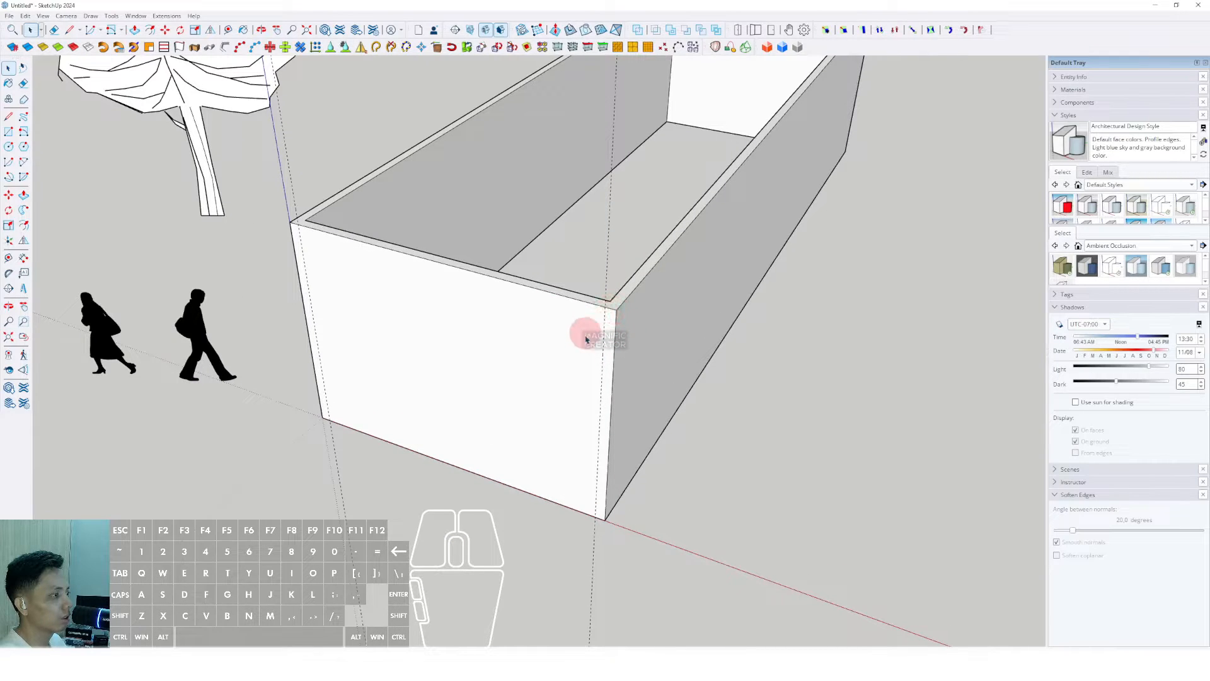
pyautogui.scroll(-2, 611, 347)
# Step: Draw a vertical line near the front corner, splitting off a narrow wall strip
pyautogui.click(525, 305)
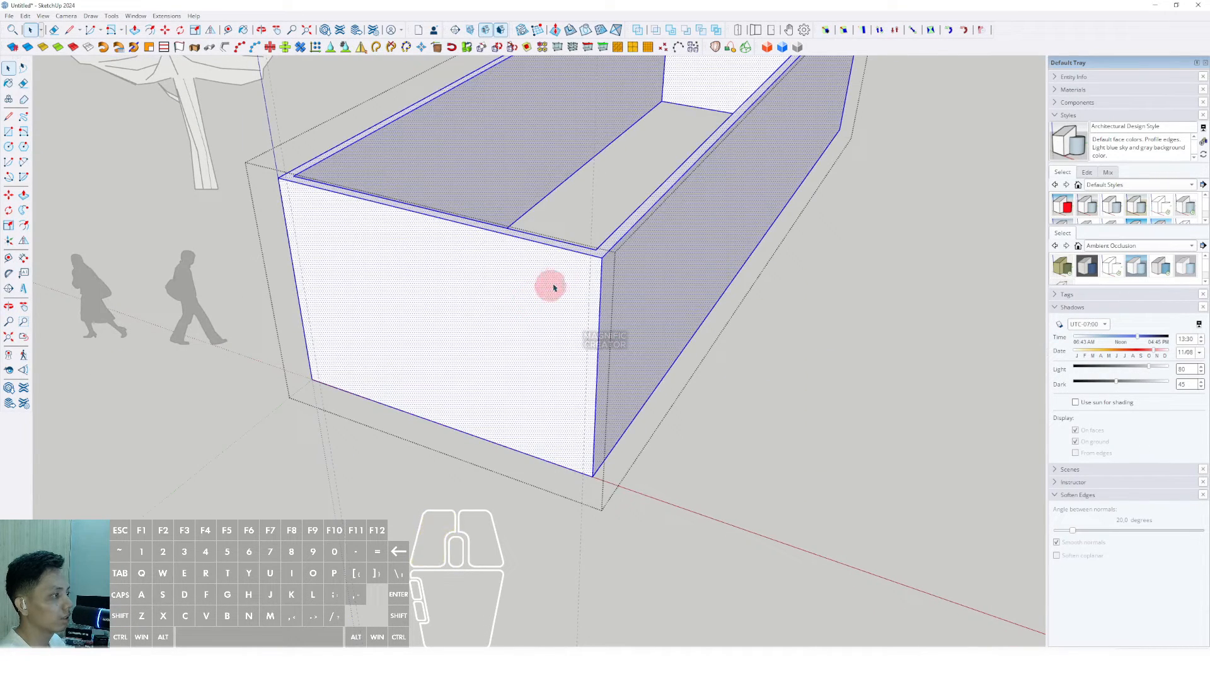
pyautogui.scroll(2, 560, 276)
pyautogui.press('d')
pyautogui.press('space')
pyautogui.tripleClick(544, 308)
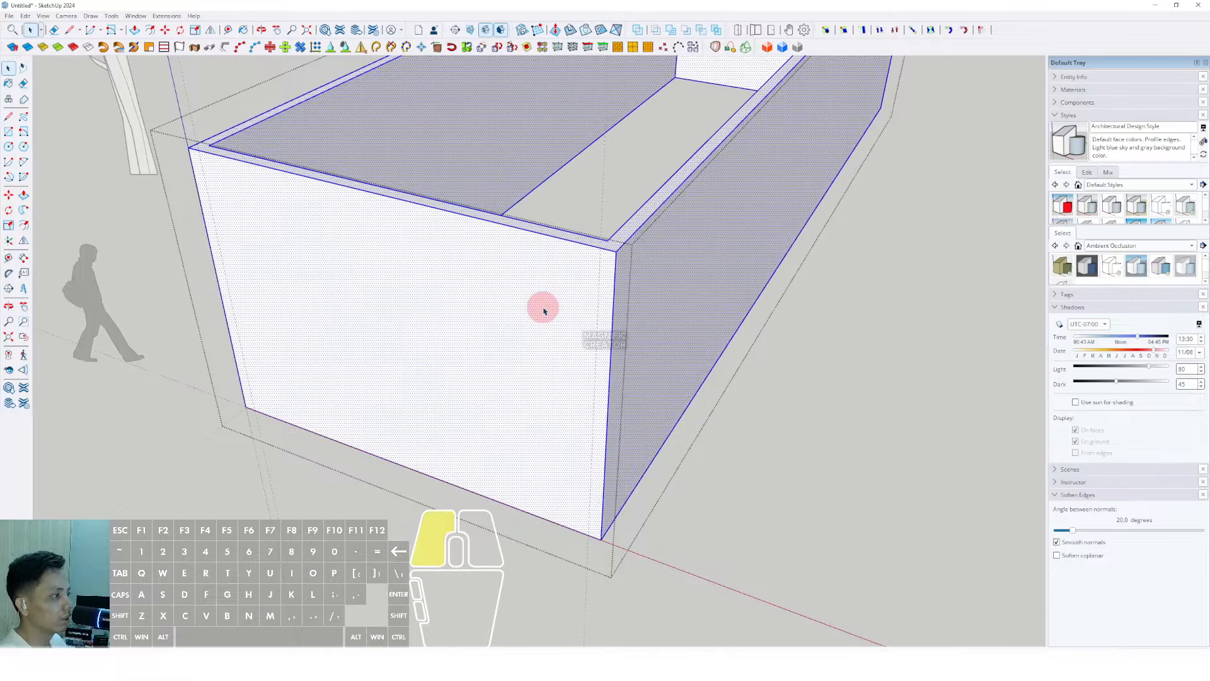
pyautogui.scroll(-2, 541, 312)
pyautogui.keyDown('shift'); pyautogui.moveTo(540, 314); pyautogui.dragTo(534, 328, button='middle'); pyautogui.keyUp('shift')
pyautogui.click(8, 116)
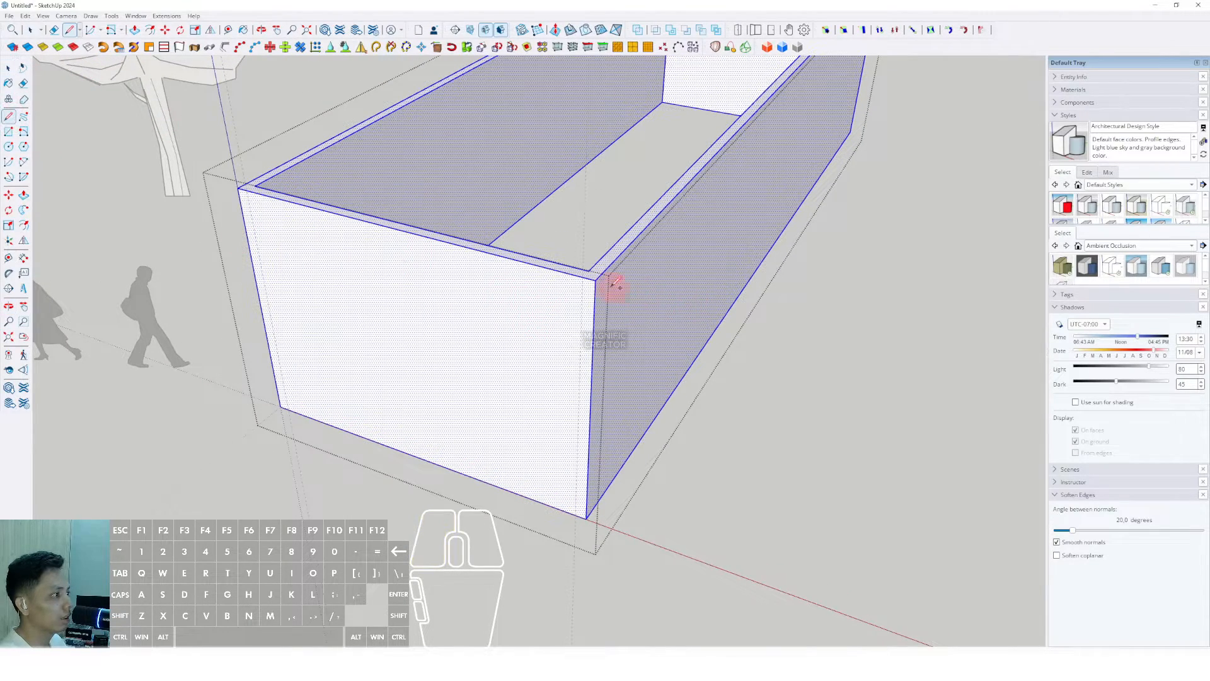
pyautogui.scroll(2, 578, 451)
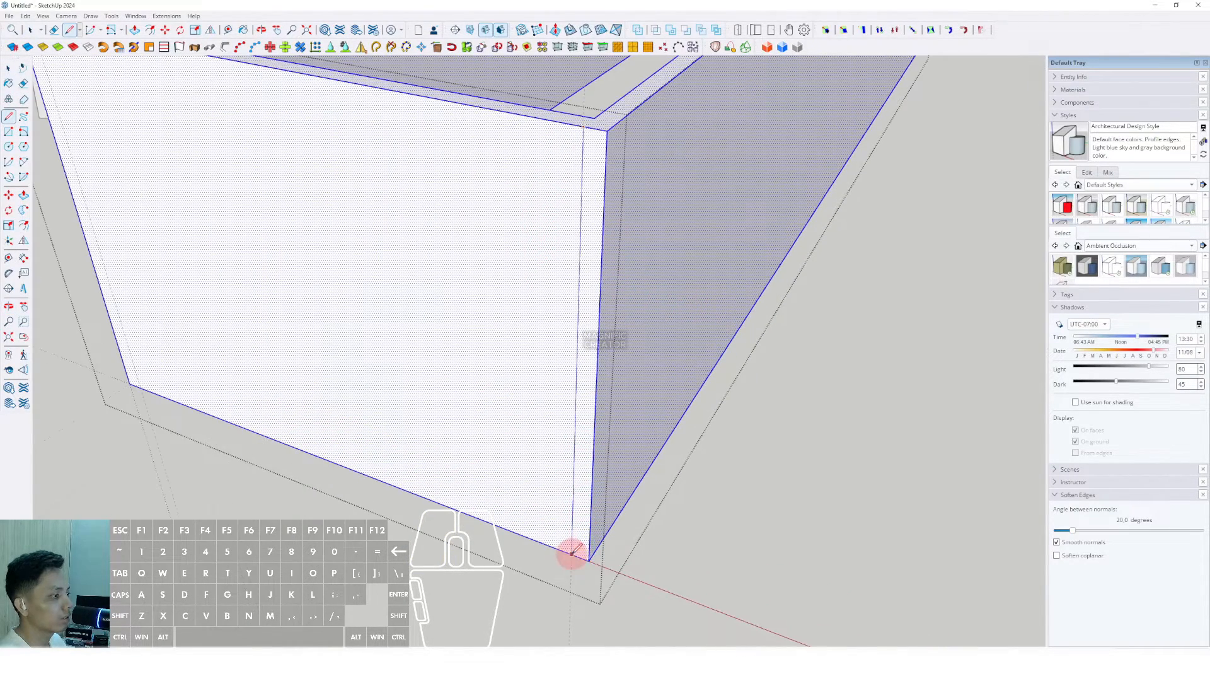
pyautogui.click(573, 554)
pyautogui.press('space')
# Step: Push/Pull the narrow corner strip outward
pyautogui.scroll(-1, 591, 396)
pyautogui.scroll(-1, 592, 392)
pyautogui.click(592, 353)
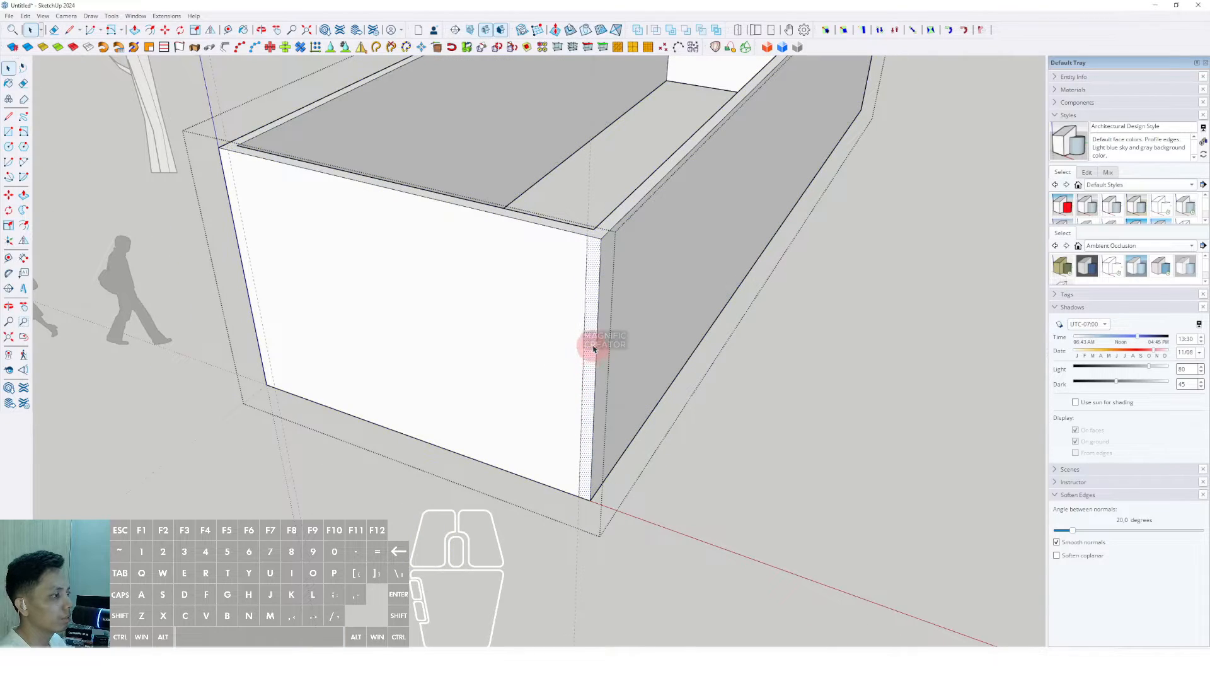
pyautogui.press('v')
pyautogui.click(590, 337)
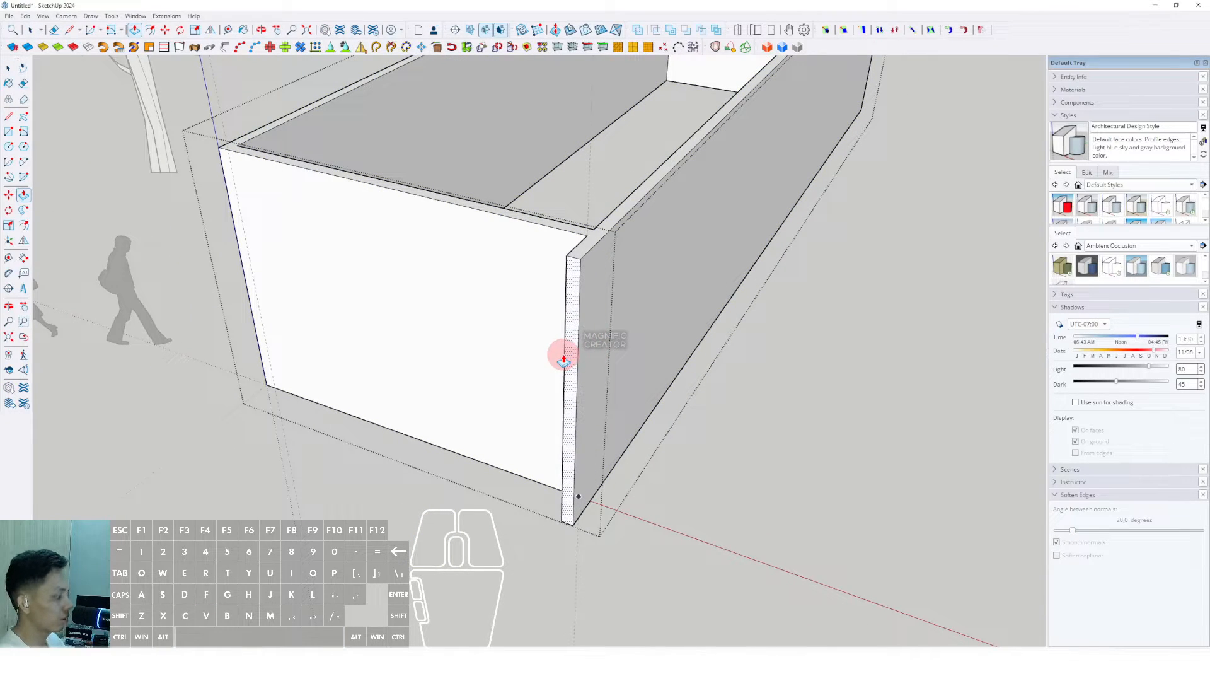
pyautogui.click(562, 351)
pyautogui.press('space')
pyautogui.scroll(3, 284, 256)
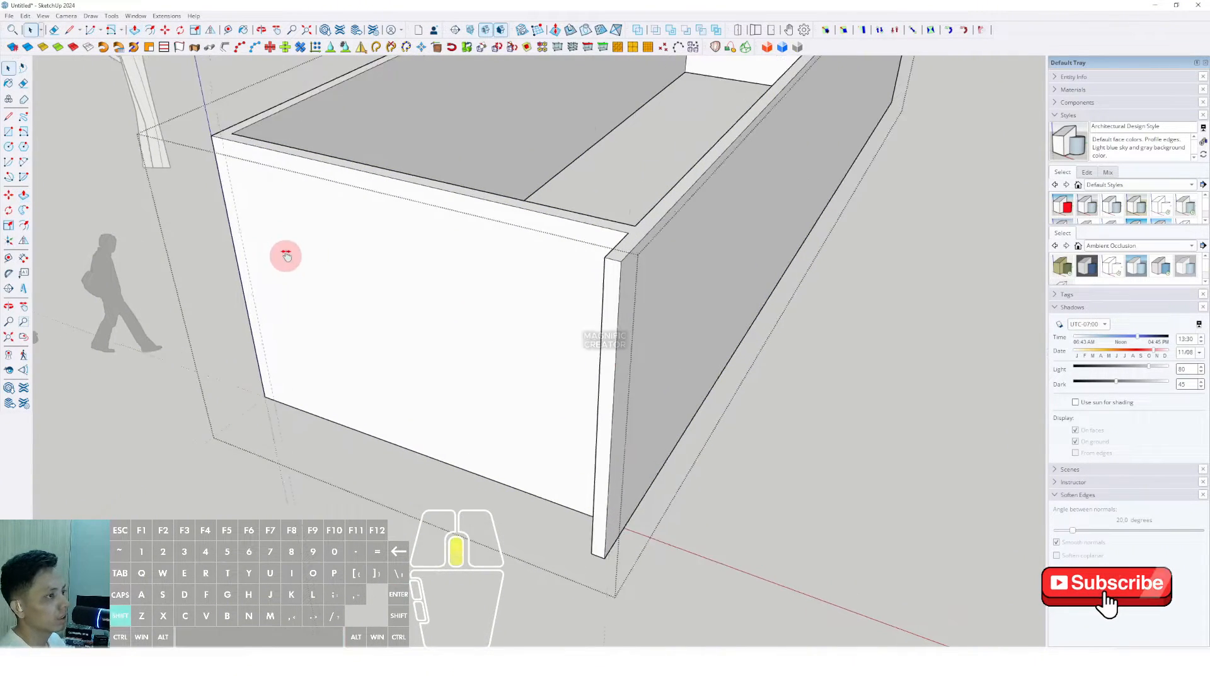
# Step: Draw a vertical edge down the side corner and extrude that side strip out from the box
pyautogui.press('l')
pyautogui.click(403, 202)
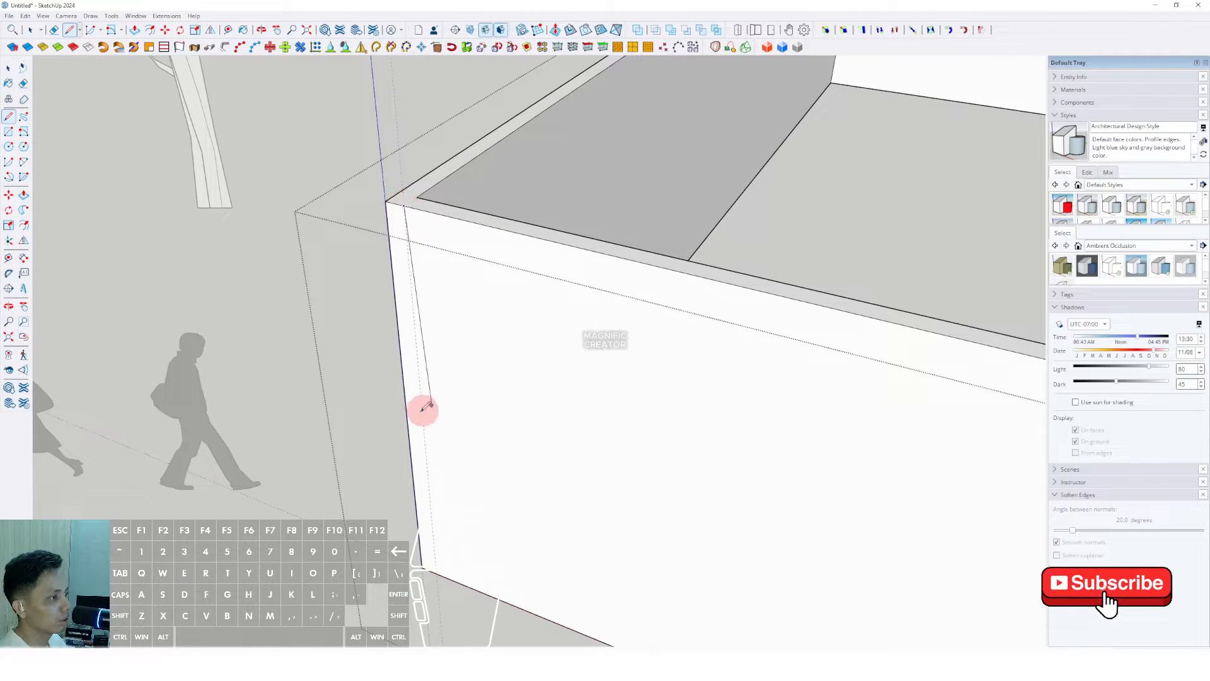
pyautogui.click(434, 569)
pyautogui.press('space')
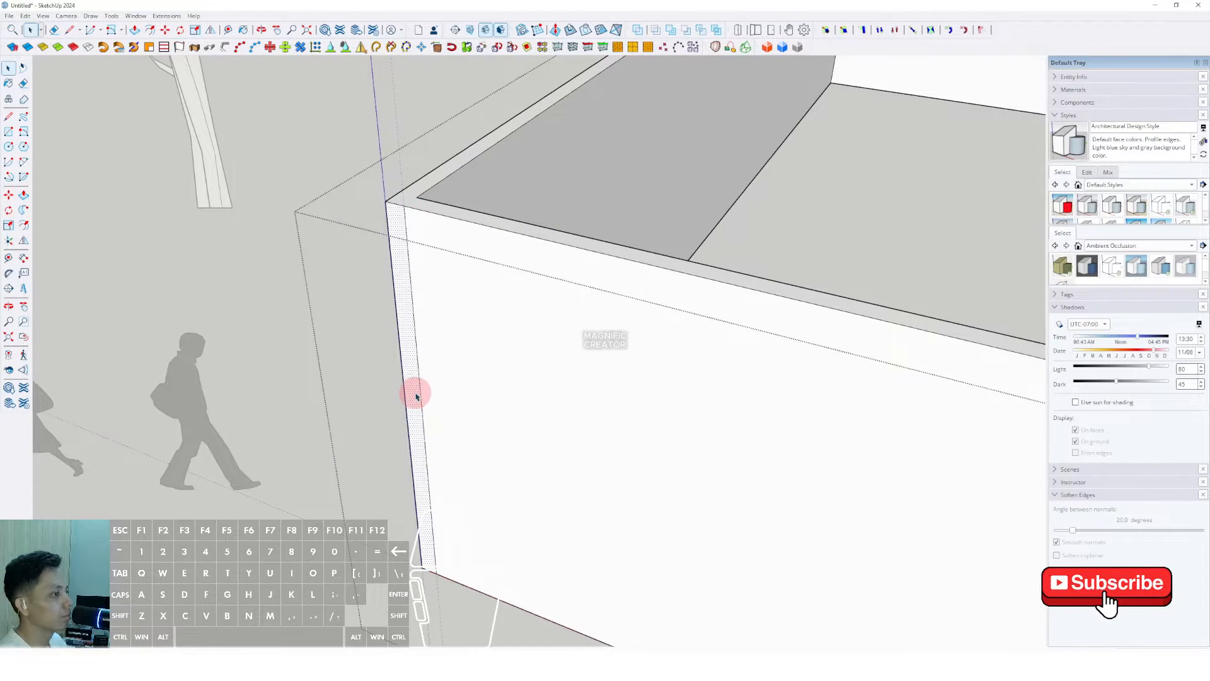
pyautogui.click(413, 394)
pyautogui.scroll(-4, 365, 433)
pyautogui.press('p')
pyautogui.click(693, 386)
pyautogui.press('space')
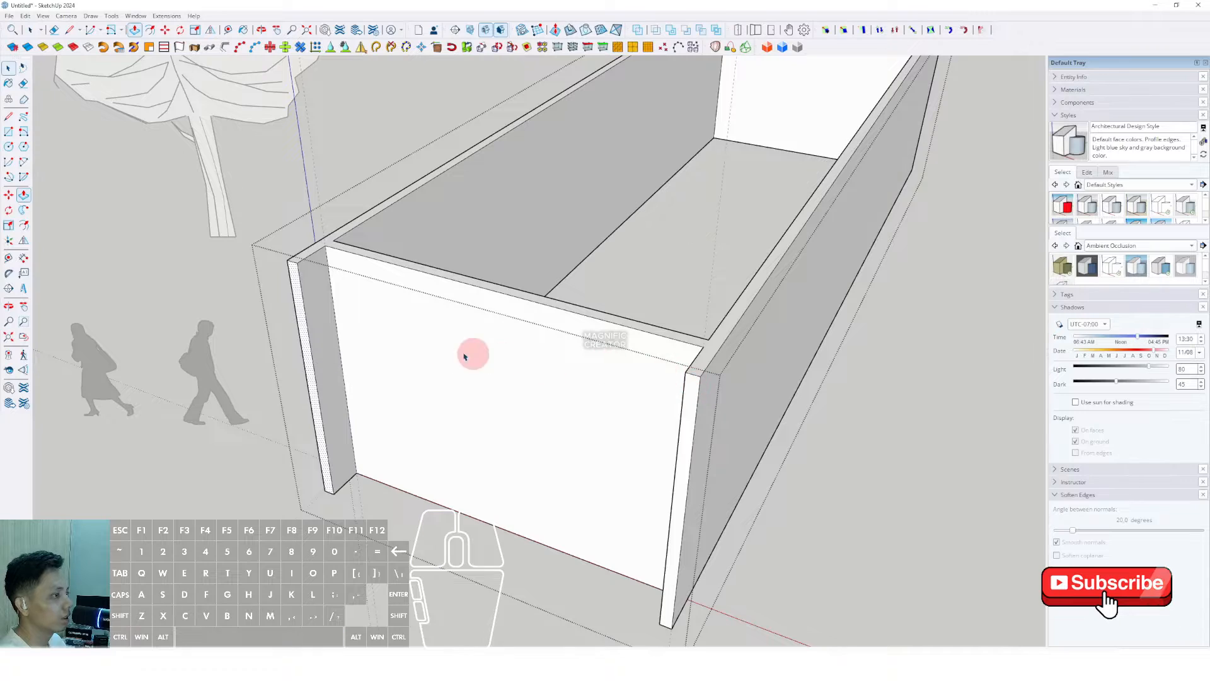
pyautogui.scroll(-3, 473, 354)
# Step: Exit the box group, reopen it, and select only the vertical corner edge
pyautogui.moveTo(474, 352); pyautogui.dragTo(555, 296, button='middle')
pyautogui.click(931, 286)
pyautogui.scroll(2, 668, 320)
pyautogui.keyDown('shift'); pyautogui.moveTo(667, 319); pyautogui.dragTo(667, 422, button='middle'); pyautogui.keyUp('shift')
pyautogui.scroll(2, 613, 385)
pyautogui.doubleClick(754, 346)
pyautogui.tripleClick(754, 346)
pyautogui.scroll(2, 756, 347)
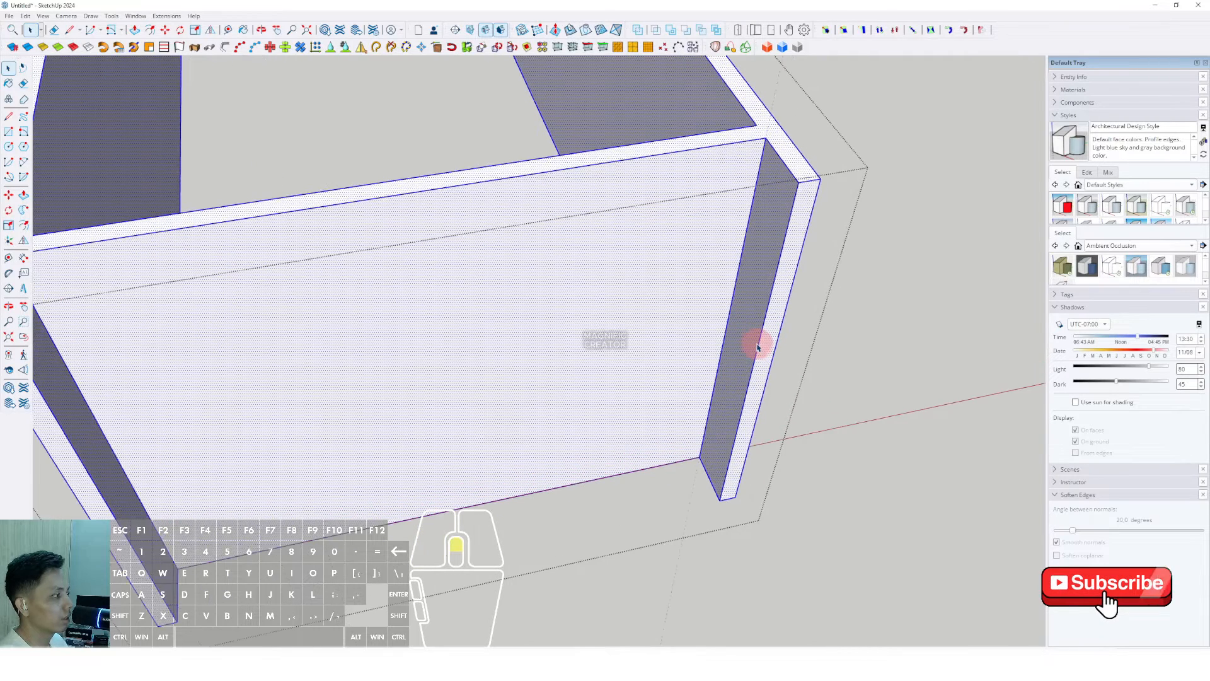
pyautogui.click(760, 343)
pyautogui.scroll(2, 756, 346)
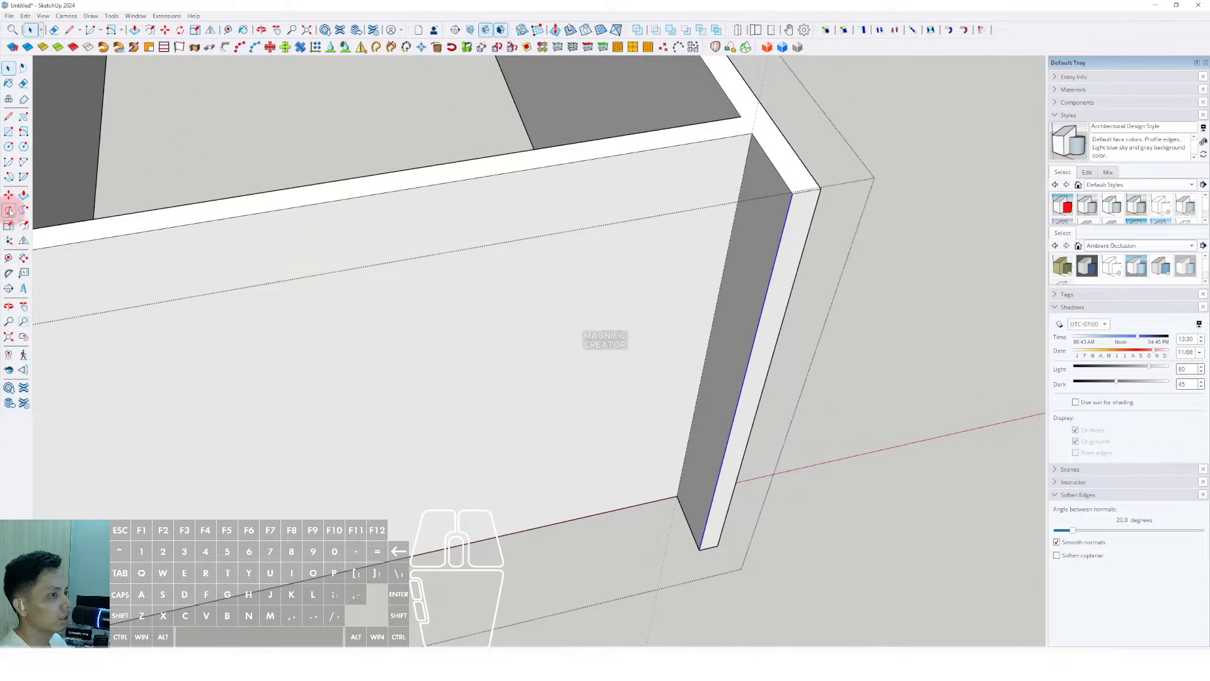
# Step: Push the narrow end face at the right corner outward into a post
pyautogui.click(8, 195)
pyautogui.scroll(2, 806, 220)
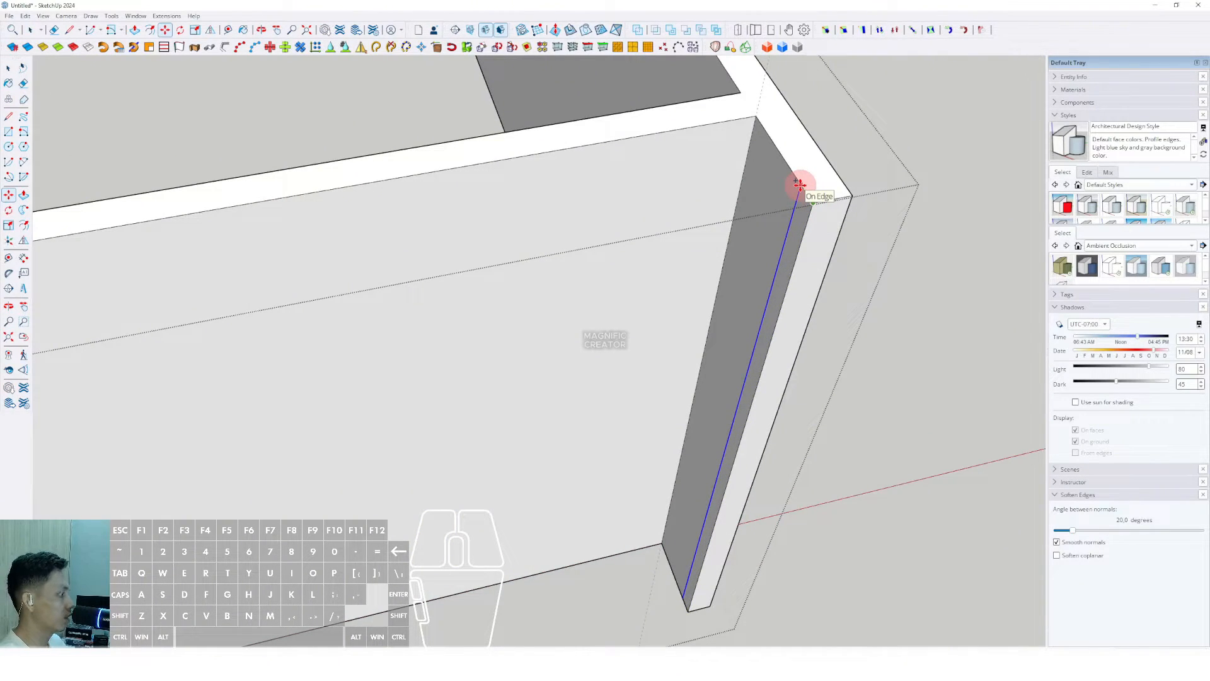
pyautogui.press('space')
pyautogui.moveTo(799, 188); pyautogui.dragTo(597, 243, button='middle')
pyautogui.click(790, 227)
pyautogui.scroll(-1, 721, 240)
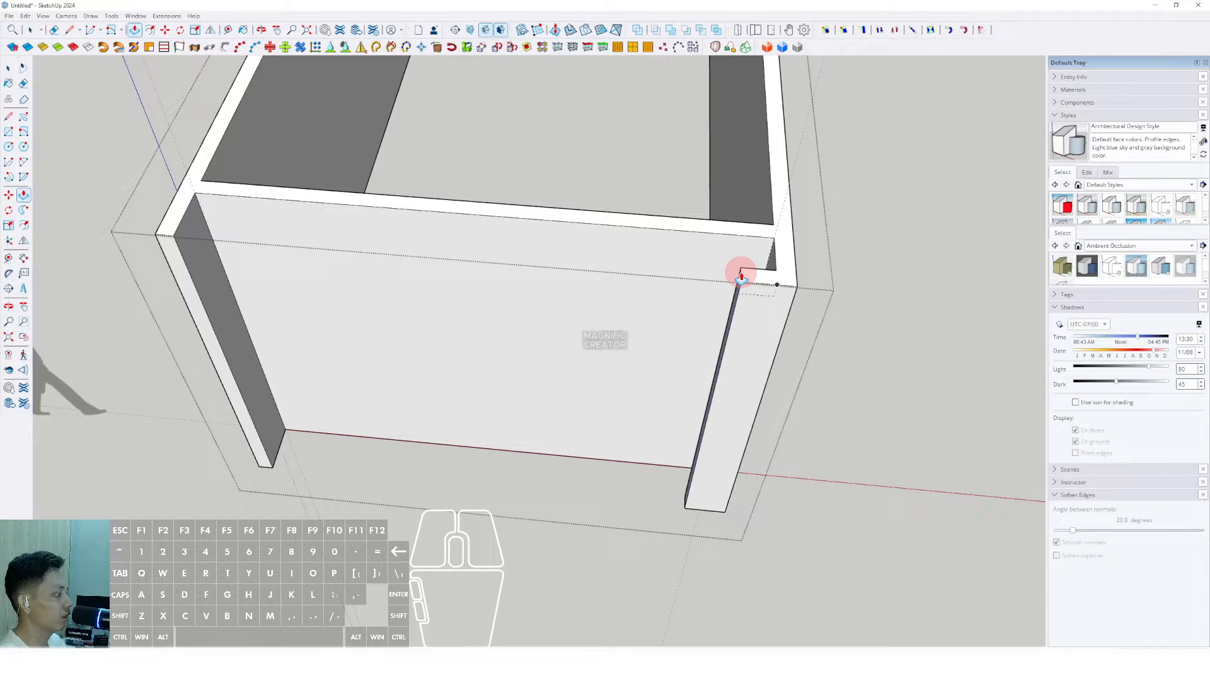
# Step: Move the left corner edge 150 mm across the front face
pyautogui.moveTo(742, 270); pyautogui.dragTo(236, 280, button='middle')
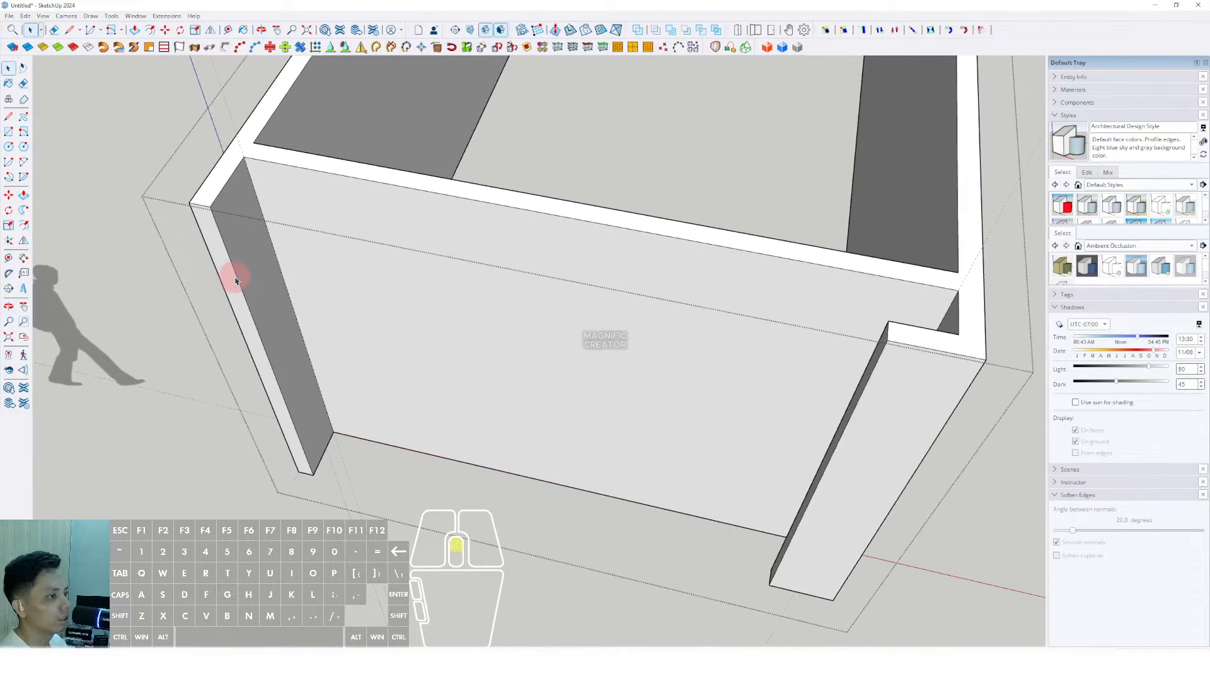
pyautogui.click(9, 195)
pyautogui.scroll(2, 240, 246)
pyautogui.click(215, 240)
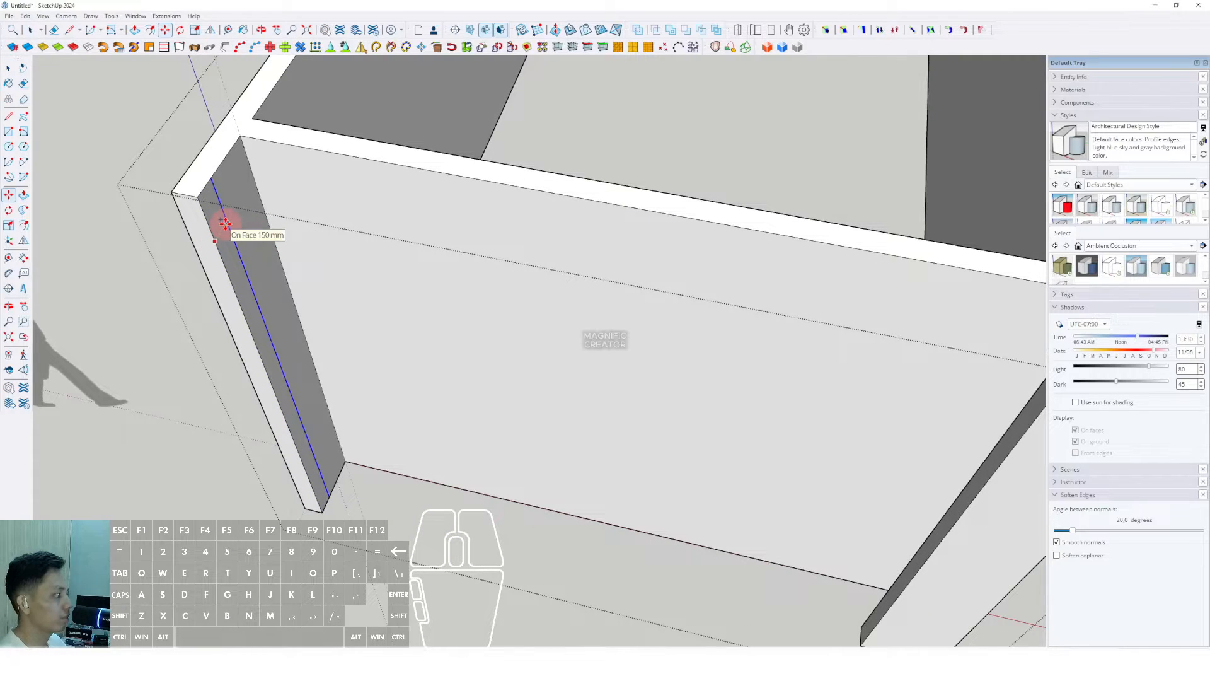
pyautogui.scroll(1, 225, 224)
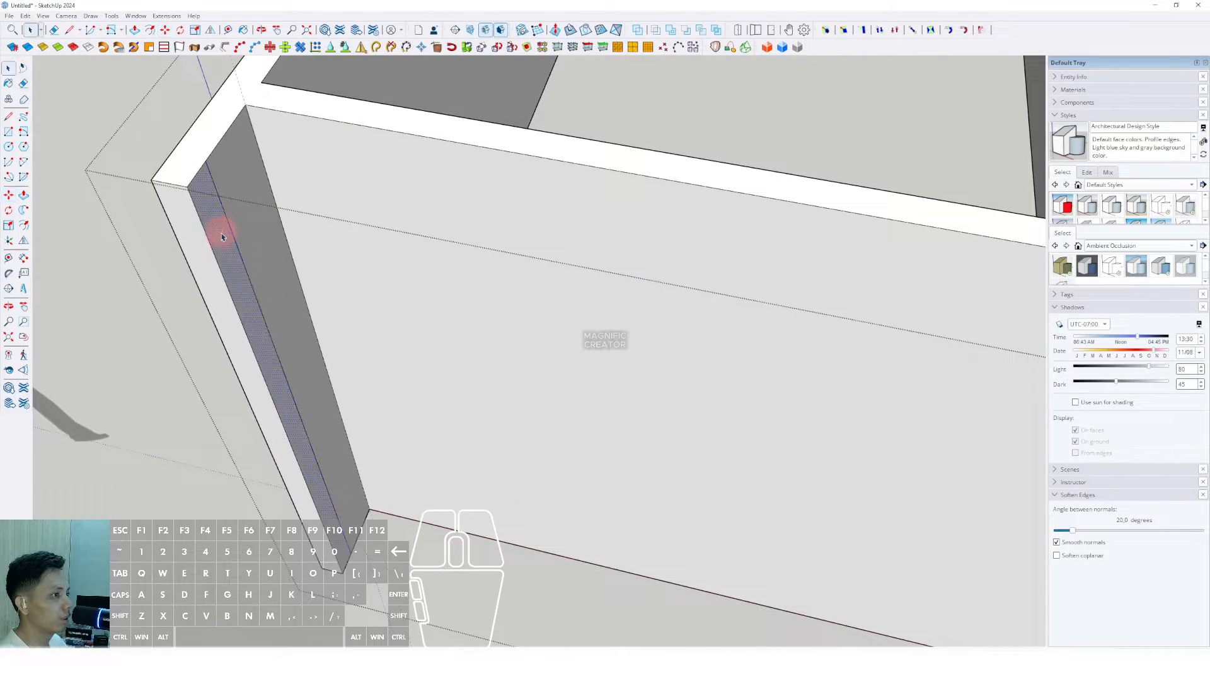
pyautogui.moveTo(216, 220); pyautogui.dragTo(297, 238, button='middle')
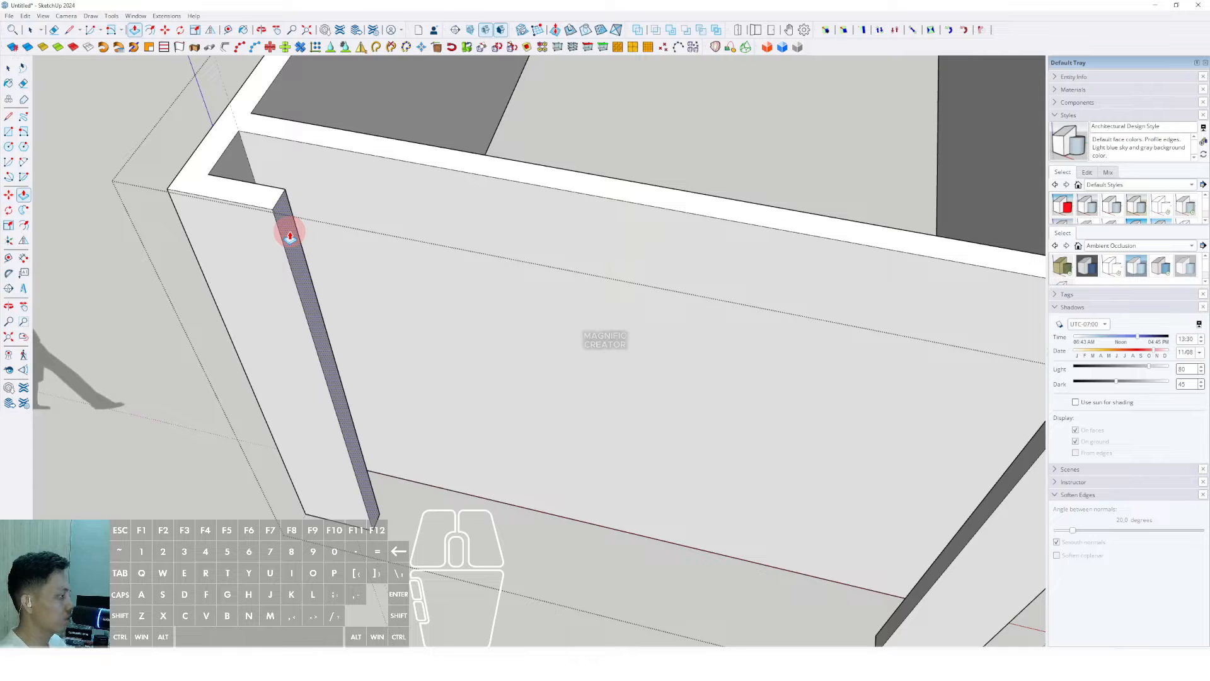
pyautogui.press('space')
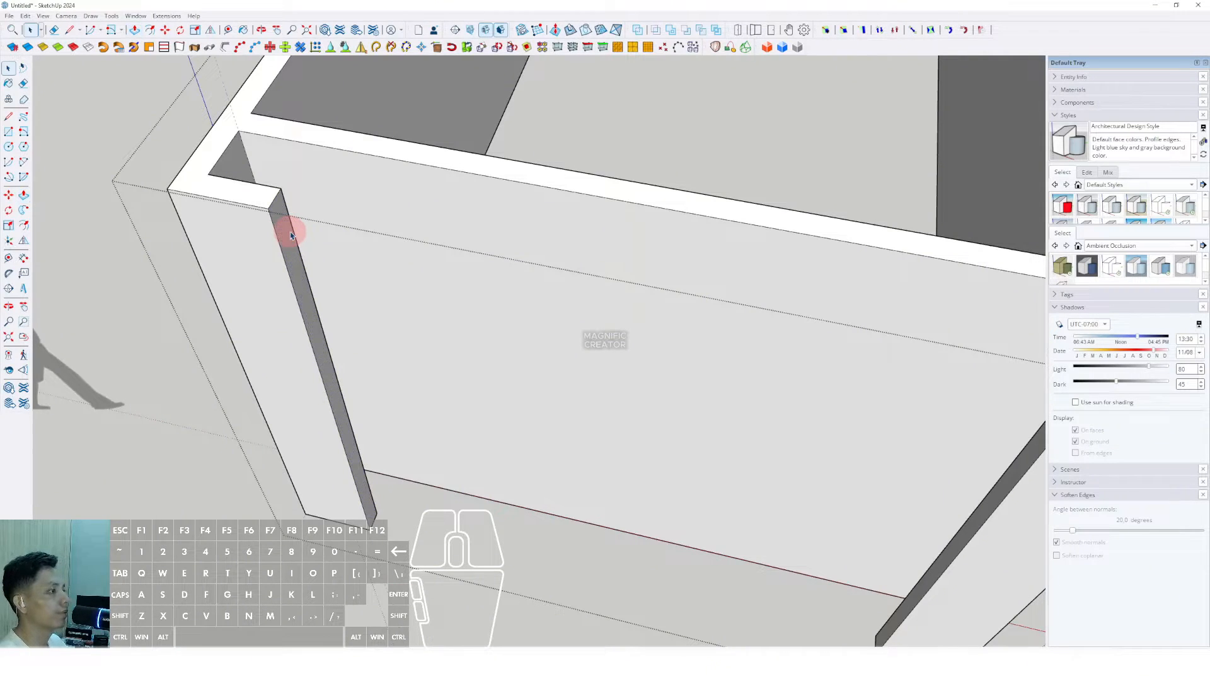
# Step: Add a Tape Measure guideline from the box's inner front edge
pyautogui.scroll(-3, 416, 298)
pyautogui.moveTo(427, 298); pyautogui.dragTo(461, 300, button='middle')
pyautogui.moveTo(675, 378); pyautogui.dragTo(90, 232, button='middle')
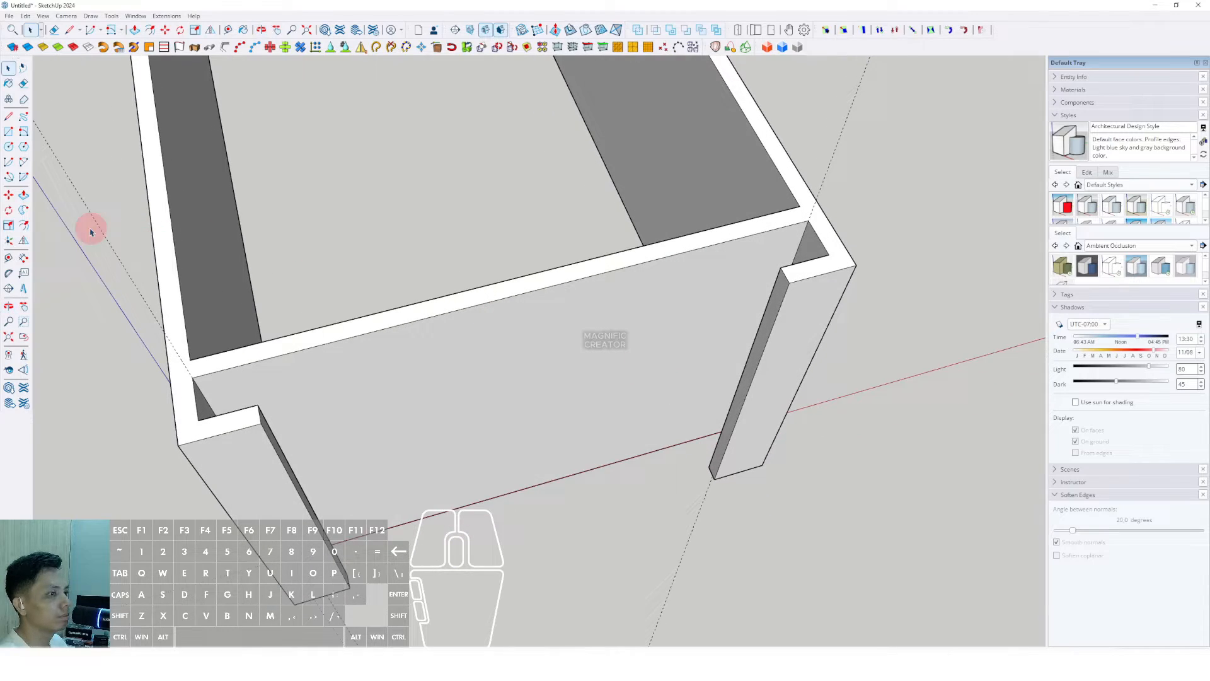
pyautogui.click(9, 257)
pyautogui.scroll(3, 725, 278)
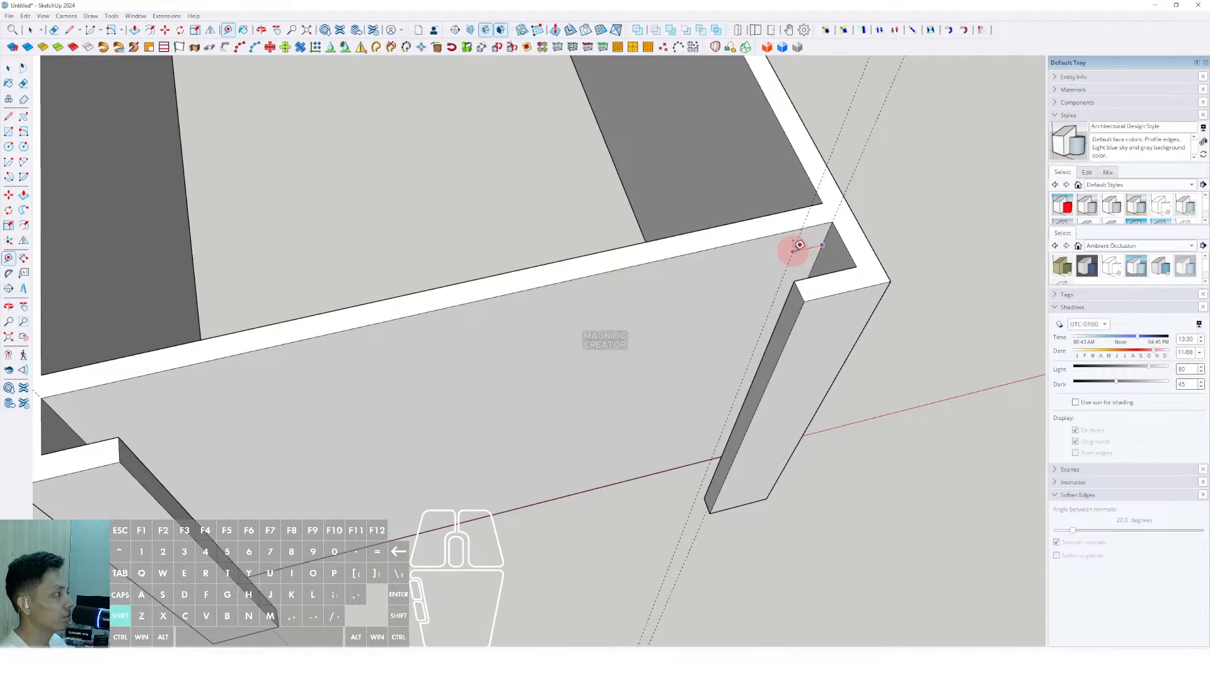
pyautogui.moveTo(698, 306); pyautogui.dragTo(186, 248, button='middle')
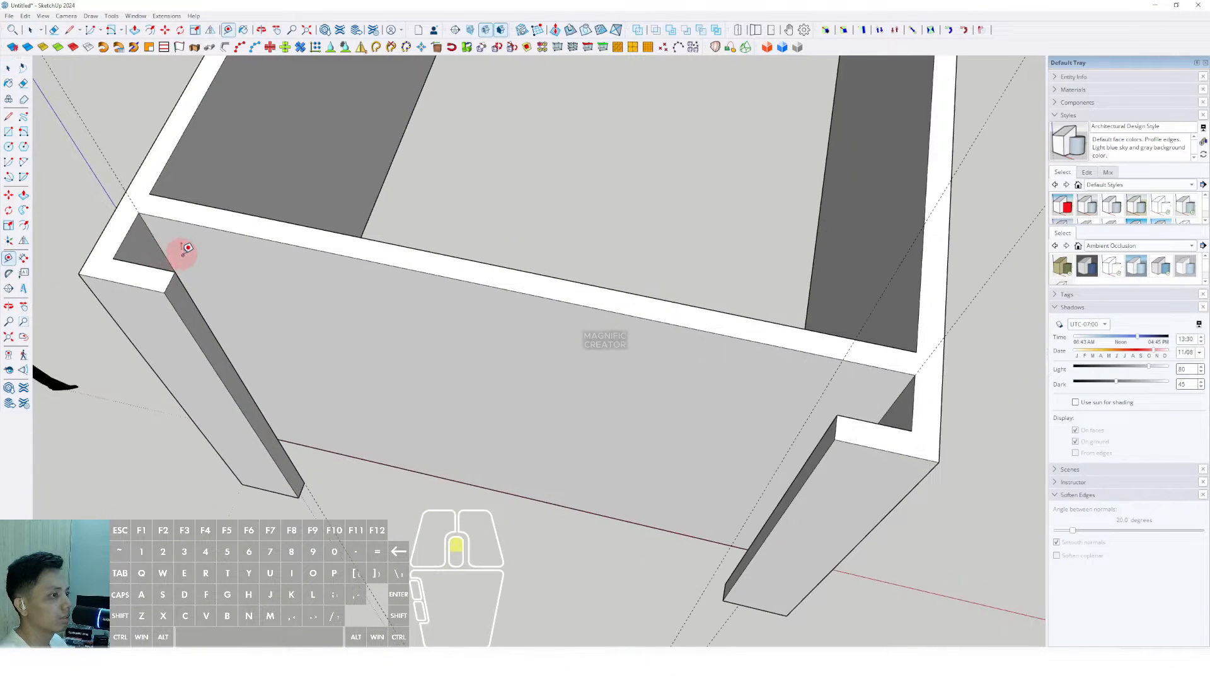
pyautogui.click(156, 239)
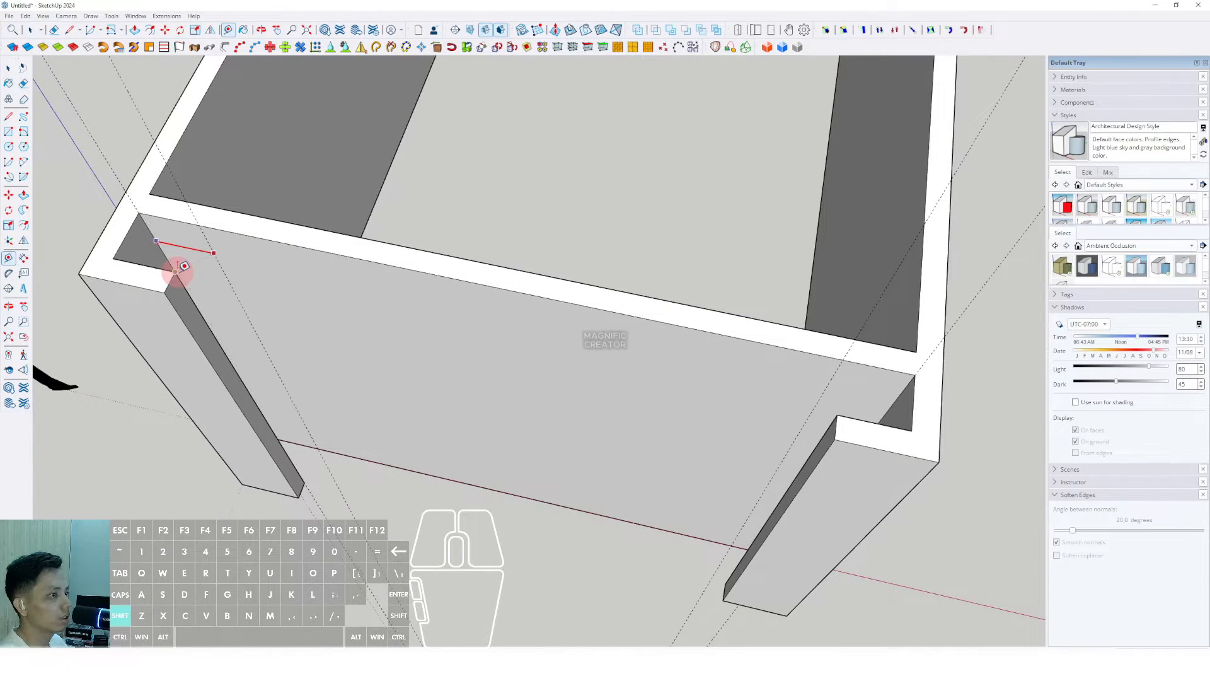
pyautogui.press('space')
pyautogui.scroll(-3, 321, 306)
pyautogui.moveTo(362, 329); pyautogui.dragTo(497, 345, button='middle')
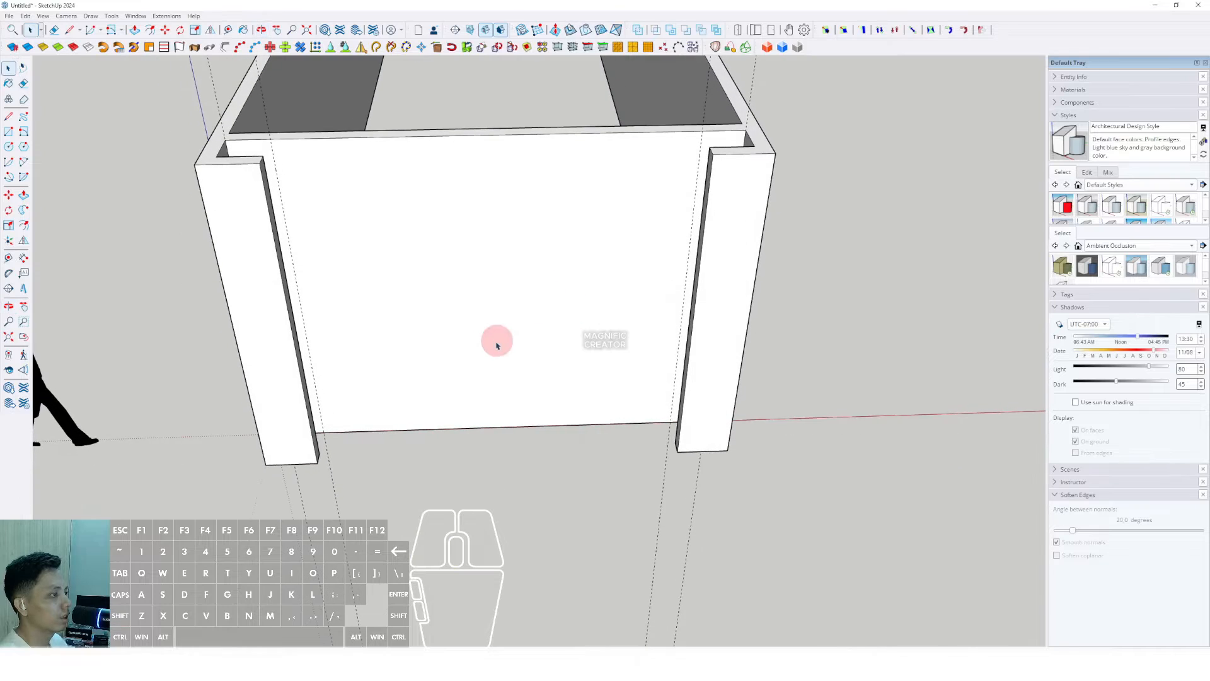
# Step: Start a guideline up from the front wall's bottom edge, then cancel it
pyautogui.click(8, 258)
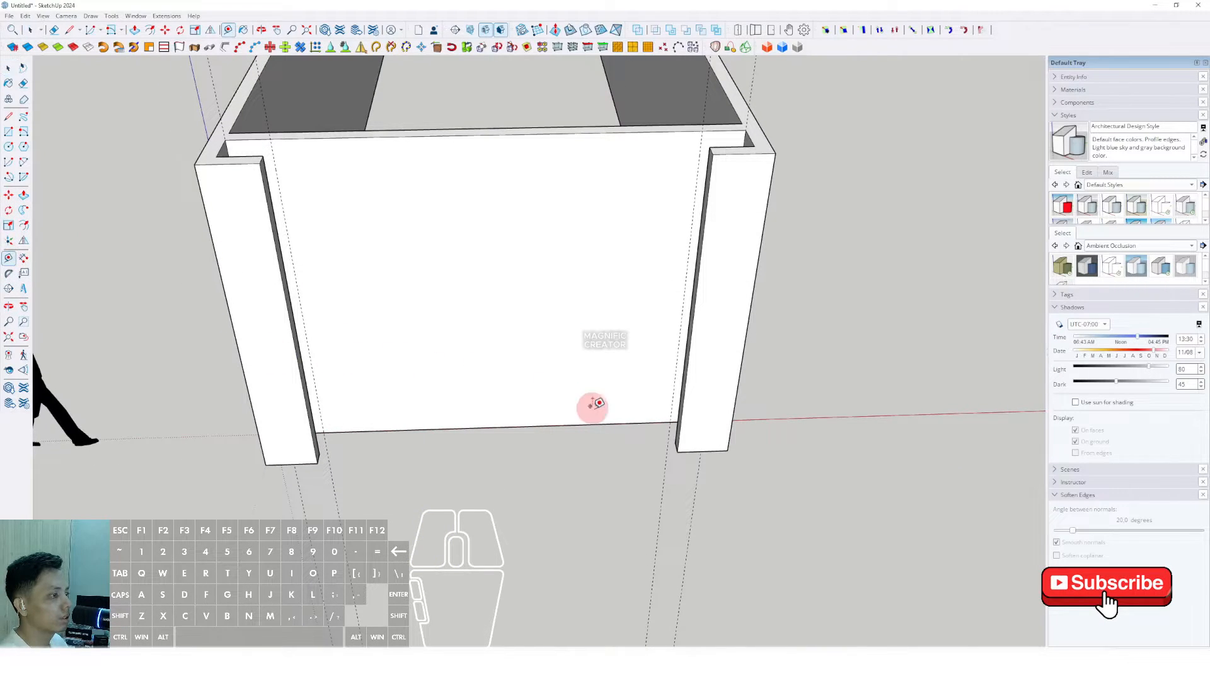
pyautogui.click(467, 428)
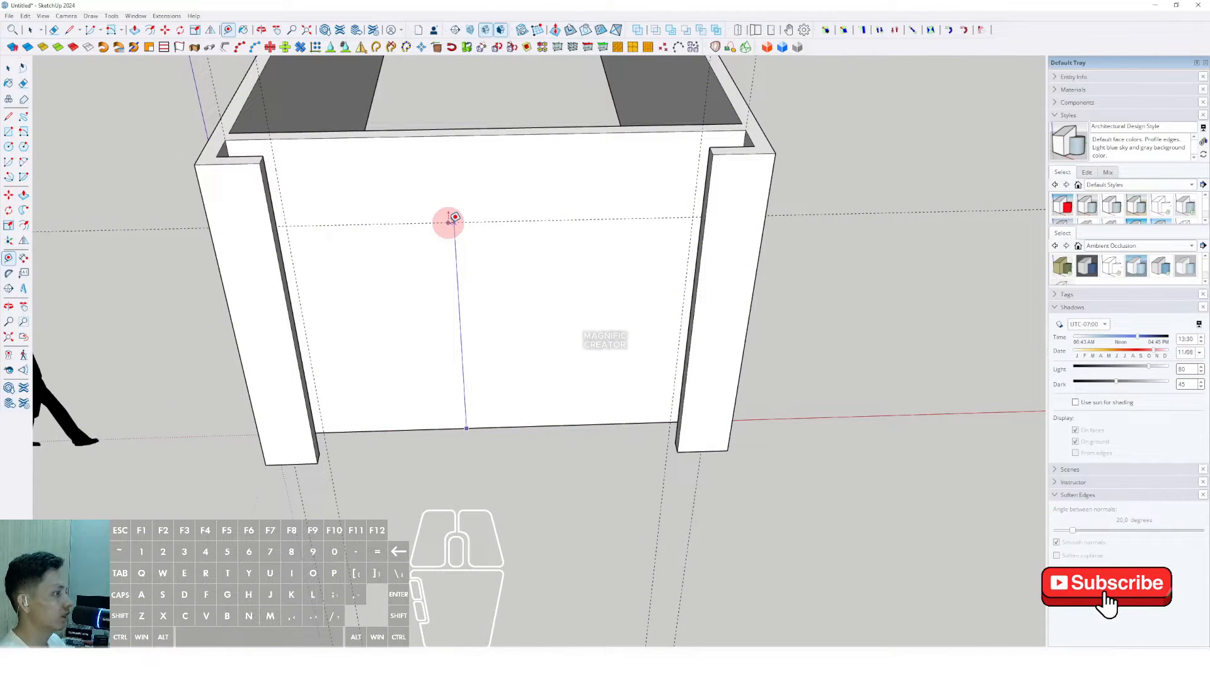
pyautogui.press('Escape')
pyautogui.press('space')
pyautogui.moveTo(437, 221); pyautogui.dragTo(532, 162, button='middle')
pyautogui.moveTo(503, 303); pyautogui.dragTo(539, 271, button='middle')
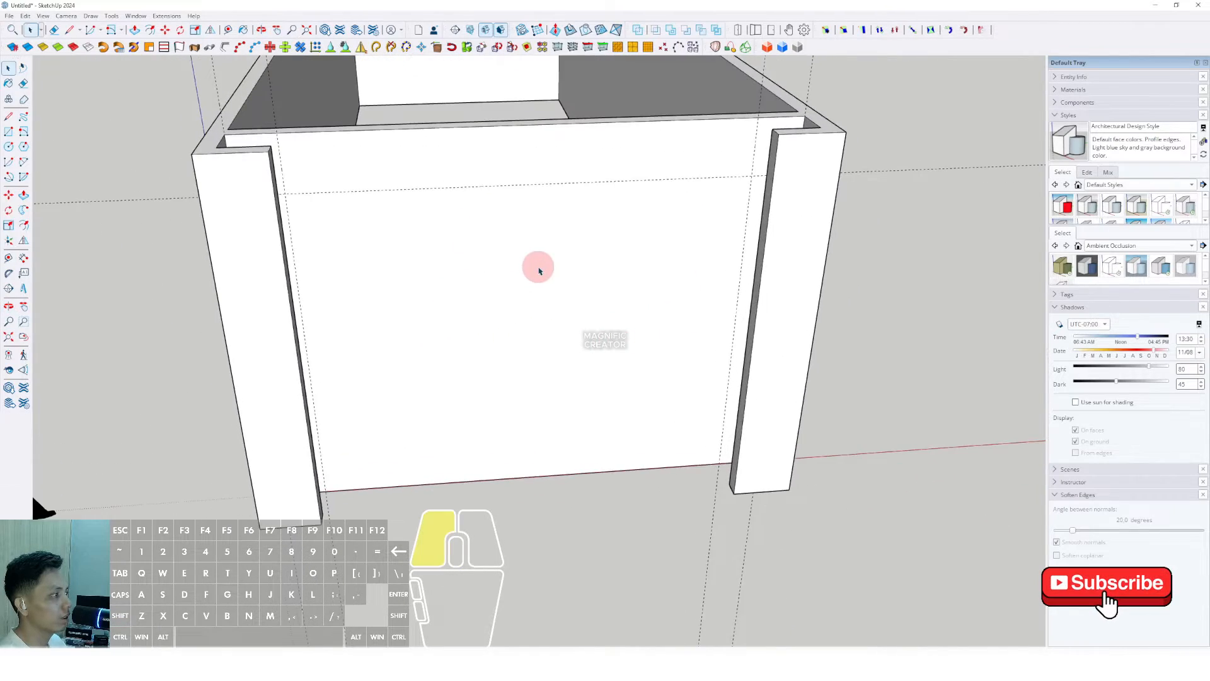
# Step: Draw a rectangle on the front wall between the posts, below the top beam
pyautogui.click(539, 272)
pyautogui.press('r')
pyautogui.click(751, 178)
pyautogui.scroll(2, 479, 313)
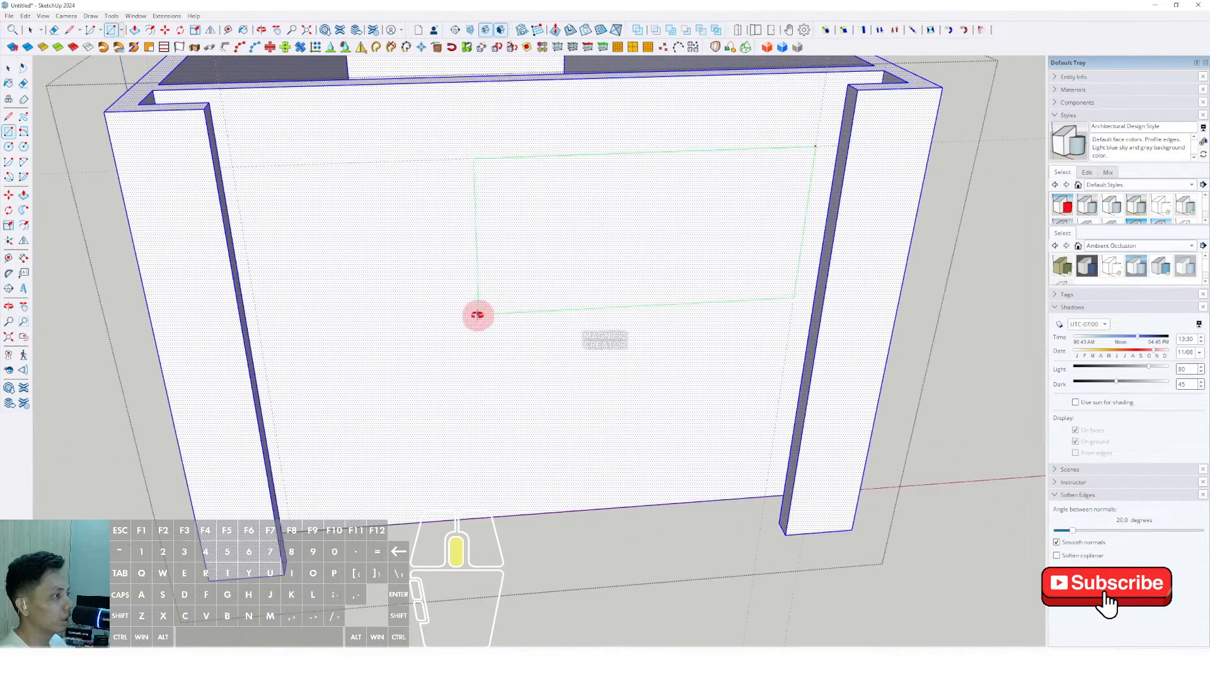
pyautogui.scroll(-2, 477, 314)
pyautogui.click(311, 500)
pyautogui.press('space')
# Step: Push the rectangle through the wall to open the entrance, then close the group
pyautogui.moveTo(311, 500); pyautogui.dragTo(386, 392, button='middle')
pyautogui.click(387, 392)
pyautogui.press('p')
pyautogui.click(365, 314)
pyautogui.click(525, 317)
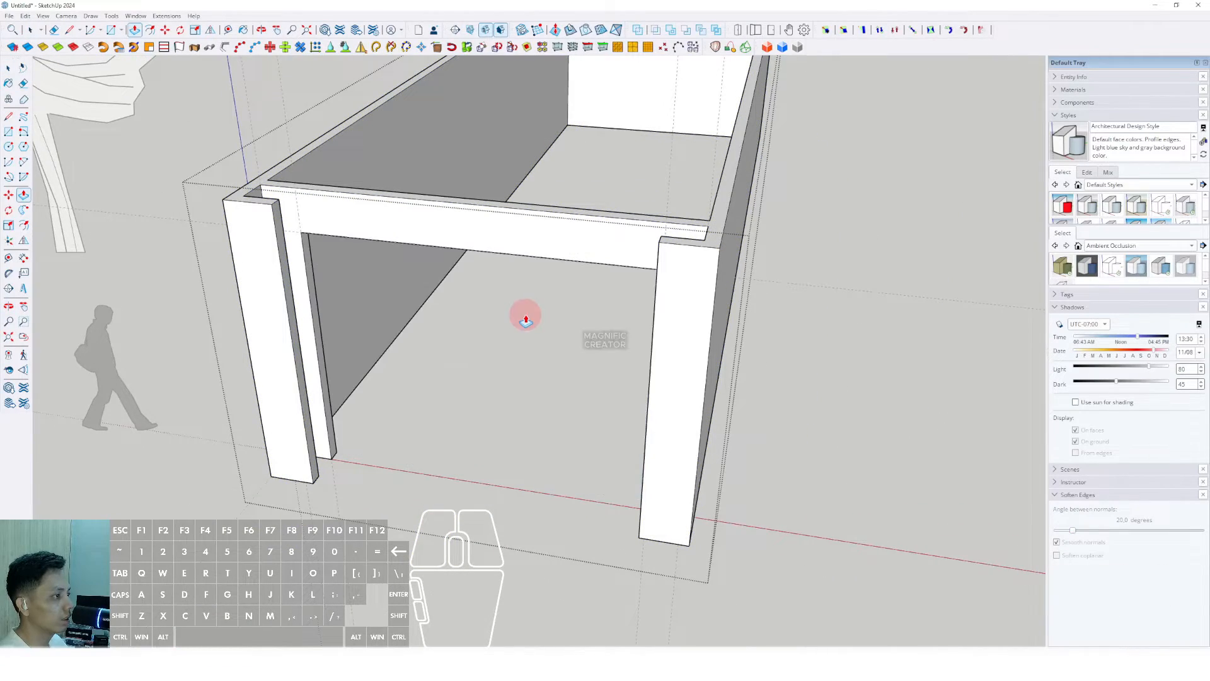
pyautogui.press('space')
pyautogui.scroll(-2, 525, 317)
pyautogui.keyDown('shift'); pyautogui.moveTo(526, 317); pyautogui.dragTo(464, 348, button='middle'); pyautogui.keyUp('shift')
pyautogui.click(770, 357)
pyautogui.keyDown('shift'); pyautogui.moveTo(613, 358); pyautogui.dragTo(700, 292, button='middle'); pyautogui.keyUp('shift')
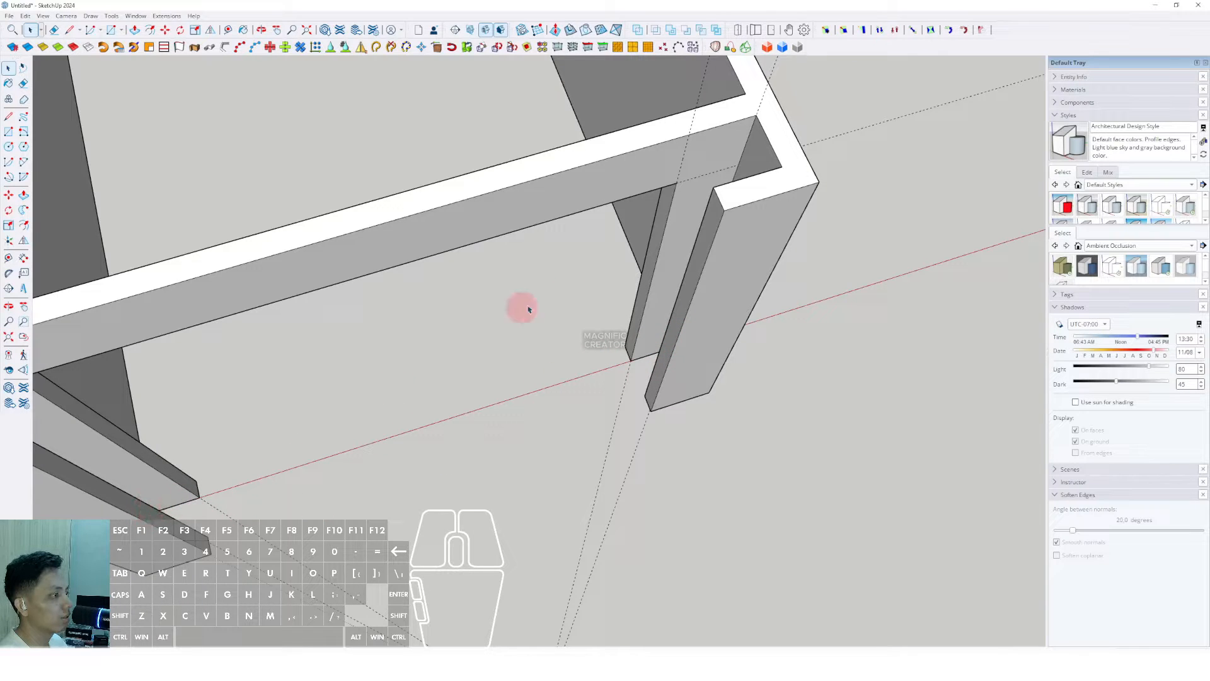
# Step: Push the inner side faces of the two front posts inward to slim them
pyautogui.moveTo(682, 329); pyautogui.dragTo(752, 324, button='middle')
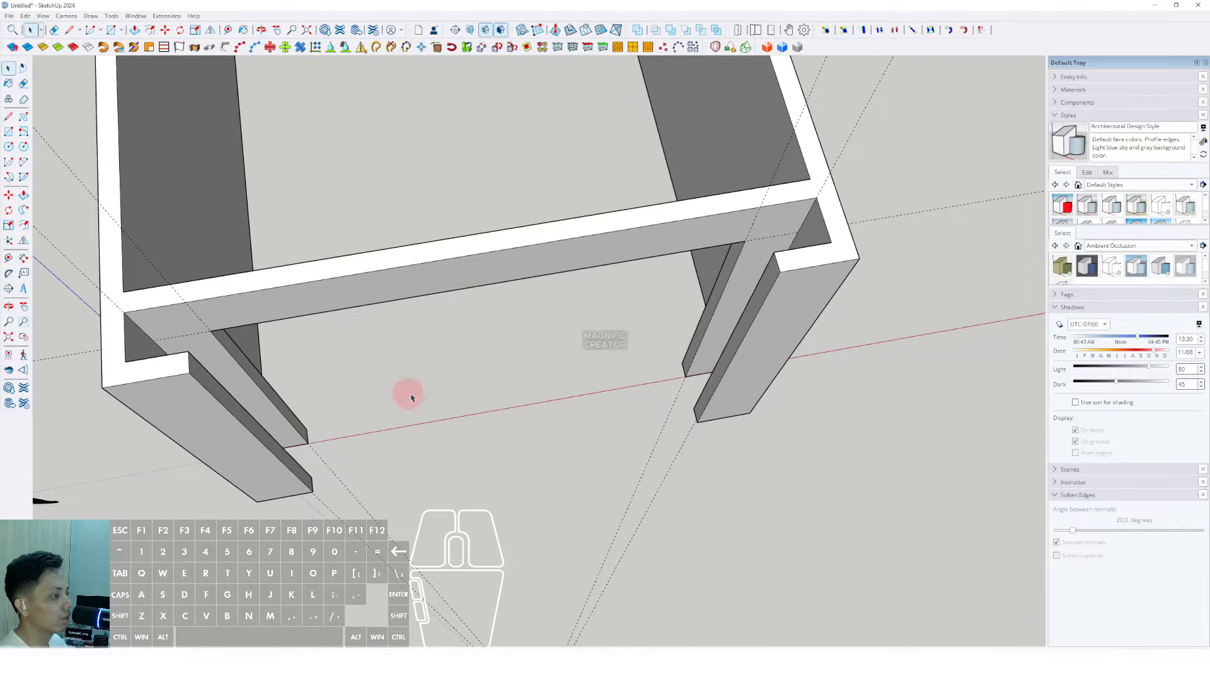
pyautogui.moveTo(735, 407); pyautogui.dragTo(687, 343, button='middle')
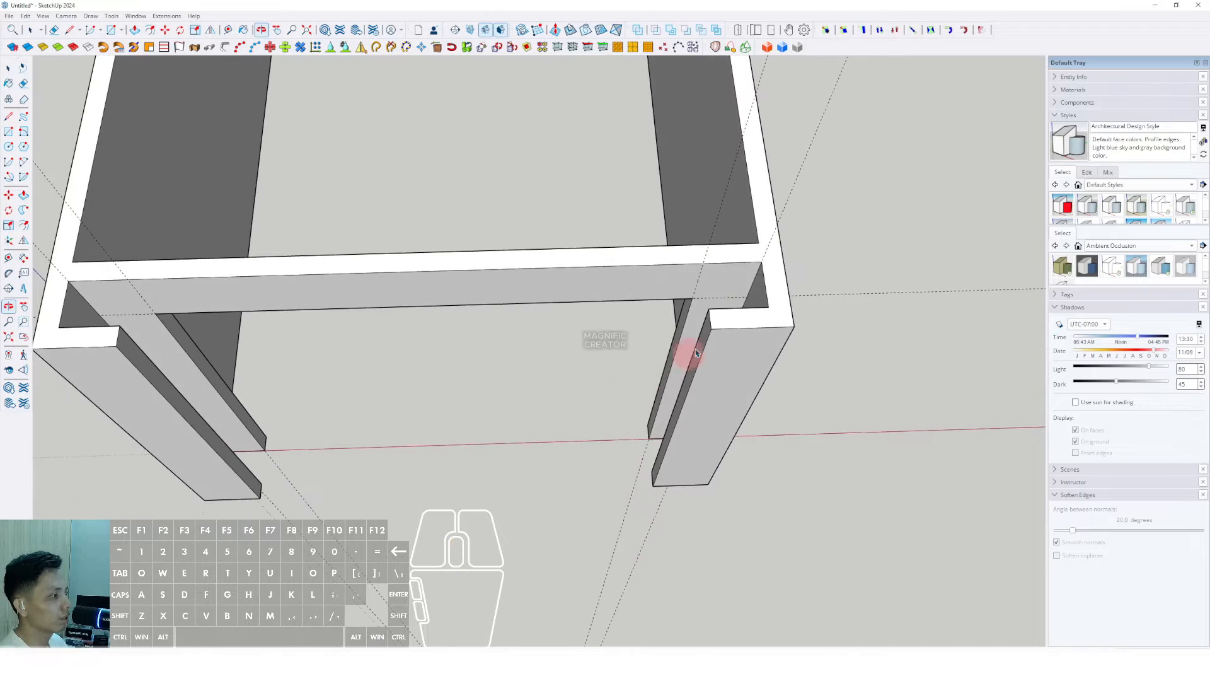
pyautogui.scroll(3, 712, 331)
pyautogui.press('p')
pyautogui.click(714, 304)
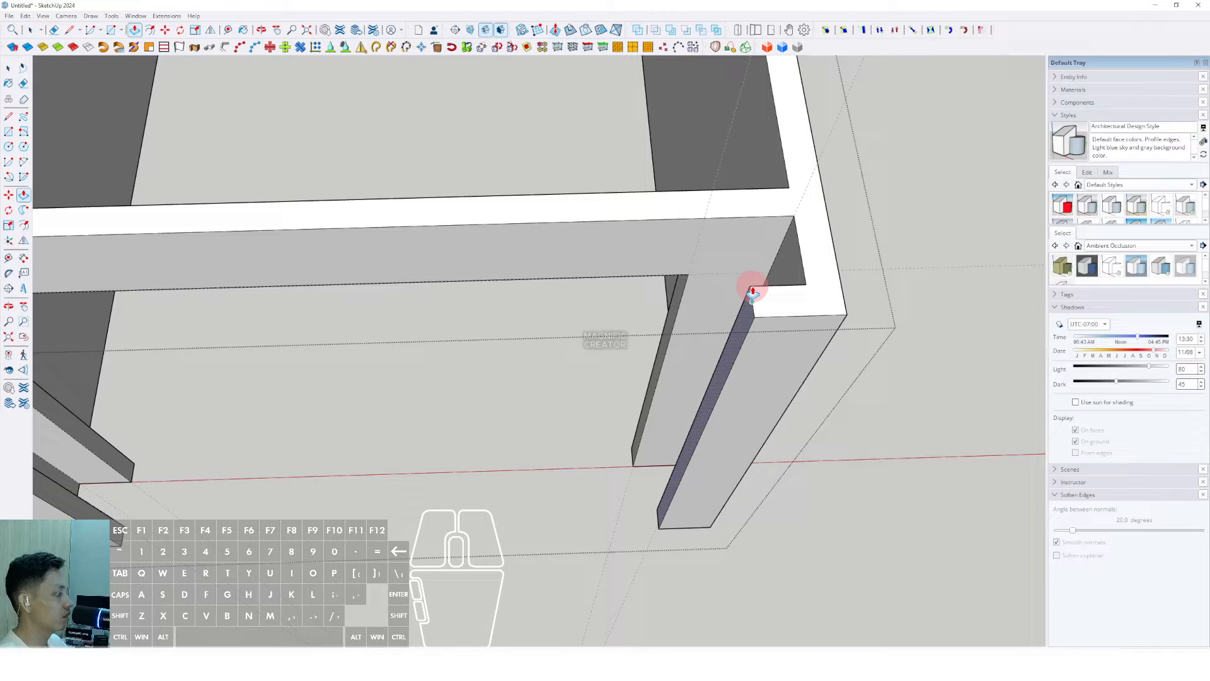
pyautogui.scroll(-3, 742, 291)
pyautogui.scroll(5, 300, 330)
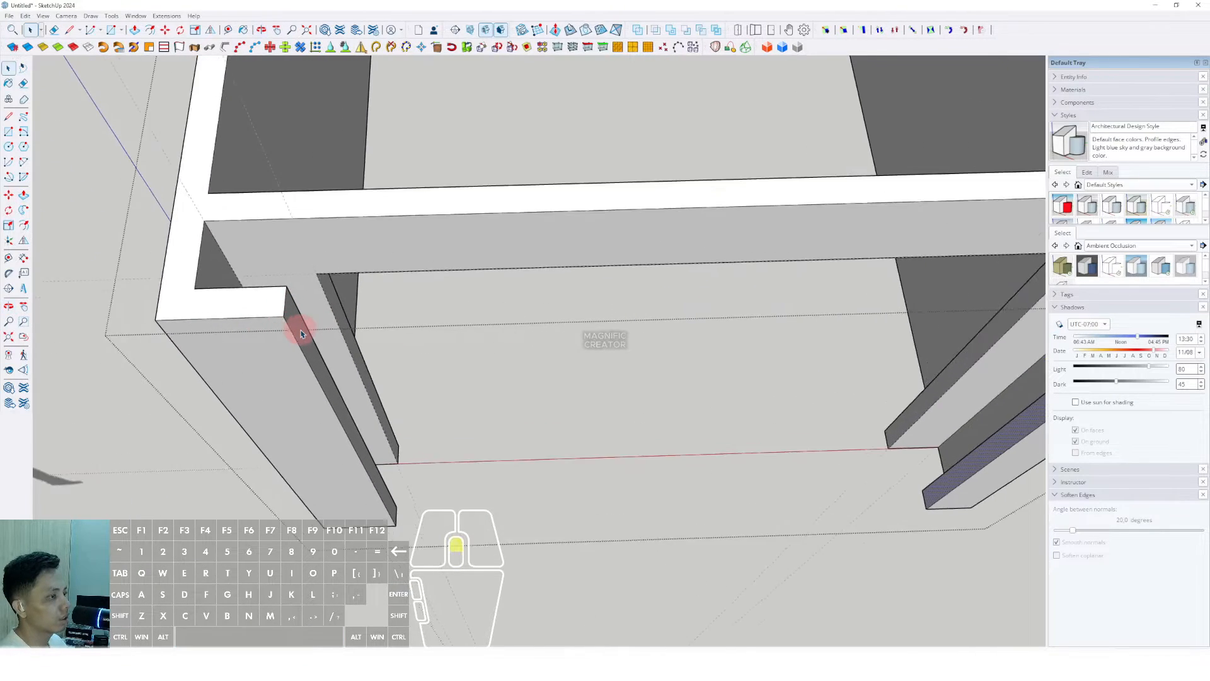
pyautogui.press('p')
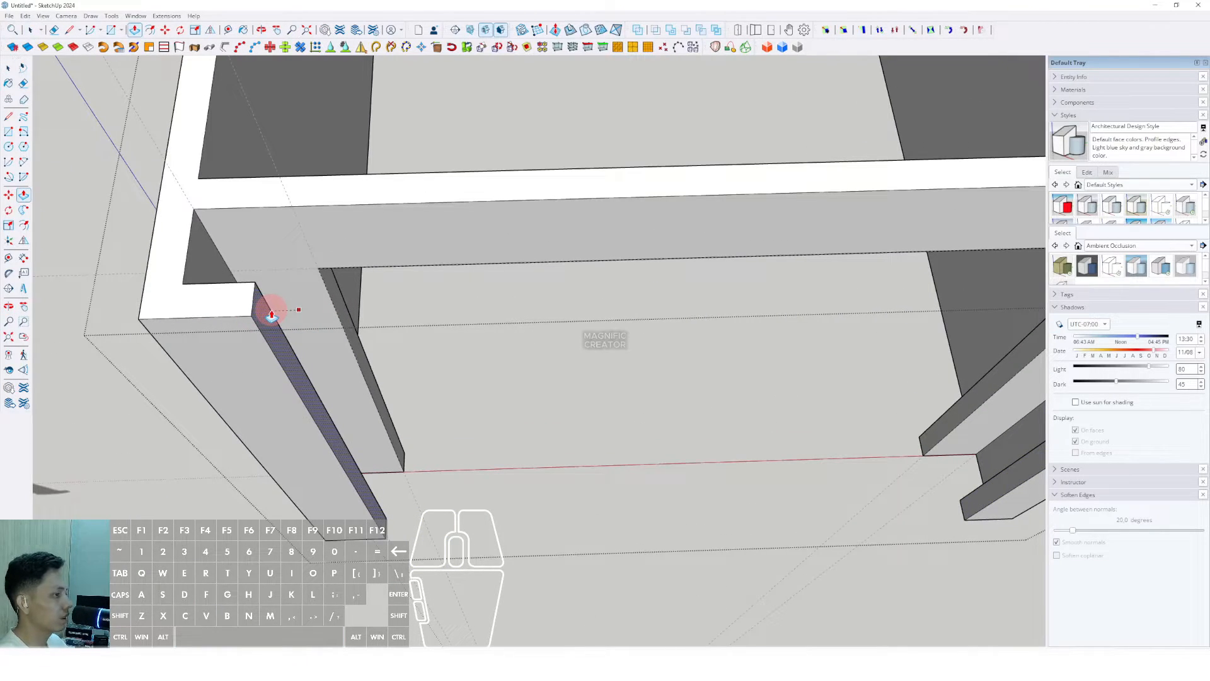
pyautogui.press('space')
# Step: Close the frame group's editing and orbit lower around the frame
pyautogui.scroll(-5, 379, 378)
pyautogui.scroll(1, 849, 311)
pyautogui.click(936, 302)
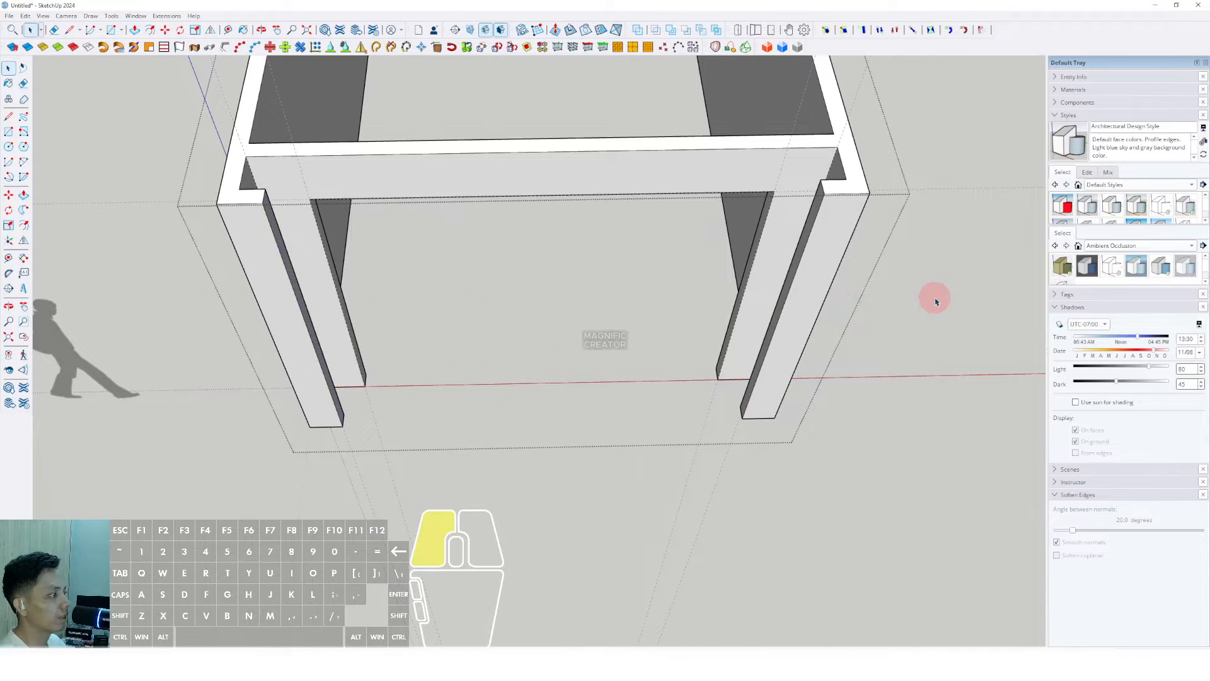
pyautogui.moveTo(768, 264); pyautogui.dragTo(741, 354, button='middle')
pyautogui.scroll(2, 743, 315)
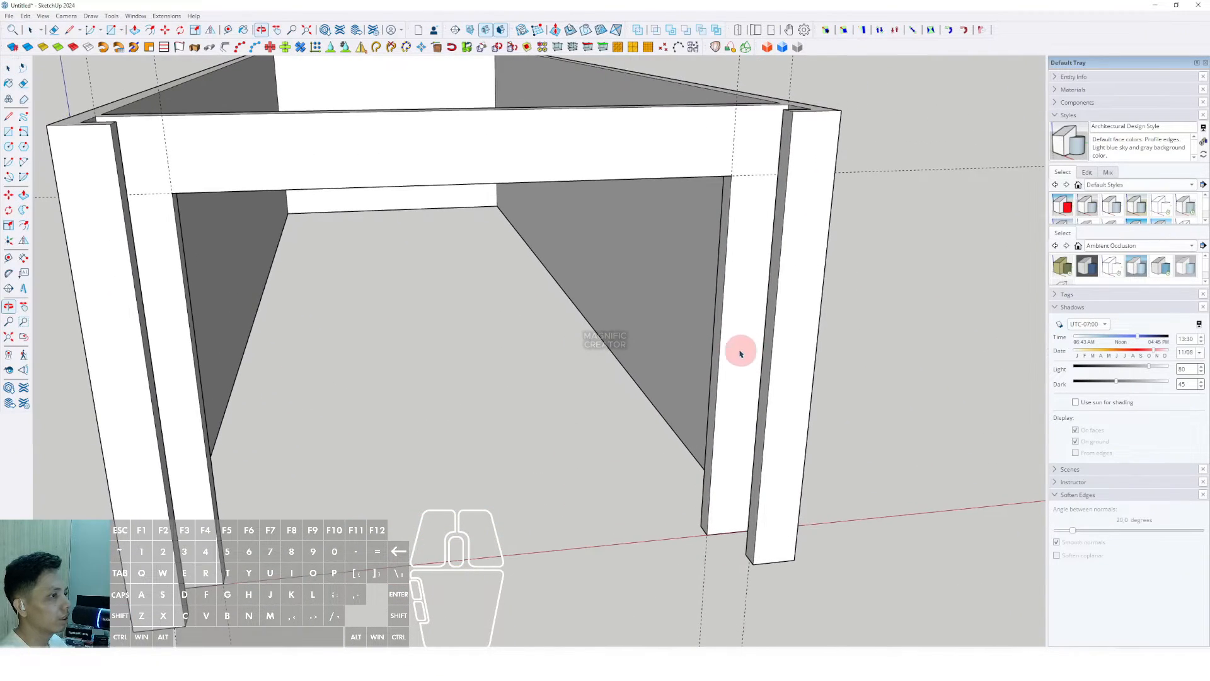
# Step: Place Tape Measure guides across the front opening at offsets such as 466 mm, including one down from the top edge
pyautogui.click(9, 116)
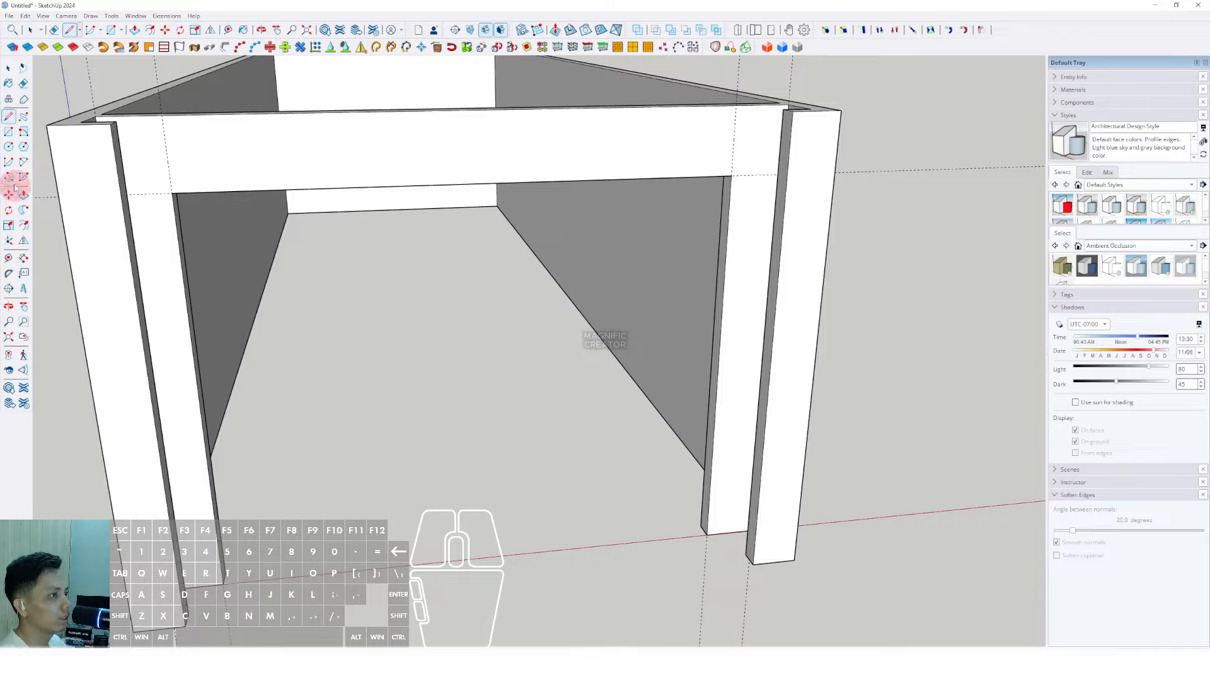
pyautogui.moveTo(673, 248); pyautogui.dragTo(502, 339, button='middle')
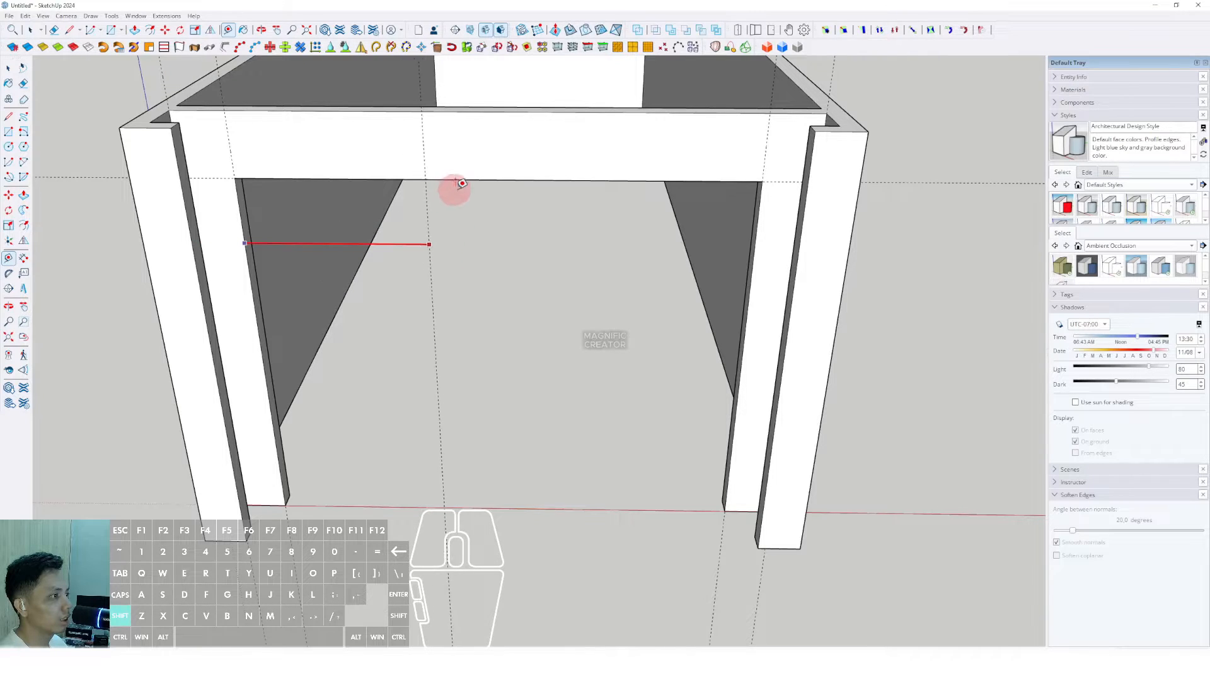
pyautogui.moveTo(502, 175); pyautogui.dragTo(454, 296, button='middle')
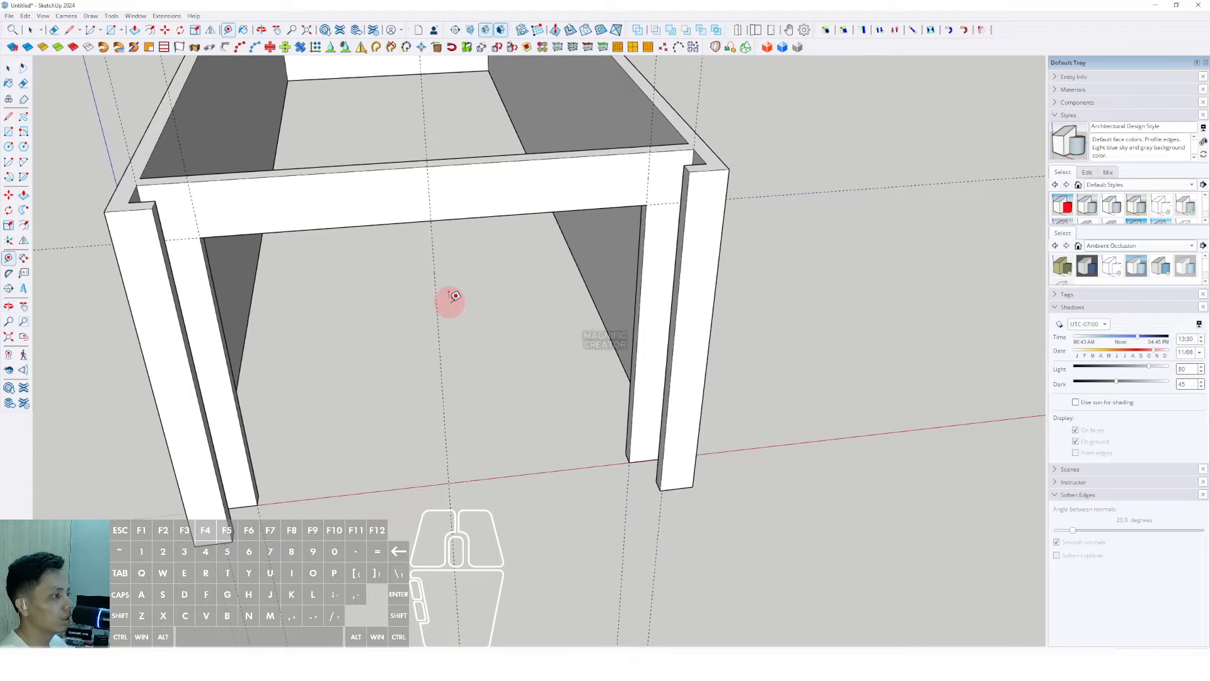
pyautogui.click(436, 293)
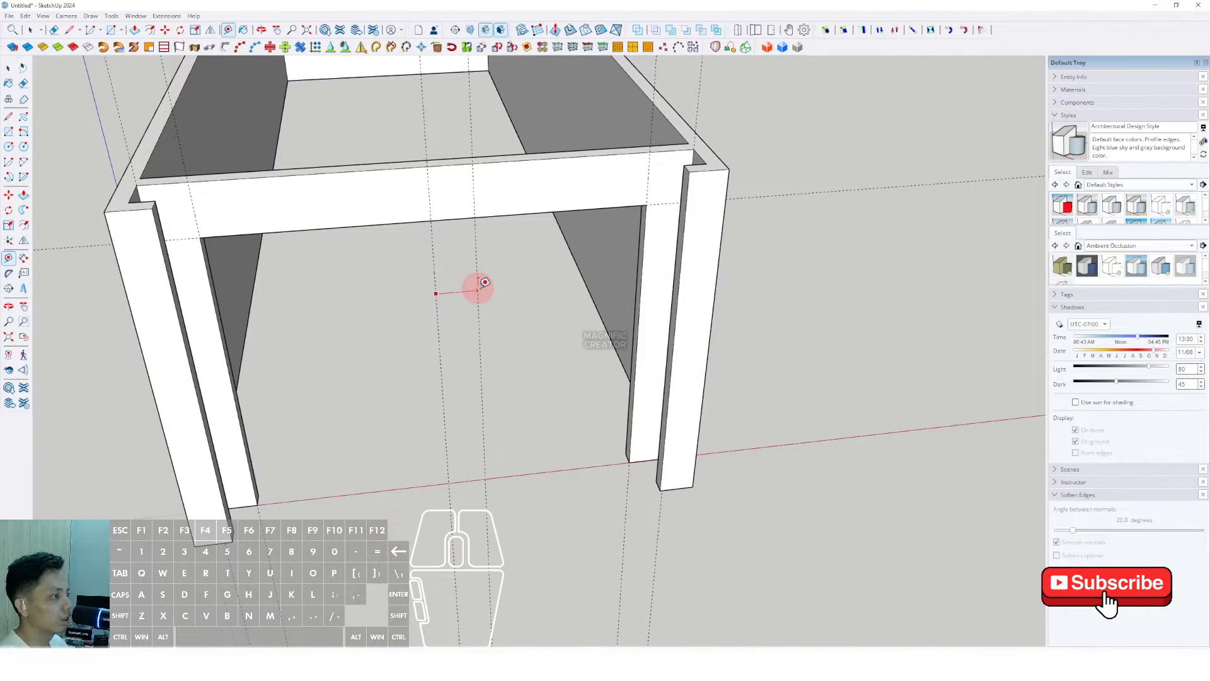
pyautogui.scroll(1, 486, 282)
pyautogui.keyDown('shift'); pyautogui.moveTo(489, 281); pyautogui.dragTo(506, 273, button='middle'); pyautogui.keyUp('shift')
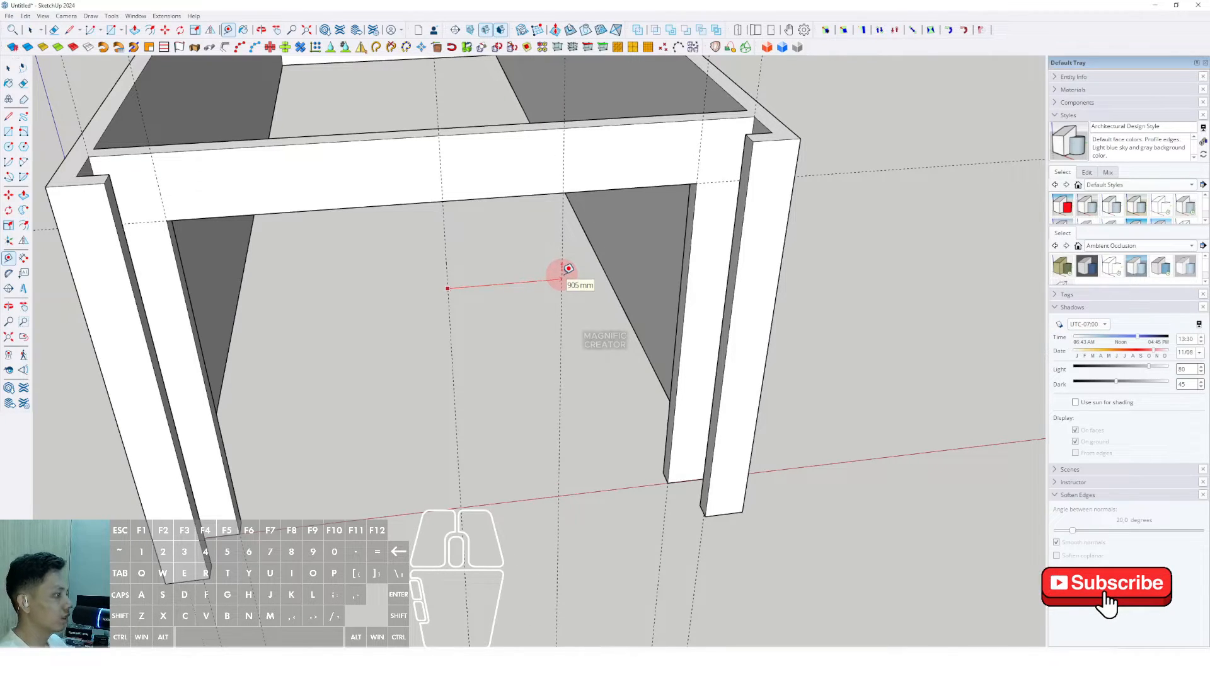
pyautogui.press('Return')
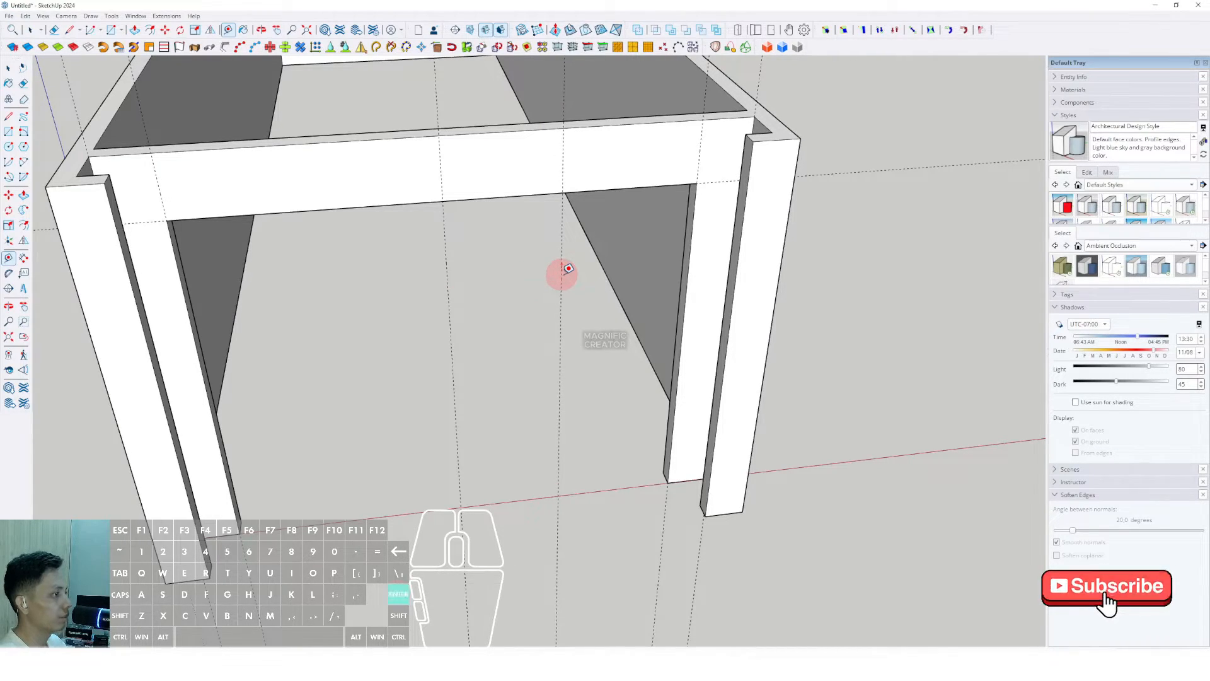
pyautogui.click(447, 278)
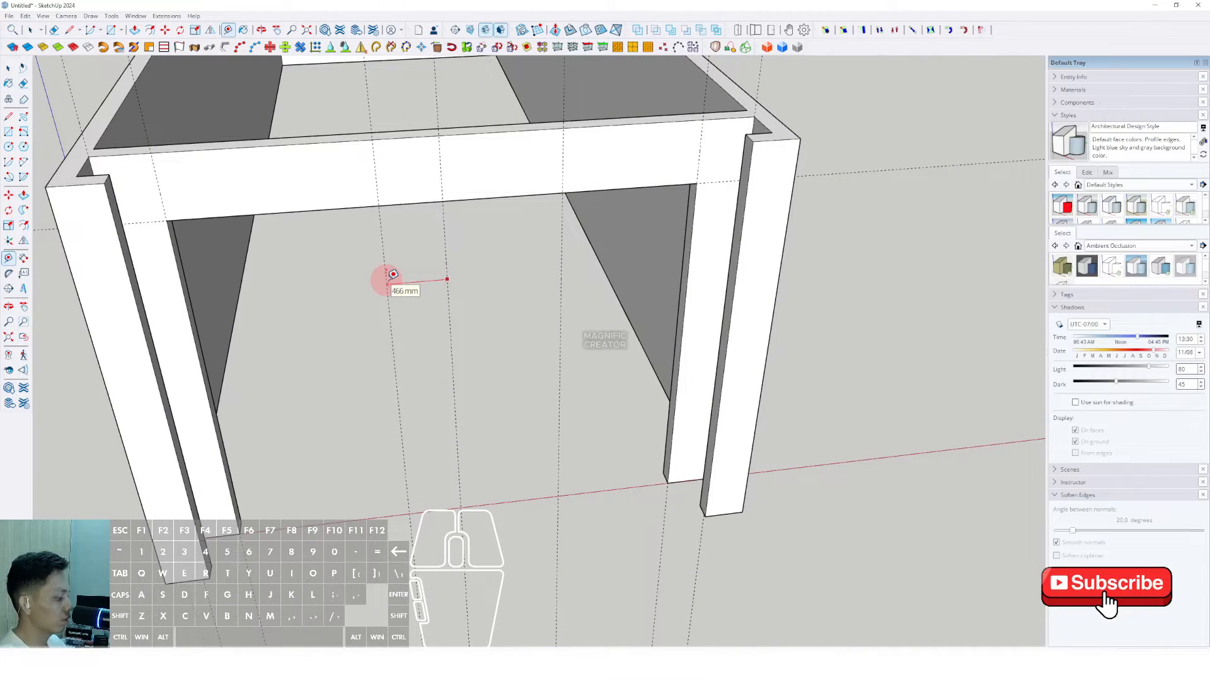
pyautogui.press('Return')
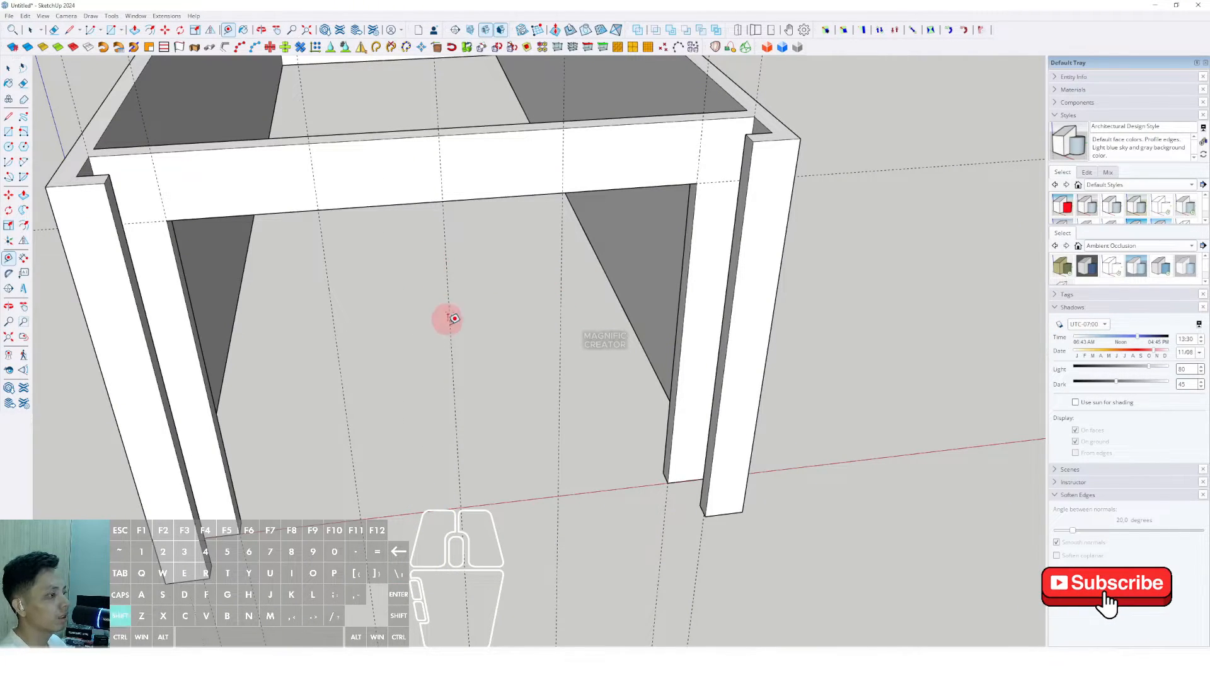
pyautogui.moveTo(454, 318); pyautogui.dragTo(532, 217, button='middle')
pyautogui.click(654, 102)
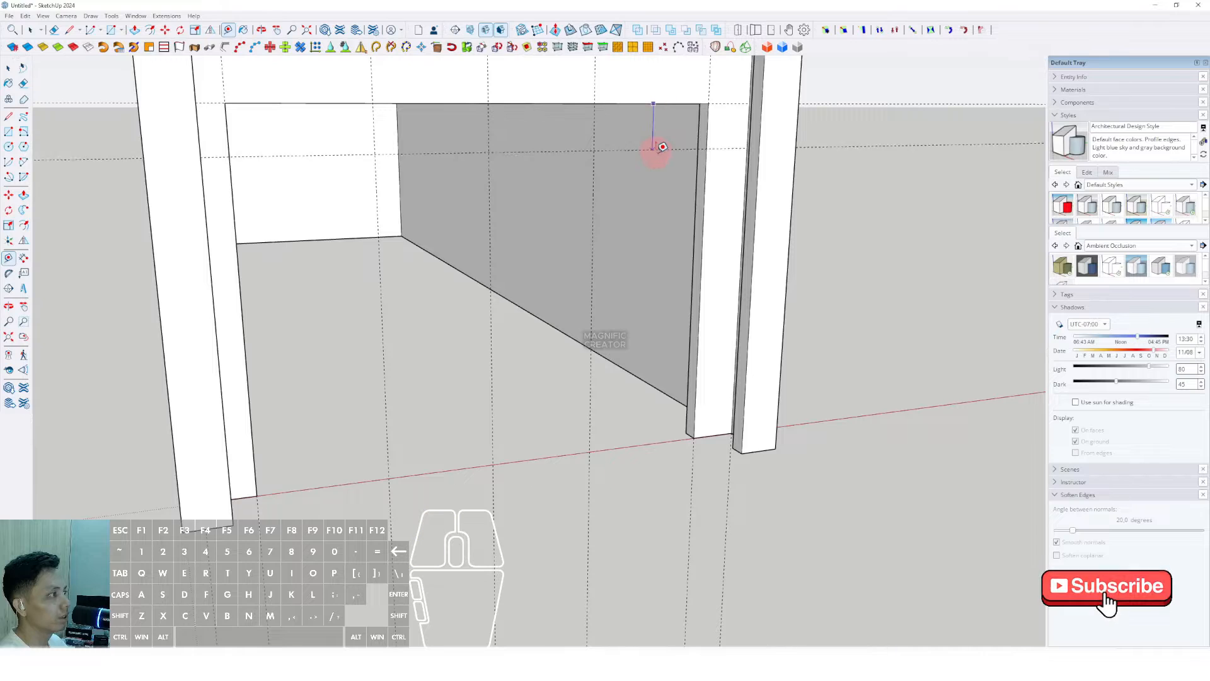
# Step: Orbit and zoom to face the front opening, exiting the Tape Measure tool
pyautogui.moveTo(698, 432); pyautogui.dragTo(630, 394, button='middle')
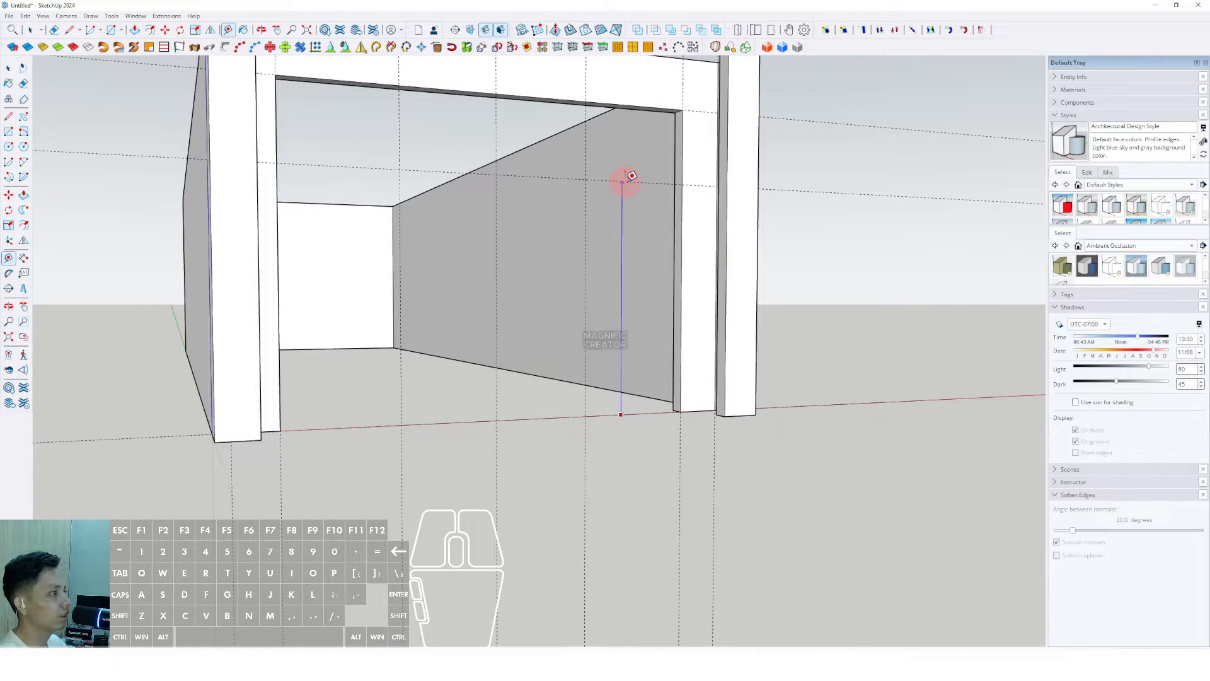
pyautogui.moveTo(626, 182); pyautogui.dragTo(619, 245, button='middle')
pyautogui.press('space')
pyautogui.scroll(2, 641, 259)
pyautogui.moveTo(481, 215); pyautogui.dragTo(479, 289, button='middle')
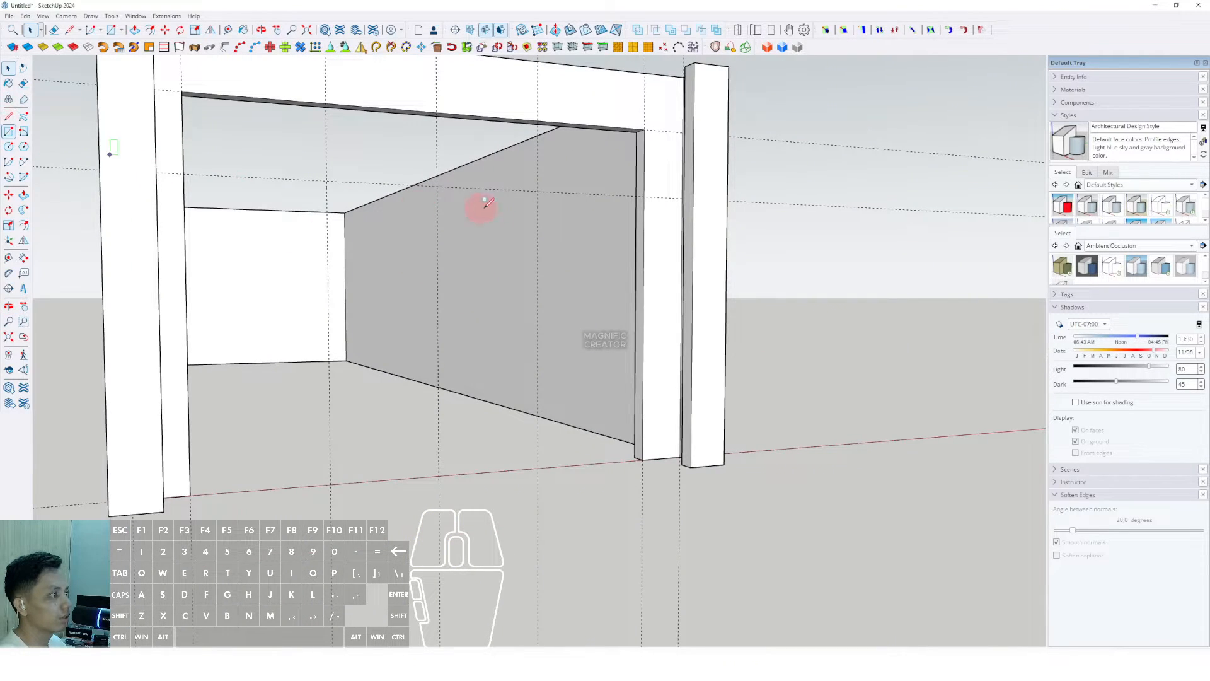
# Step: Complete the door-sized rectangle face and make it a group
pyautogui.click(443, 472)
pyautogui.press('space')
pyautogui.moveTo(459, 360); pyautogui.dragTo(454, 278, button='middle')
pyautogui.press('v')
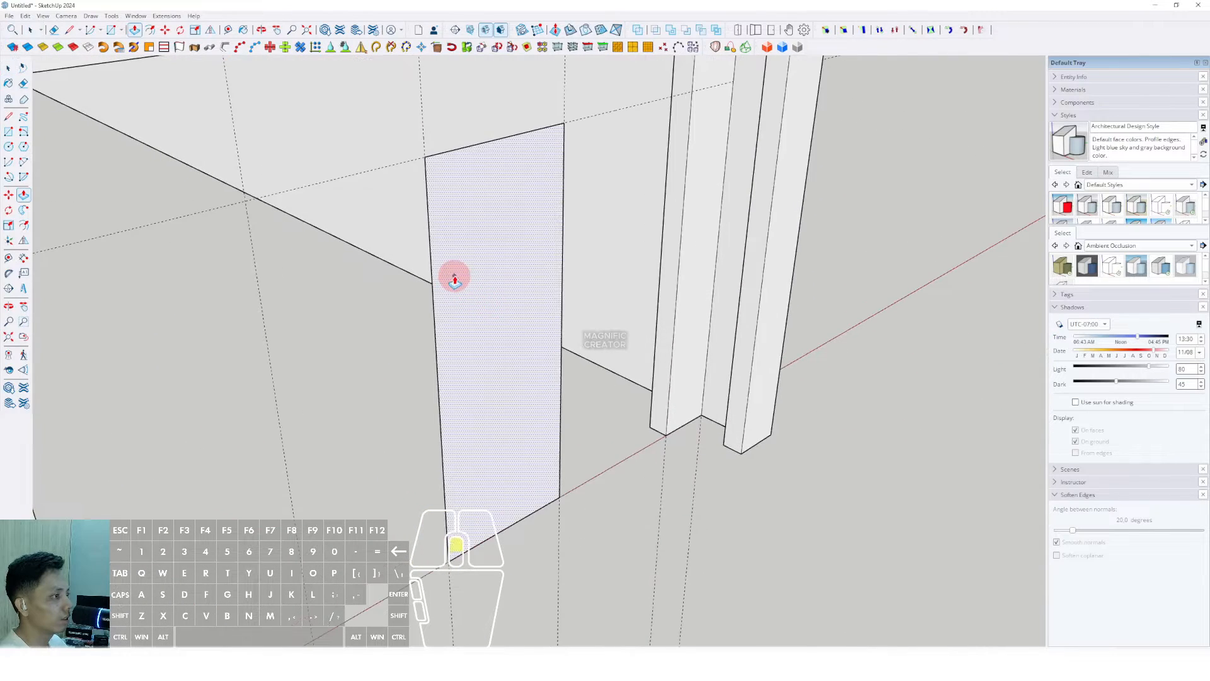
pyautogui.click(454, 278)
pyautogui.click(399, 284)
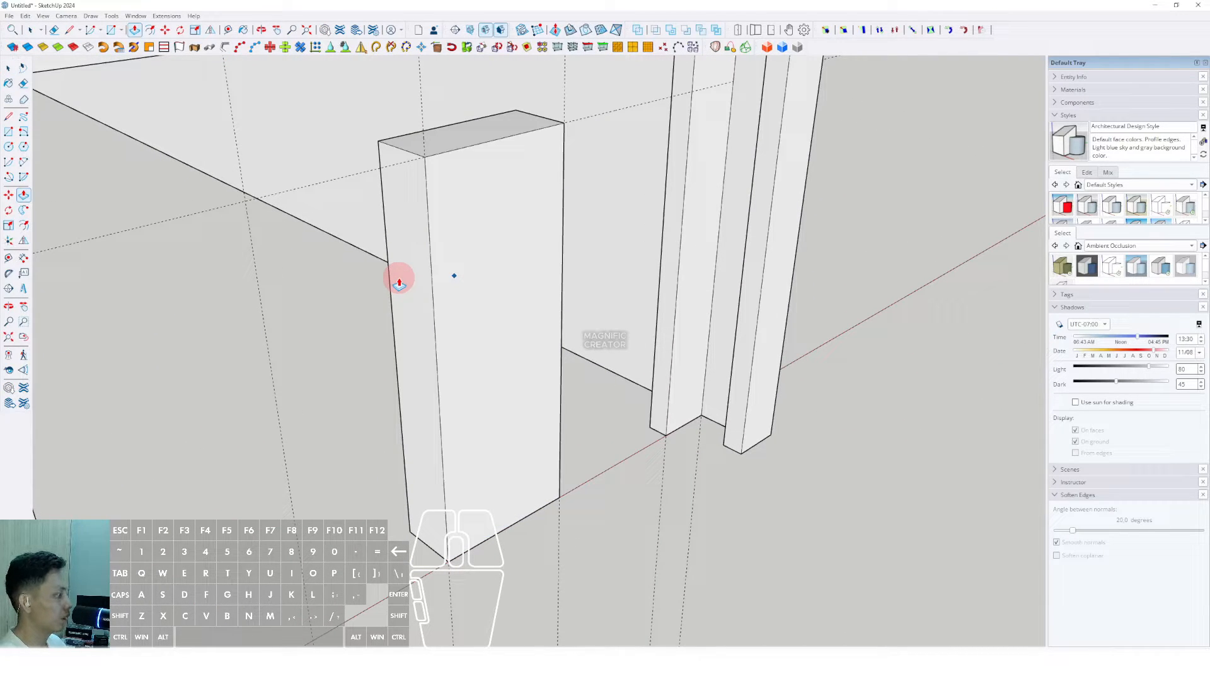
pyautogui.press('Escape')
pyautogui.click(491, 200)
pyautogui.rightClick(491, 201)
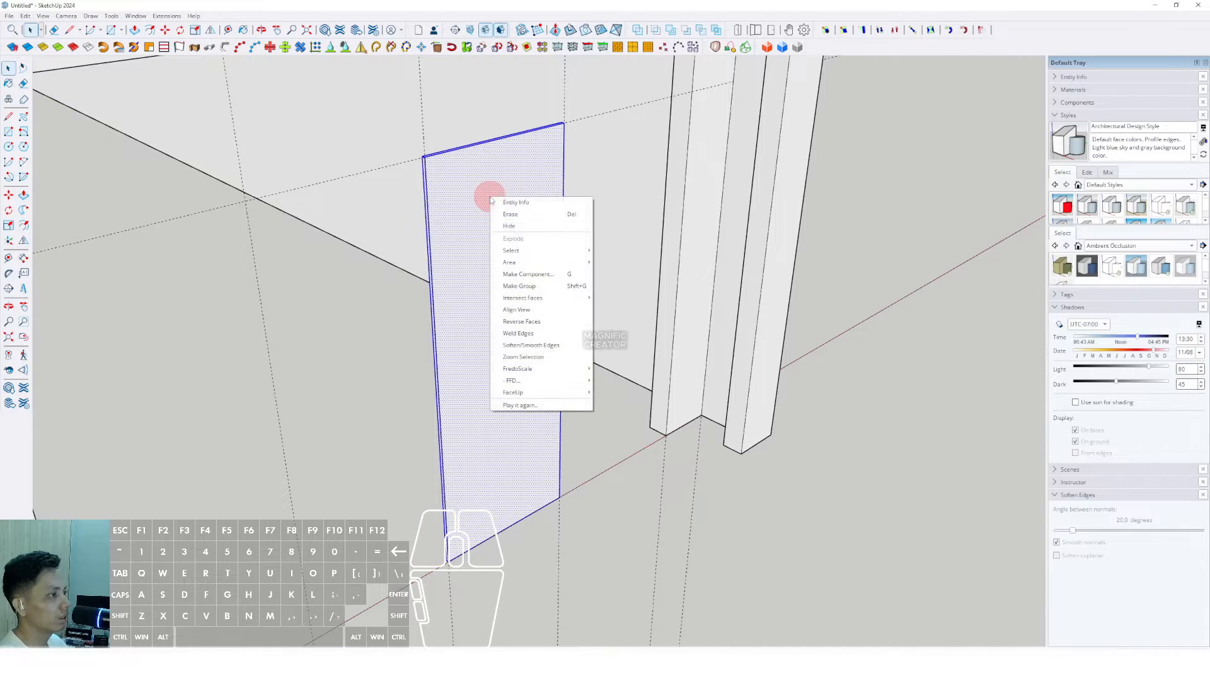
pyautogui.click(522, 287)
# Step: Copy the door panel sideways to sit beside the original
pyautogui.moveTo(524, 284); pyautogui.dragTo(543, 222, button='middle')
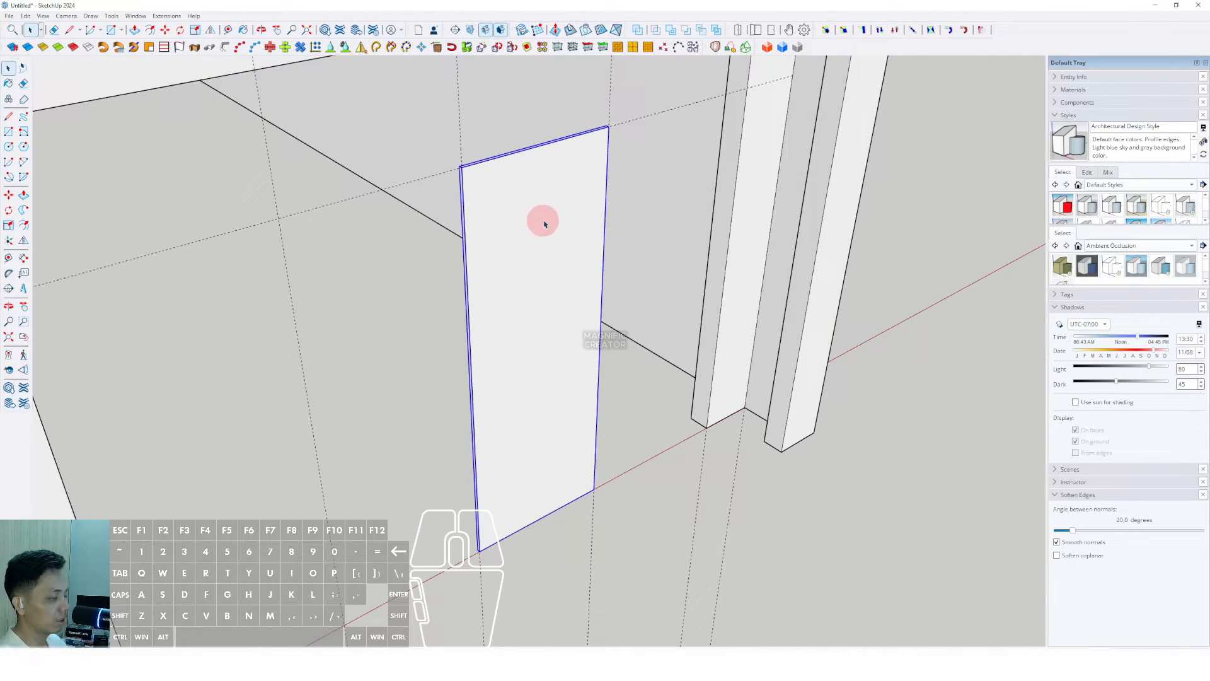
pyautogui.press('ctrl')
pyautogui.click(607, 167)
pyautogui.keyDown('shift'); pyautogui.click(463, 192); pyautogui.keyUp('shift')
pyautogui.press('space')
# Step: In front view, copy a door panel straight to the right along red
pyautogui.scroll(-2, 482, 210)
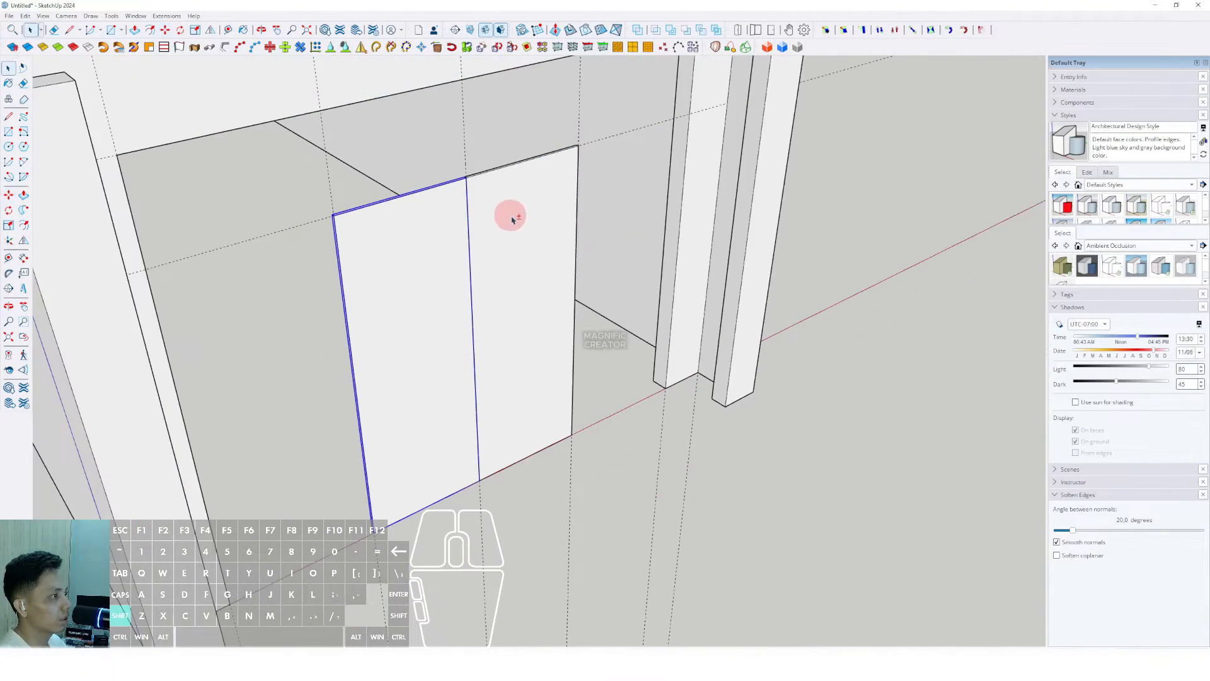
pyautogui.press('F1')
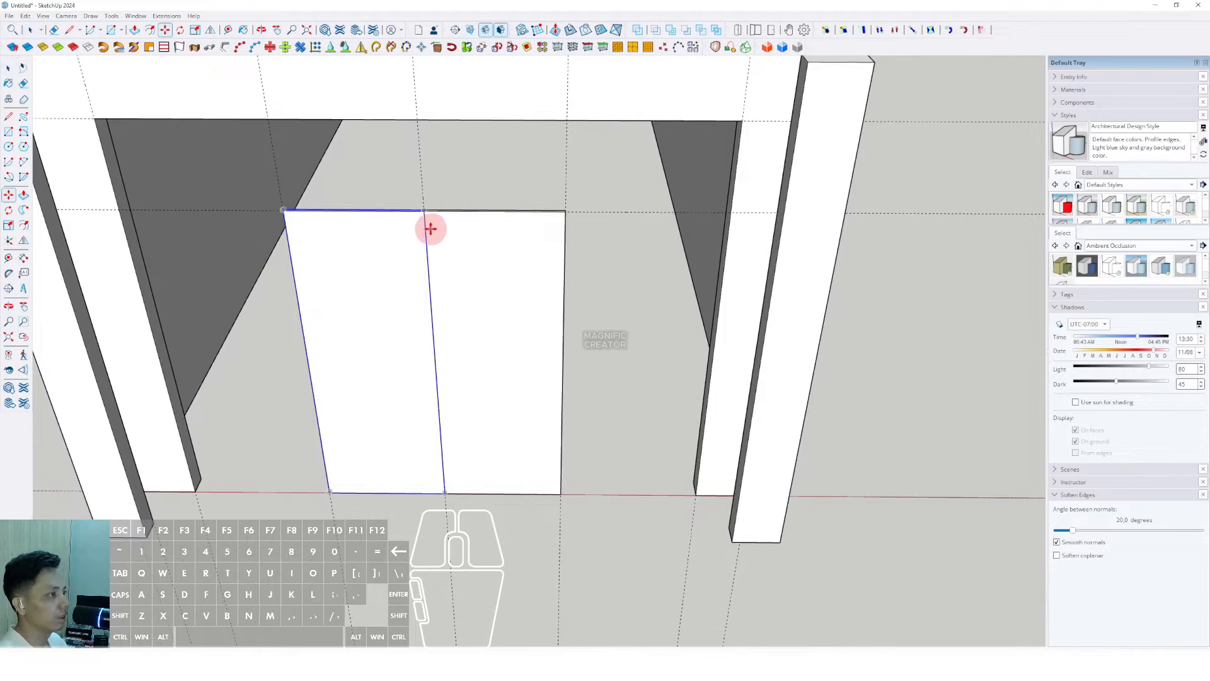
pyautogui.click(426, 222)
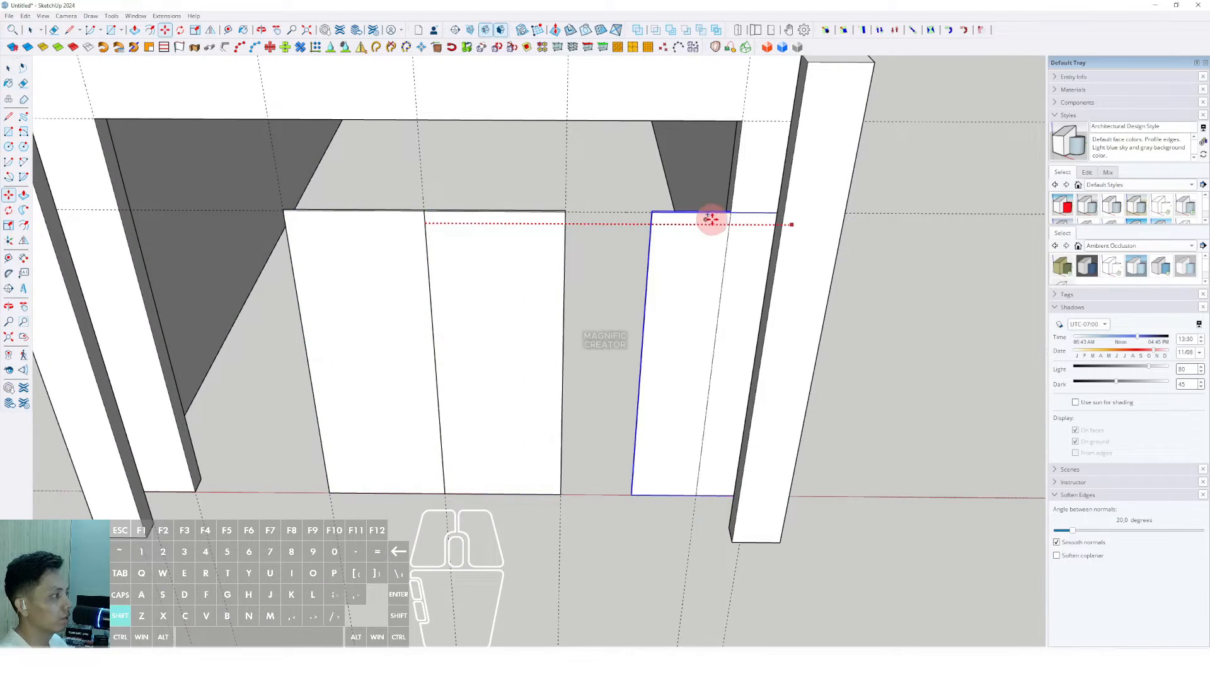
pyautogui.press('shift')
pyautogui.press('space')
pyautogui.scroll(-2, 602, 299)
# Step: Push/Pull the right door's left side so it meets the middle door
pyautogui.tripleClick(602, 303)
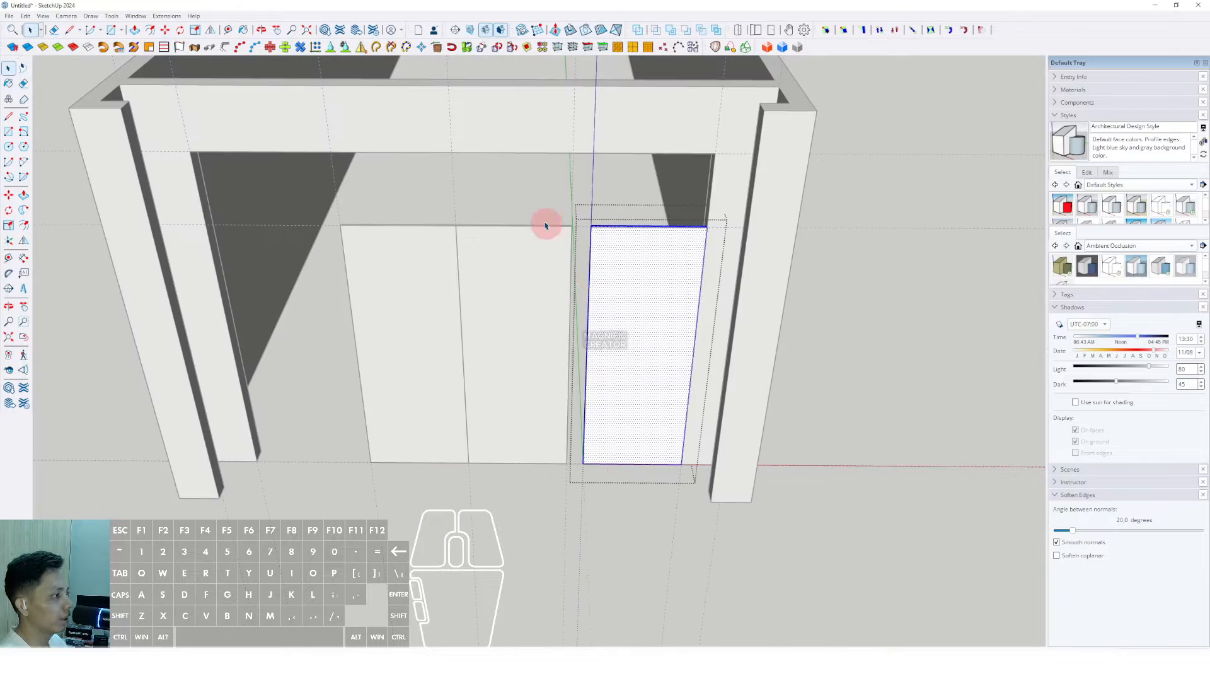
pyautogui.moveTo(543, 201); pyautogui.dragTo(609, 520)
pyautogui.scroll(3, 573, 299)
pyautogui.press('p')
pyautogui.moveTo(597, 246); pyautogui.dragTo(575, 238)
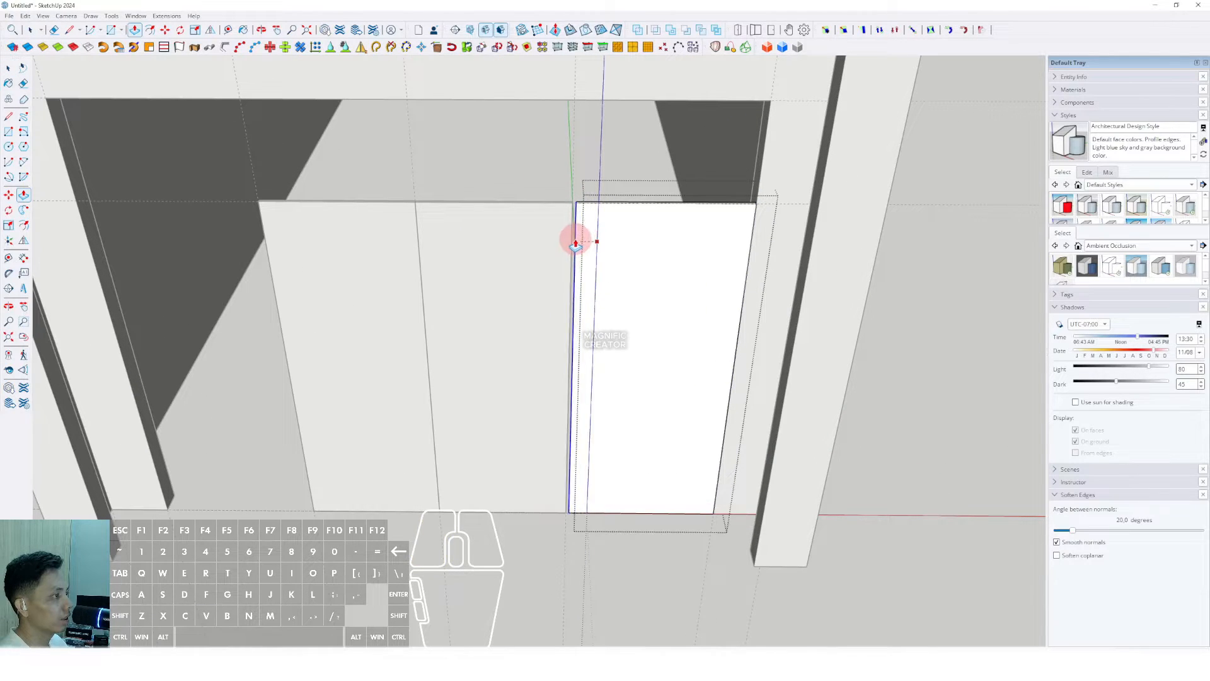
pyautogui.press('space')
pyautogui.scroll(-3, 840, 316)
pyautogui.scroll(3, 595, 300)
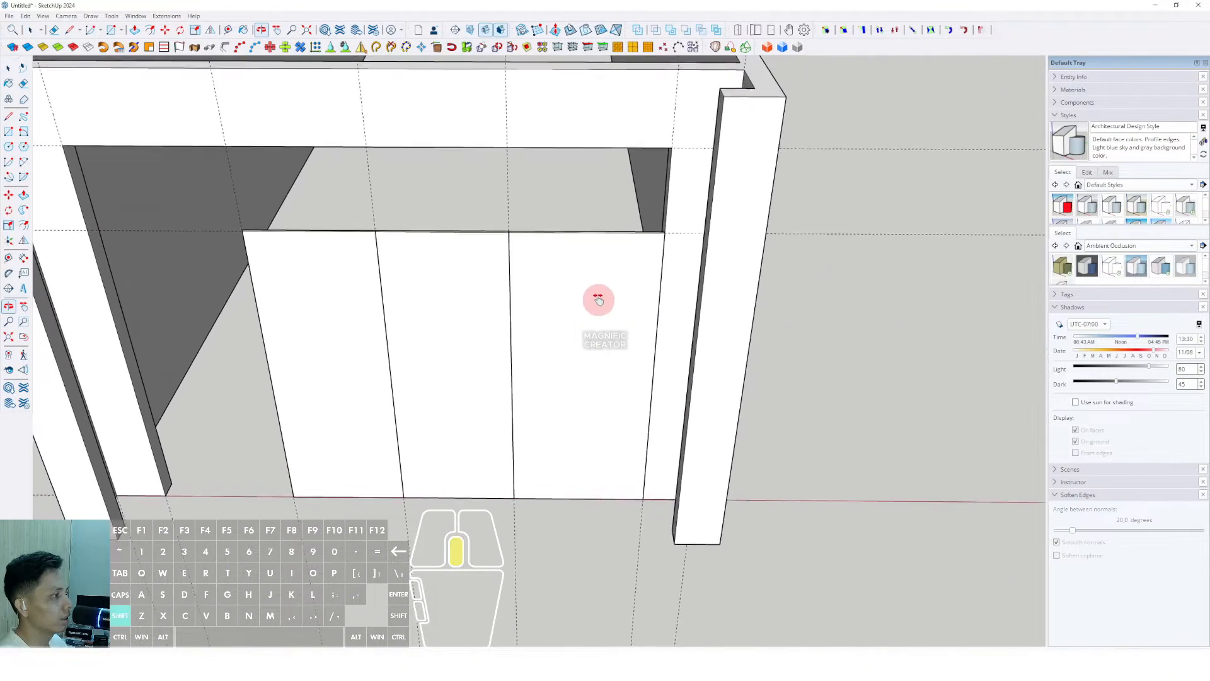
# Step: Copy the right door panel left to fill the gap as the fourth panel
pyautogui.click(599, 265)
pyautogui.click(659, 254)
pyautogui.press('ctrl')
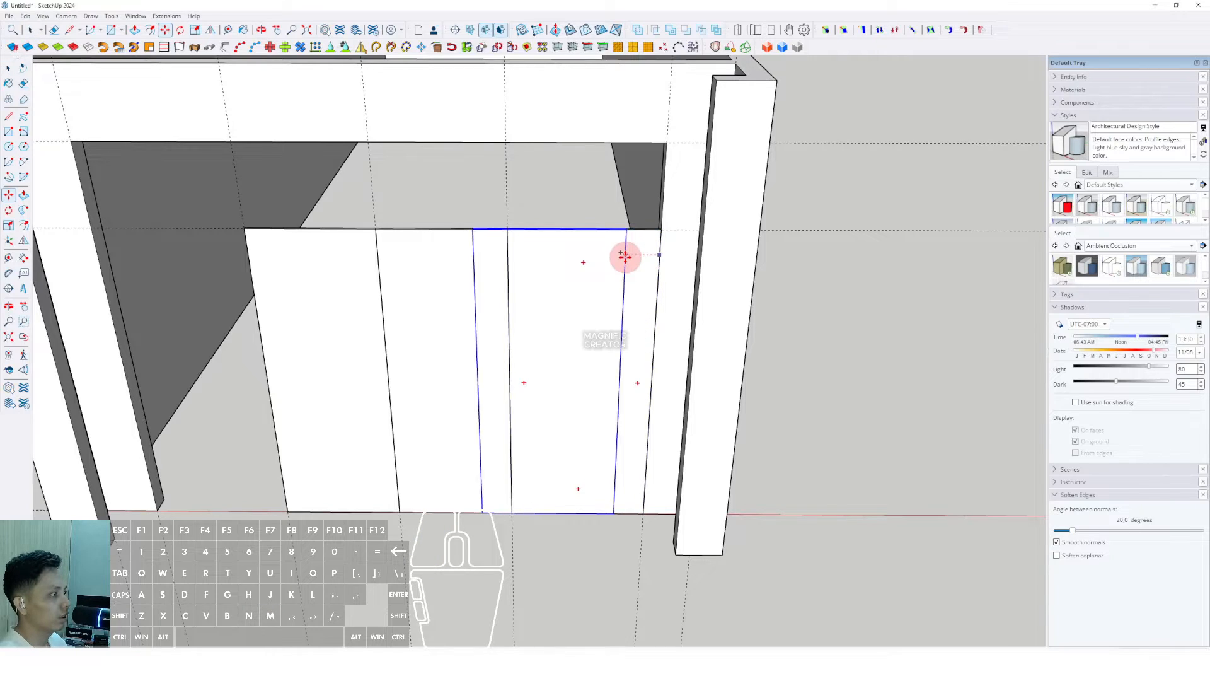
pyautogui.keyDown('shift'); pyautogui.click(248, 248); pyautogui.keyUp('shift')
pyautogui.press('space')
pyautogui.scroll(-2, 523, 320)
pyautogui.keyDown('shift'); pyautogui.moveTo(523, 320); pyautogui.dragTo(558, 318, button='middle'); pyautogui.keyUp('shift')
pyautogui.scroll(3, 603, 304)
# Step: Move the rightmost door panel straight up into the upper slot
pyautogui.click(573, 398)
pyautogui.moveTo(562, 433); pyautogui.dragTo(525, 328, button='middle')
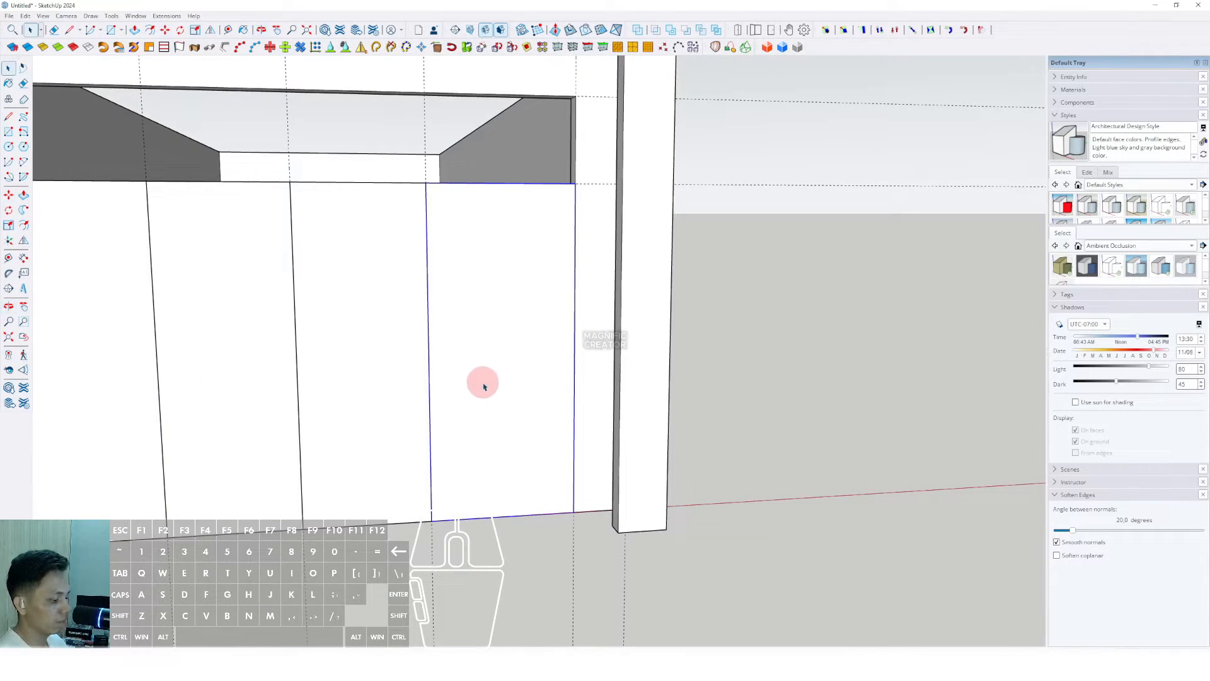
pyautogui.press('m')
pyautogui.click(550, 512)
pyautogui.press('shift')
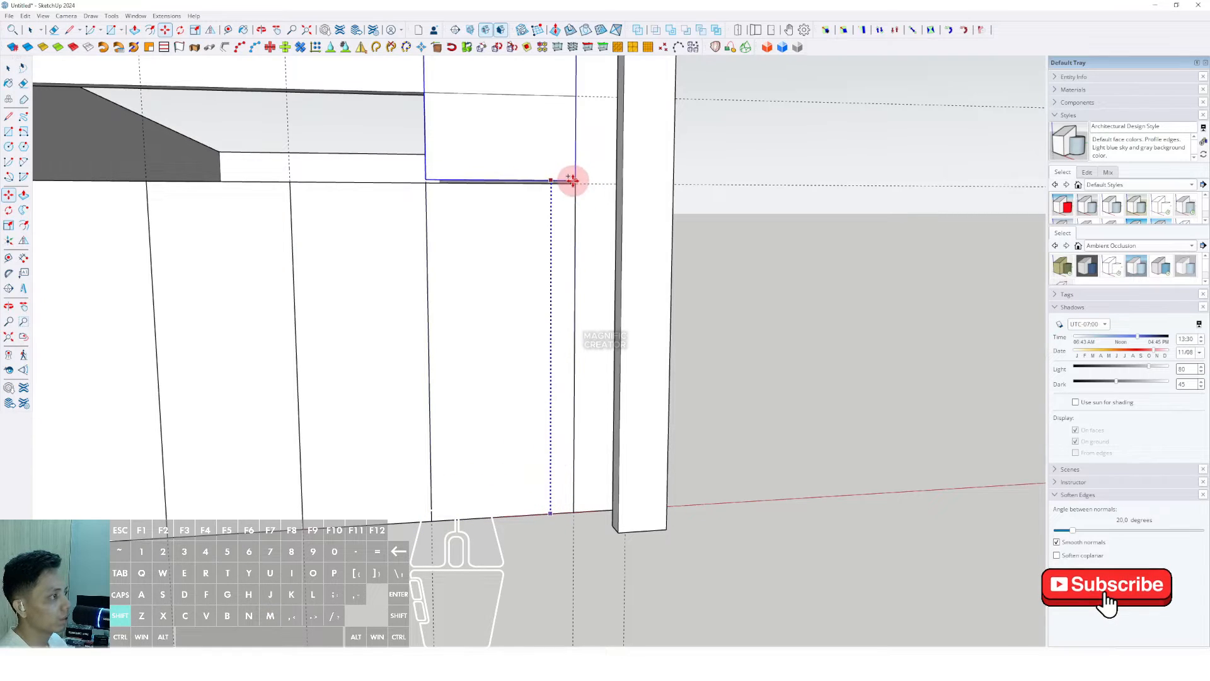
pyautogui.click(572, 180)
pyautogui.press('space')
pyautogui.scroll(-2, 565, 187)
pyautogui.keyDown('shift'); pyautogui.moveTo(565, 186); pyautogui.dragTo(533, 359, button='middle'); pyautogui.keyUp('shift')
# Step: Shorten the raised panel down to the upper slot's height
pyautogui.tripleClick(540, 277)
pyautogui.scroll(-1, 539, 276)
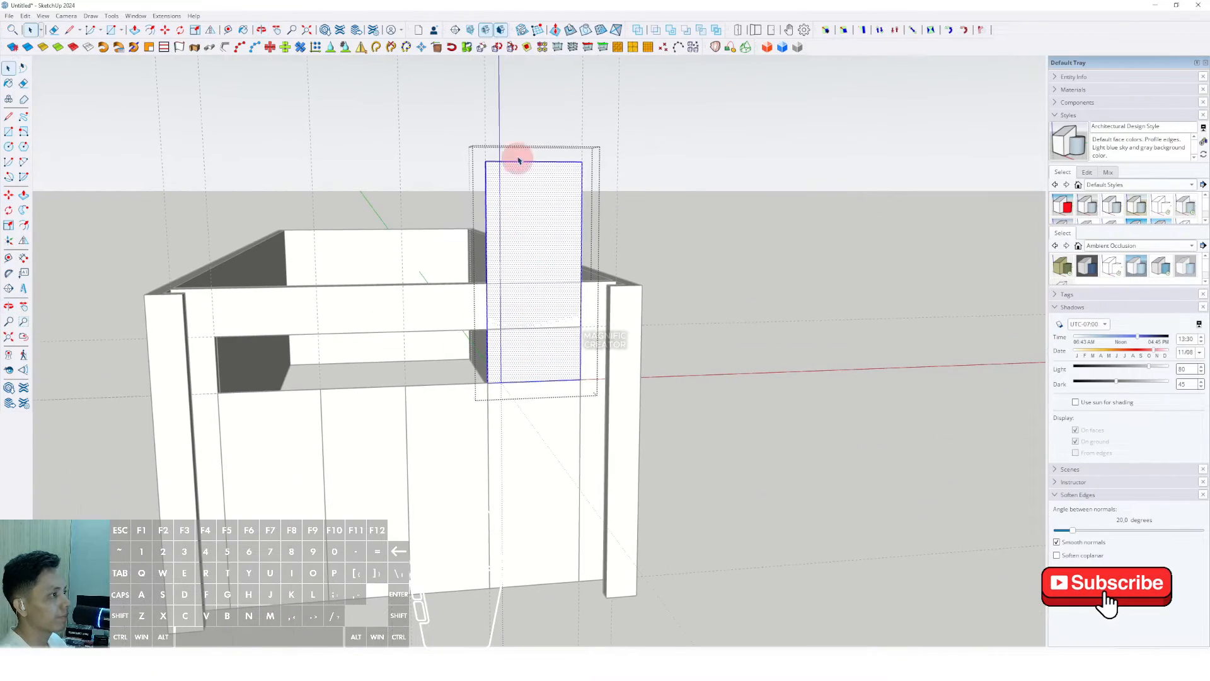
pyautogui.click(517, 161)
pyautogui.click(582, 172)
pyautogui.click(581, 329)
pyautogui.press('space')
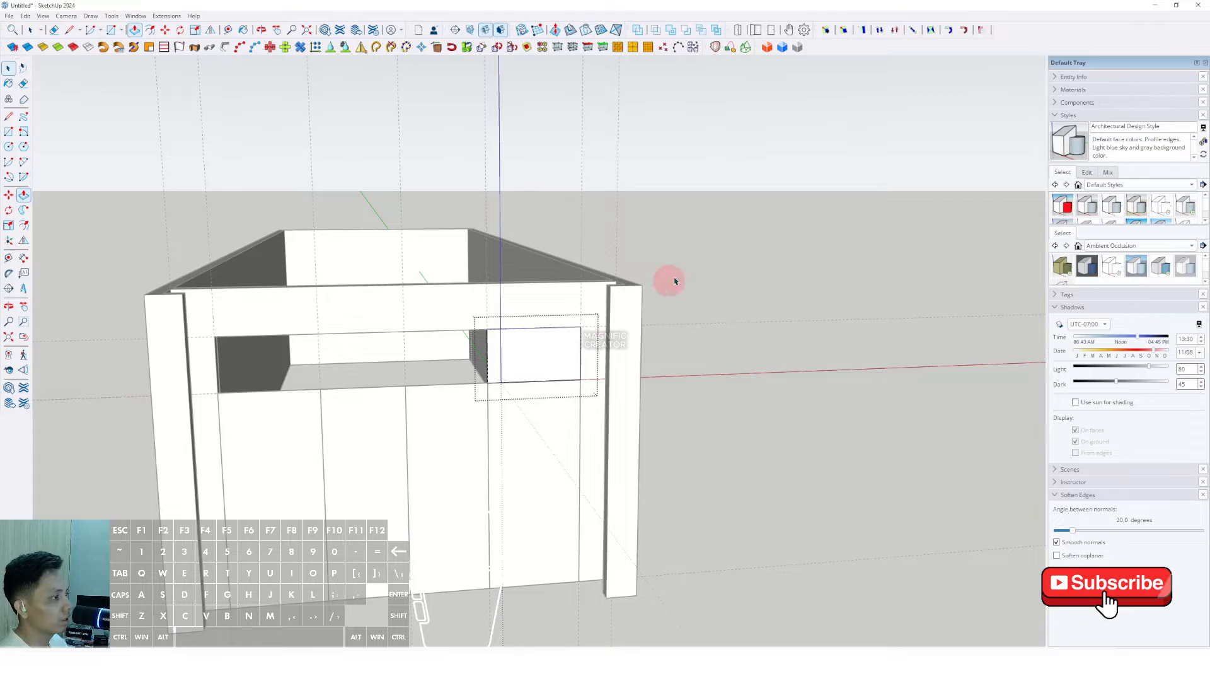
pyautogui.click(748, 236)
pyautogui.scroll(2, 540, 355)
pyautogui.keyDown('shift'); pyautogui.moveTo(540, 355); pyautogui.dragTo(606, 327, button='middle'); pyautogui.keyUp('shift')
# Step: Copy the short upper panel into the left and middle upper slots
pyautogui.click(592, 314)
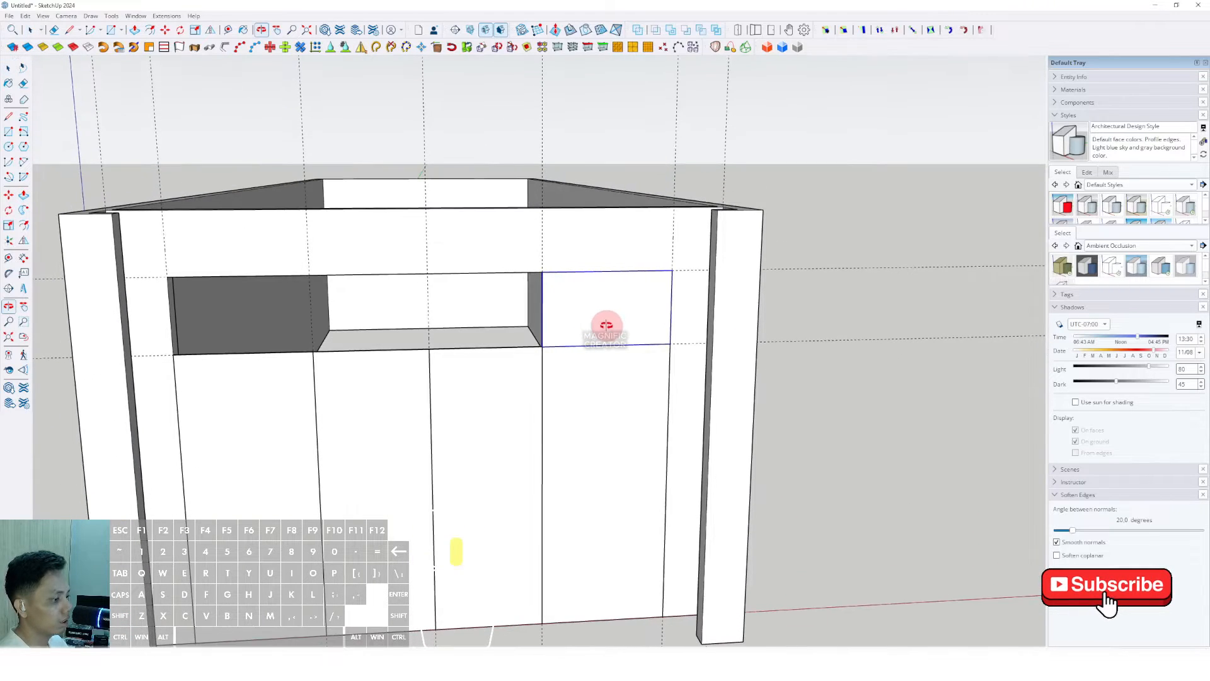
pyautogui.press('m')
pyautogui.click(549, 295)
pyautogui.press('ctrl')
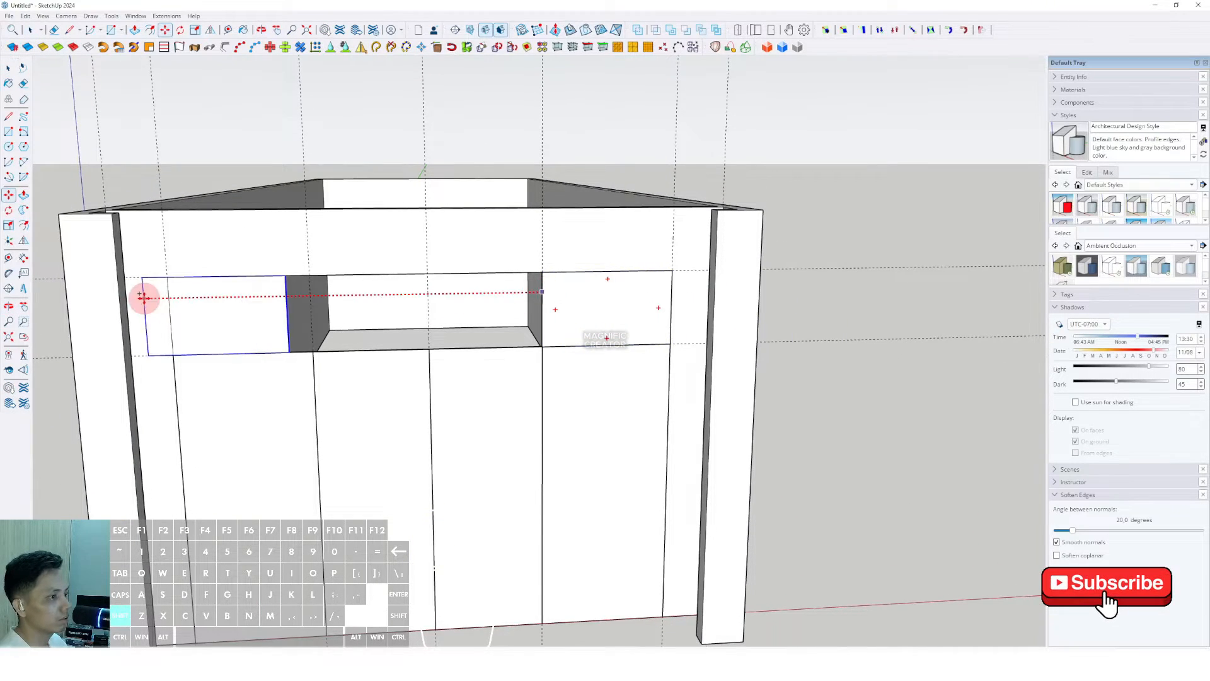
pyautogui.click(170, 291)
pyautogui.click(169, 285)
pyautogui.press('ctrl')
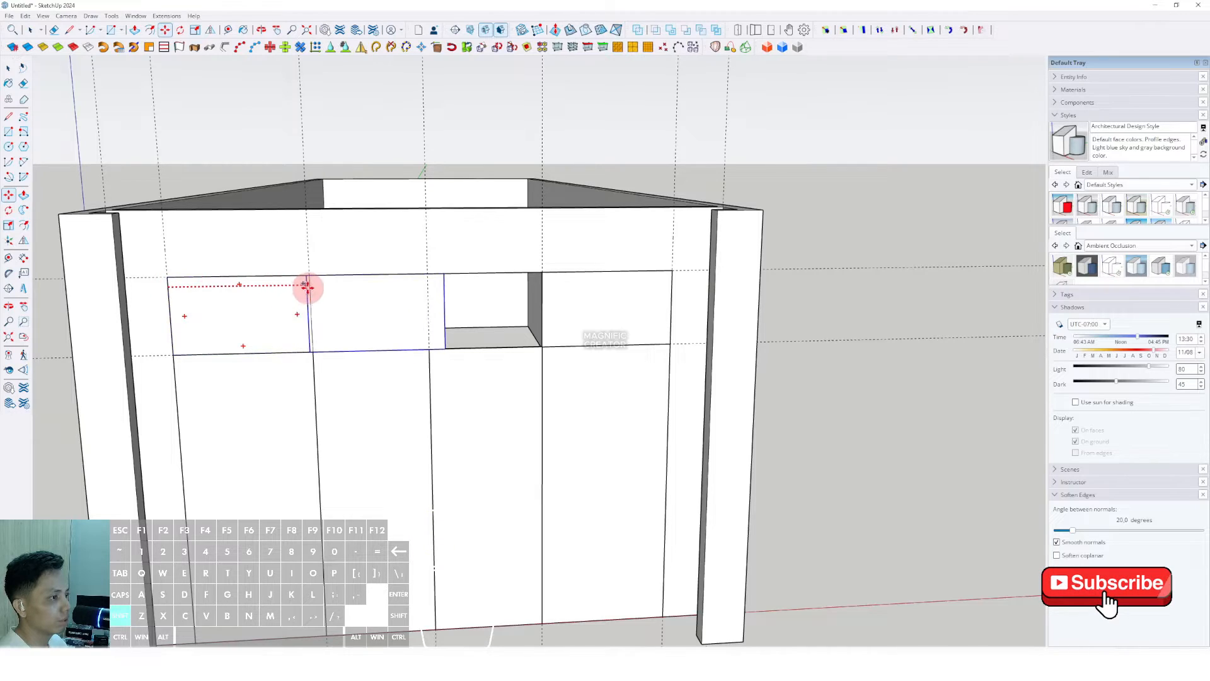
pyautogui.click(309, 286)
pyautogui.press('space')
# Step: Stretch the middle short panel rightward to fill the middle upper slot
pyautogui.doubleClick(440, 298)
pyautogui.moveTo(423, 250); pyautogui.dragTo(464, 355)
pyautogui.press('p')
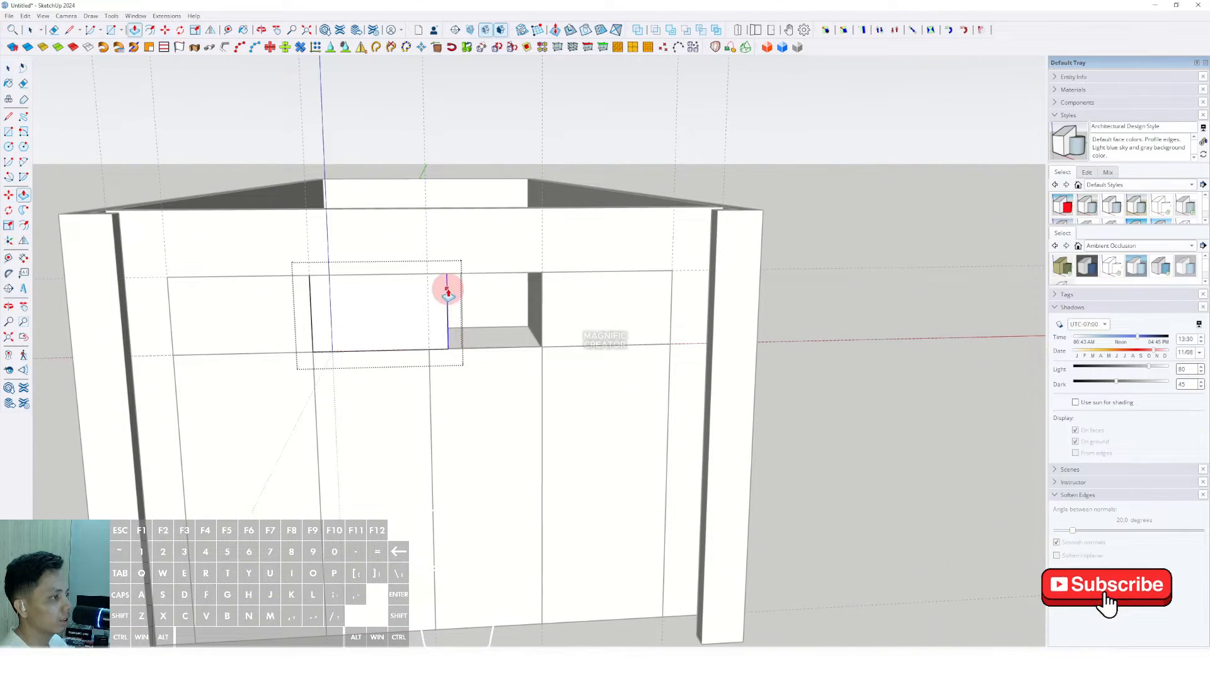
pyautogui.click(447, 288)
pyautogui.click(540, 286)
pyautogui.press('space')
pyautogui.scroll(-2, 541, 287)
pyautogui.click(800, 266)
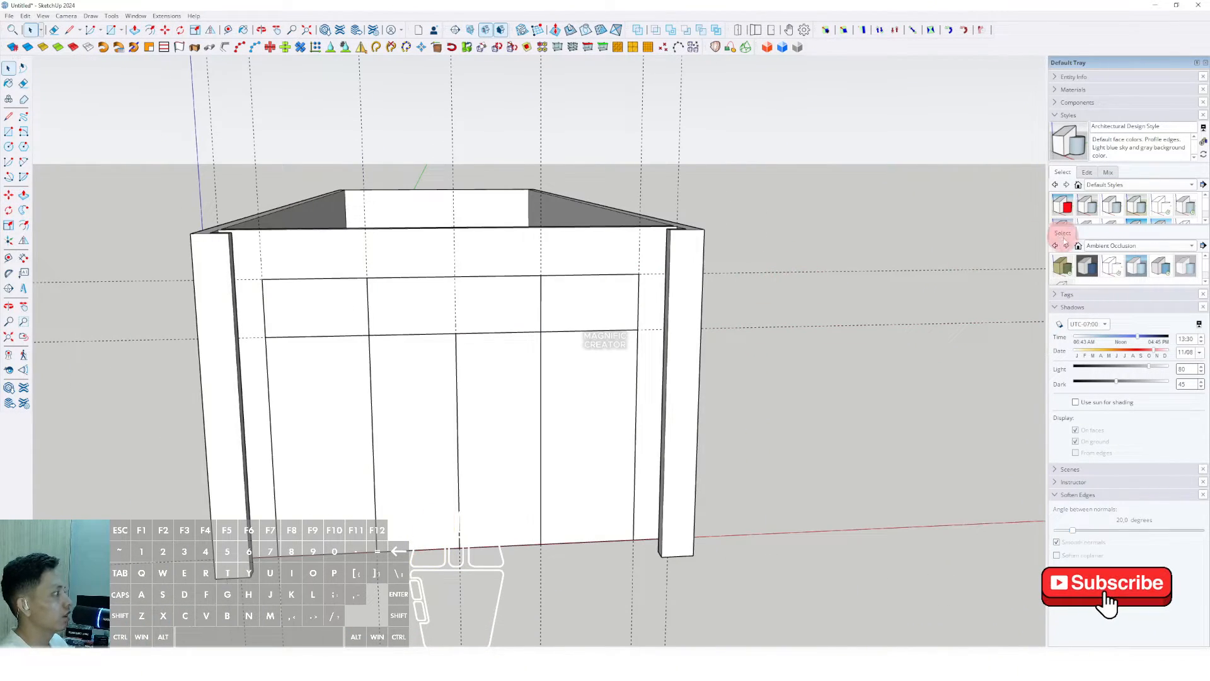
# Step: Pick the Translucent Glass Blue material from the material library
pyautogui.click(1066, 116)
pyautogui.click(1055, 90)
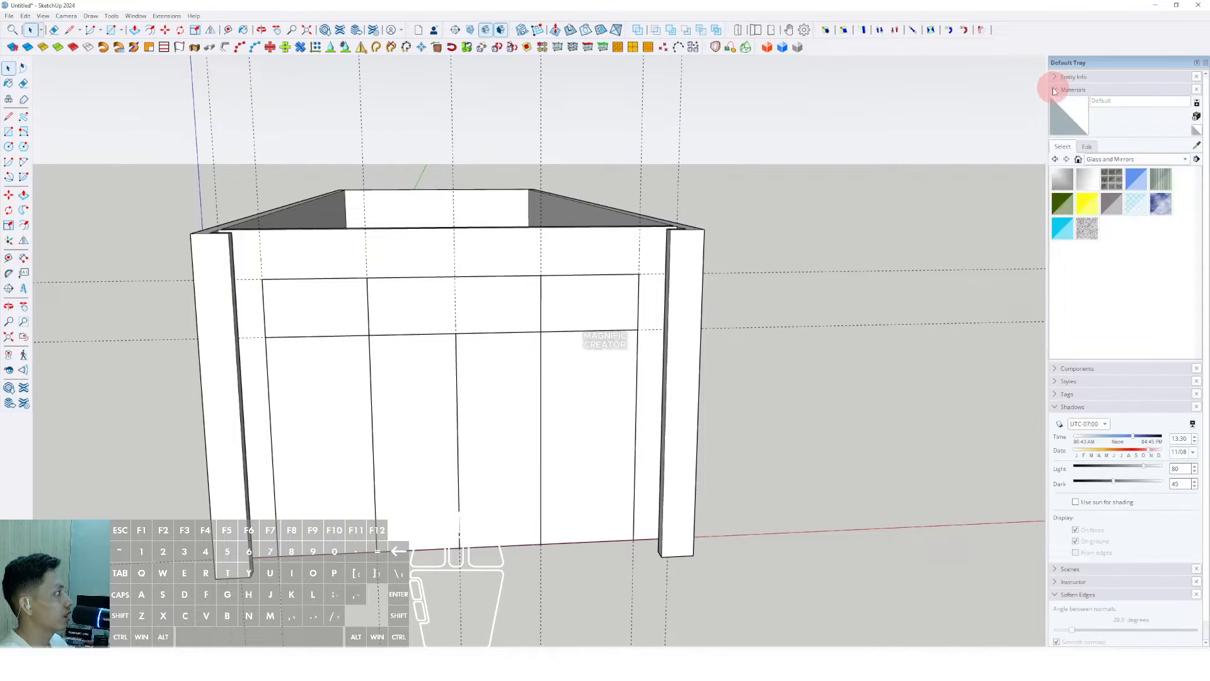
pyautogui.click(1142, 181)
pyautogui.scroll(1, 610, 299)
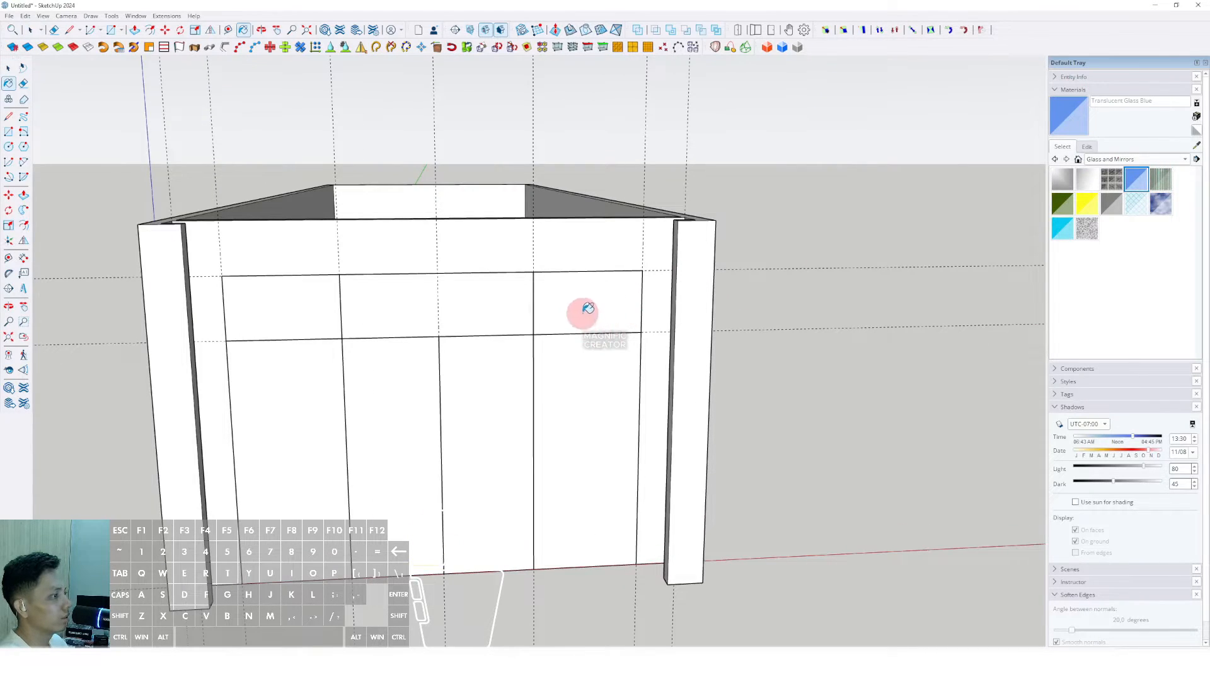
# Step: Paint the seven front door and upper panels with Translucent Glass Blue
pyautogui.click(588, 308)
pyautogui.click(591, 372)
pyautogui.click(500, 351)
pyautogui.click(477, 295)
pyautogui.click(377, 405)
pyautogui.click(291, 378)
pyautogui.click(290, 312)
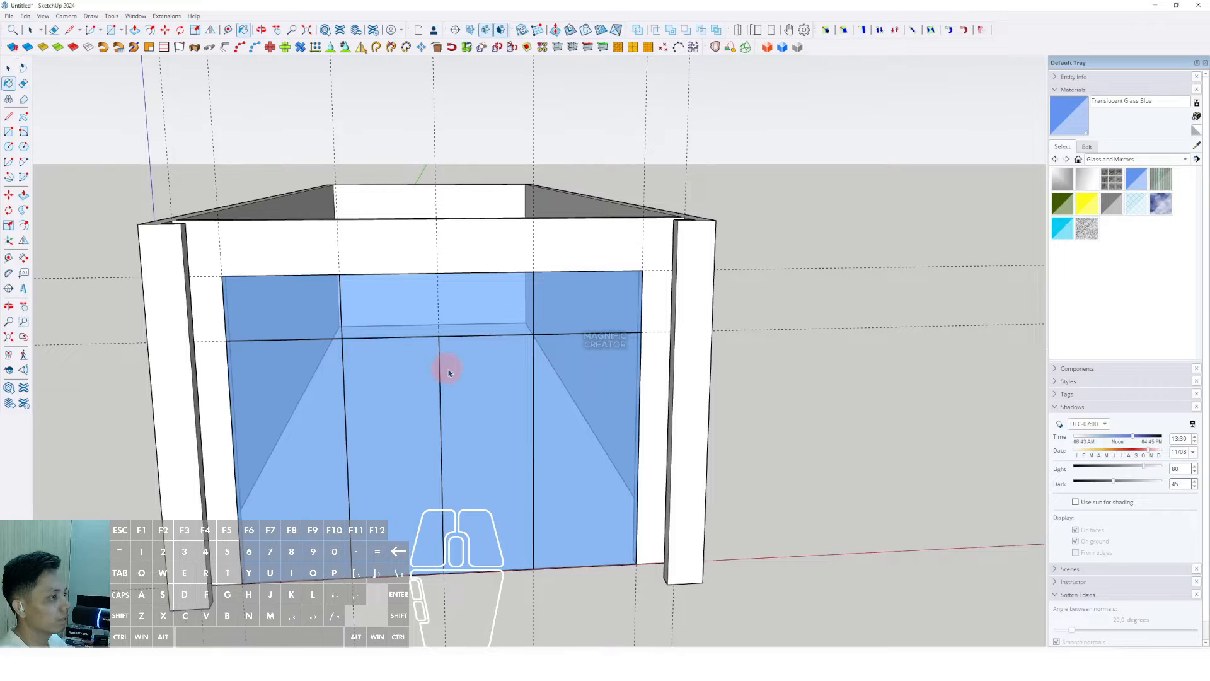
pyautogui.press('space')
pyautogui.scroll(-4, 481, 268)
pyautogui.scroll(8, 448, 316)
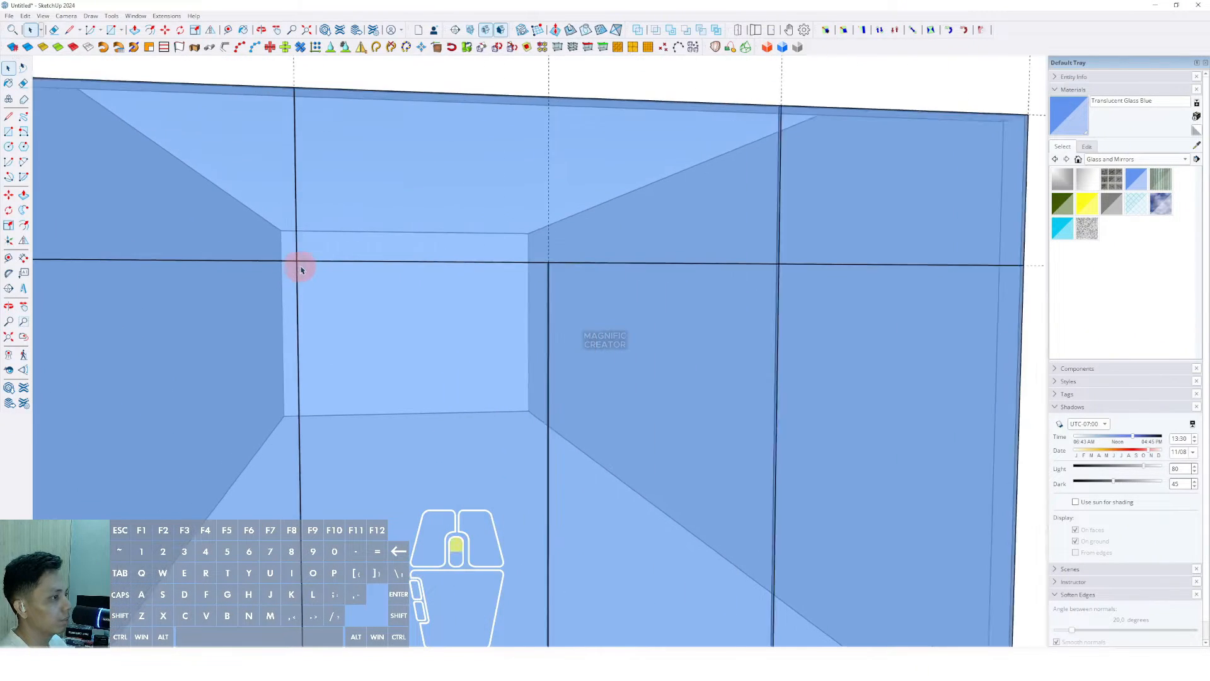
# Step: Draw a small hinge rectangle at the door frame junction
pyautogui.scroll(2, 302, 269)
pyautogui.press('r')
pyautogui.click(295, 259)
pyautogui.scroll(1, 324, 273)
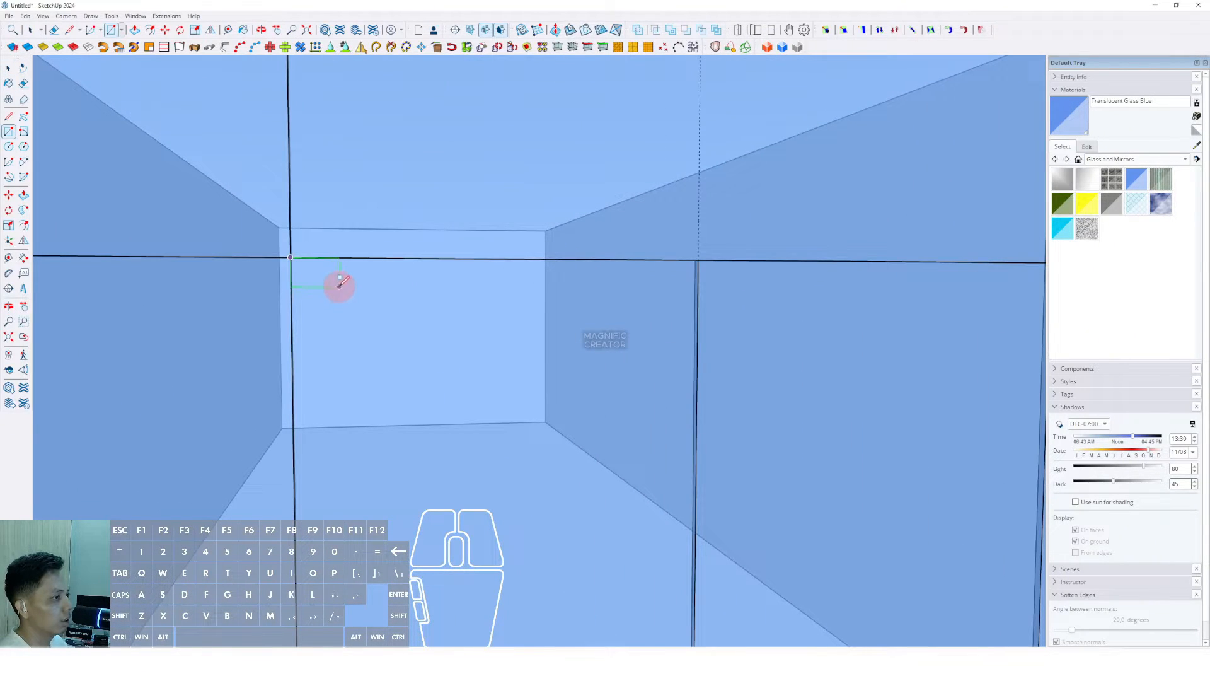
pyautogui.scroll(2, 341, 281)
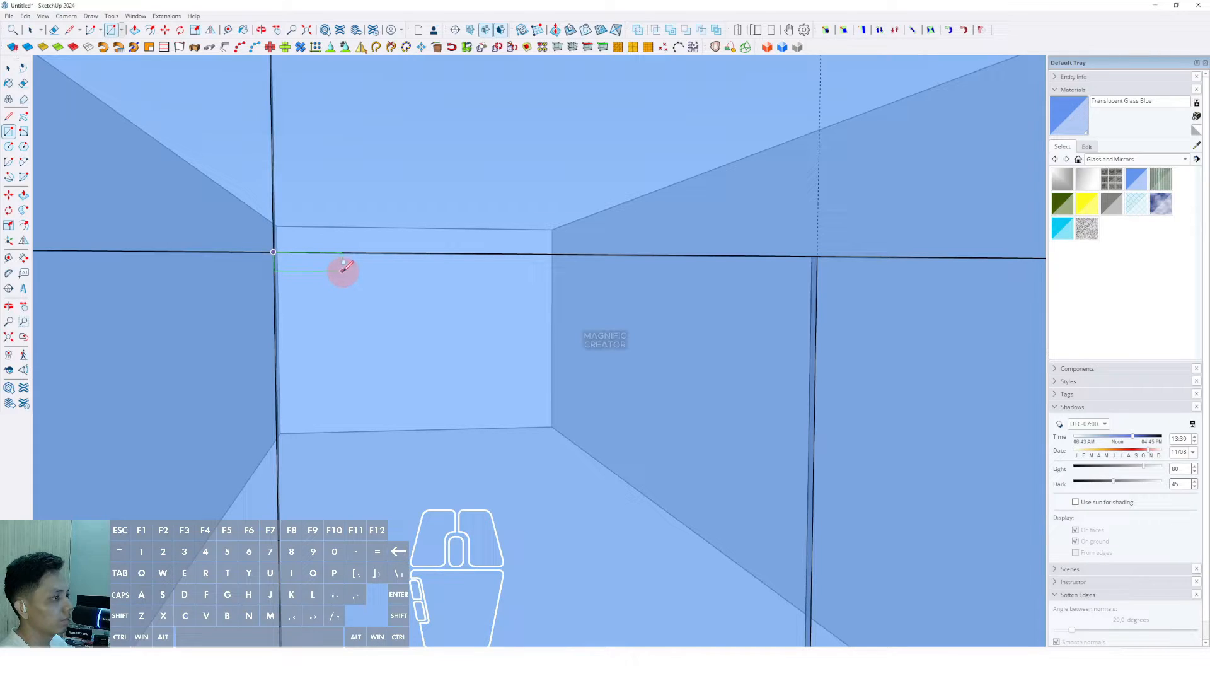
pyautogui.scroll(2, 345, 272)
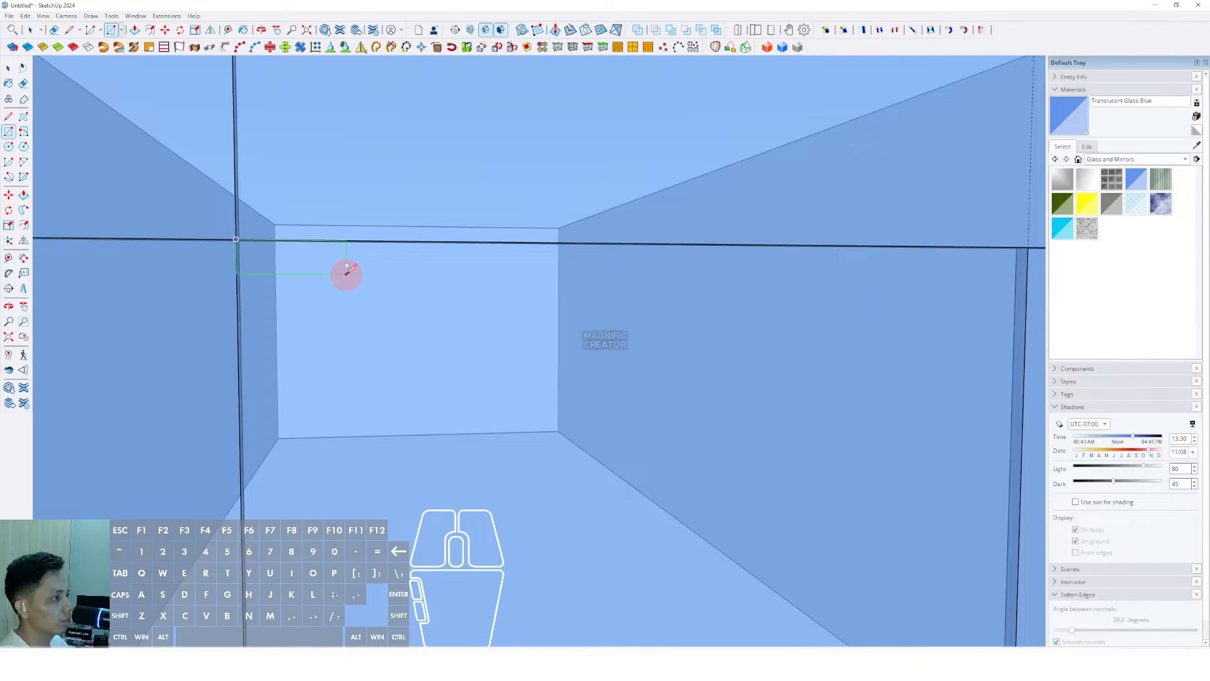
pyautogui.scroll(1, 346, 274)
pyautogui.click(348, 268)
pyautogui.scroll(-10, 291, 248)
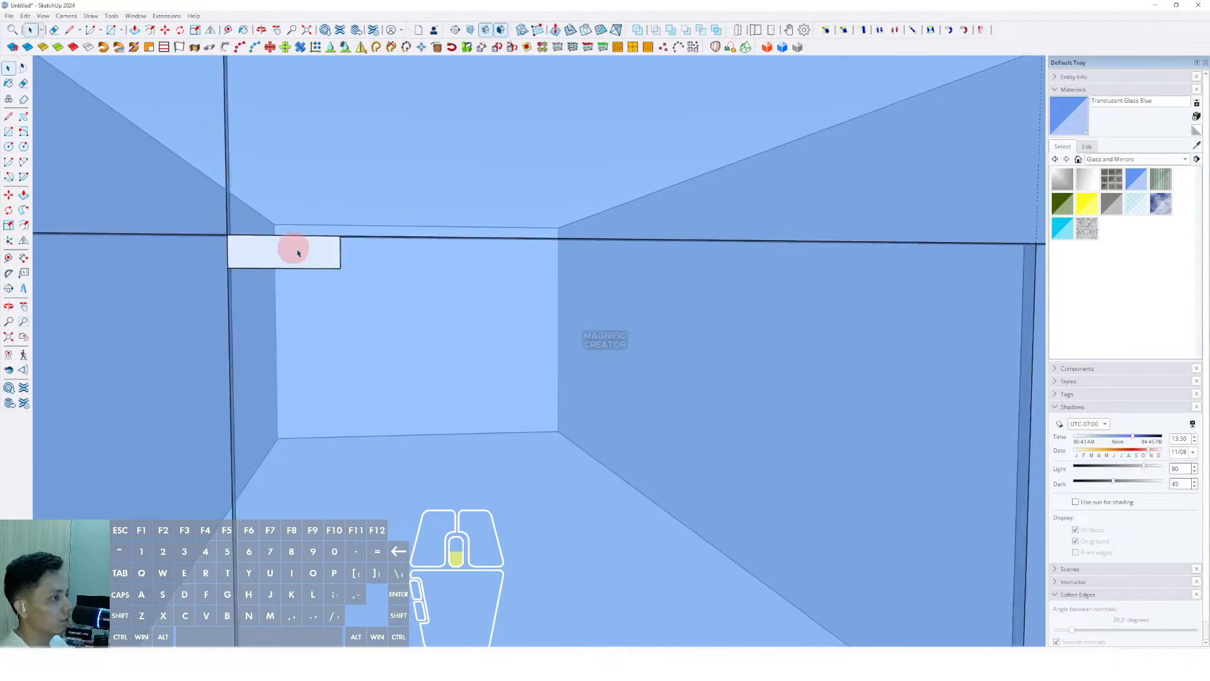
pyautogui.press('space')
# Step: Push/pull the hinge rectangle into a box and make it a group
pyautogui.scroll(6, 376, 236)
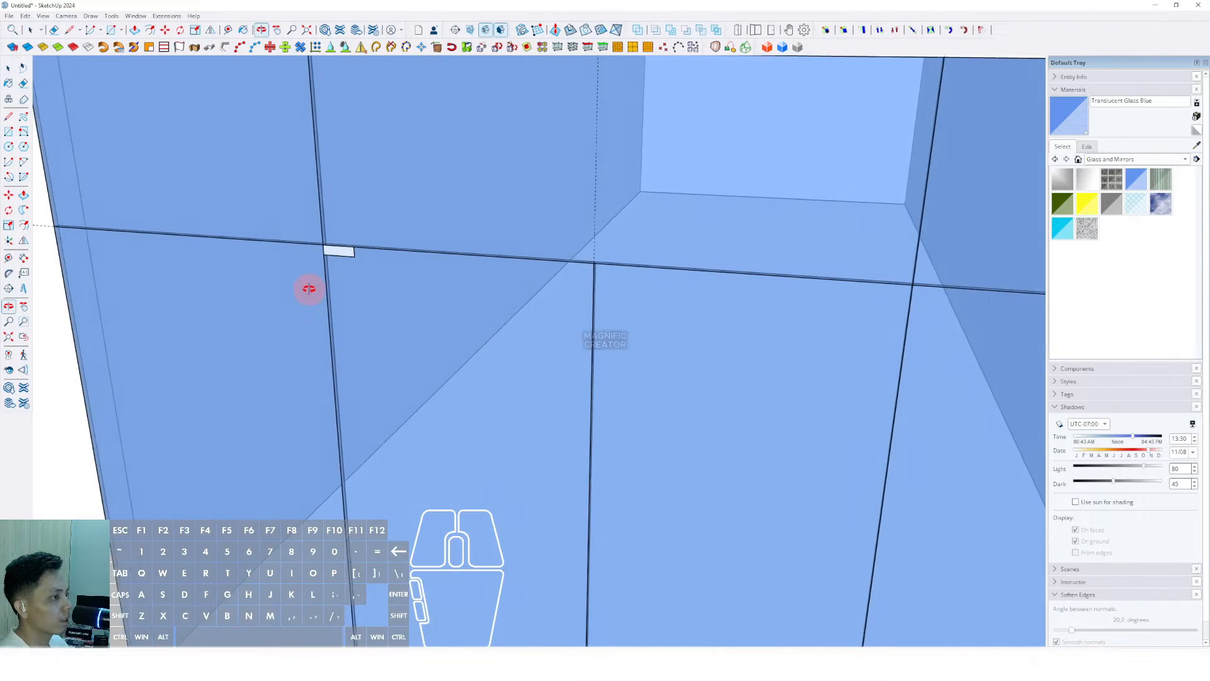
pyautogui.press('v')
pyautogui.click(363, 251)
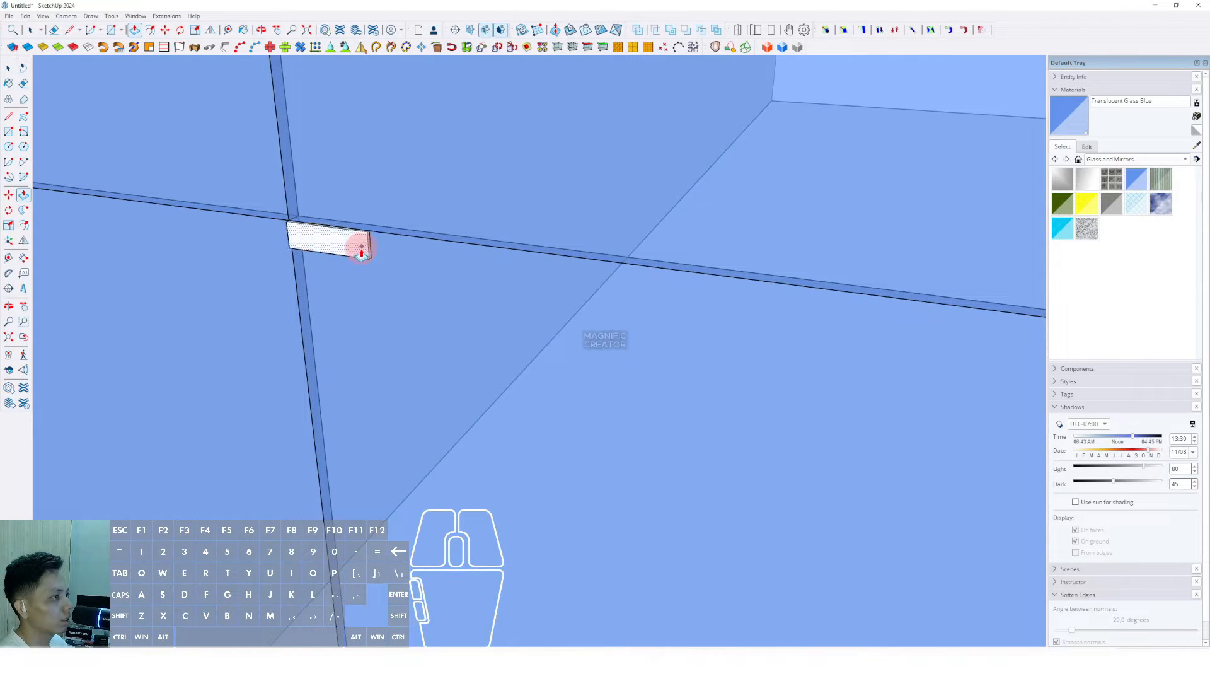
pyautogui.press('space')
pyautogui.tripleClick(360, 246)
pyautogui.rightClick(361, 245)
pyautogui.click(395, 334)
# Step: Copy the hinge block along the beam to the far door junction
pyautogui.moveTo(395, 330); pyautogui.dragTo(390, 285, button='middle')
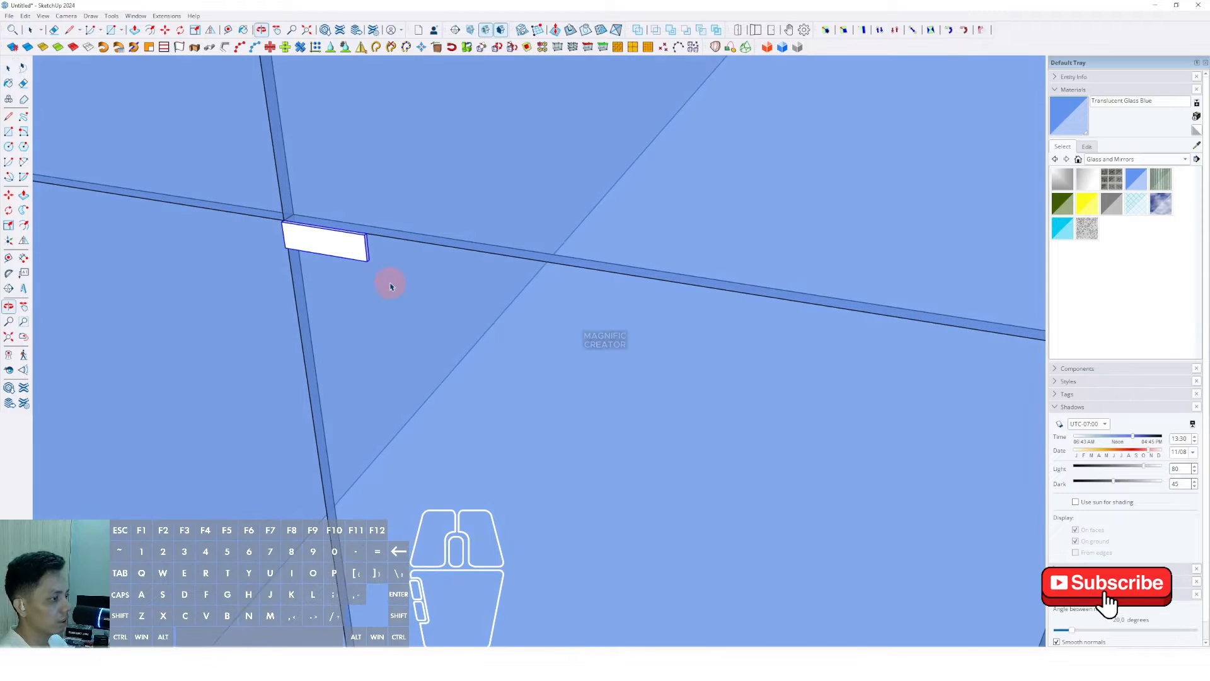
pyautogui.scroll(2, 378, 265)
pyautogui.press('m')
pyautogui.click(367, 257)
pyautogui.press('ctrl')
pyautogui.press('shift')
pyautogui.scroll(-4, 435, 281)
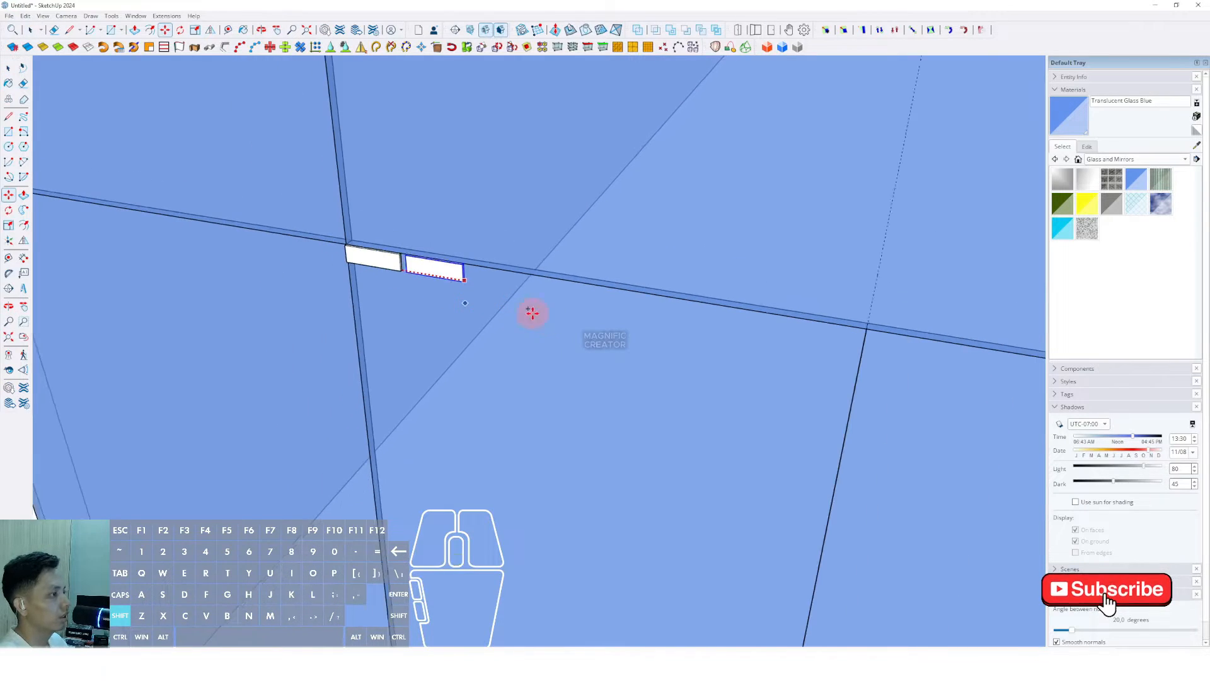
pyautogui.keyDown('shift'); pyautogui.moveTo(640, 315); pyautogui.dragTo(305, 232, button='middle'); pyautogui.keyUp('shift')
pyautogui.keyDown('shift'); pyautogui.scroll(-3, 305, 232); pyautogui.keyUp('shift')
pyautogui.keyDown('shift'); pyautogui.scroll(2, 664, 288); pyautogui.keyUp('shift')
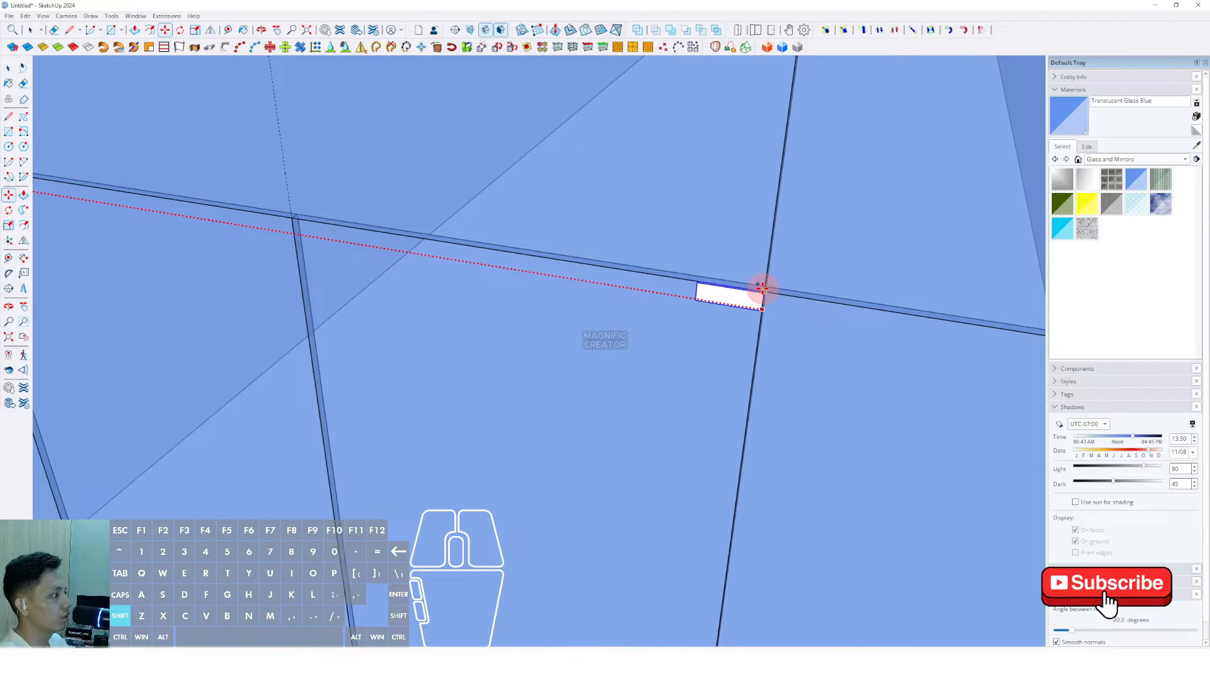
pyautogui.click(763, 288)
pyautogui.press('space')
# Step: Start another copy of the hinge block, locked to a straight direction
pyautogui.scroll(-3, 735, 283)
pyautogui.scroll(3, 328, 180)
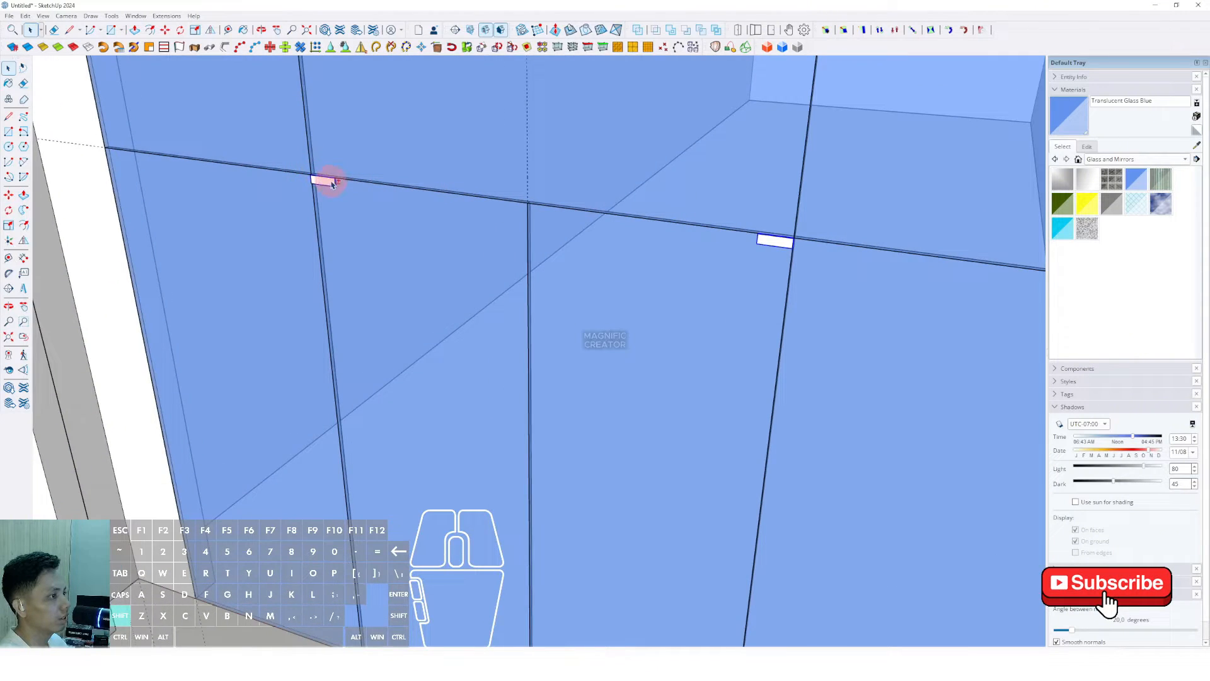
pyautogui.scroll(-3, 333, 183)
pyautogui.press('m')
pyautogui.press('ctrl')
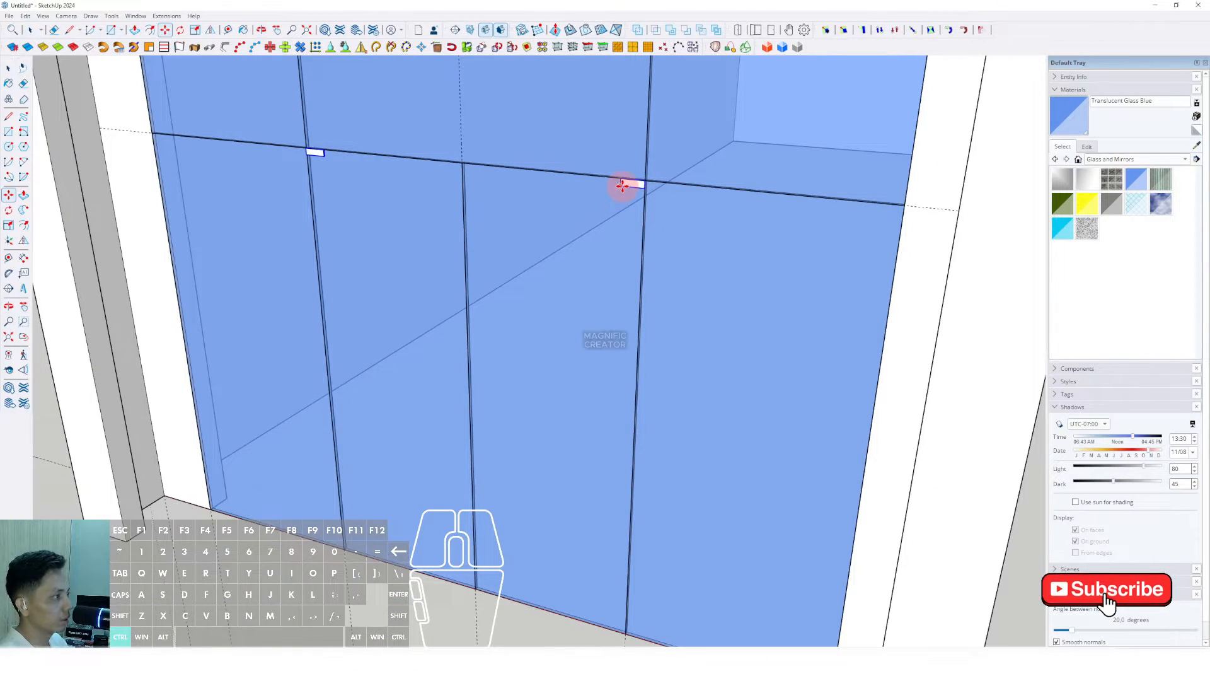
pyautogui.click(623, 185)
pyautogui.scroll(-2, 618, 205)
pyautogui.press('shift')
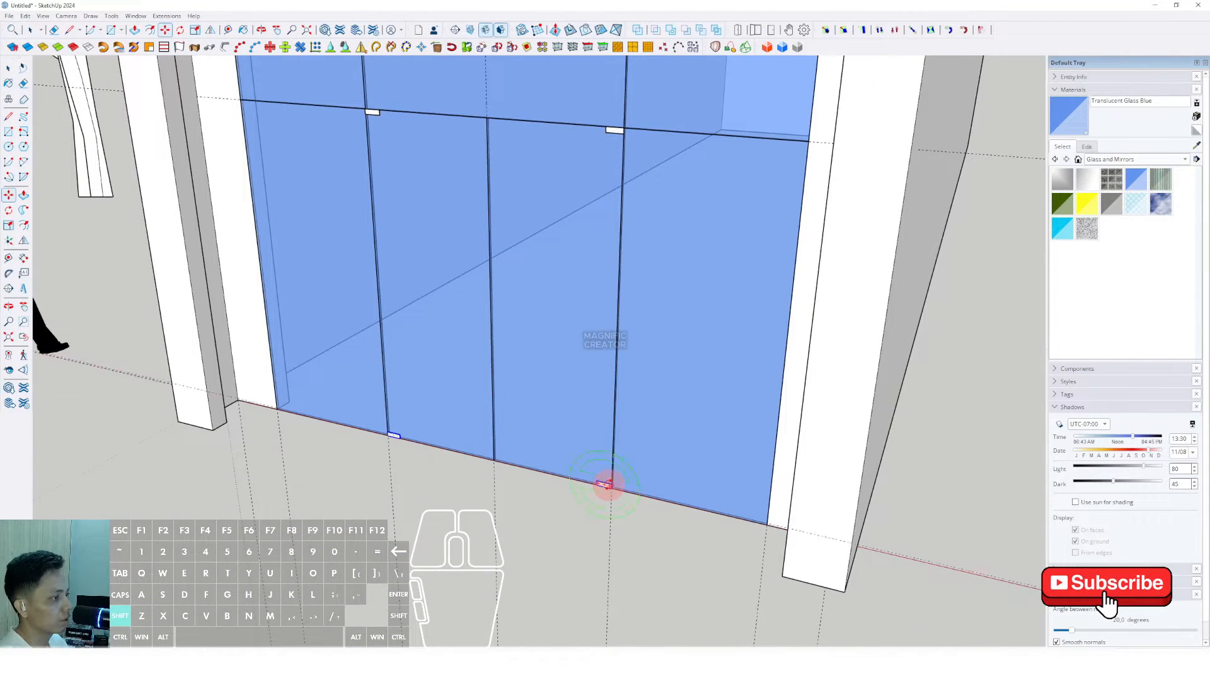
# Step: Draw a thin vertical handle rectangle on the door
pyautogui.moveTo(527, 391)
pyautogui.mouseDown(button='middle')
pyautogui.moveTo(562, 327)
pyautogui.moveTo(540, 327)
pyautogui.moveTo(524, 273)
pyautogui.mouseUp(button='middle')
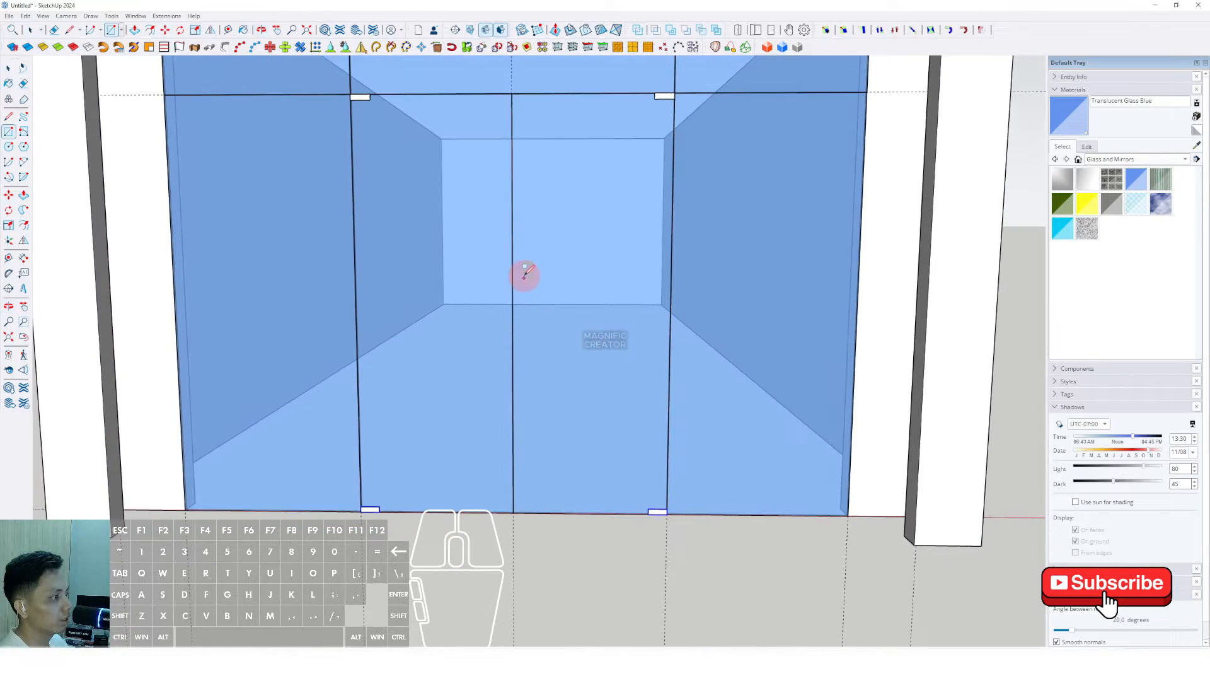
pyautogui.press('r')
pyautogui.click(522, 256)
pyautogui.scroll(2, 525, 381)
pyautogui.click(527, 377)
pyautogui.press('space')
pyautogui.moveTo(527, 377); pyautogui.dragTo(427, 419, button='middle')
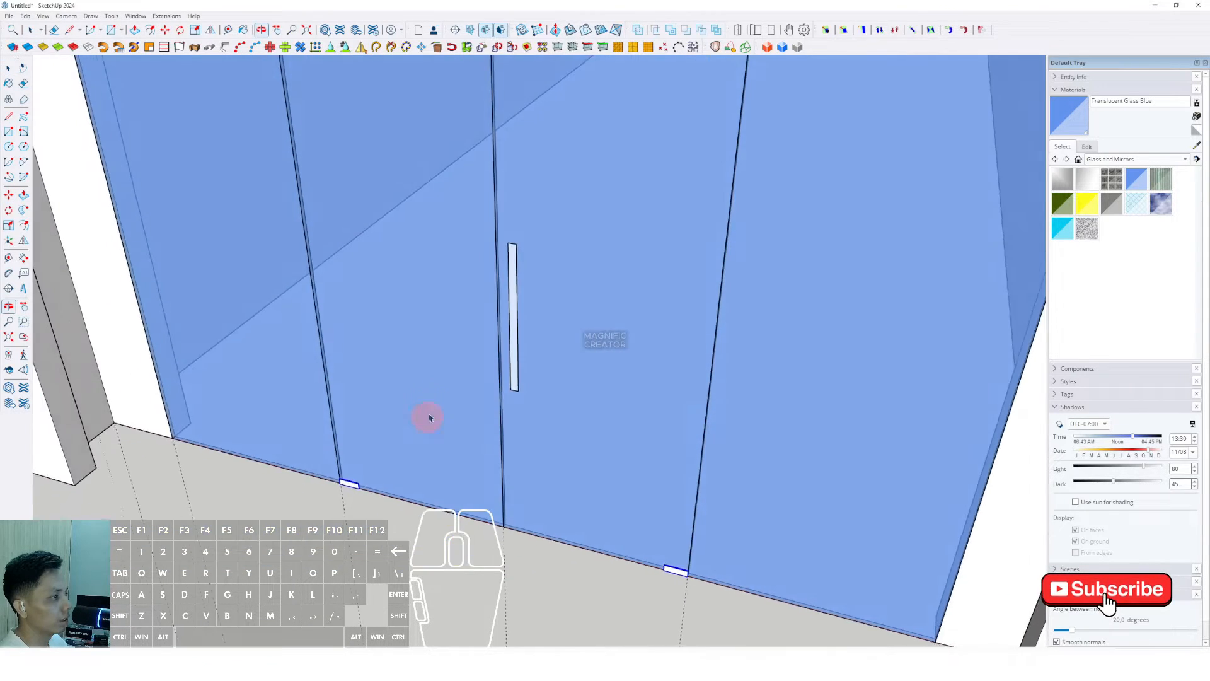
# Step: Group the handle box and copy it onto the left door
pyautogui.scroll(5, 495, 283)
pyautogui.moveTo(495, 283); pyautogui.dragTo(486, 265, button='middle')
pyautogui.tripleClick(488, 259)
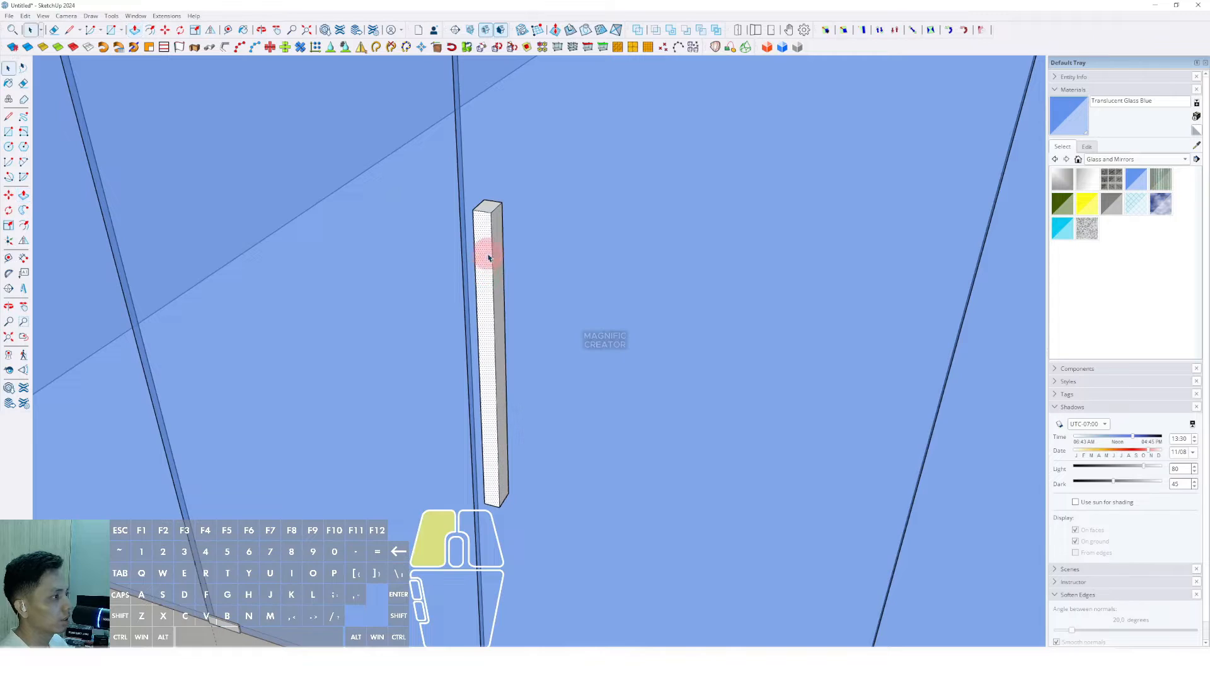
pyautogui.rightClick(489, 255)
pyautogui.click(516, 343)
pyautogui.moveTo(516, 343); pyautogui.dragTo(598, 272, button='middle')
pyautogui.press('m')
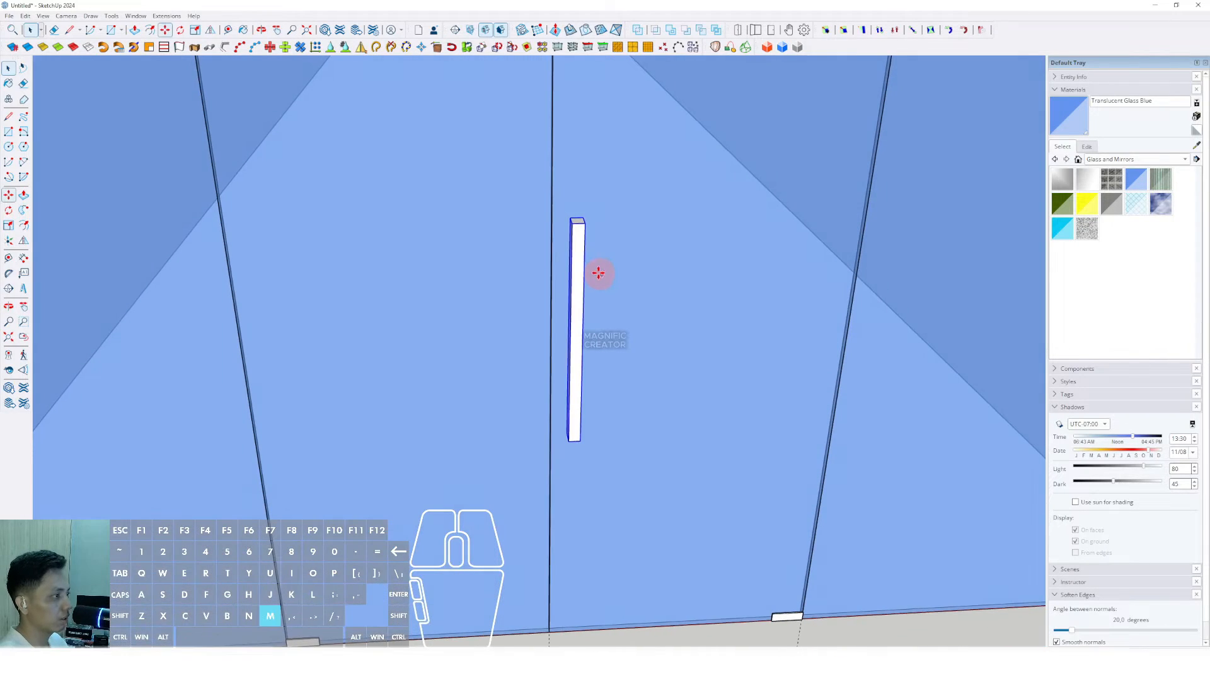
pyautogui.keyDown('ctrl'); pyautogui.click(586, 225); pyautogui.keyUp('ctrl')
pyautogui.keyDown('ctrl'); pyautogui.click(534, 229); pyautogui.keyUp('ctrl')
pyautogui.press('space')
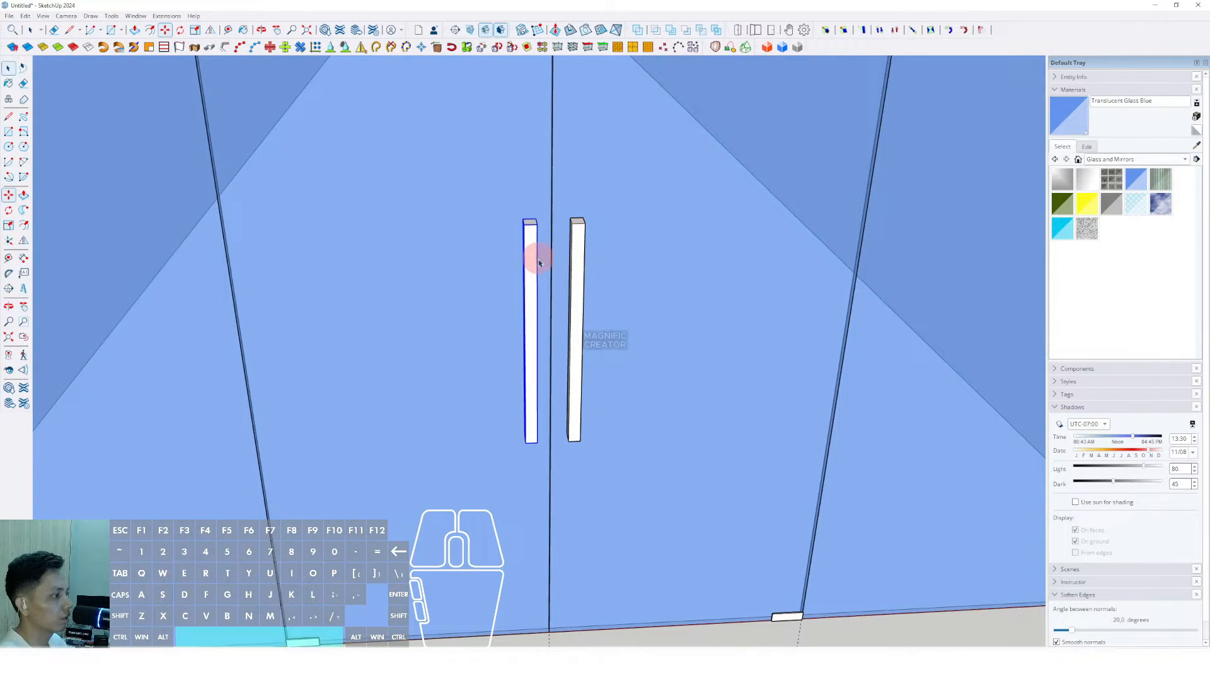
# Step: Paint the handles Steel Brushed Stainless from the Metal material library
pyautogui.scroll(-4, 531, 302)
pyautogui.keyDown('shift'); pyautogui.moveTo(516, 341); pyautogui.dragTo(537, 306, button='middle'); pyautogui.keyUp('shift')
pyautogui.scroll(-2, 538, 254)
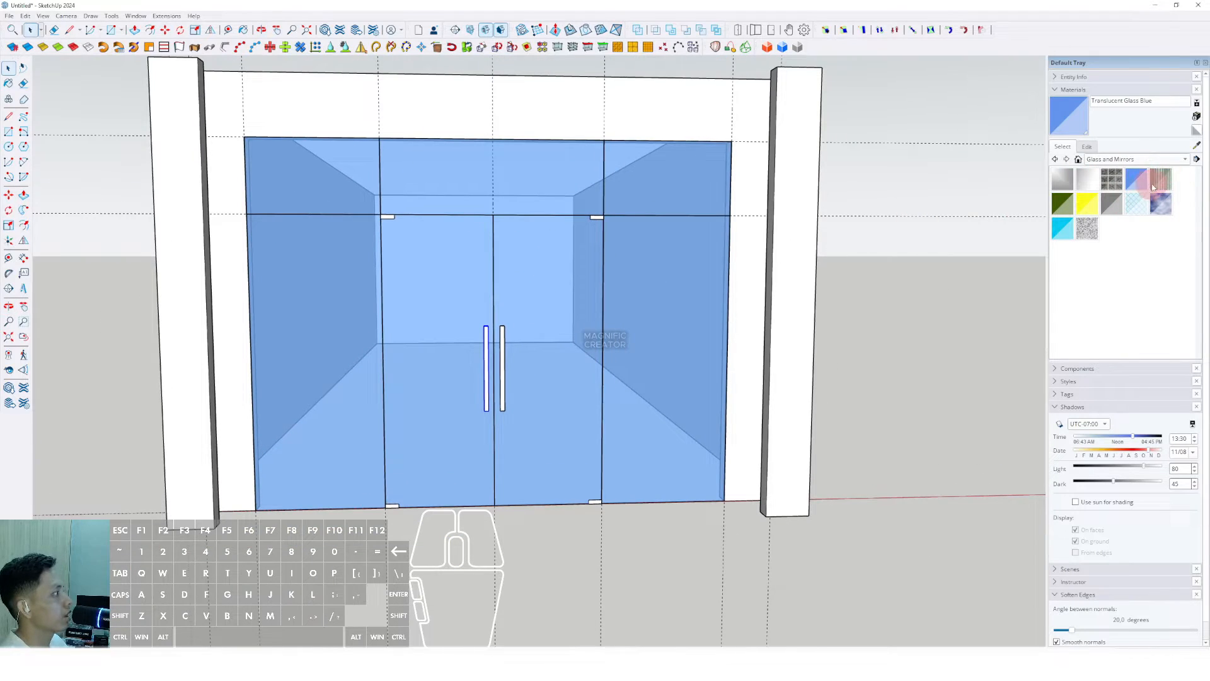
pyautogui.click(1185, 160)
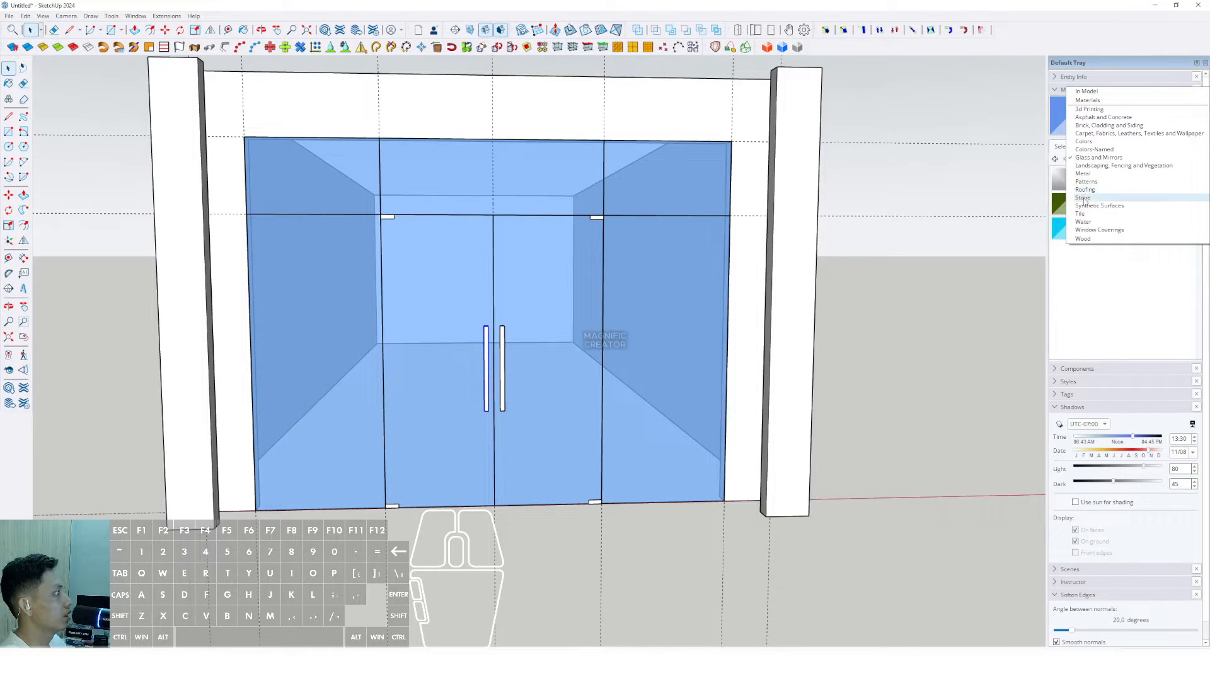
pyautogui.click(1083, 174)
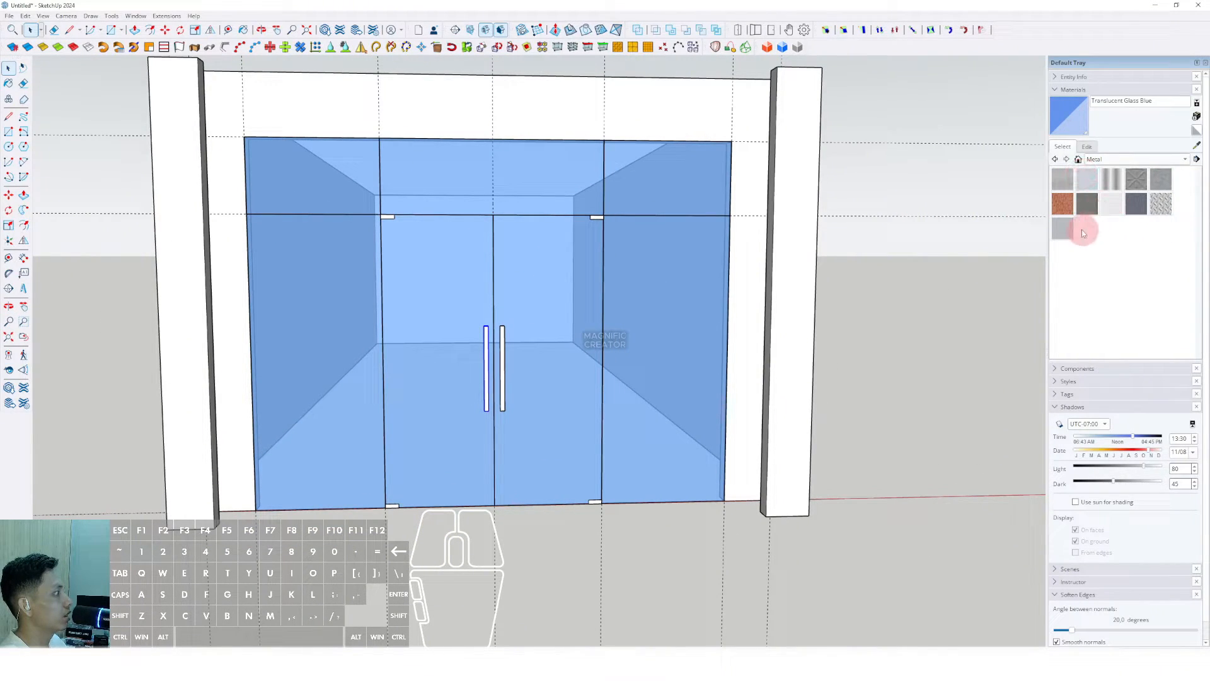
pyautogui.scroll(3, 495, 327)
pyautogui.click(524, 325)
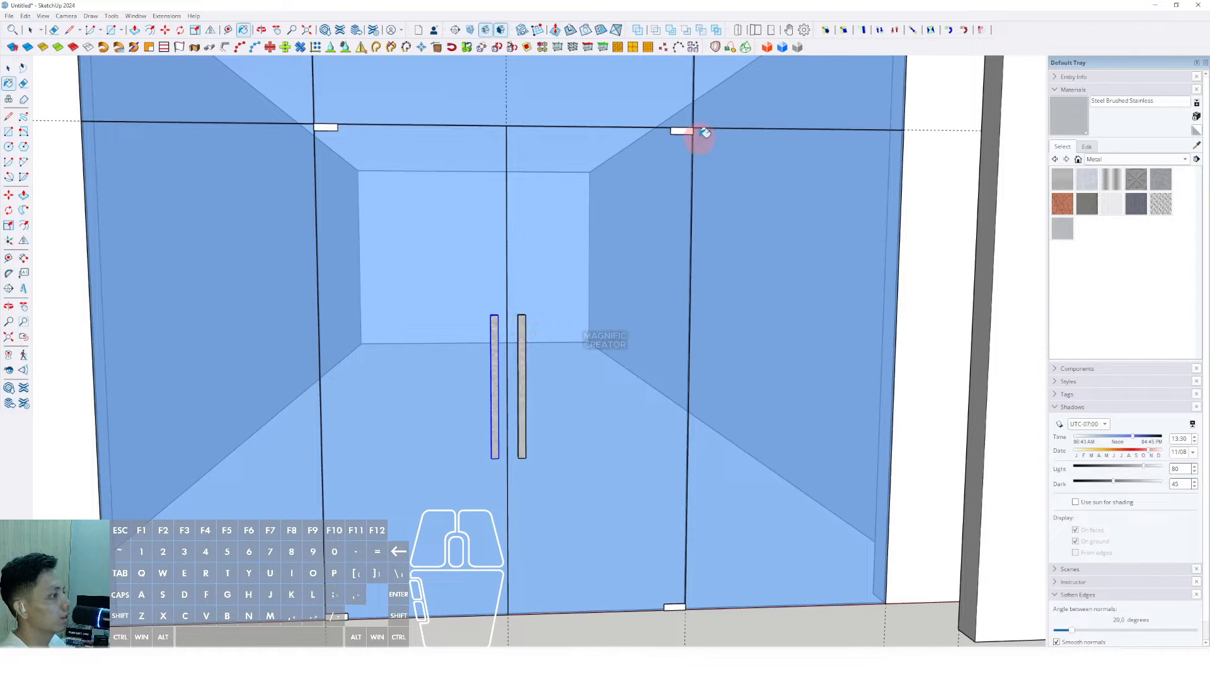
pyautogui.scroll(-3, 432, 432)
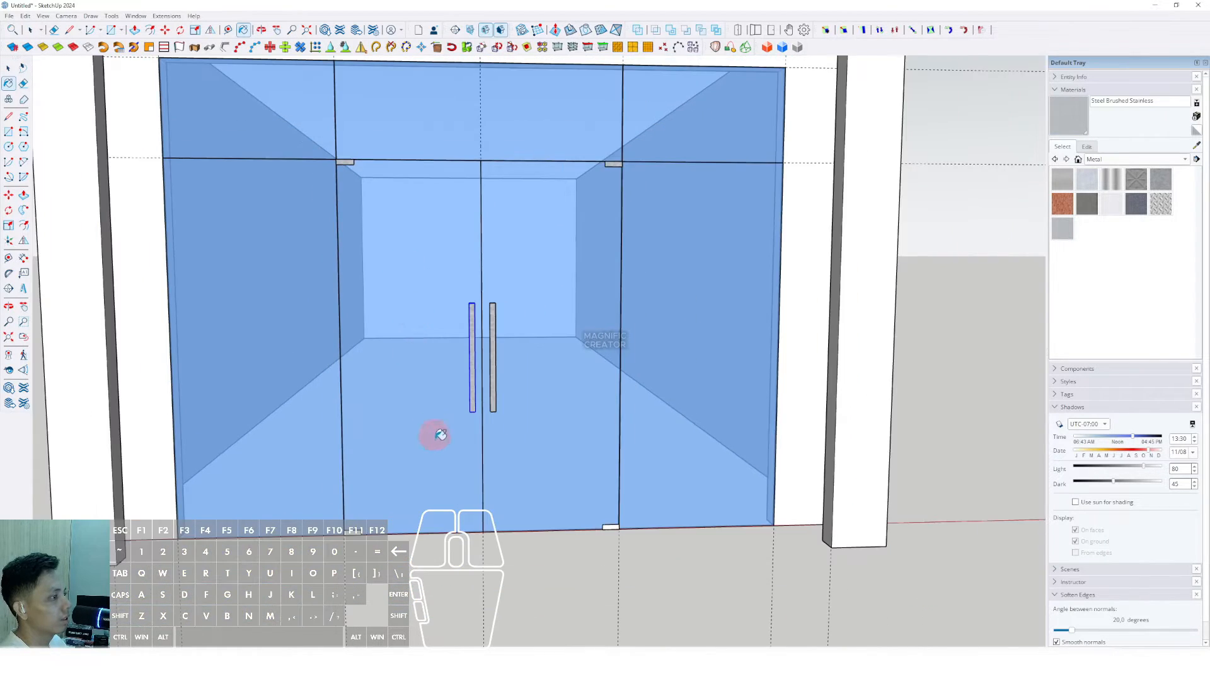
pyautogui.scroll(2, 361, 442)
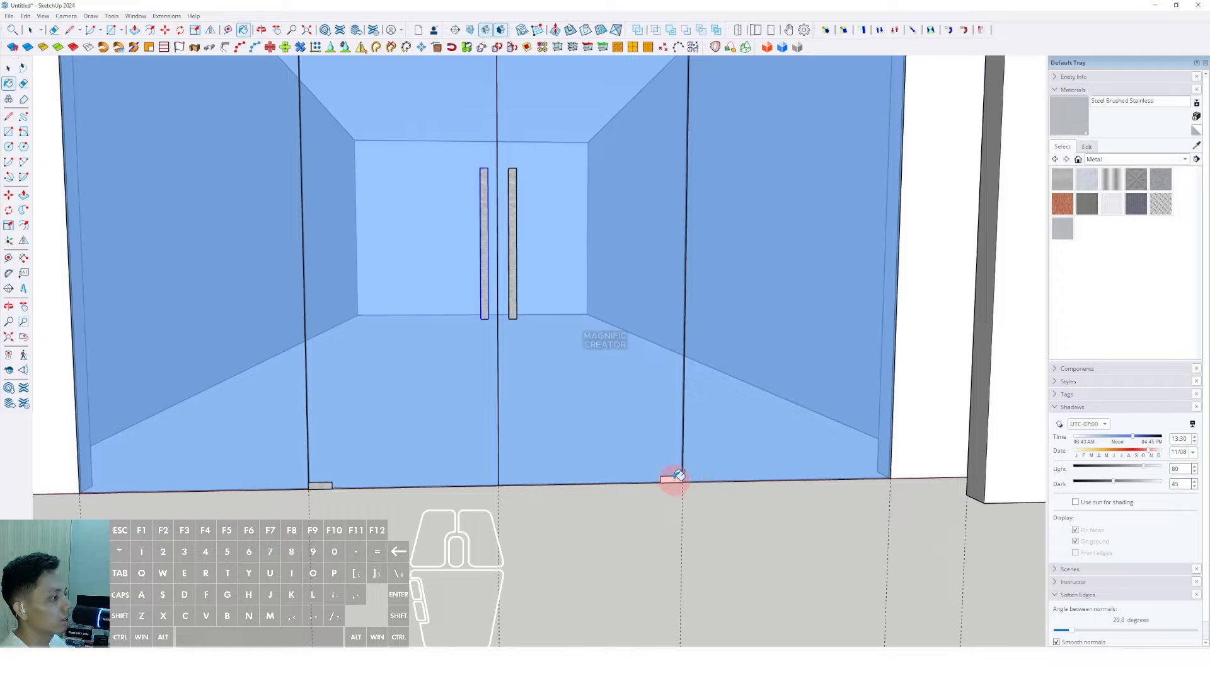
pyautogui.scroll(-6, 537, 341)
pyautogui.press('space')
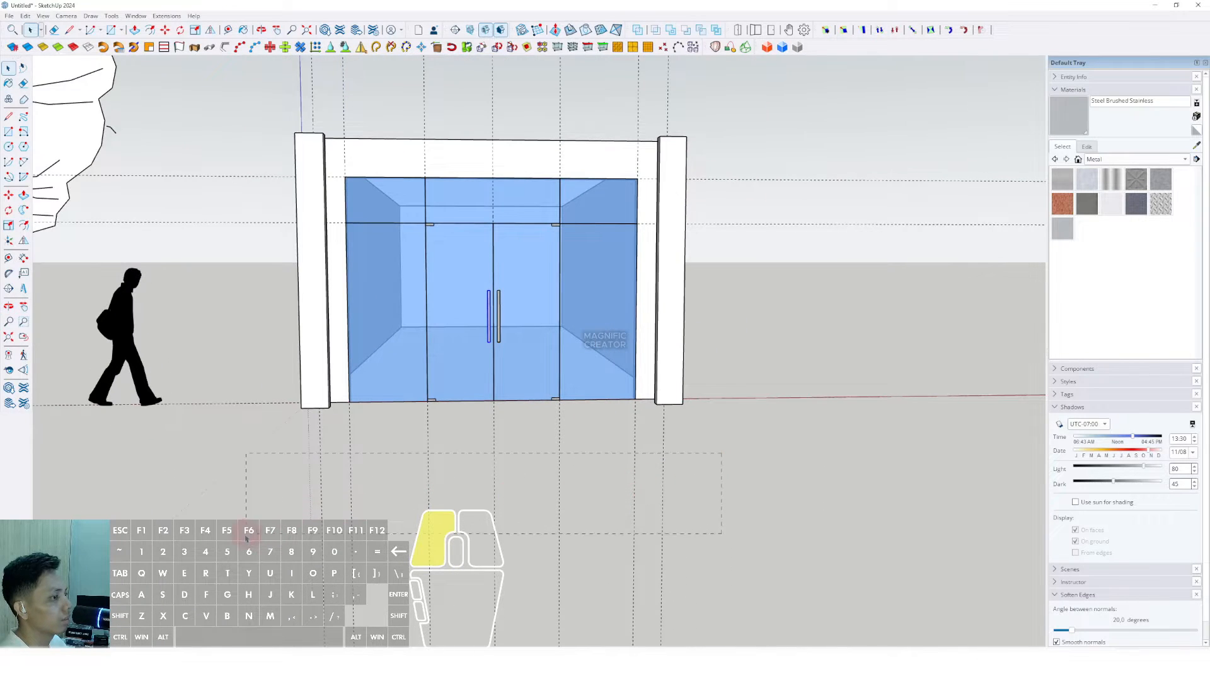
# Step: Lower the Translucent Glass Blue material's opacity from 50 to 19
pyautogui.moveTo(246, 538); pyautogui.dragTo(246, 538)
pyautogui.click(806, 370)
pyautogui.moveTo(803, 140); pyautogui.dragTo(803, 140)
pyautogui.scroll(-2, 614, 197)
pyautogui.scroll(5, 530, 289)
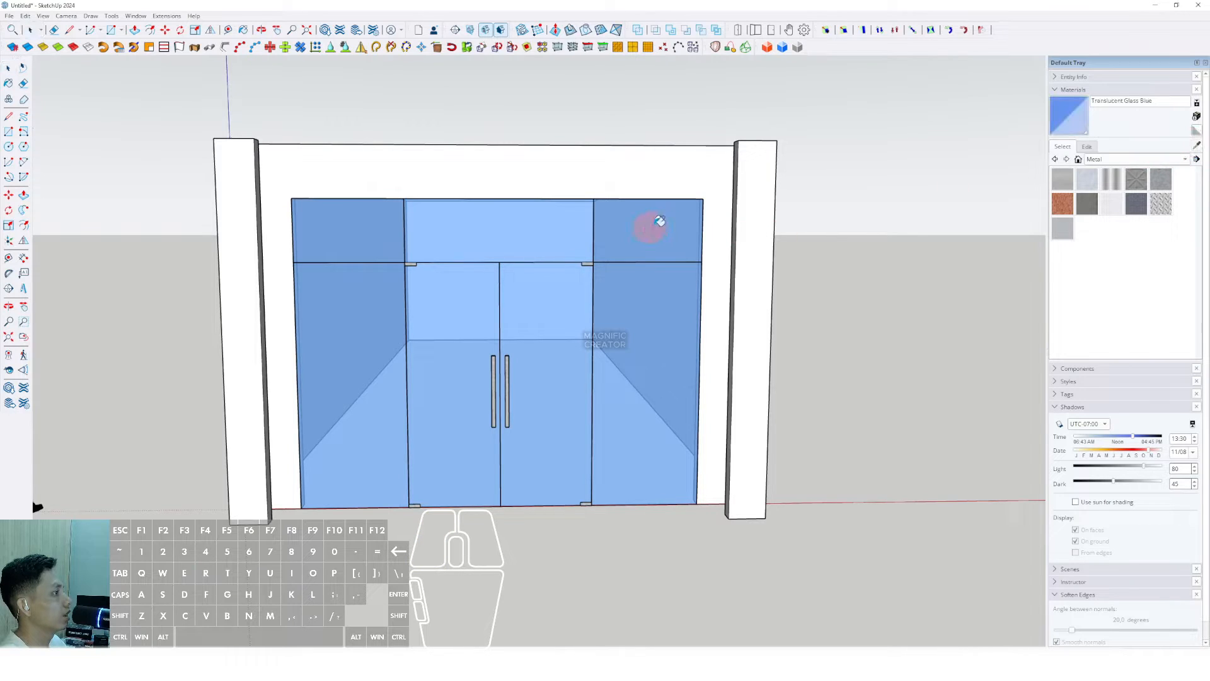
pyautogui.click(1087, 147)
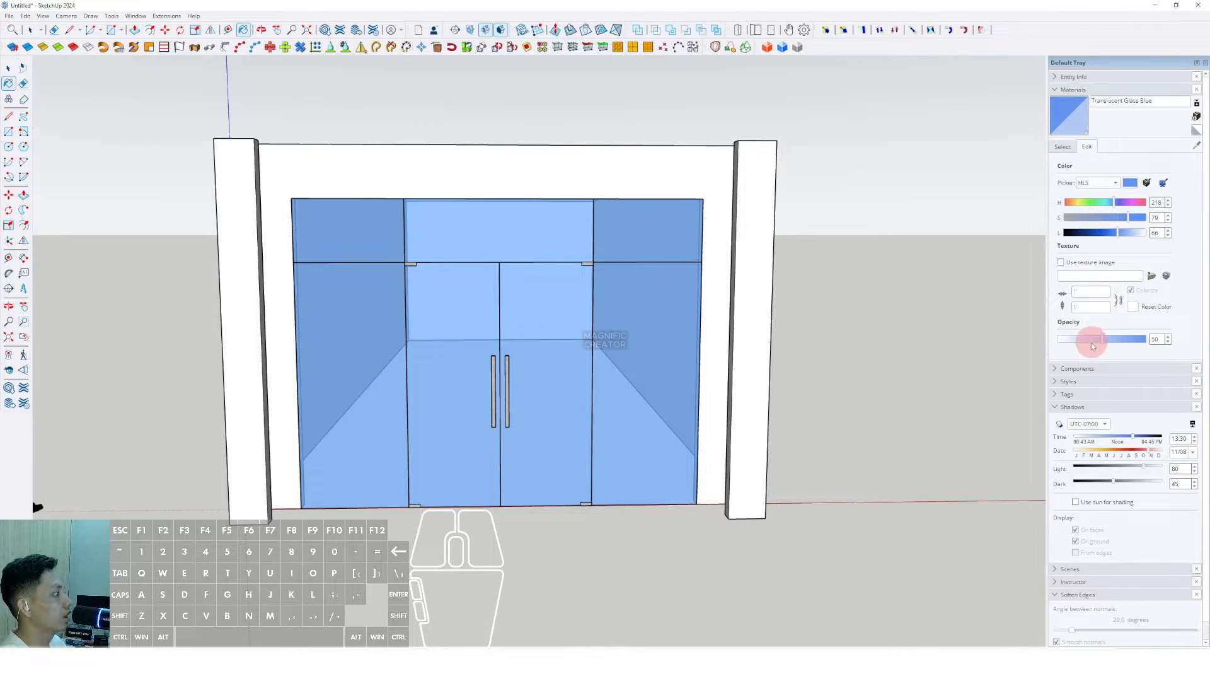
pyautogui.moveTo(1093, 346); pyautogui.dragTo(1076, 341)
pyautogui.moveTo(618, 315); pyautogui.dragTo(341, 328, button='middle')
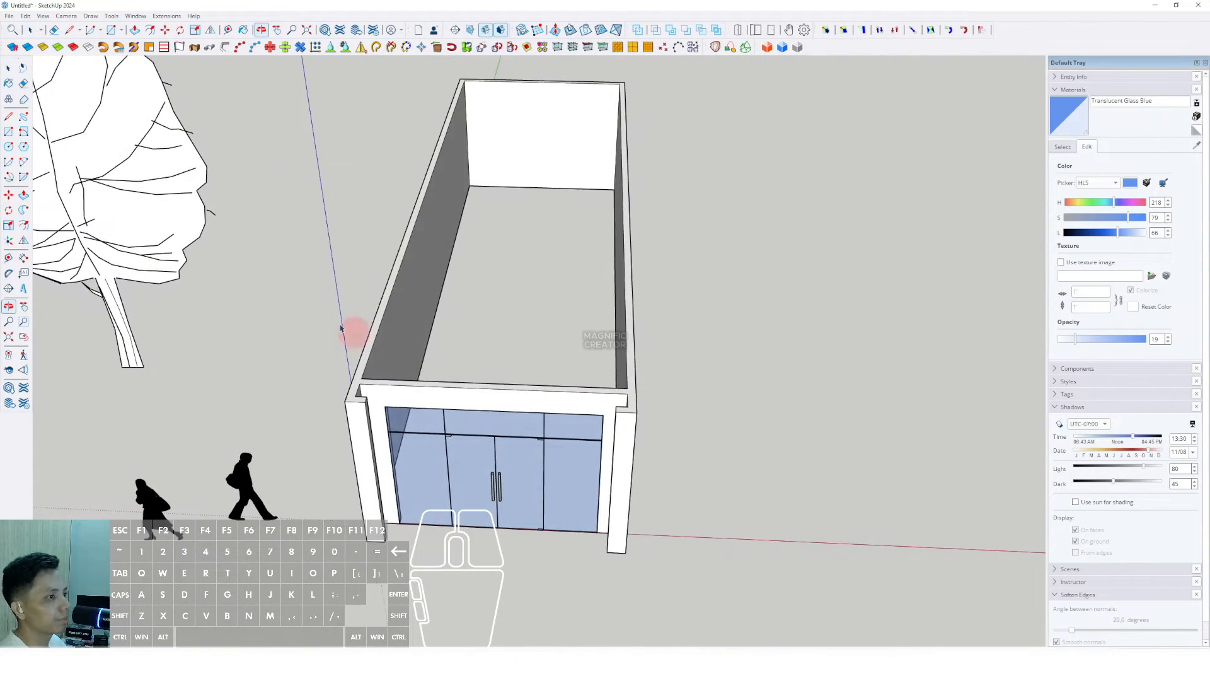
# Step: Close the roof face over the shop walls and select it
pyautogui.scroll(5, 571, 126)
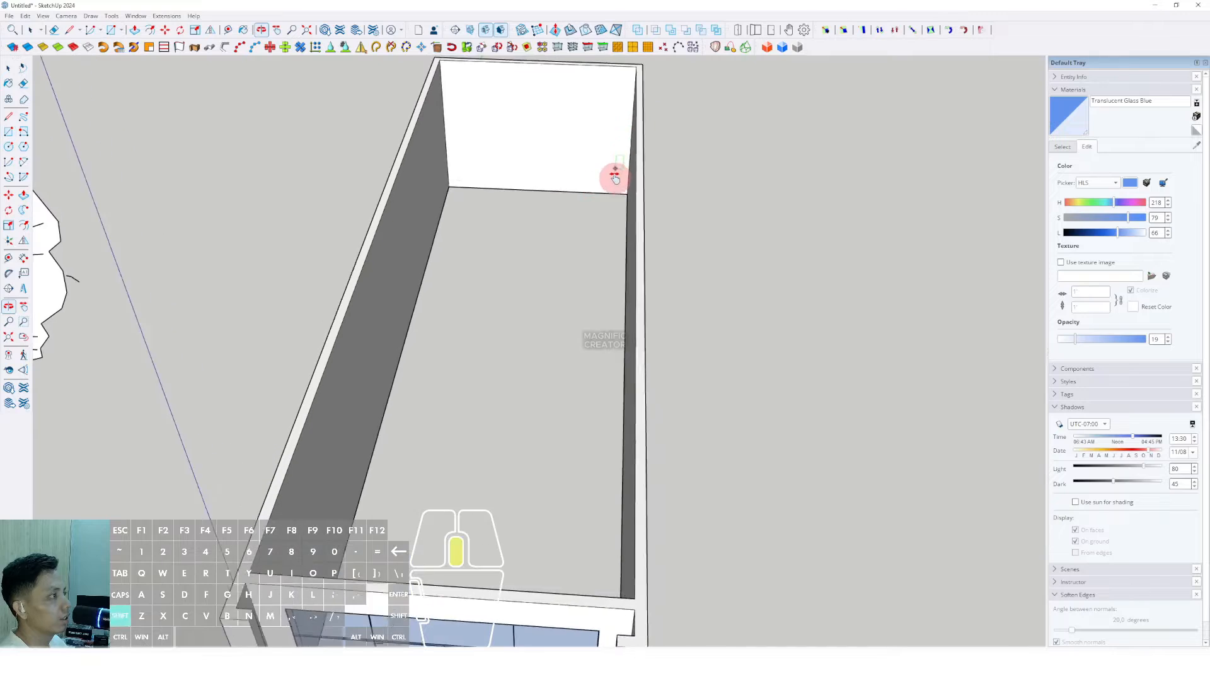
pyautogui.scroll(-3, 637, 78)
pyautogui.scroll(1, 403, 378)
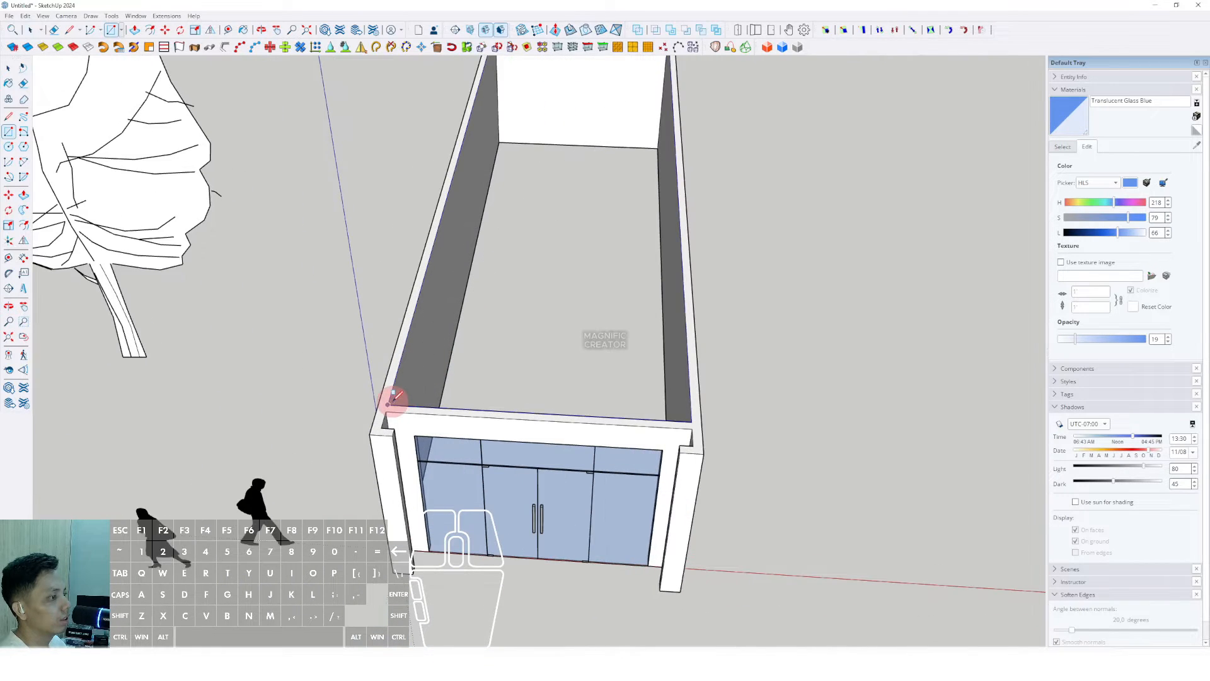
pyautogui.click(389, 404)
pyautogui.press('space')
pyautogui.moveTo(656, 454); pyautogui.dragTo(550, 308, button='middle')
pyautogui.click(550, 308)
# Step: Push/pull the roof face upward into a thin slab and select it
pyautogui.press('p')
pyautogui.click(564, 285)
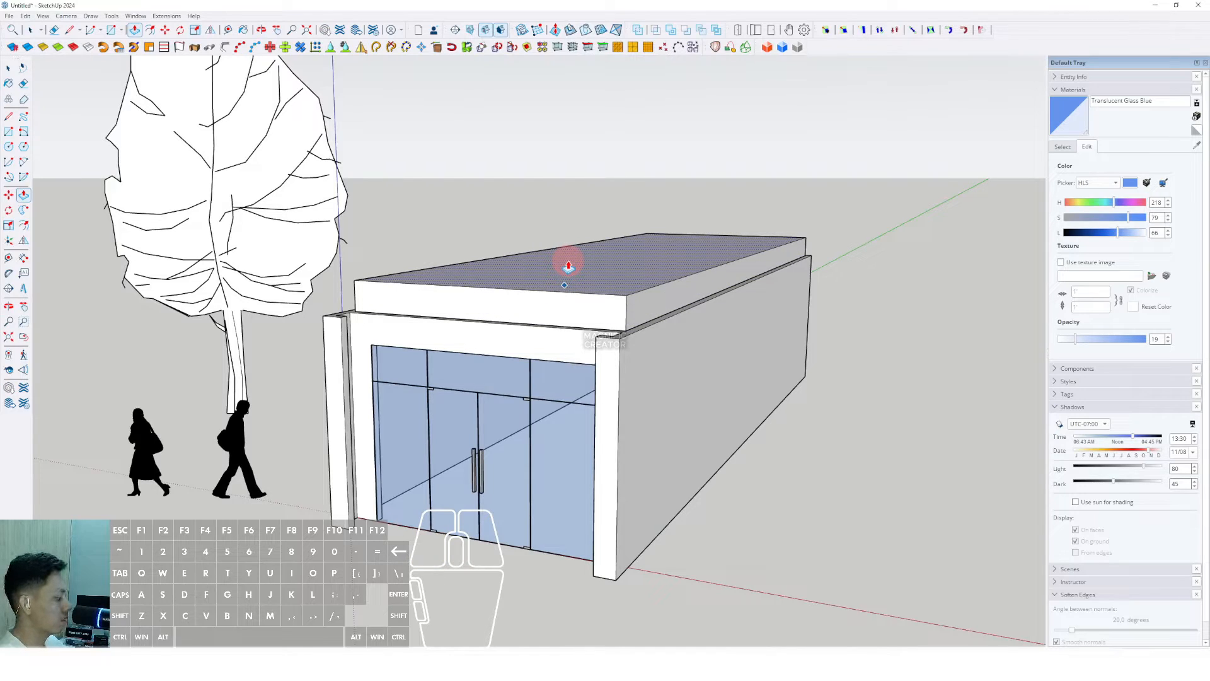
pyautogui.click(569, 267)
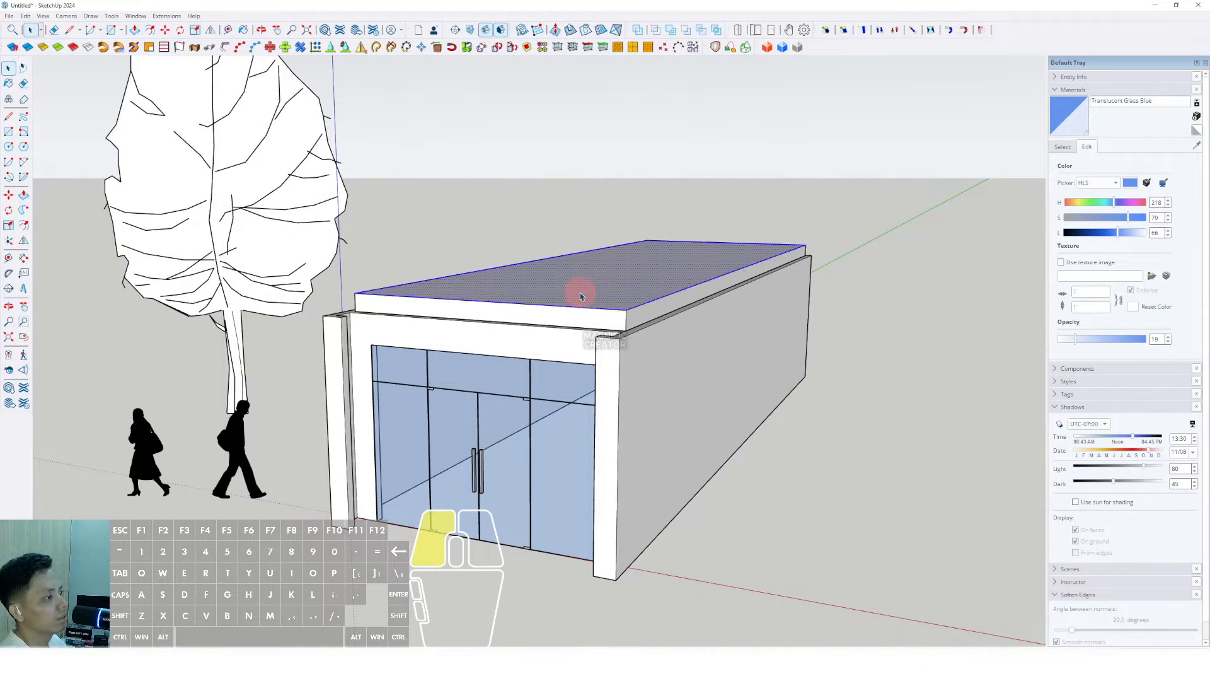
pyautogui.tripleClick(581, 297)
pyautogui.rightClick(581, 295)
# Step: Group the roof slab and move it down to the building's base
pyautogui.click(607, 382)
pyautogui.scroll(1, 615, 280)
pyautogui.moveTo(615, 279); pyautogui.dragTo(624, 267, button='middle')
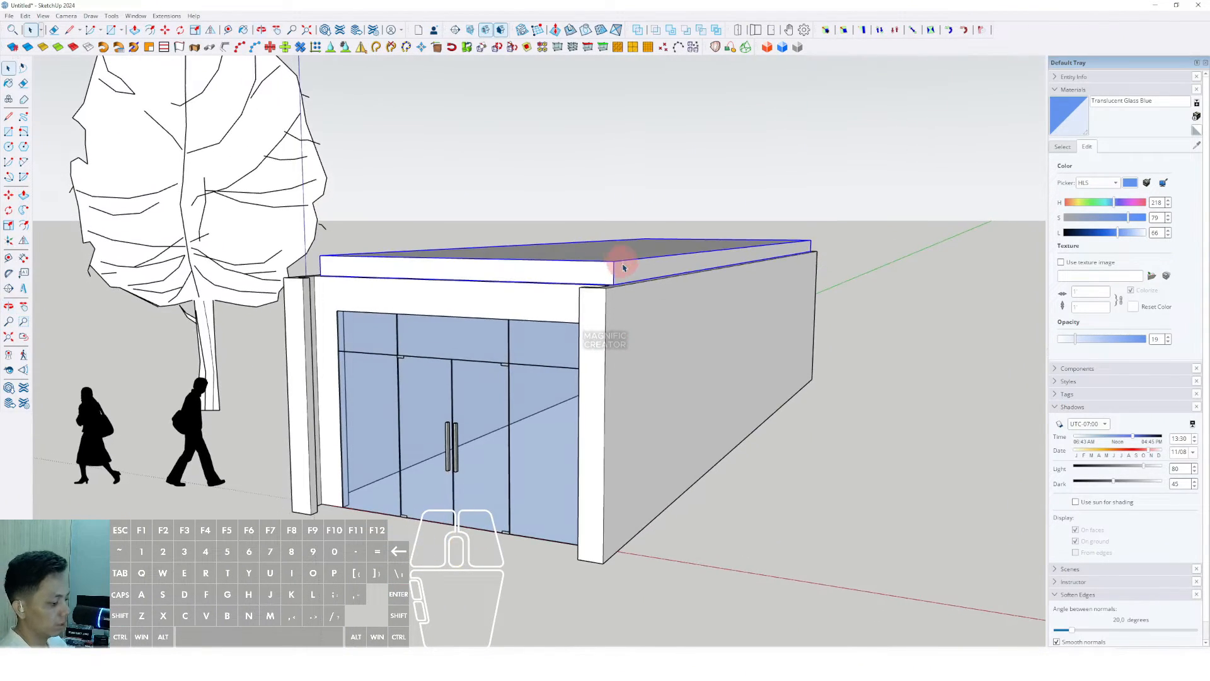
pyautogui.scroll(1, 624, 267)
pyautogui.press('m')
pyautogui.click(615, 262)
pyautogui.scroll(-1, 614, 215)
pyautogui.keyDown('shift'); pyautogui.moveTo(615, 215); pyautogui.dragTo(615, 139, button='middle'); pyautogui.keyUp('shift')
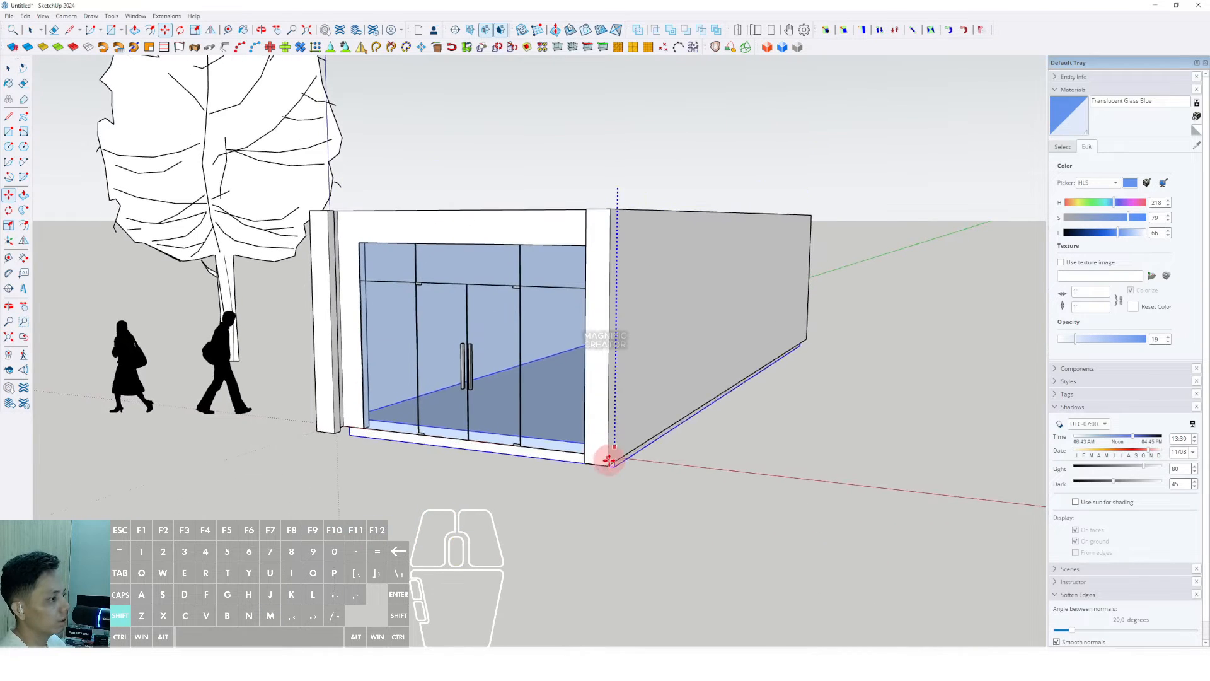
pyautogui.click(609, 462)
pyautogui.scroll(2, 583, 441)
pyautogui.moveTo(537, 401); pyautogui.dragTo(504, 328, button='middle')
pyautogui.scroll(1, 597, 396)
# Step: Inside the slab group, extend its front and side faces outward
pyautogui.press('space')
pyautogui.doubleClick(587, 396)
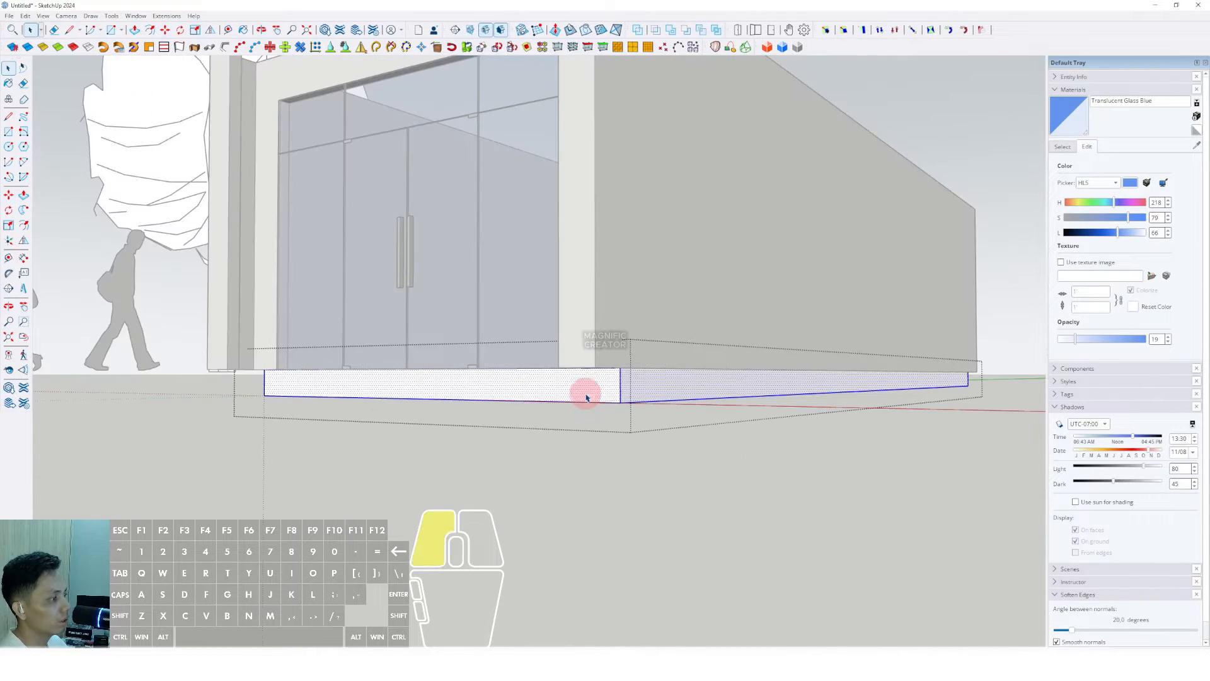
pyautogui.press('p')
pyautogui.click(611, 382)
pyautogui.moveTo(575, 354); pyautogui.dragTo(426, 417, button='middle')
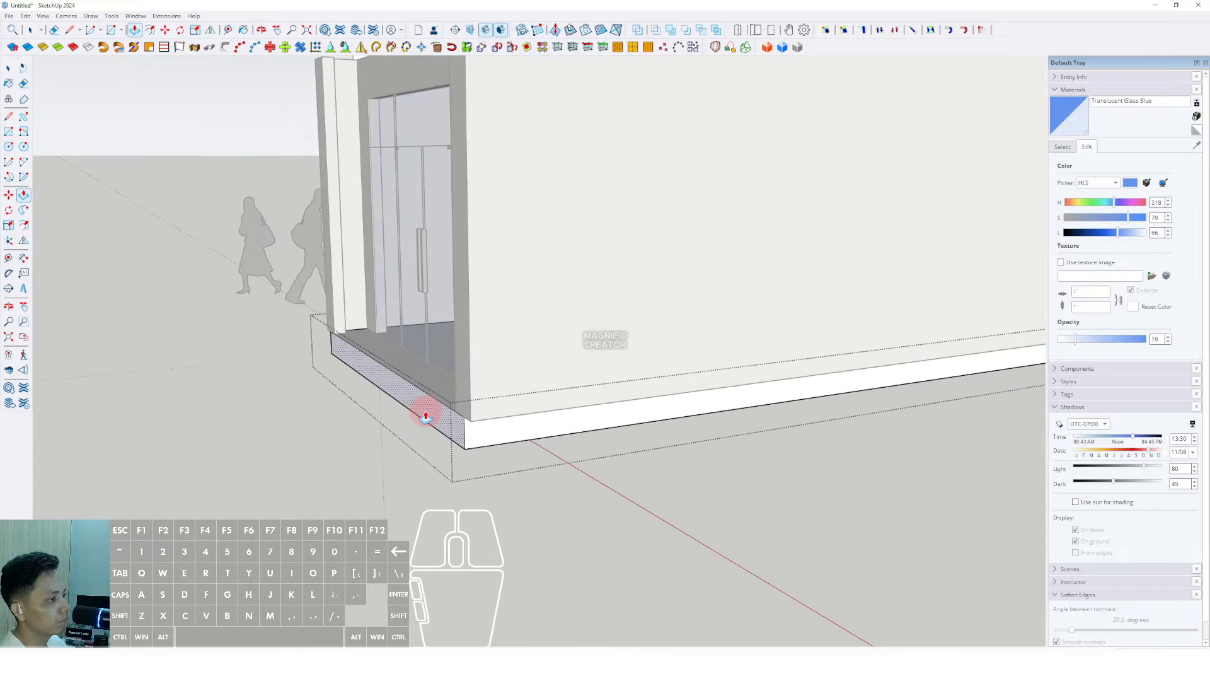
pyautogui.scroll(-1, 273, 414)
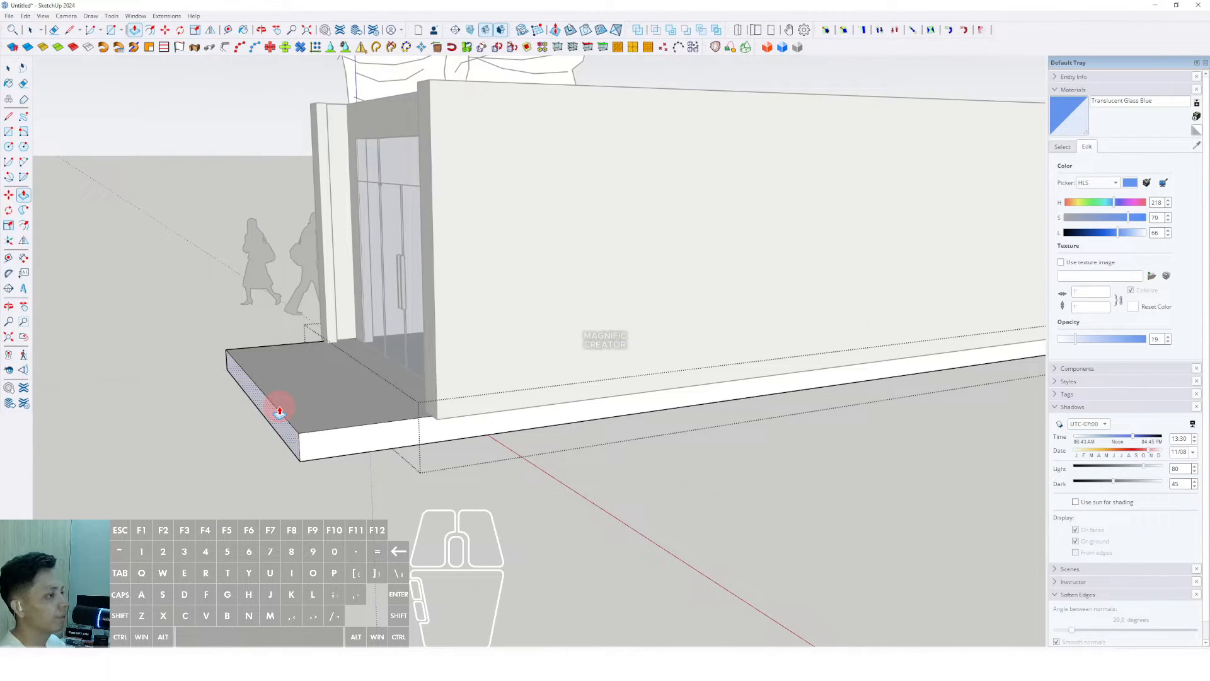
pyautogui.press('Return')
pyautogui.moveTo(371, 410); pyautogui.dragTo(355, 365, button='middle')
pyautogui.click(355, 358)
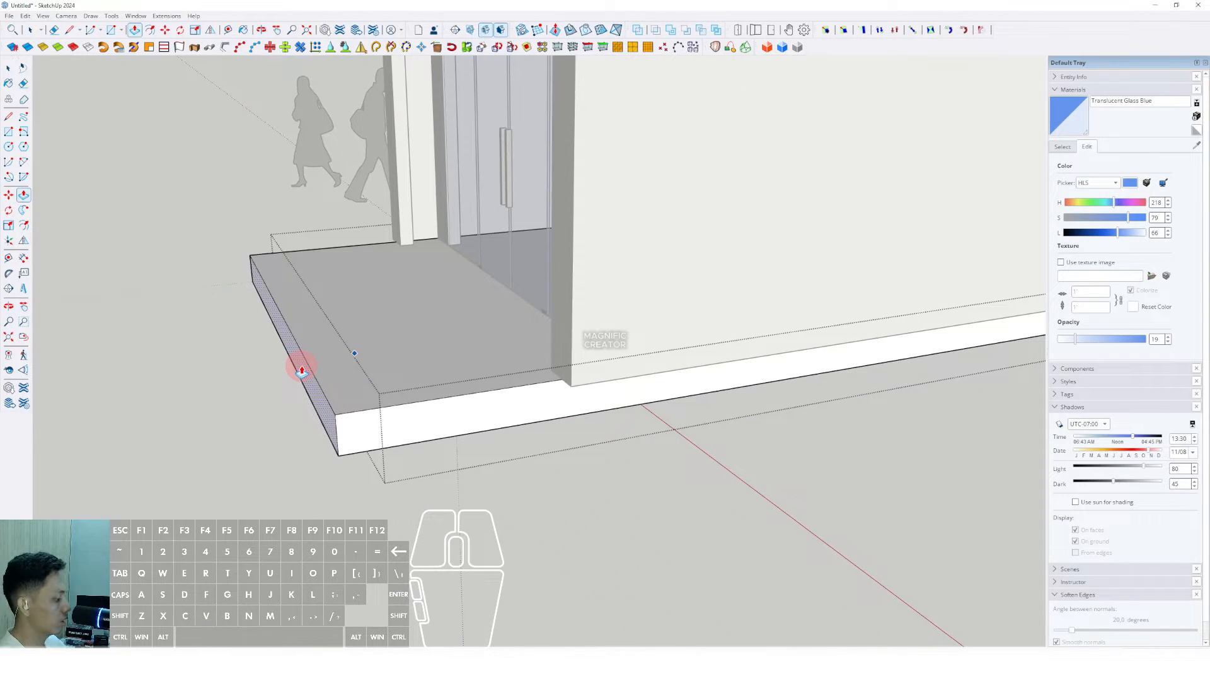
pyautogui.press('Return')
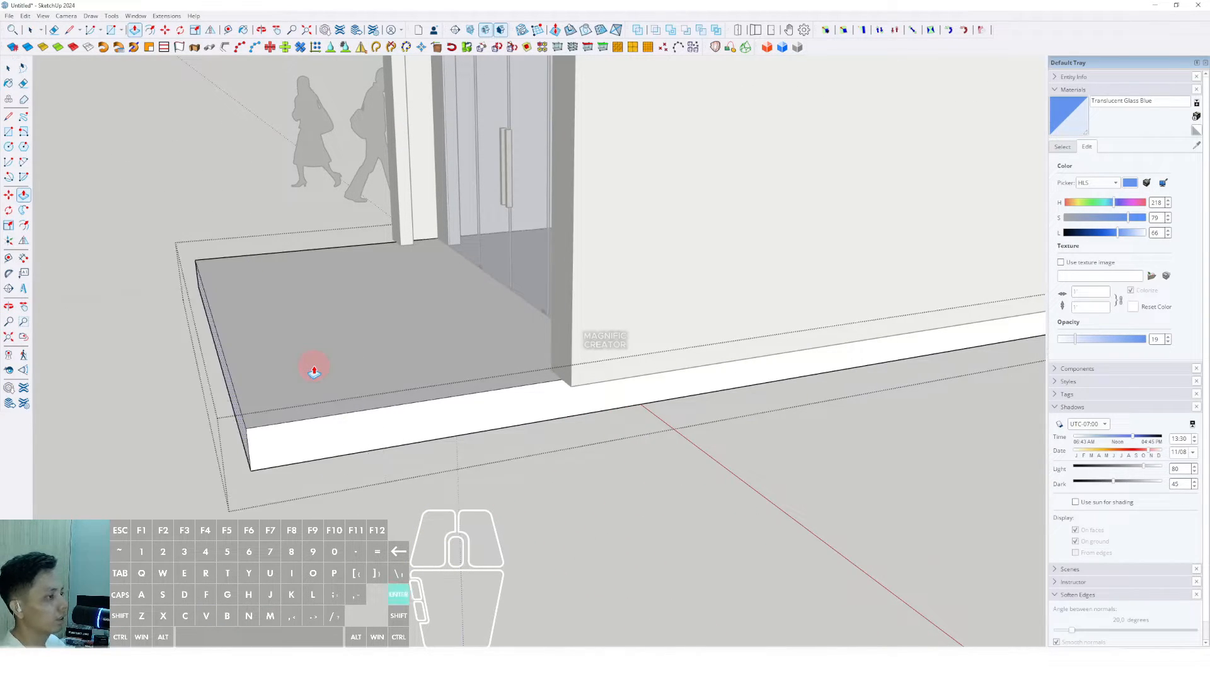
pyautogui.press('space')
# Step: Draw a red-axis line from the right door post and extrude the floor face by the doors
pyautogui.moveTo(316, 365); pyautogui.dragTo(716, 408, button='middle')
pyautogui.scroll(4, 681, 365)
pyautogui.moveTo(681, 365)
pyautogui.mouseDown(button='middle')
pyautogui.moveTo(674, 311)
pyautogui.moveTo(753, 332)
pyautogui.mouseUp(button='middle')
pyautogui.press('d')
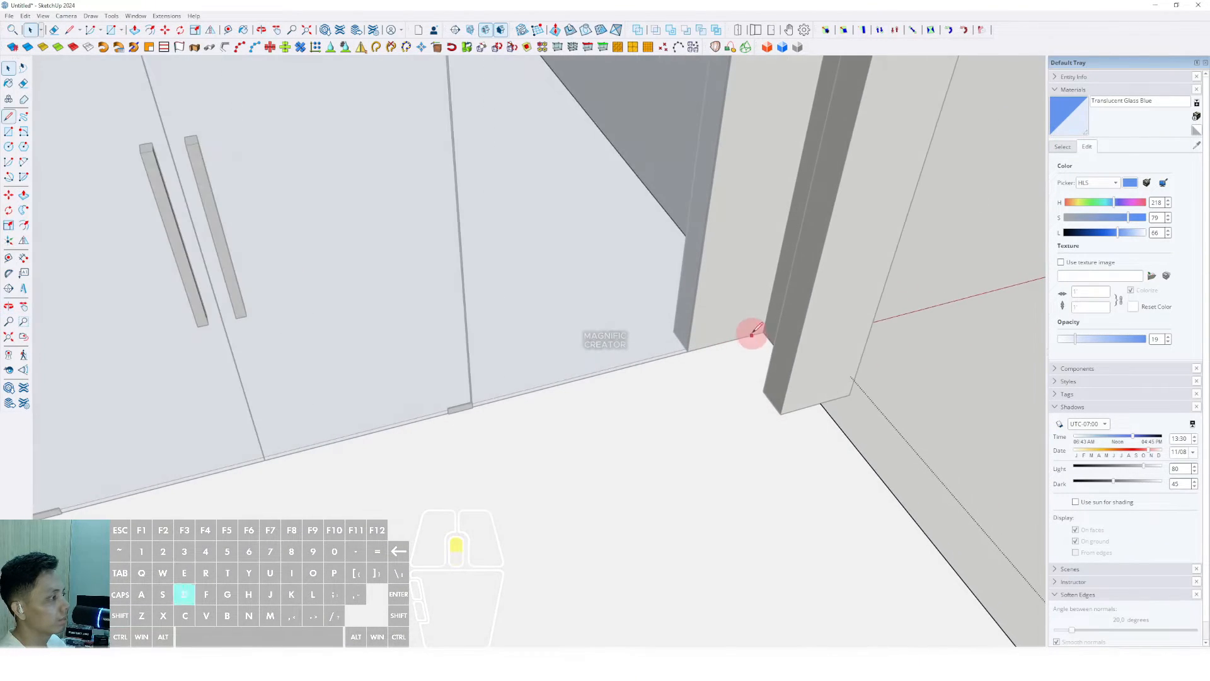
pyautogui.click(765, 329)
pyautogui.scroll(-5, 640, 370)
pyautogui.moveTo(640, 370); pyautogui.dragTo(197, 370, button='middle')
pyautogui.press('shift')
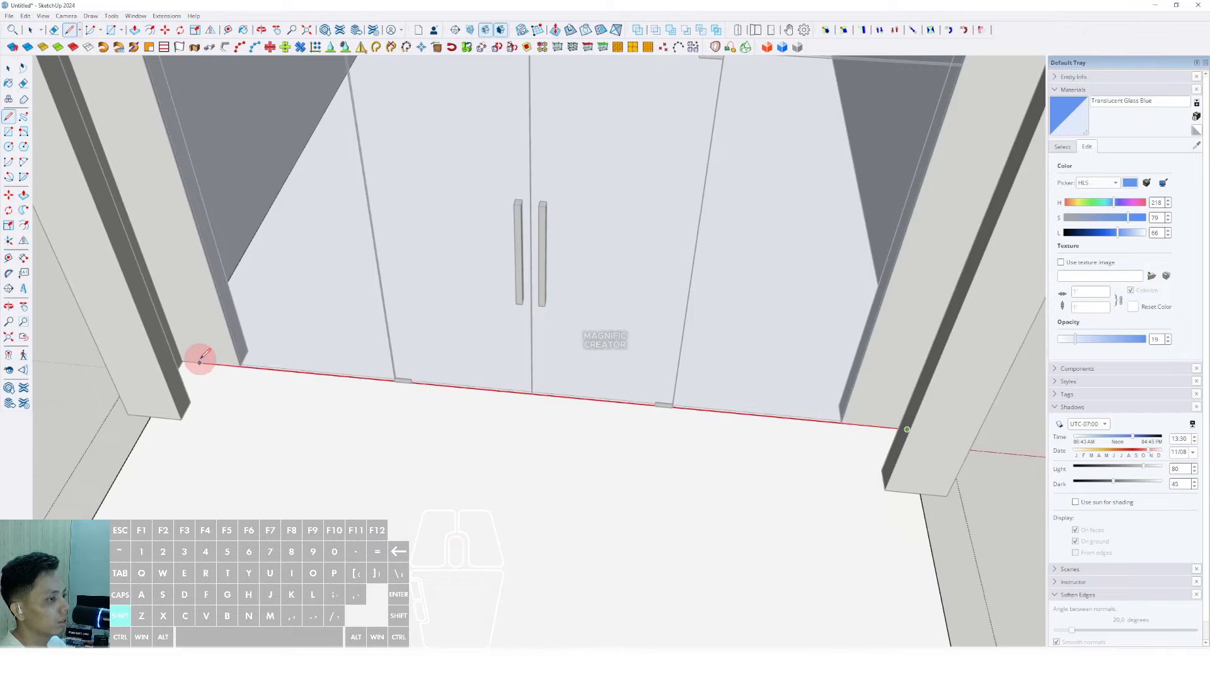
pyautogui.scroll(-3, 437, 363)
pyautogui.moveTo(437, 362); pyautogui.dragTo(342, 261, button='middle')
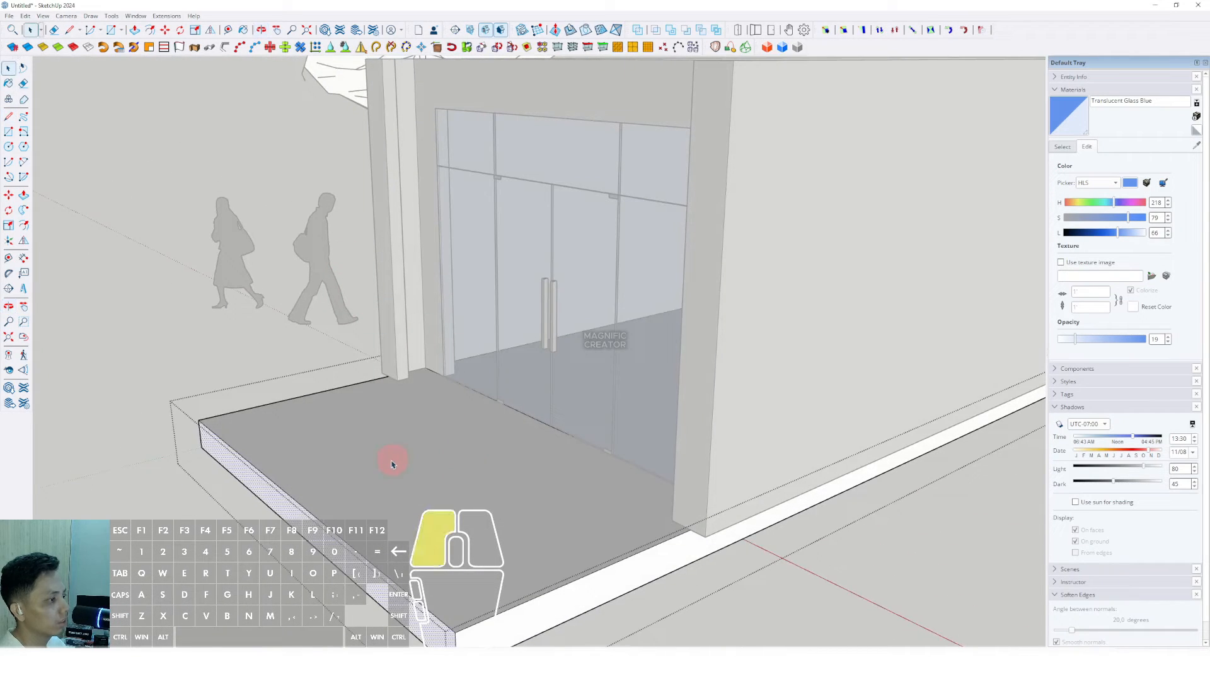
pyautogui.click(389, 427)
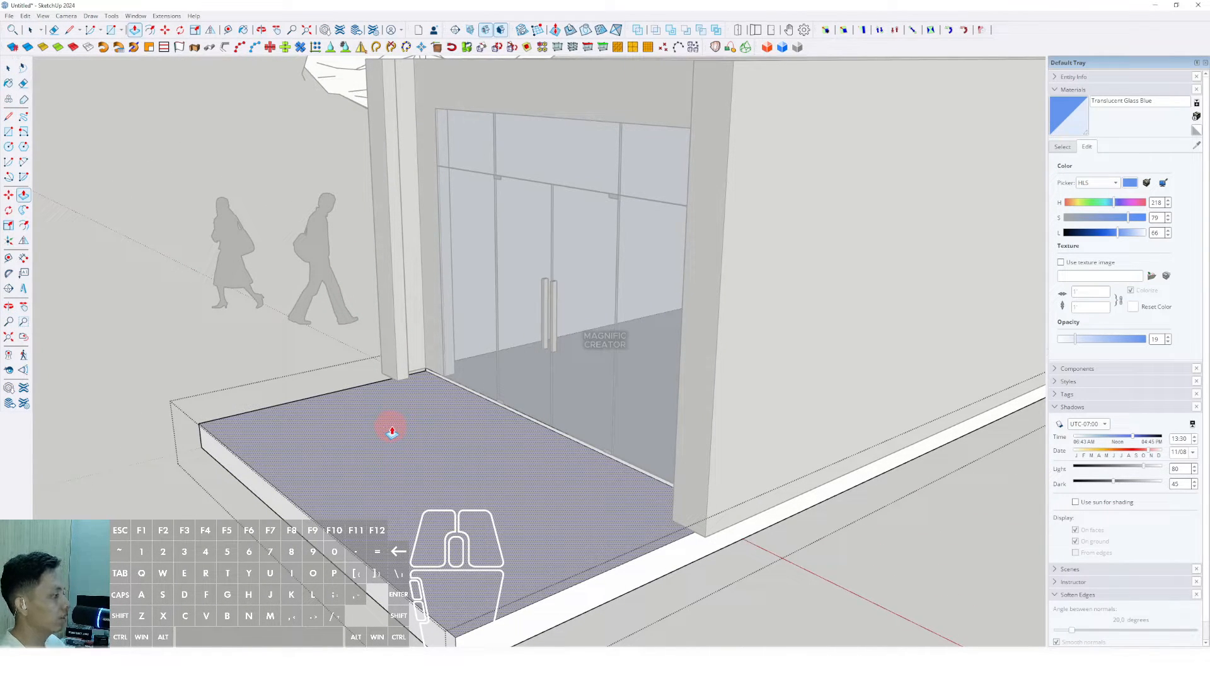
pyautogui.click(392, 429)
pyautogui.press('space')
pyautogui.scroll(-3, 404, 421)
pyautogui.moveTo(414, 419); pyautogui.dragTo(702, 344, button='middle')
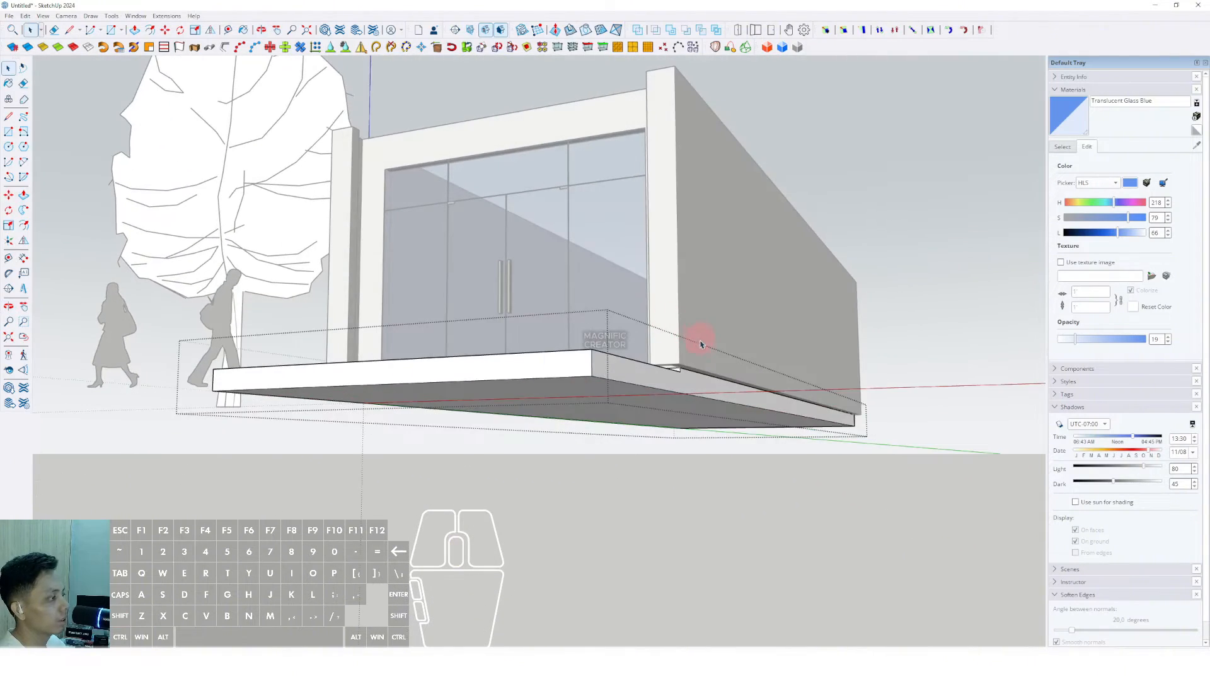
# Step: Orbit around the building's front to review the entrance platform
pyautogui.press('p')
pyautogui.scroll(5, 697, 346)
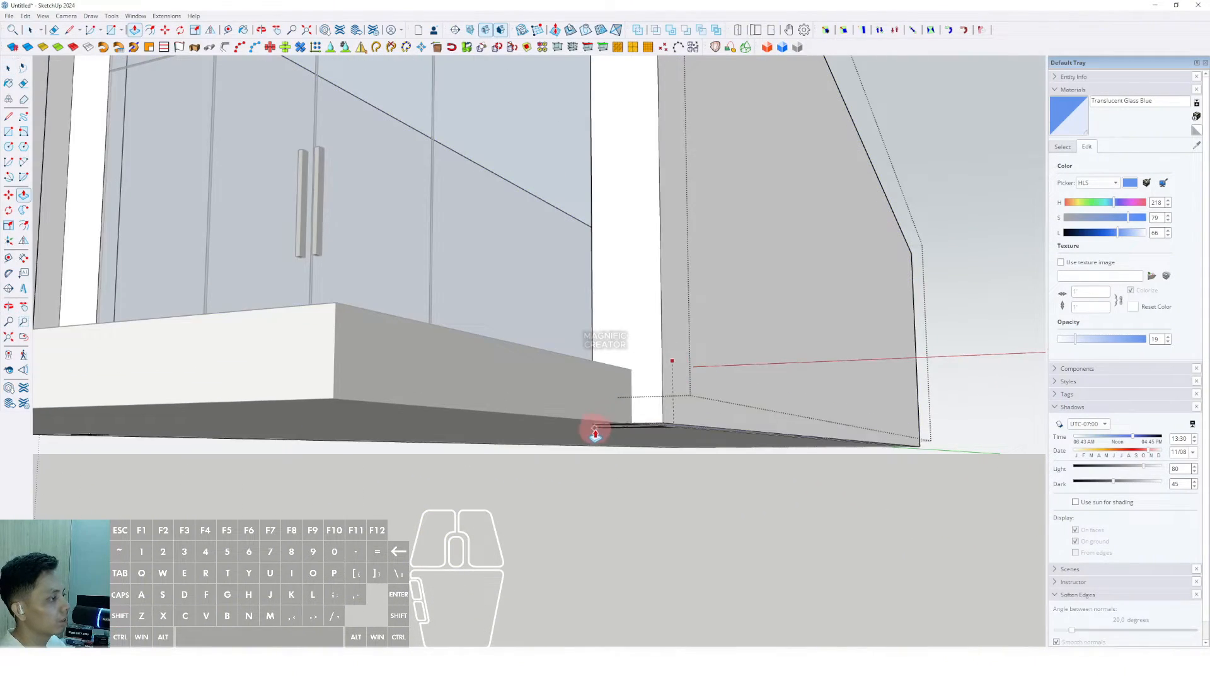
pyautogui.press('space')
pyautogui.scroll(-5, 583, 420)
pyautogui.moveTo(581, 418); pyautogui.dragTo(729, 468, button='middle')
pyautogui.scroll(-2, 523, 442)
pyautogui.moveTo(353, 435); pyautogui.dragTo(278, 438, button='middle')
pyautogui.click(780, 337)
pyautogui.moveTo(568, 353); pyautogui.dragTo(591, 408, button='middle')
# Step: Paint the entrance platform's top face with the Slate tile material
pyautogui.click(1063, 147)
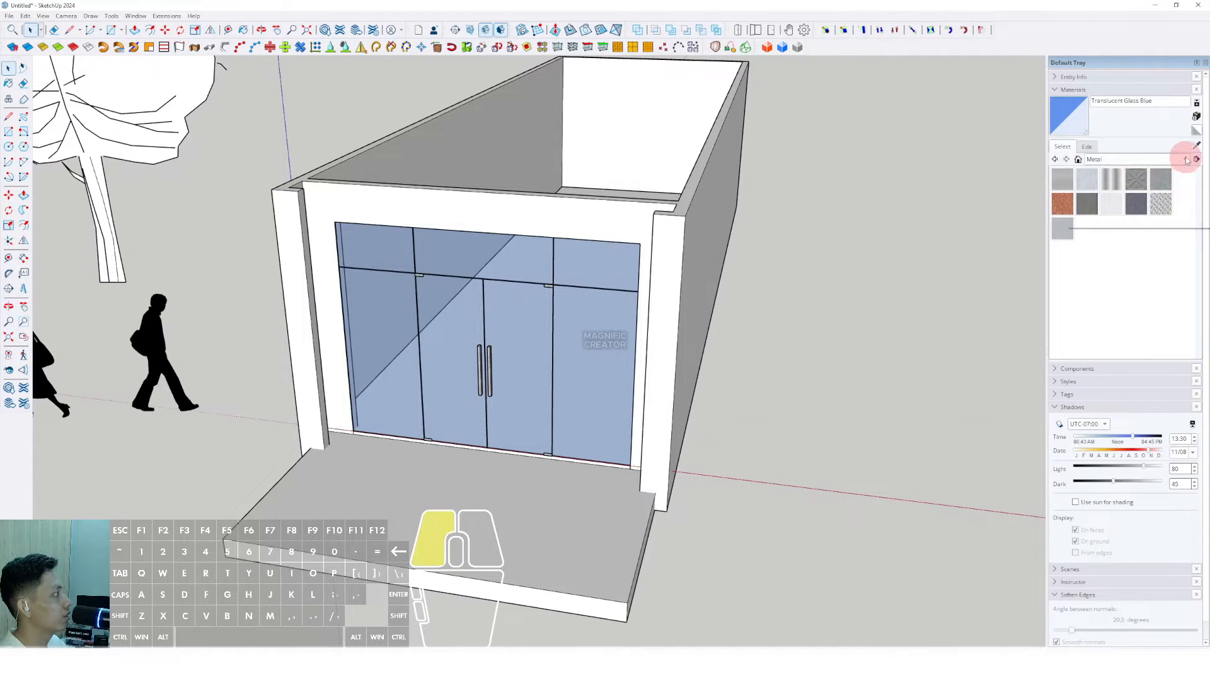
pyautogui.click(1187, 161)
pyautogui.scroll(-5, 1091, 203)
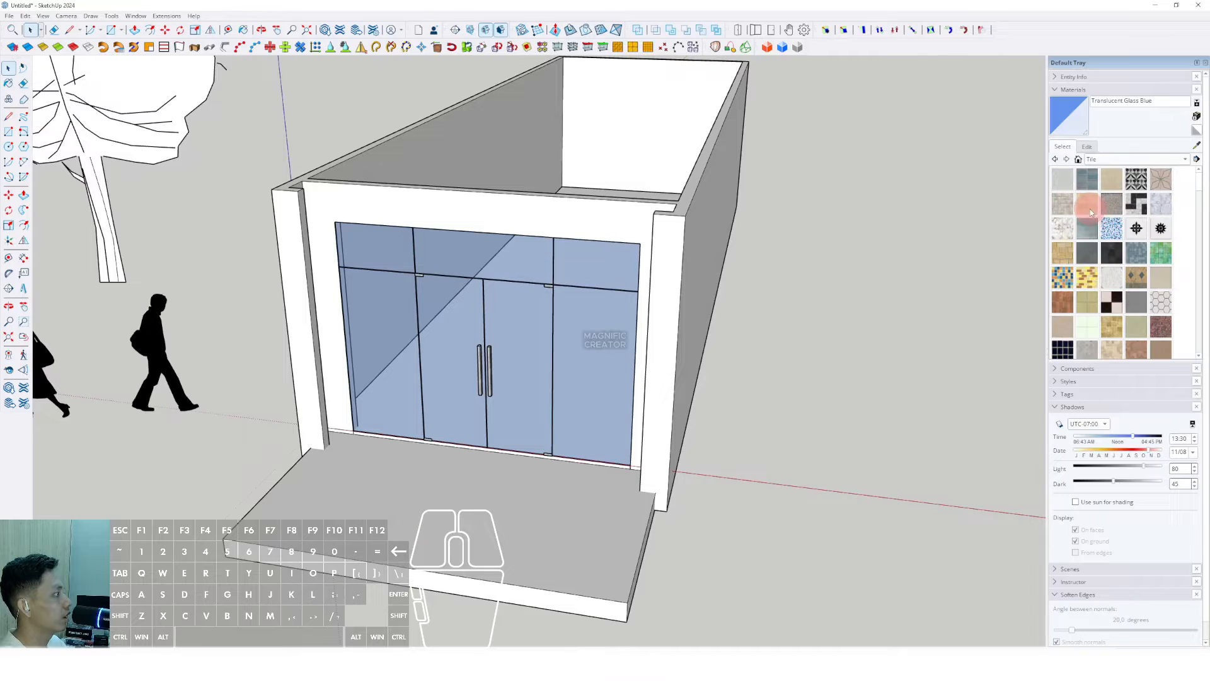
pyautogui.scroll(-1, 1095, 334)
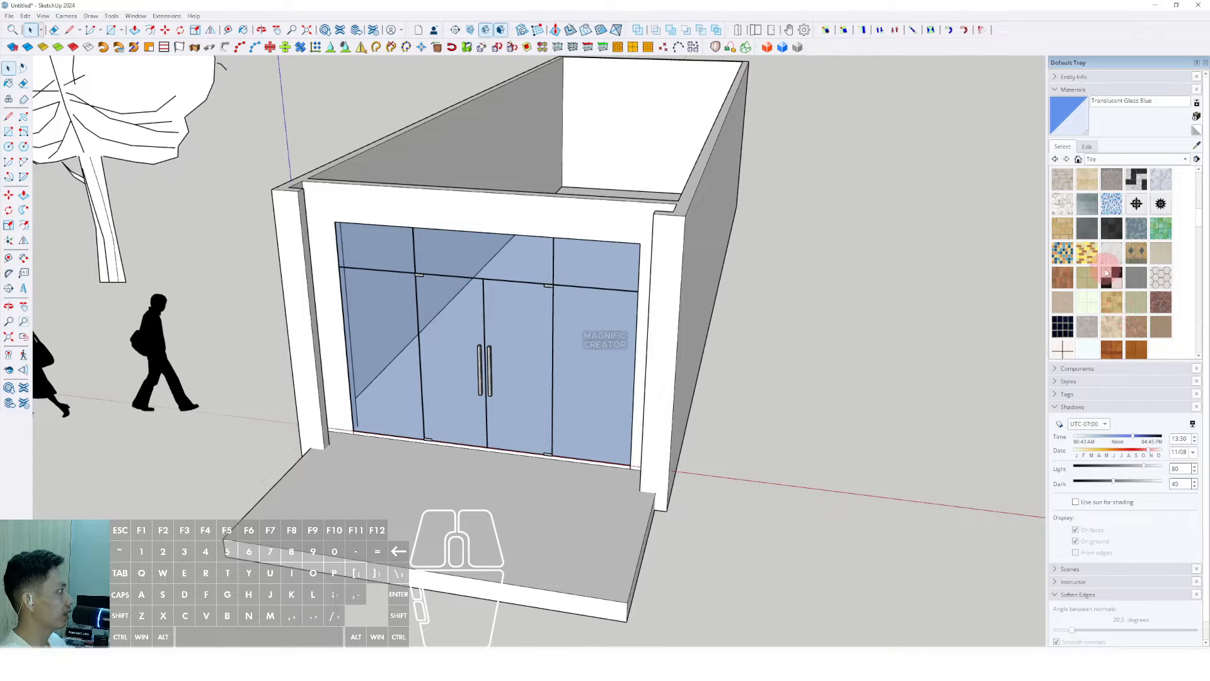
pyautogui.click(1087, 227)
pyautogui.keyDown('shift'); pyautogui.moveTo(614, 405); pyautogui.dragTo(570, 279, button='middle'); pyautogui.keyUp('shift')
pyautogui.press('space')
pyautogui.tripleClick(466, 386)
pyautogui.click(462, 382)
pyautogui.press('b')
pyautogui.click(464, 344)
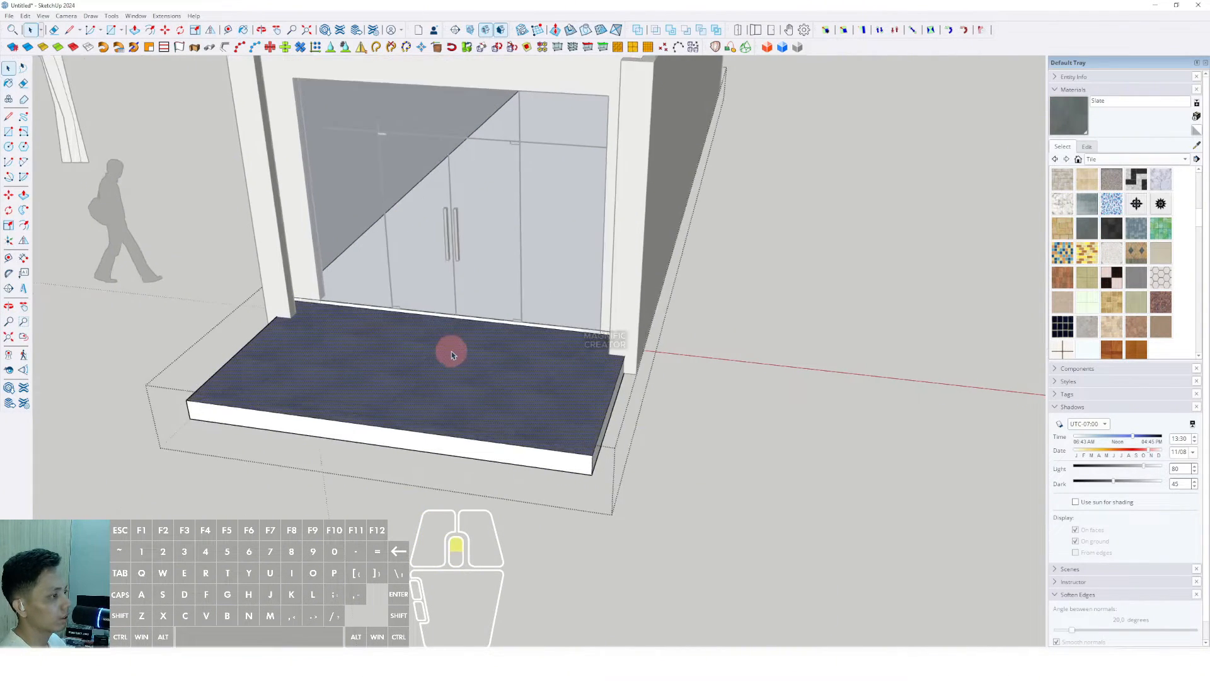
# Step: Lighten the Slate tile to a pale grey with the colour wheel brightness slider
pyautogui.scroll(2, 540, 400)
pyautogui.scroll(5, 592, 408)
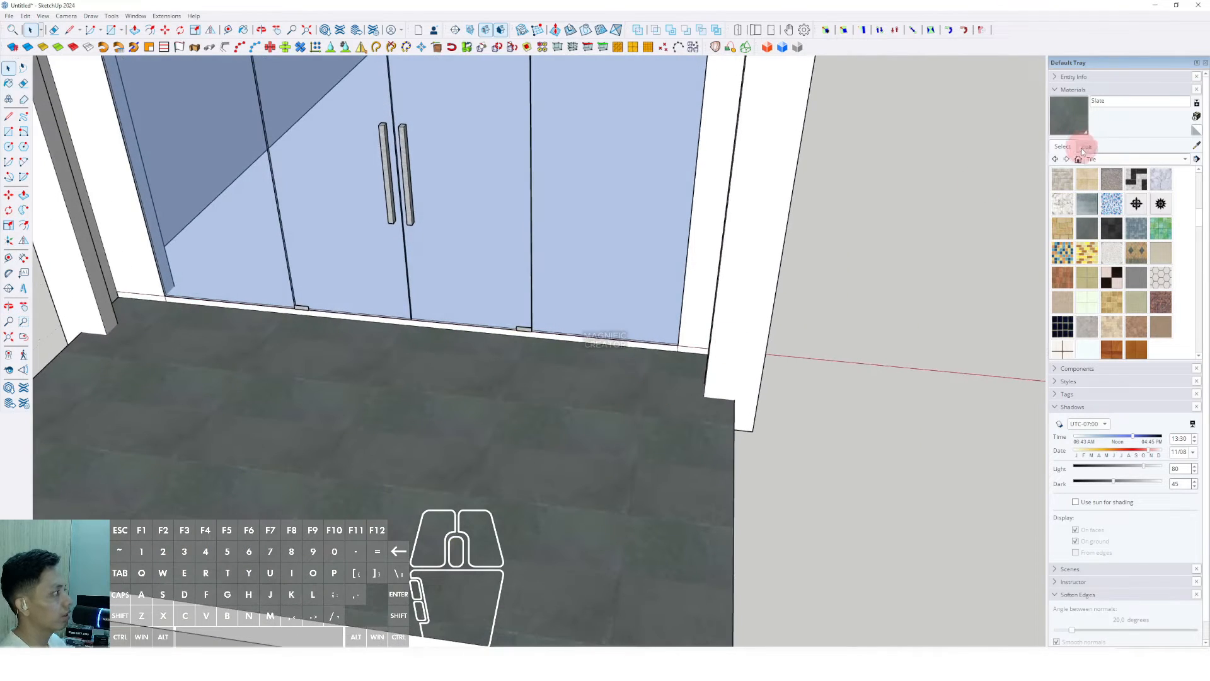
pyautogui.click(1088, 146)
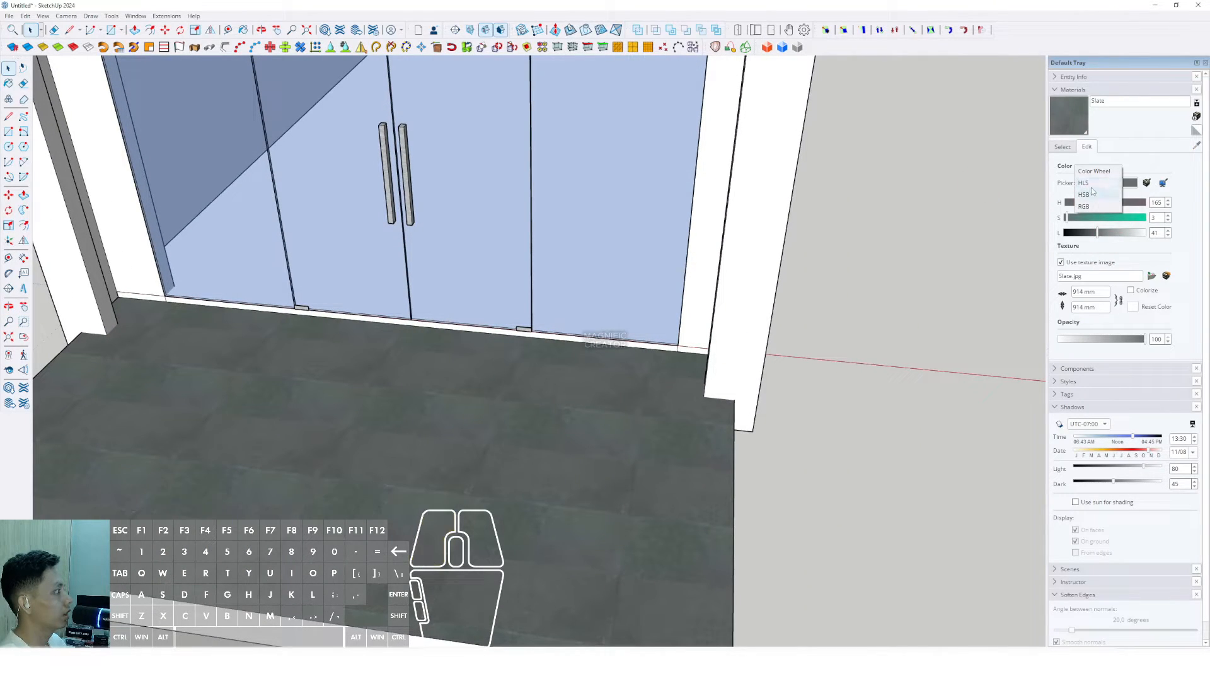
pyautogui.click(1089, 207)
pyautogui.moveTo(1098, 207); pyautogui.dragTo(1015, 229)
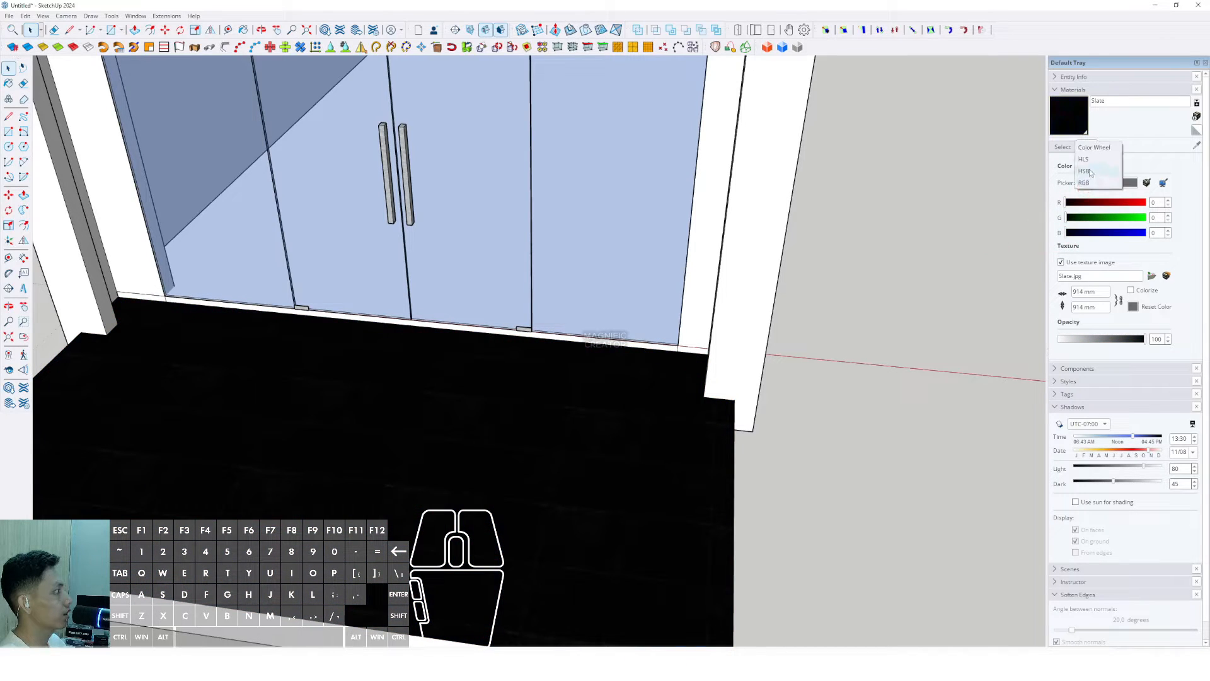
pyautogui.click(1093, 147)
pyautogui.moveTo(1103, 222); pyautogui.dragTo(1104, 206)
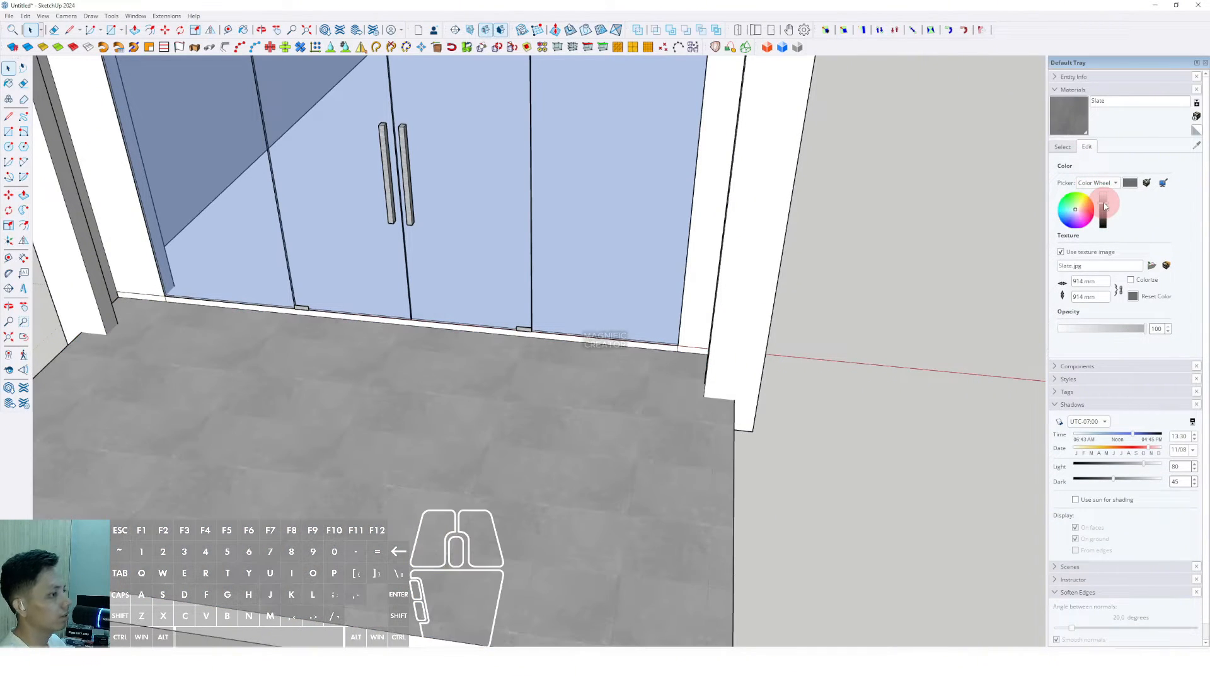
pyautogui.scroll(-5, 697, 391)
pyautogui.moveTo(640, 343); pyautogui.dragTo(729, 418, button='middle')
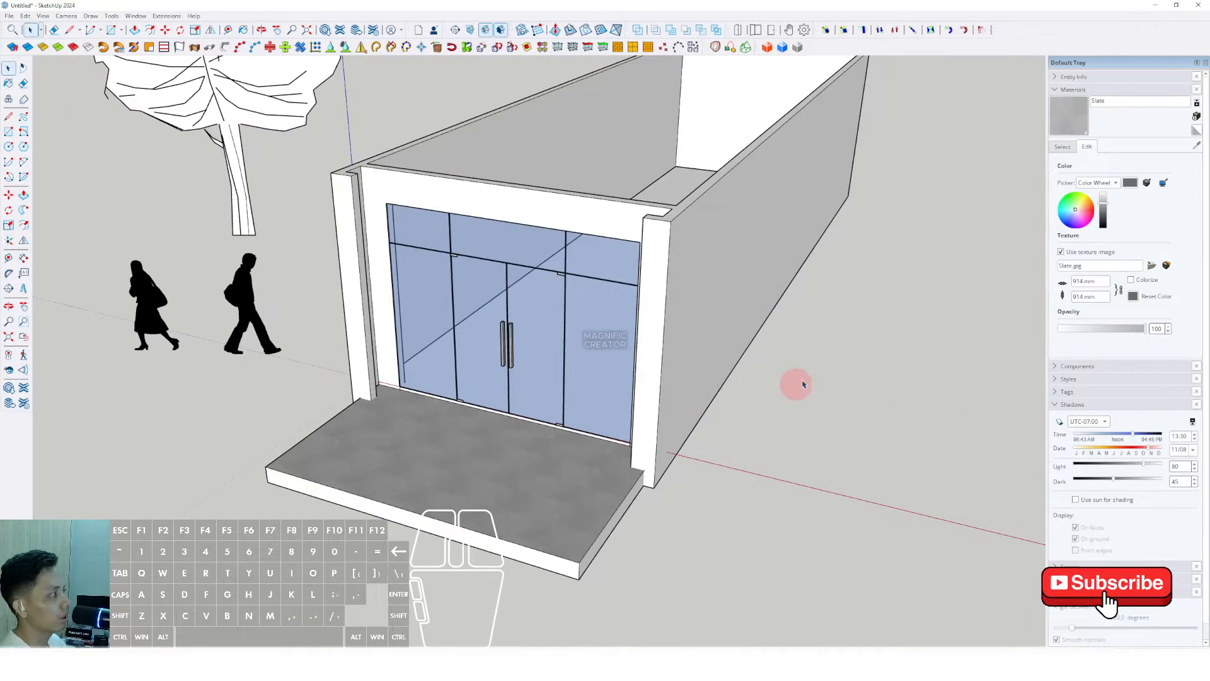
pyautogui.moveTo(632, 374)
pyautogui.keyDown('shift'); pyautogui.mouseDown(button='middle')
pyautogui.moveTo(545, 410)
pyautogui.moveTo(516, 346)
pyautogui.moveTo(575, 362)
pyautogui.moveTo(705, 432)
pyautogui.moveTo(658, 503)
pyautogui.moveTo(729, 311)
pyautogui.moveTo(1034, 181)
pyautogui.mouseUp(button='middle'); pyautogui.keyUp('shift')
# Step: Browse the Tile collection, previewing slate, terrazzo, limestone and hexagon tile materials
pyautogui.click(1062, 146)
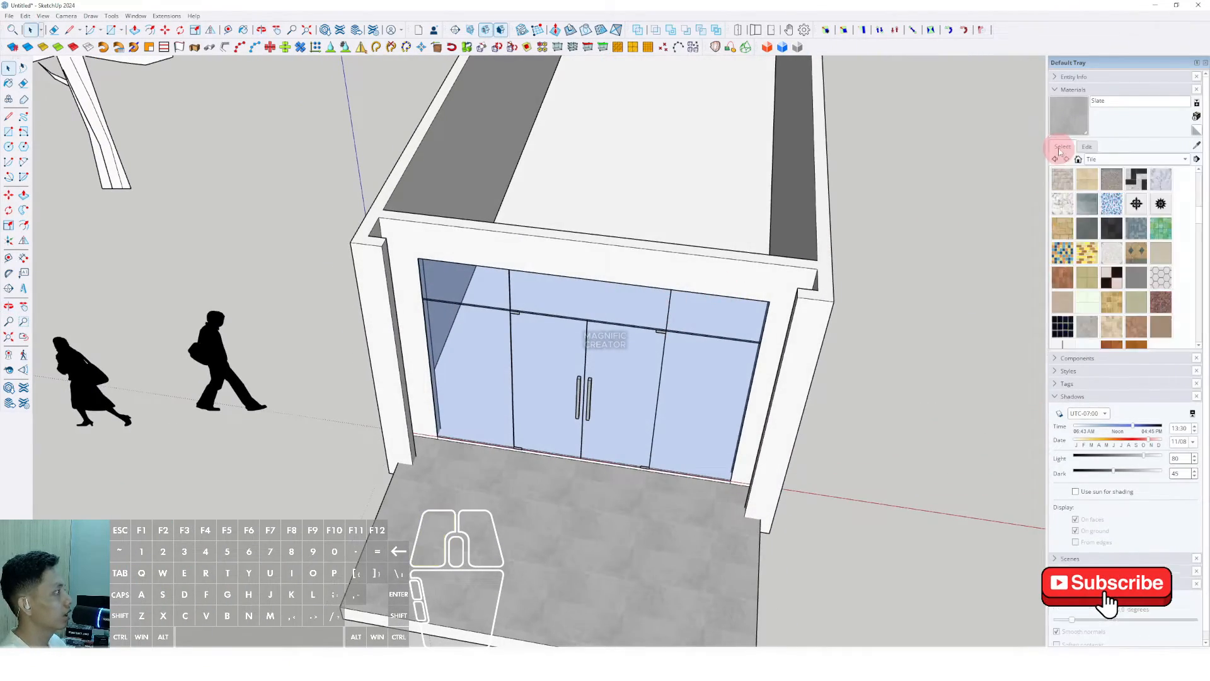
pyautogui.click(1186, 163)
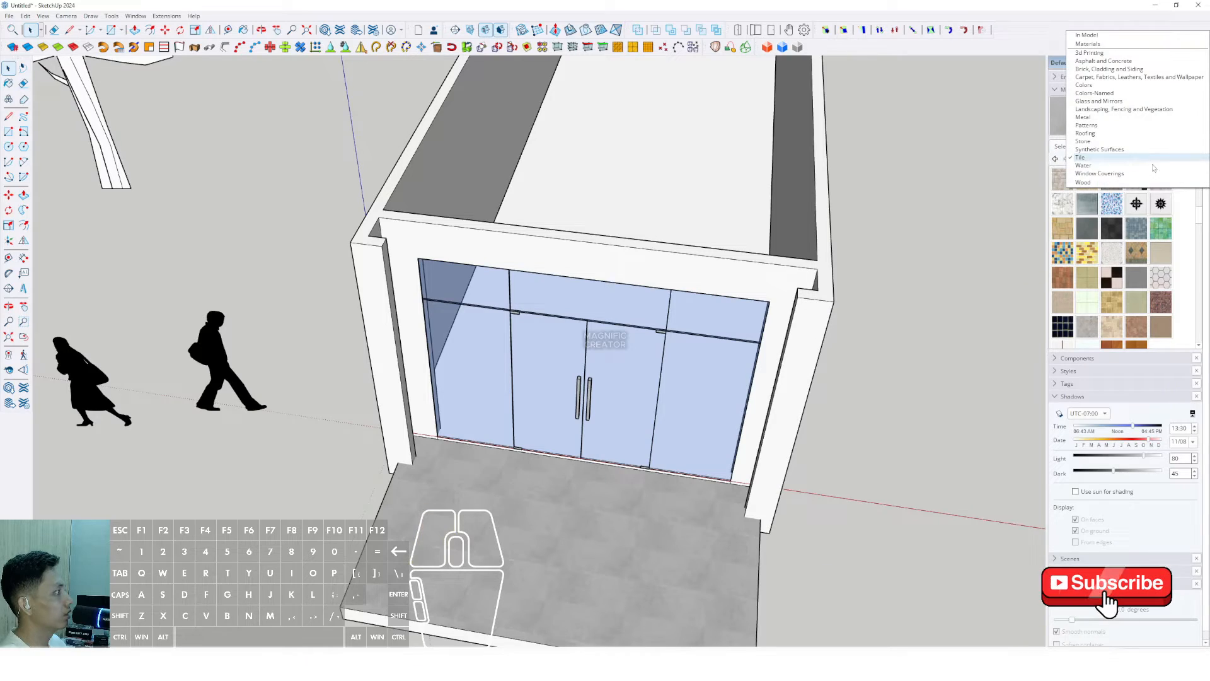
pyautogui.click(1084, 158)
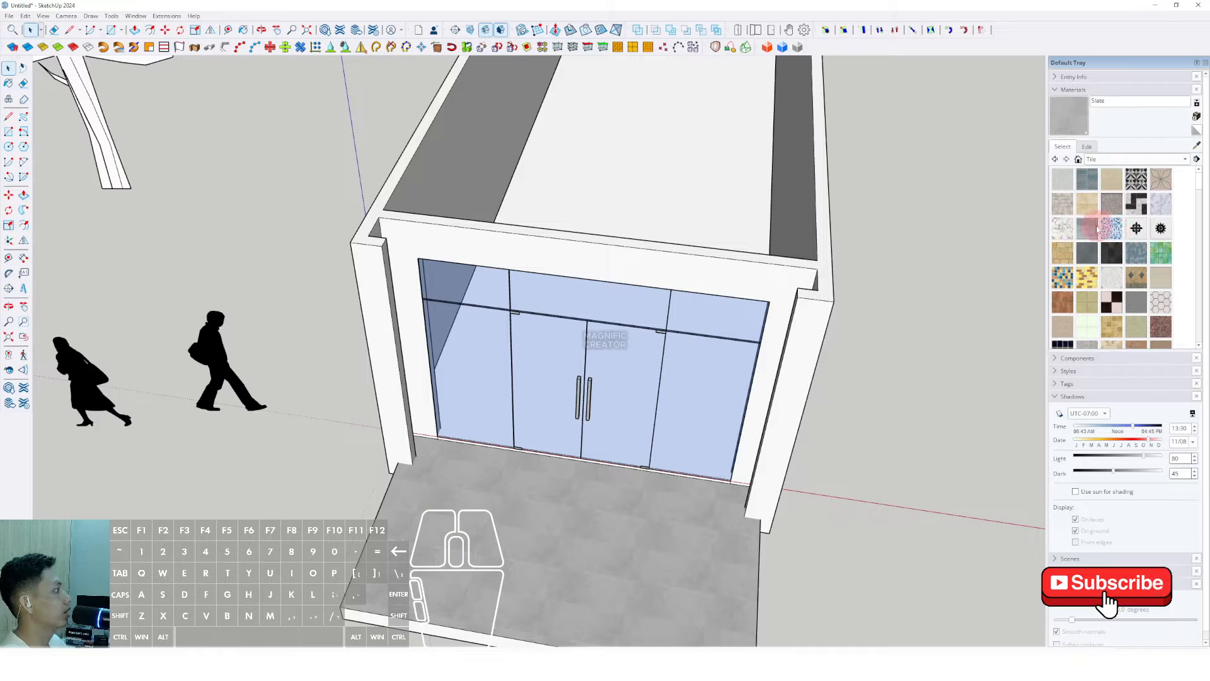
pyautogui.click(1064, 254)
pyautogui.click(1105, 255)
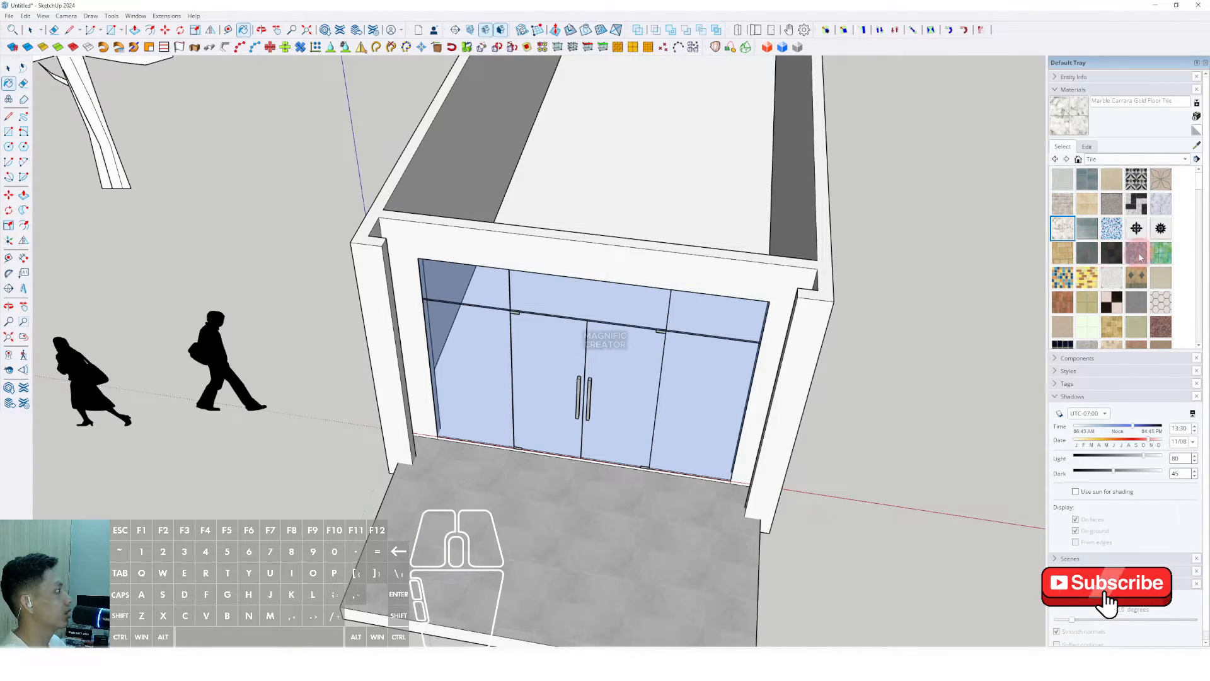
pyautogui.click(1101, 257)
pyautogui.click(1095, 255)
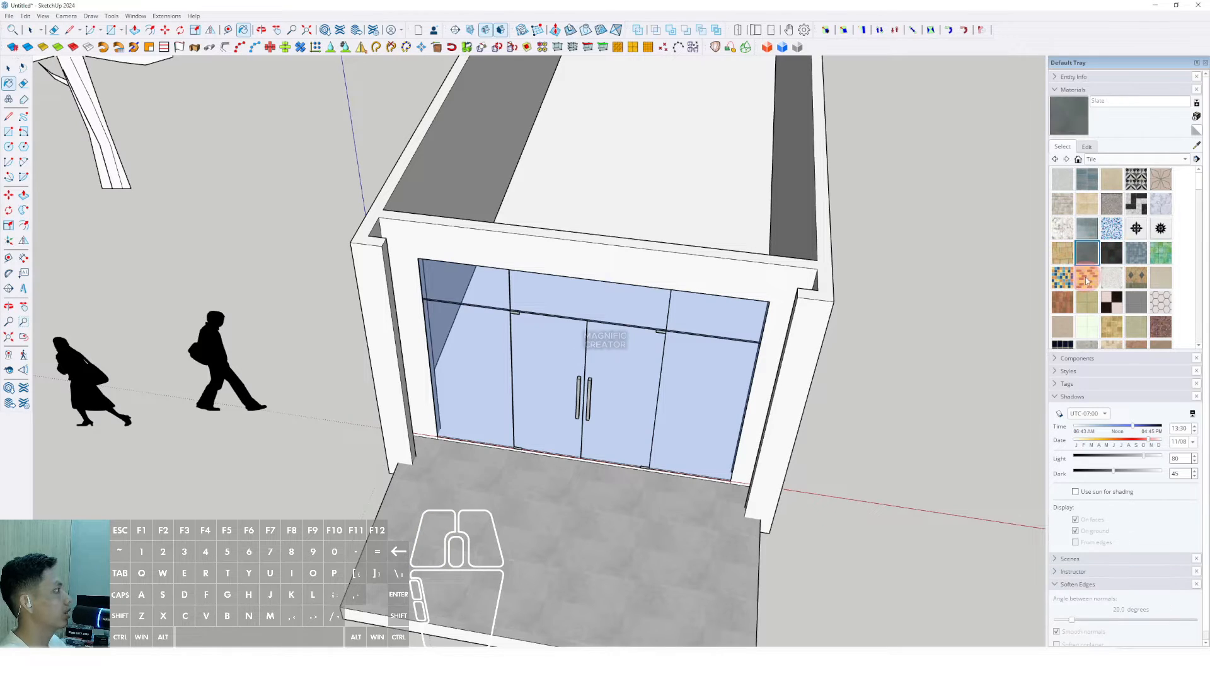
pyautogui.click(1109, 280)
pyautogui.click(1091, 307)
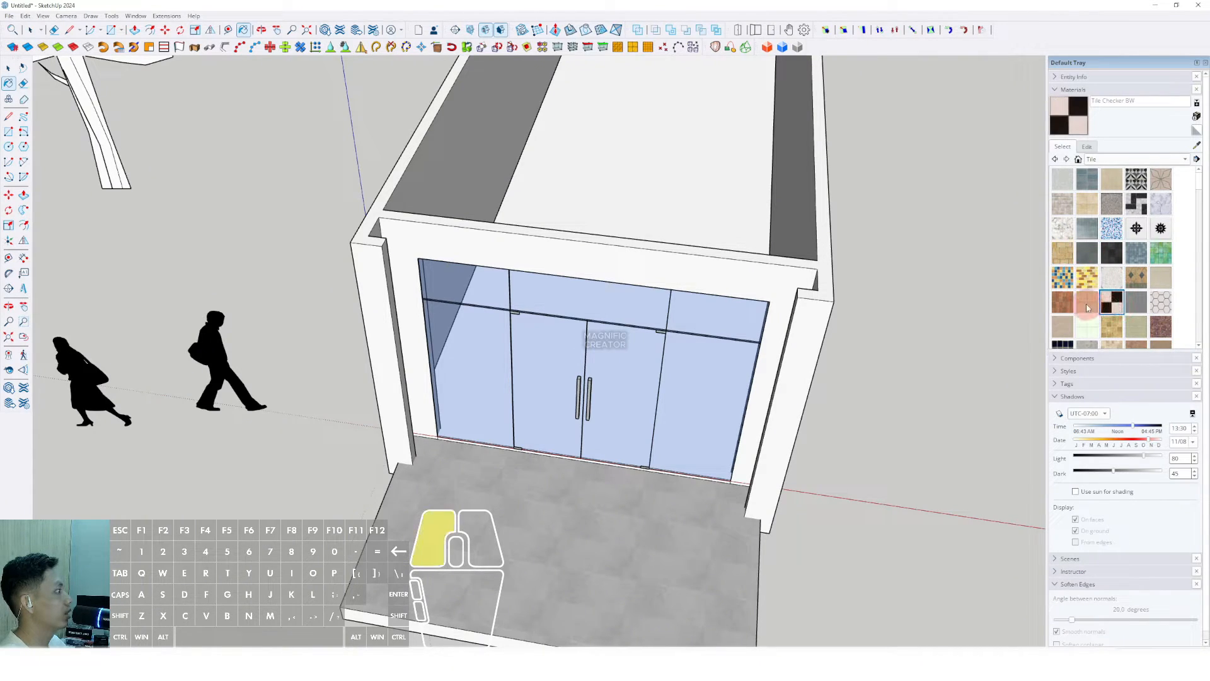
pyautogui.click(1090, 330)
pyautogui.click(1121, 331)
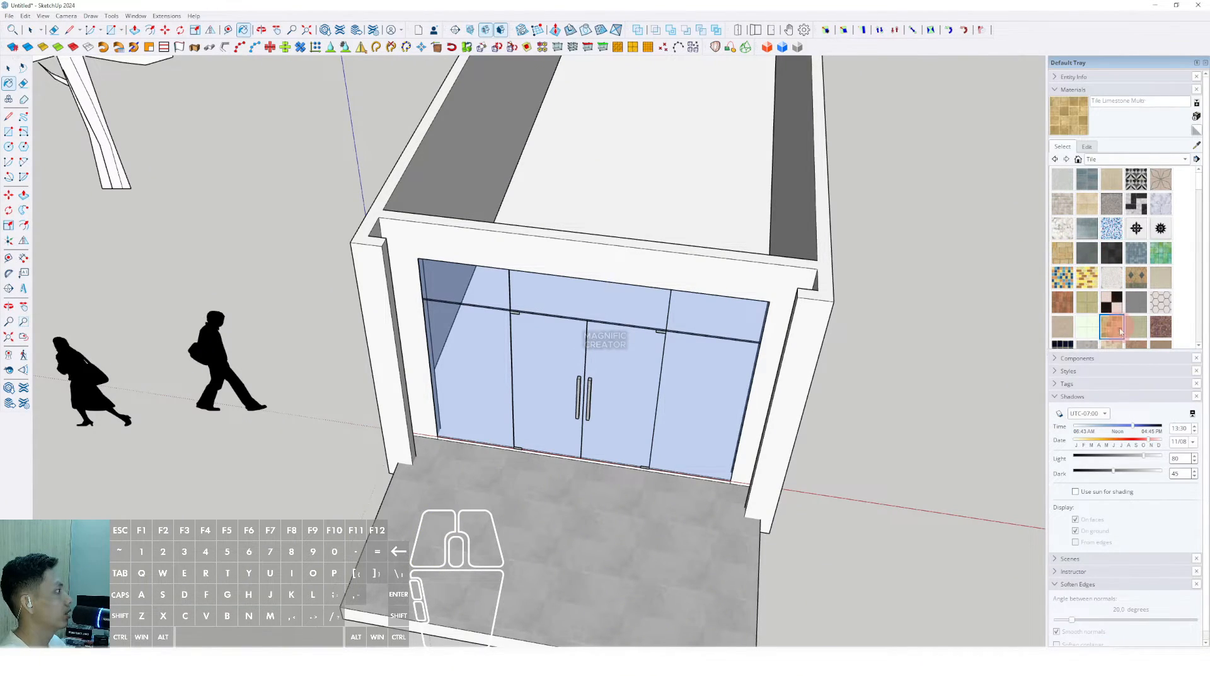
pyautogui.click(1160, 304)
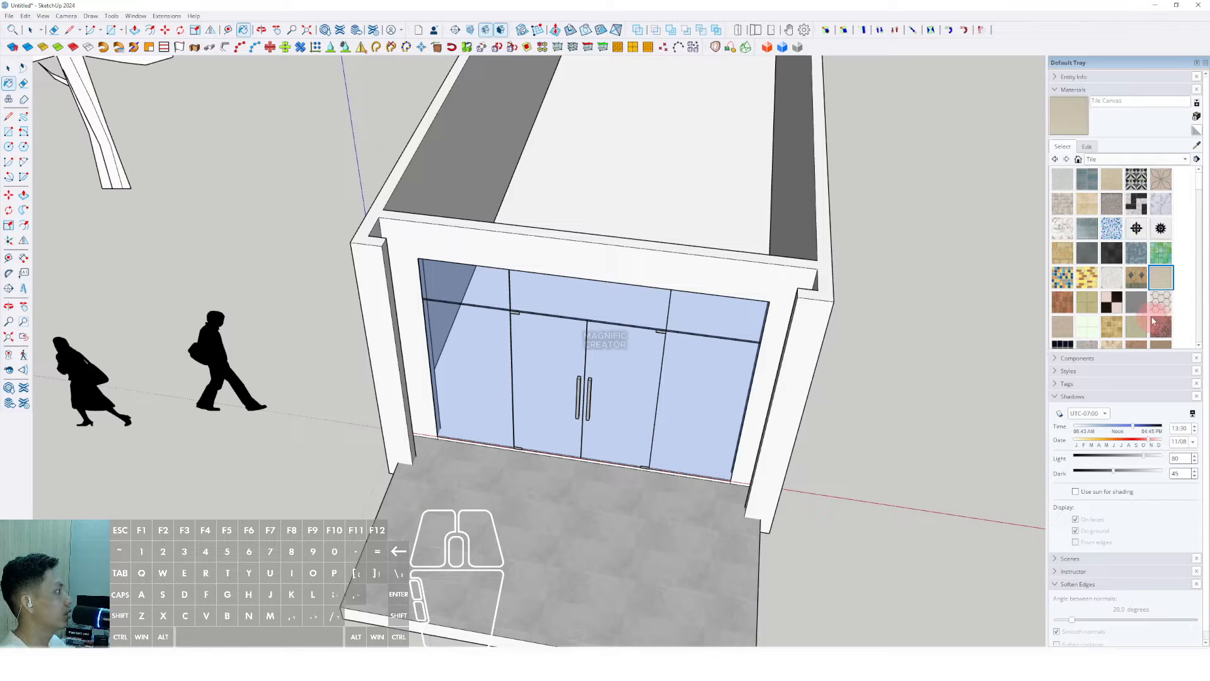
# Step: Paint the shop's interior floor face with White Square Tile
pyautogui.scroll(-1, 1104, 302)
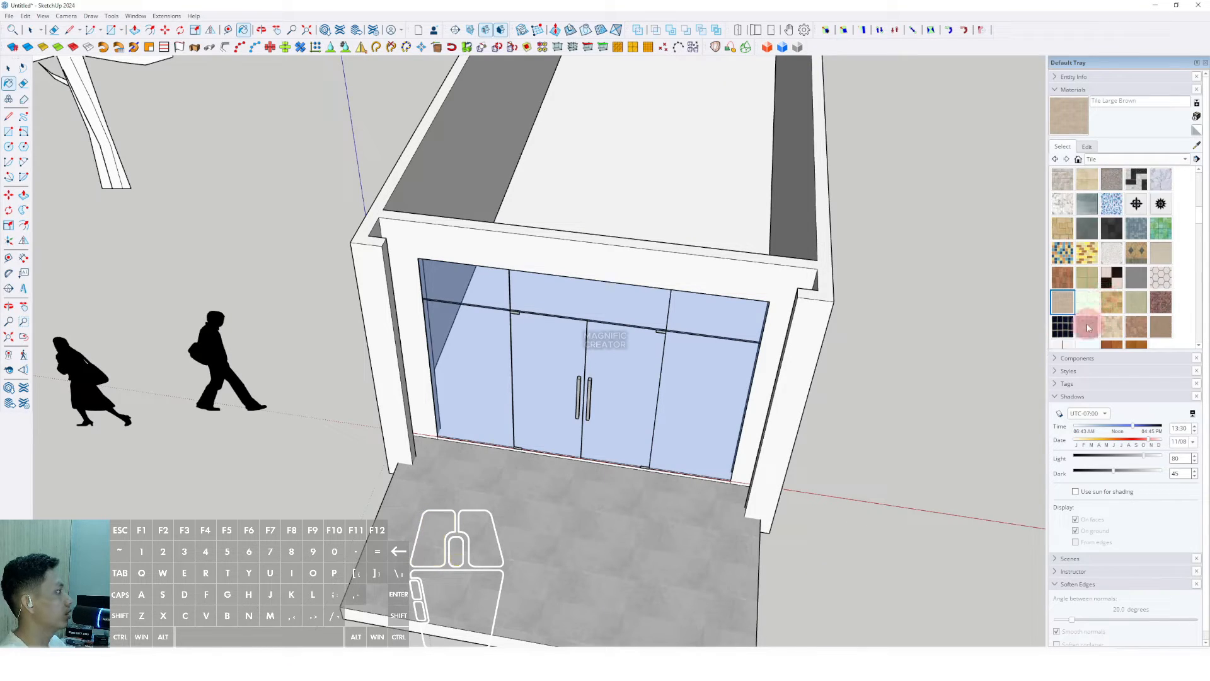
pyautogui.scroll(-1, 1133, 314)
pyautogui.click(1064, 327)
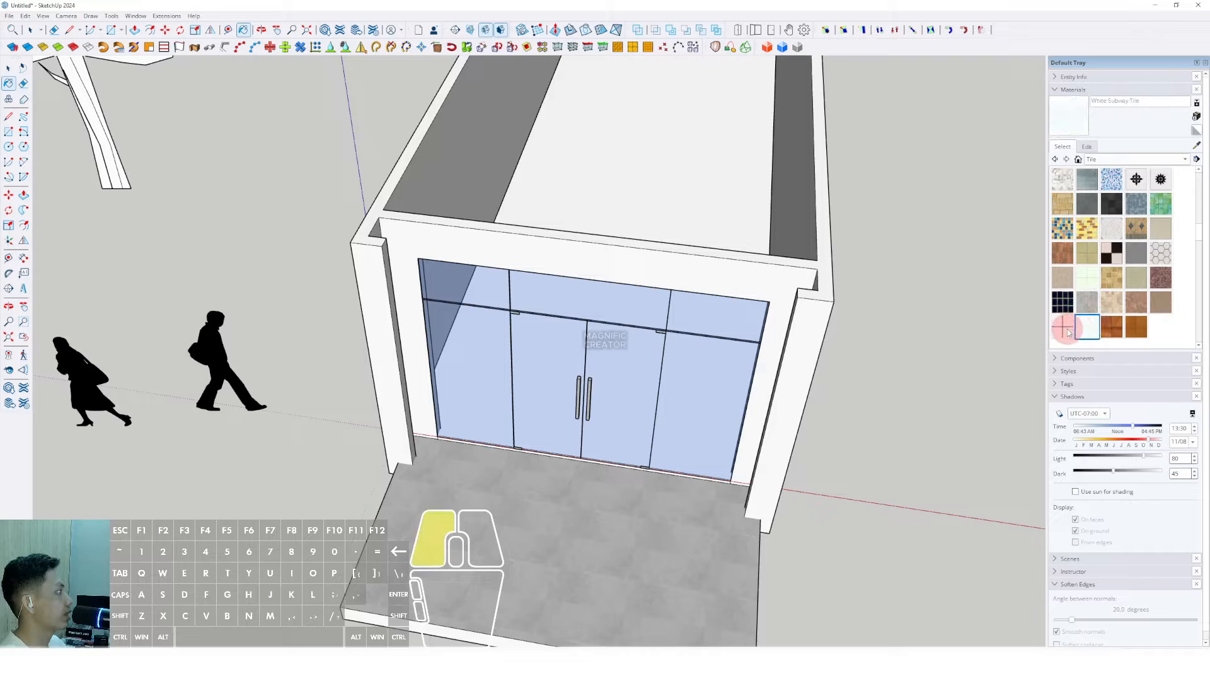
pyautogui.moveTo(746, 166); pyautogui.dragTo(709, 199, button='middle')
pyautogui.press('space')
pyautogui.tripleClick(703, 197)
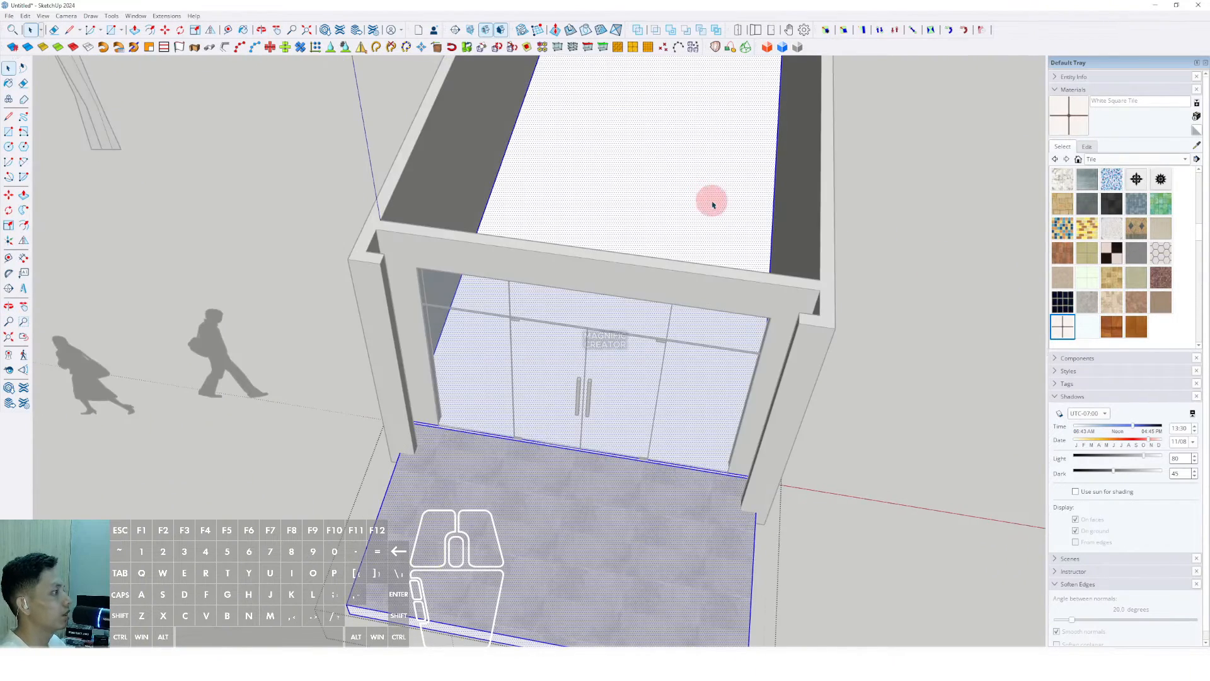
pyautogui.click(713, 200)
pyautogui.press('b')
pyautogui.click(714, 182)
# Step: Repaint the interior floor with Wood Square Tile 01 instead
pyautogui.press('space')
pyautogui.scroll(-3, 716, 189)
pyautogui.scroll(5, 688, 215)
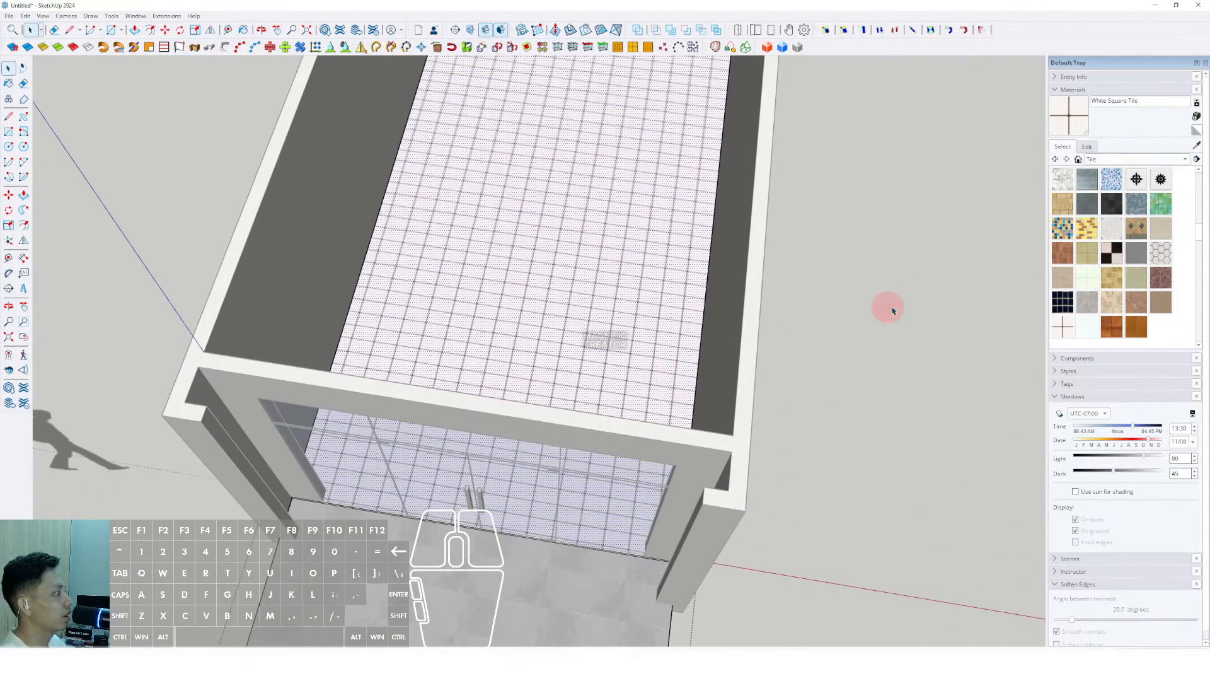
pyautogui.click(1112, 331)
pyautogui.click(537, 260)
pyautogui.scroll(-2, 543, 229)
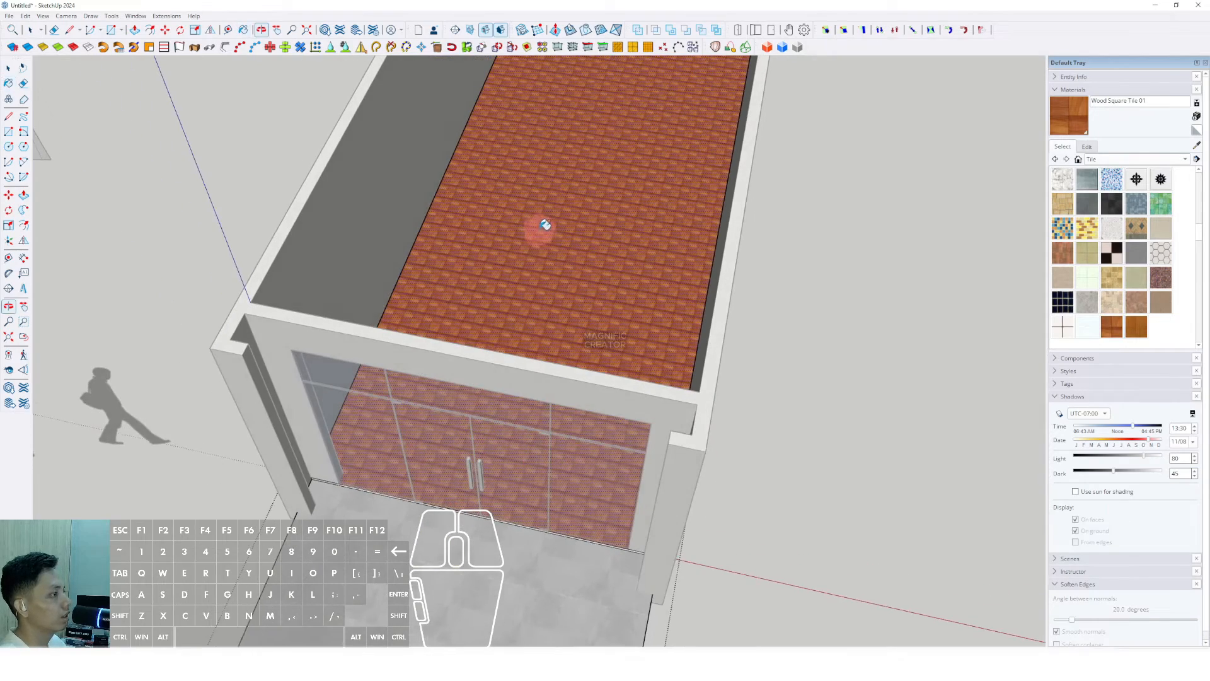
pyautogui.scroll(4, 608, 329)
pyautogui.scroll(1, 608, 330)
pyautogui.click(1088, 147)
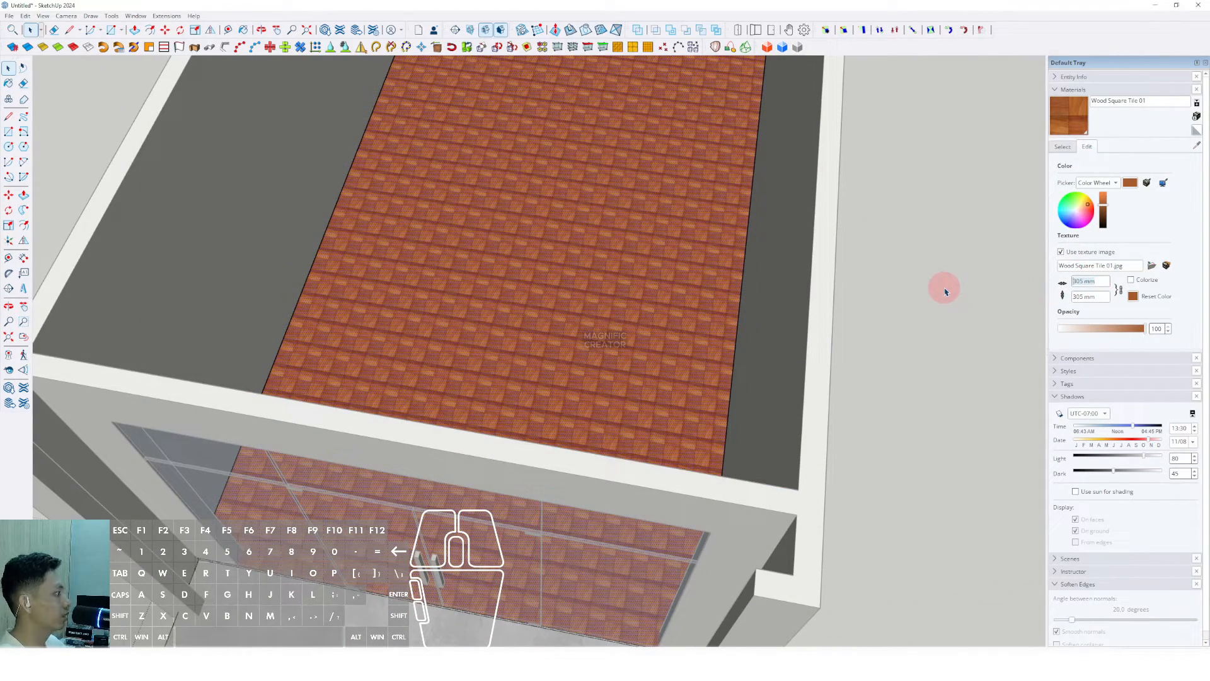
# Step: Set the wood tile texture width, trying 1000 and 1200 before settling on 2400 mm
pyautogui.write('1000')
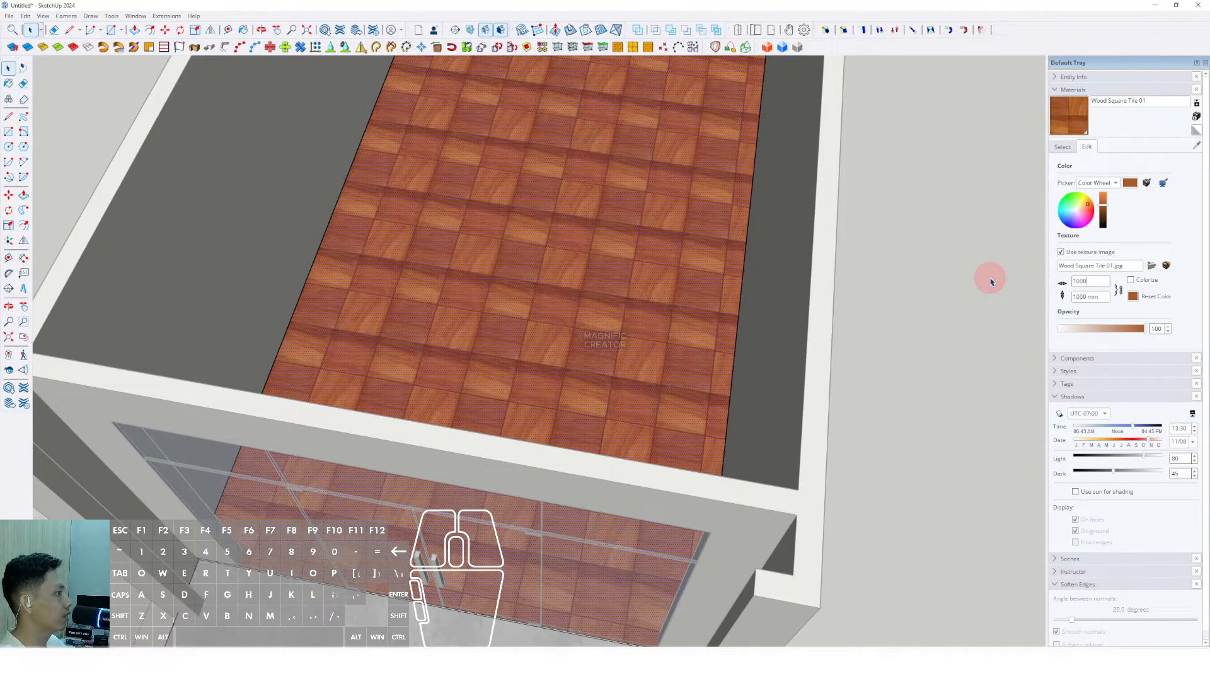
pyautogui.scroll(2, 651, 290)
pyautogui.press('l')
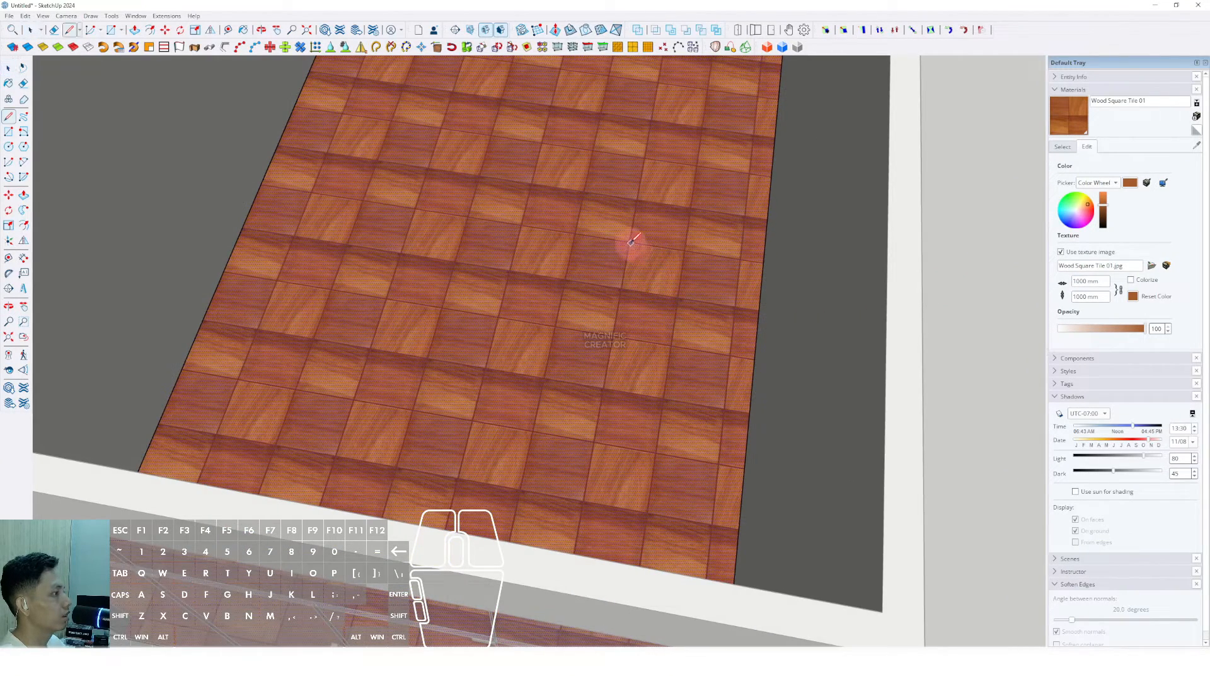
pyautogui.press('space')
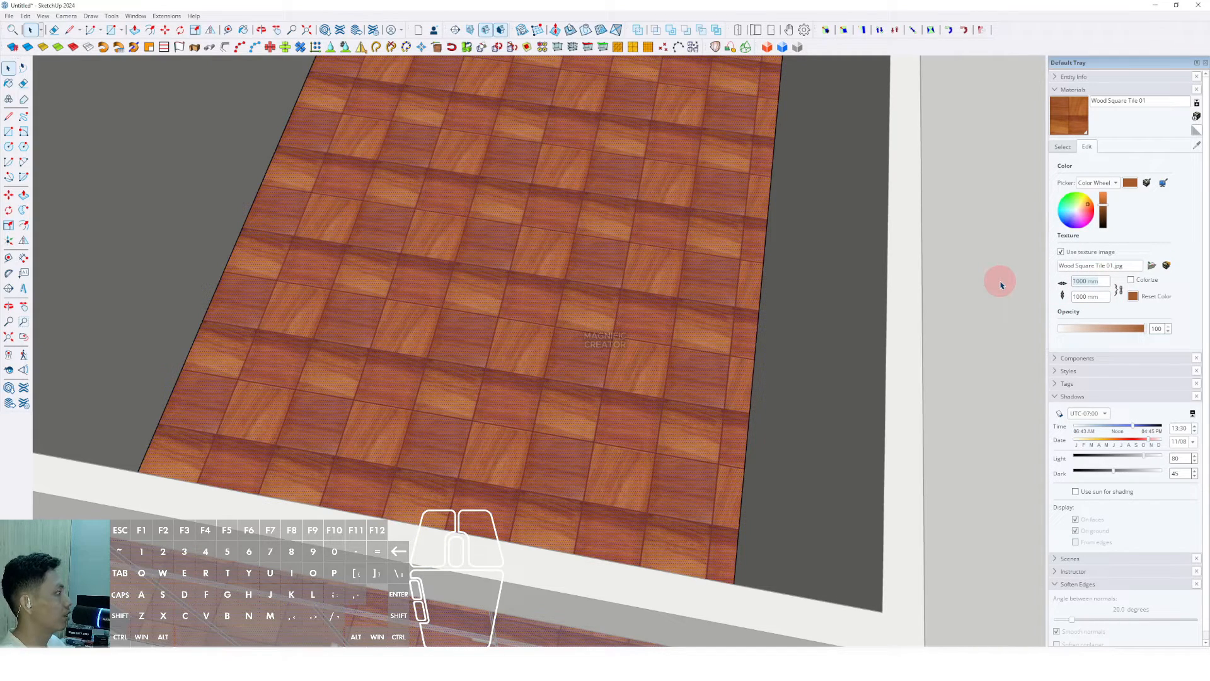
pyautogui.write('1200')
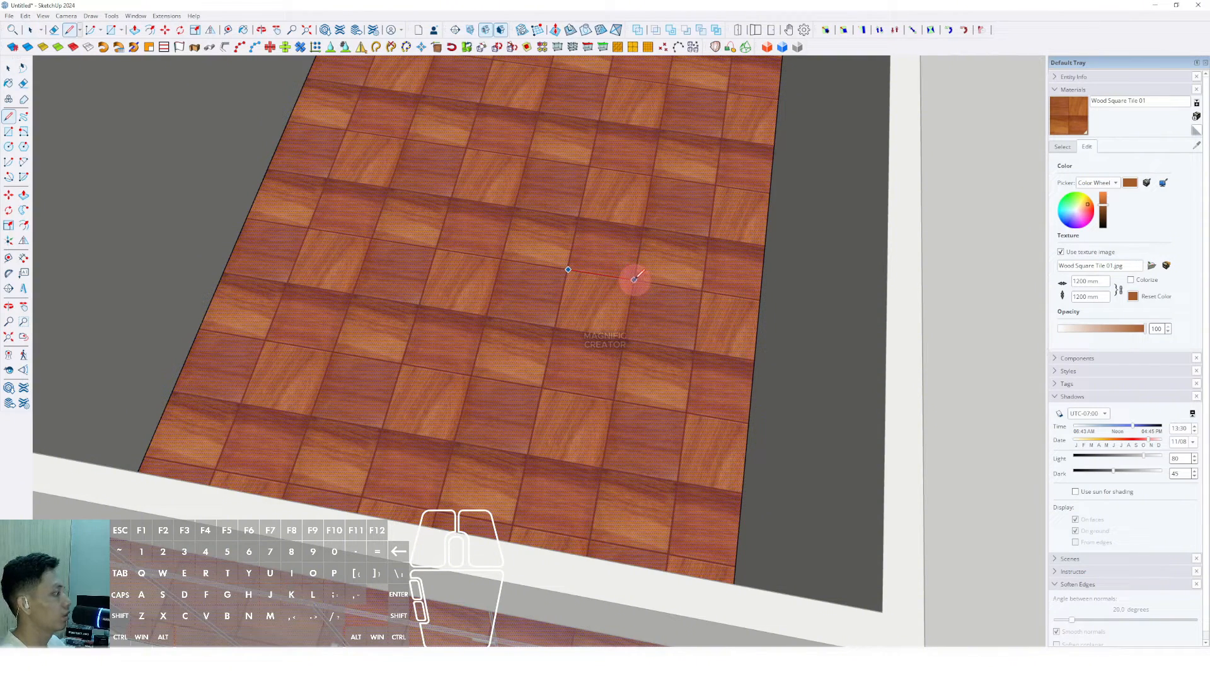
pyautogui.press('space')
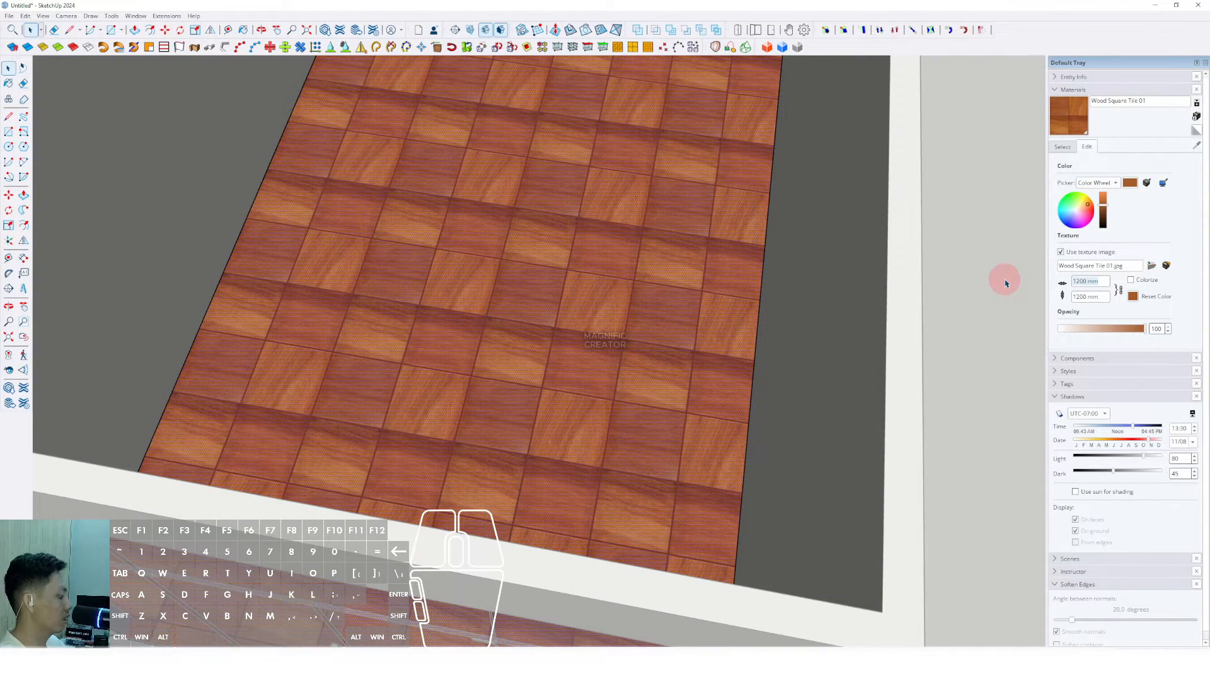
pyautogui.write('2400')
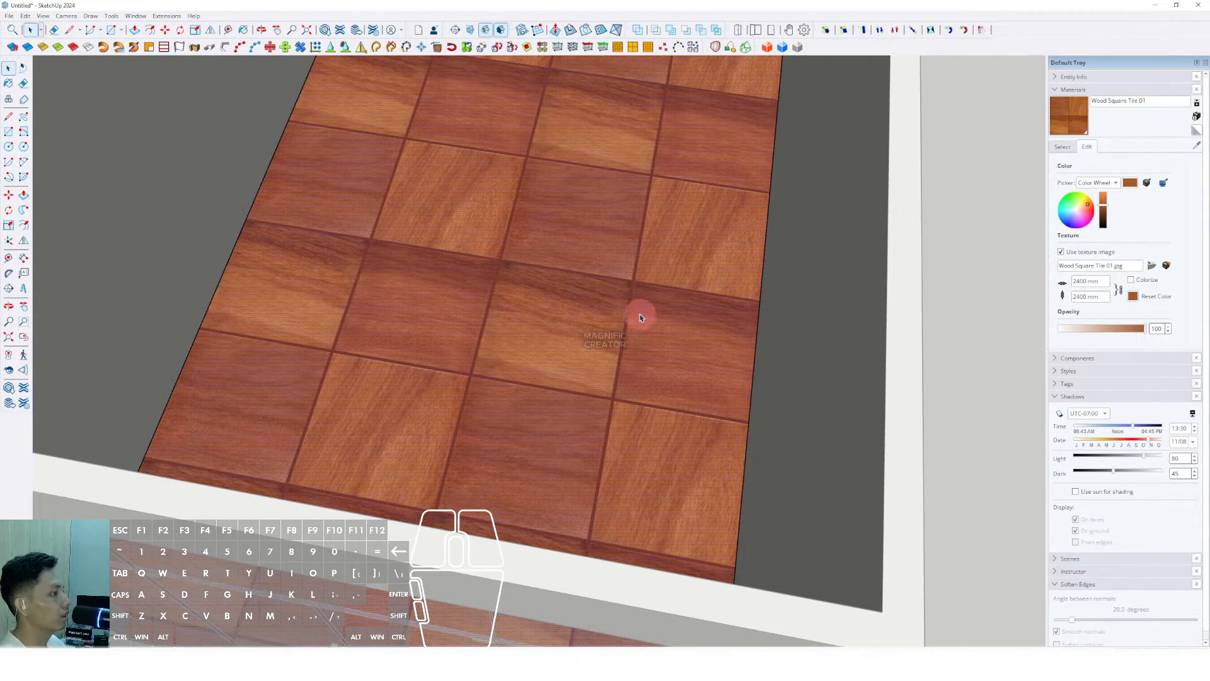
pyautogui.scroll(-3, 640, 318)
pyautogui.press('d')
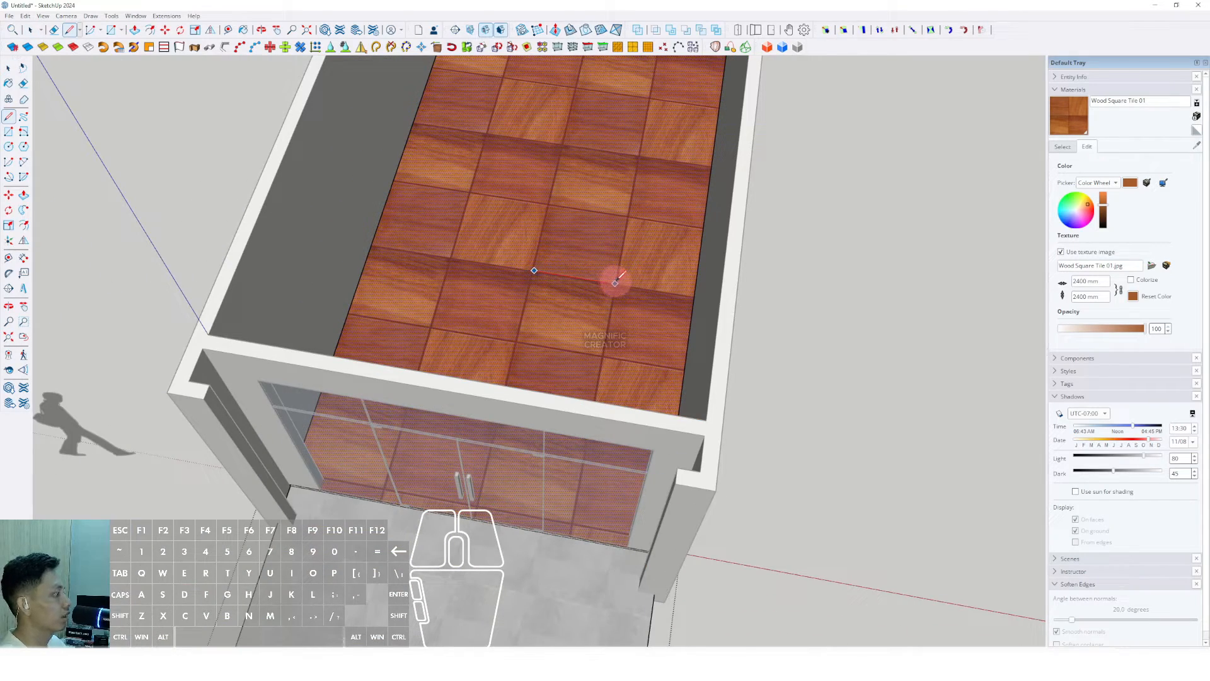
pyautogui.press('space')
pyautogui.scroll(-2, 592, 285)
# Step: Leave the floor group and orbit back to a nearly frontal view of the shopfront
pyautogui.moveTo(573, 286); pyautogui.dragTo(641, 189, button='middle')
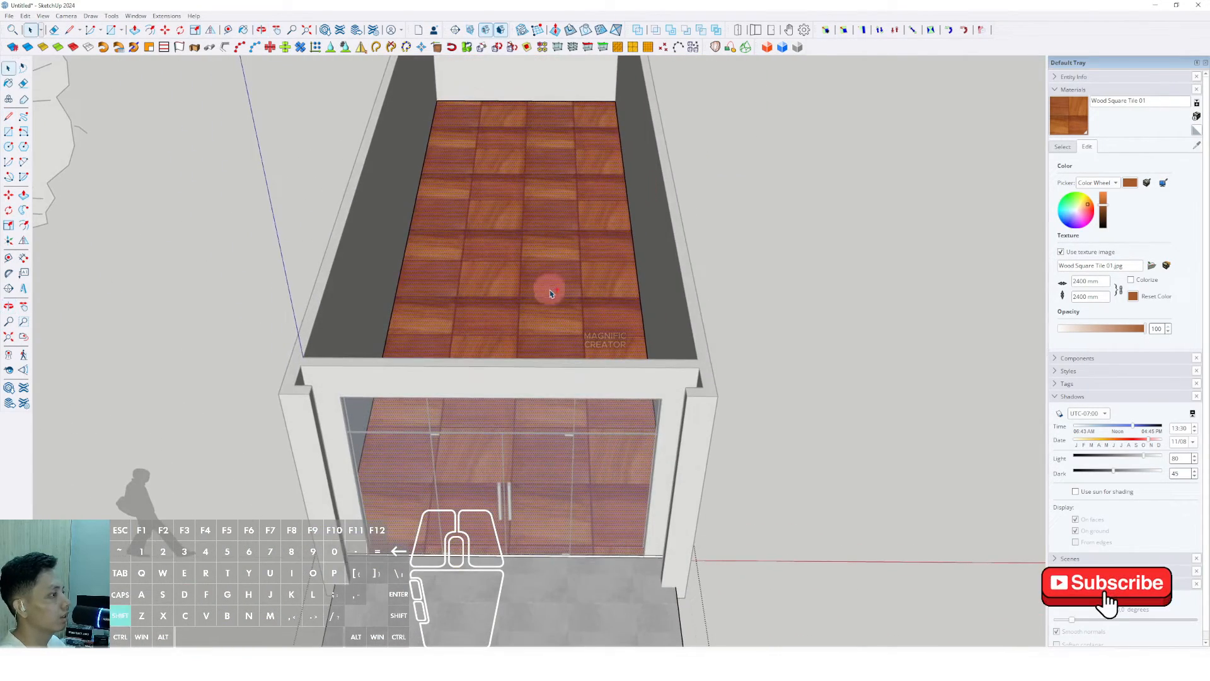
pyautogui.keyDown('shift'); pyautogui.moveTo(548, 286); pyautogui.dragTo(561, 322, button='middle'); pyautogui.keyUp('shift')
pyautogui.moveTo(561, 322); pyautogui.dragTo(623, 292, button='middle')
pyautogui.scroll(1, 532, 349)
pyautogui.scroll(2, 623, 292)
pyautogui.scroll(-4, 623, 292)
pyautogui.click(846, 353)
pyautogui.moveTo(587, 410); pyautogui.dragTo(573, 362, button='middle')
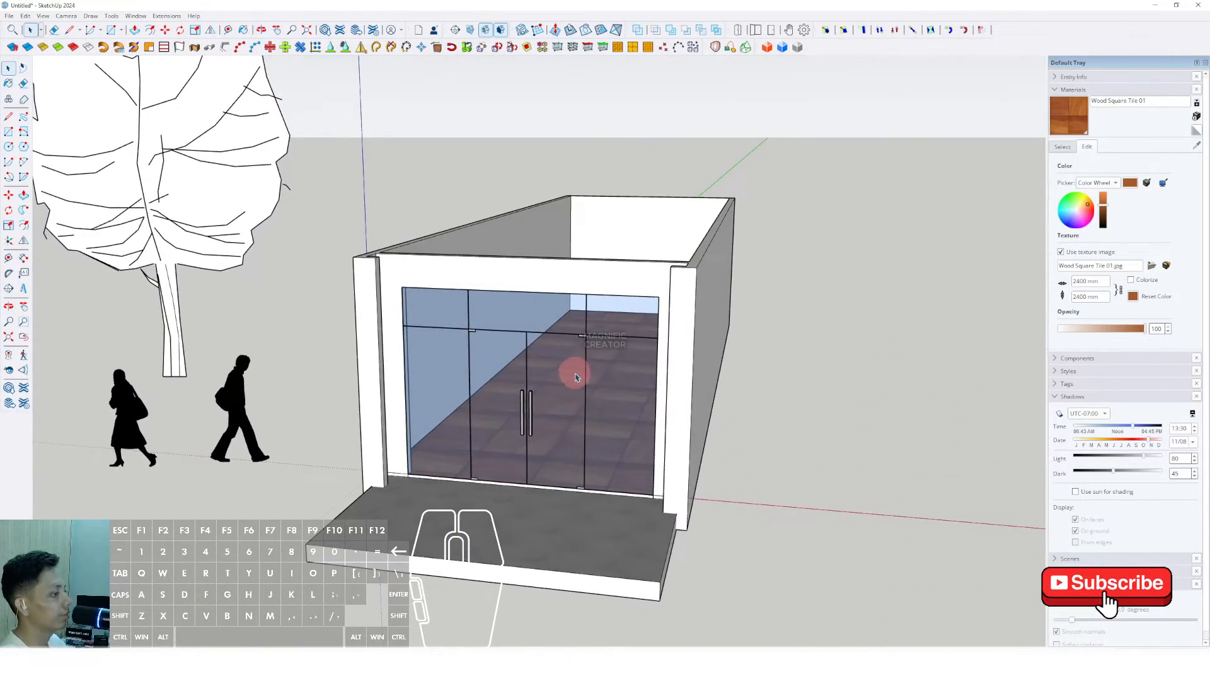
pyautogui.scroll(1, 633, 329)
pyautogui.moveTo(633, 329); pyautogui.dragTo(605, 331, button='middle')
# Step: Switch the colour picker to HLS and lower the floor tiles' saturation while raising lightness
pyautogui.click(1108, 184)
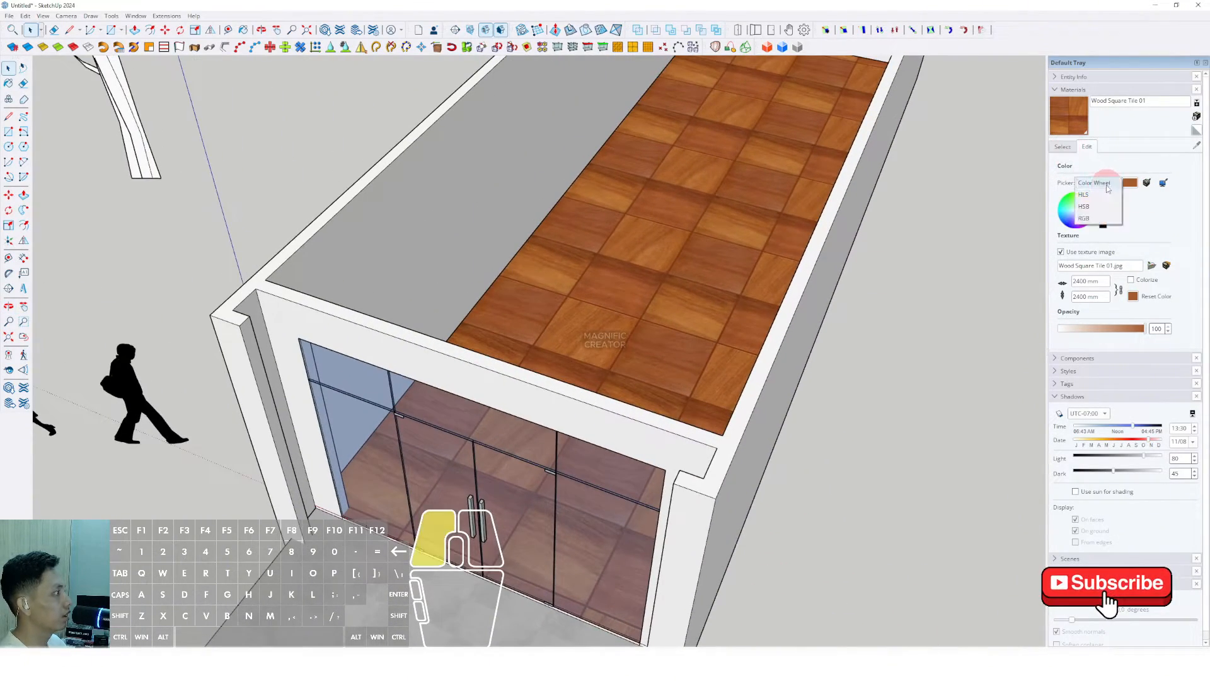
pyautogui.click(1090, 196)
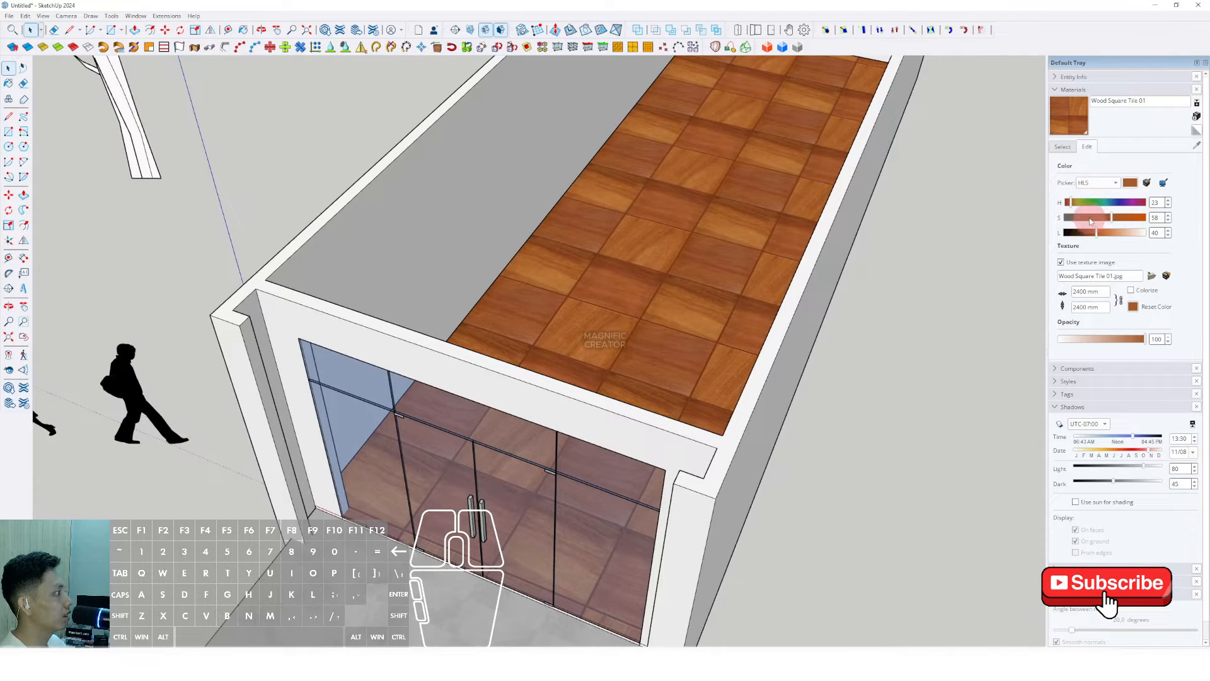
pyautogui.moveTo(1092, 220); pyautogui.dragTo(1118, 233)
pyautogui.click(1131, 233)
pyautogui.scroll(-3, 679, 362)
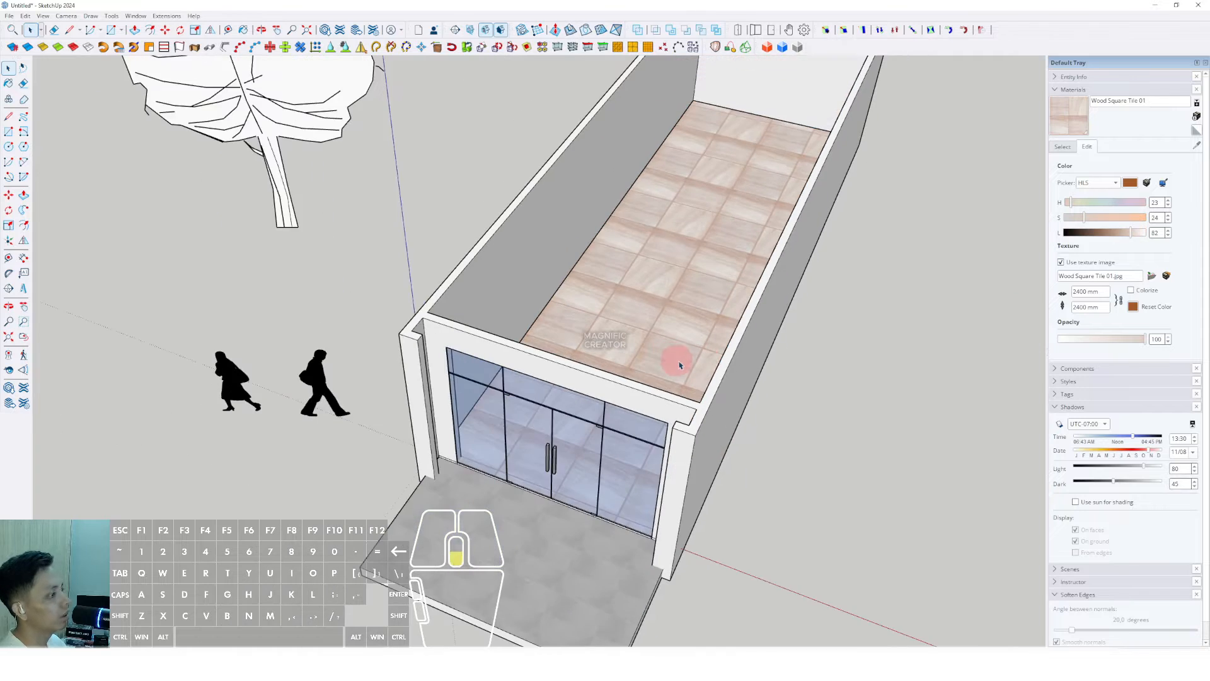
pyautogui.moveTo(678, 362); pyautogui.dragTo(607, 400, button='middle')
pyautogui.scroll(1, 606, 400)
pyautogui.moveTo(1136, 233); pyautogui.dragTo(1074, 219)
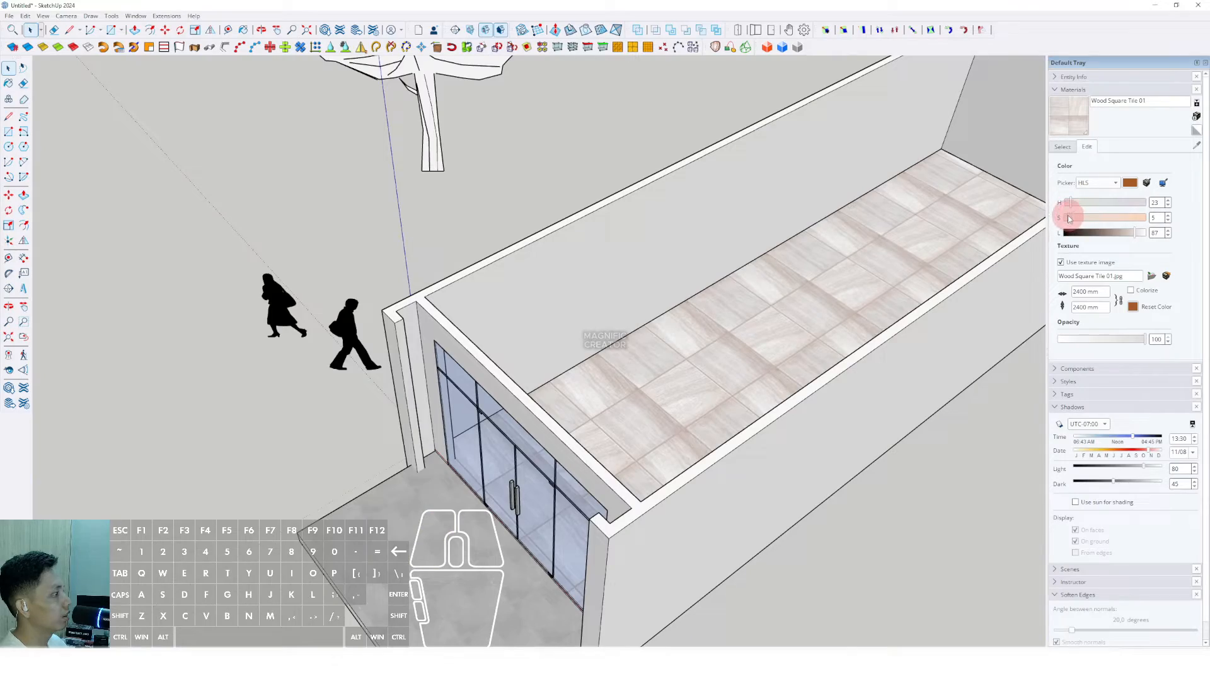
pyautogui.moveTo(510, 423); pyautogui.dragTo(637, 340, button='middle')
pyautogui.scroll(3, 559, 402)
pyautogui.scroll(-2, 558, 402)
pyautogui.scroll(-2, 631, 353)
pyautogui.keyDown('shift'); pyautogui.moveTo(630, 353); pyautogui.dragTo(567, 403, button='middle'); pyautogui.keyUp('shift')
# Step: Fine-tune the wood floor to saturation 8 and lightness 67, checking it from several views
pyautogui.click(1081, 223)
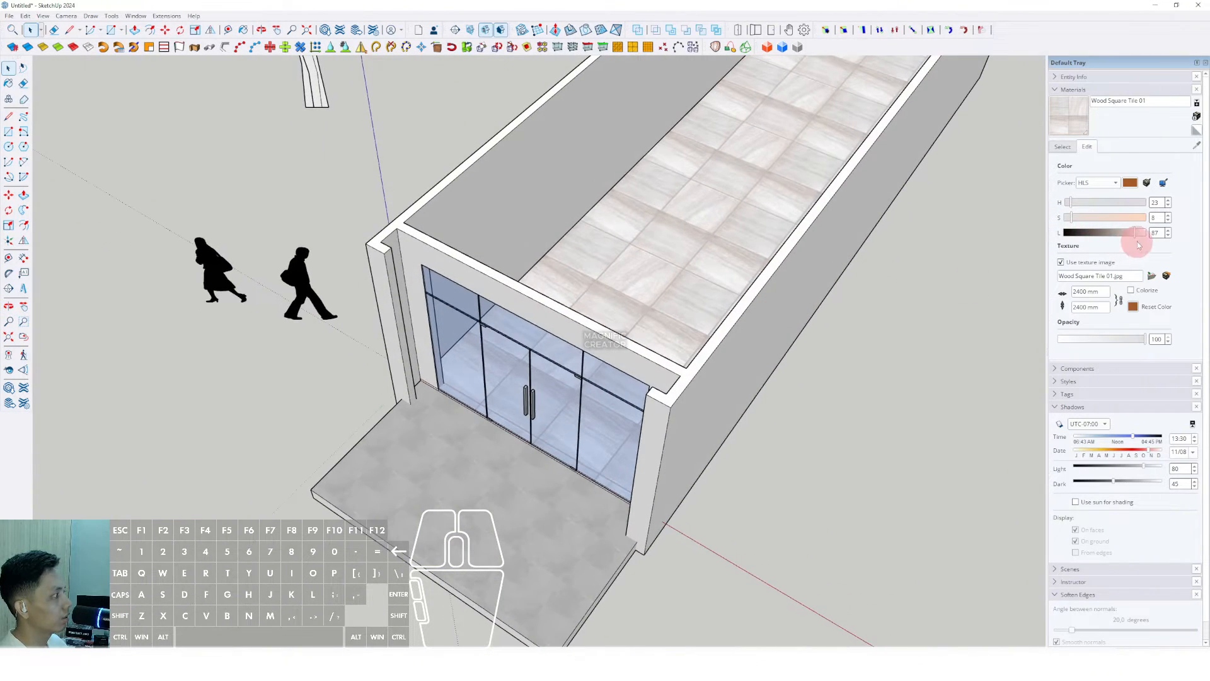
pyautogui.moveTo(1134, 233); pyautogui.dragTo(1119, 233)
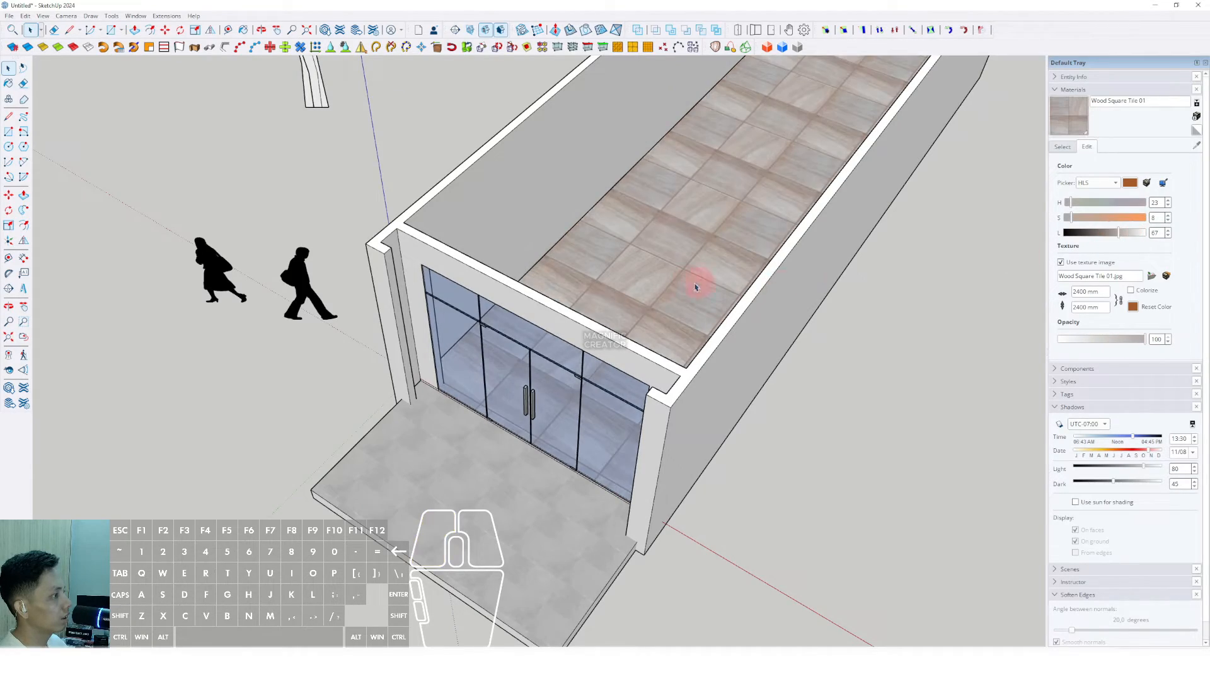
pyautogui.moveTo(698, 273); pyautogui.dragTo(631, 373, button='middle')
pyautogui.scroll(-3, 586, 349)
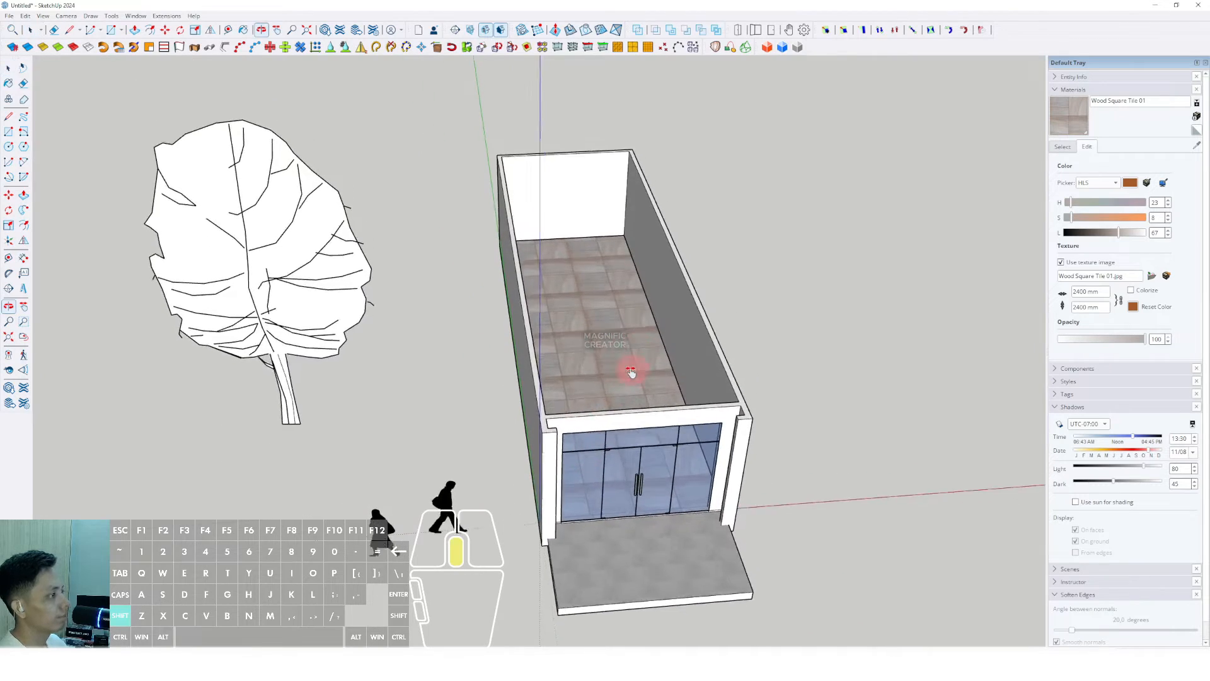
pyautogui.scroll(5, 630, 373)
pyautogui.moveTo(617, 209); pyautogui.dragTo(621, 342, button='middle')
pyautogui.scroll(2, 569, 208)
pyautogui.keyDown('shift'); pyautogui.moveTo(604, 293); pyautogui.dragTo(567, 181, button='middle'); pyautogui.keyUp('shift')
pyautogui.scroll(-6, 569, 184)
pyautogui.moveTo(584, 422); pyautogui.dragTo(616, 278, button='middle')
pyautogui.scroll(3, 605, 393)
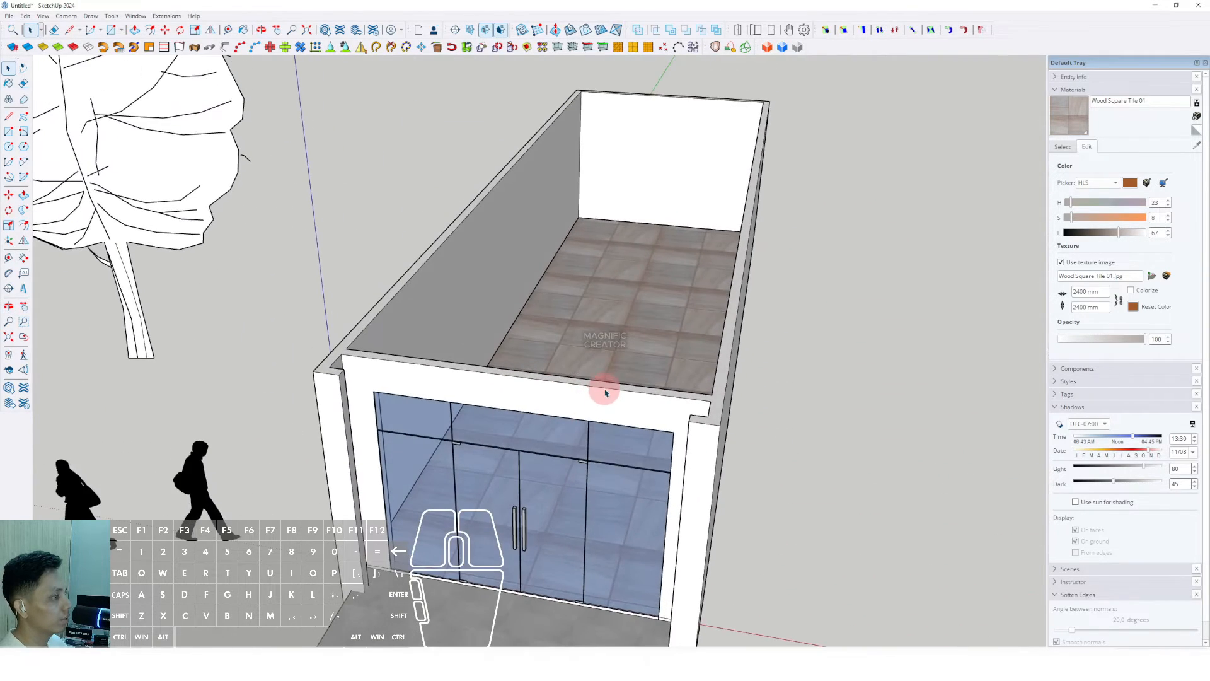
pyautogui.scroll(-3, 601, 384)
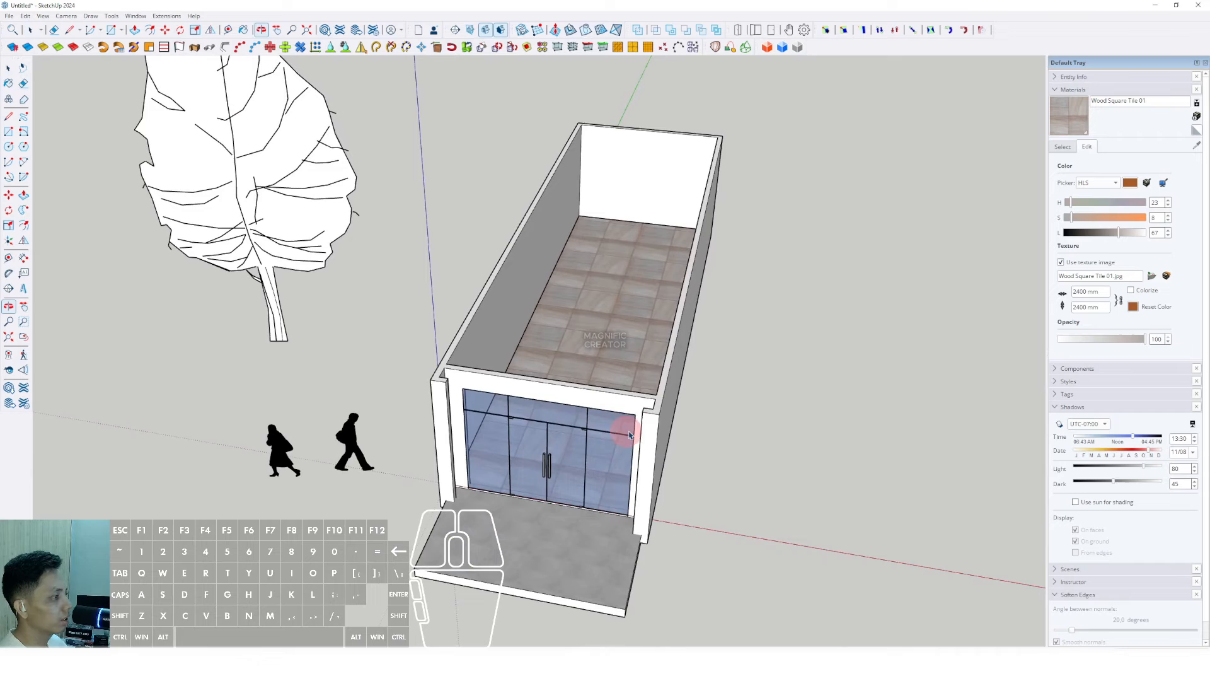
pyautogui.click(660, 414)
pyautogui.scroll(2, 573, 130)
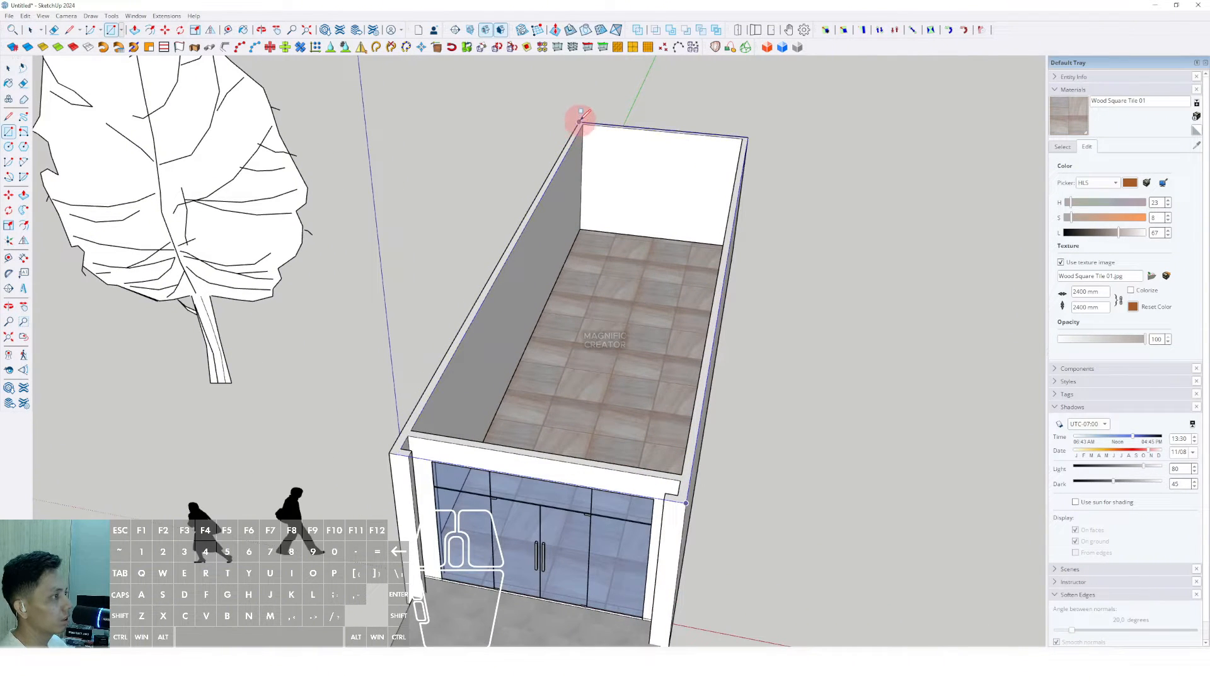
# Step: Draw the roof rectangle across the walls, extrude it into a slab, and group it
pyautogui.click(580, 122)
pyautogui.press('space')
pyautogui.moveTo(597, 322); pyautogui.dragTo(526, 288, button='middle')
pyautogui.scroll(2, 527, 290)
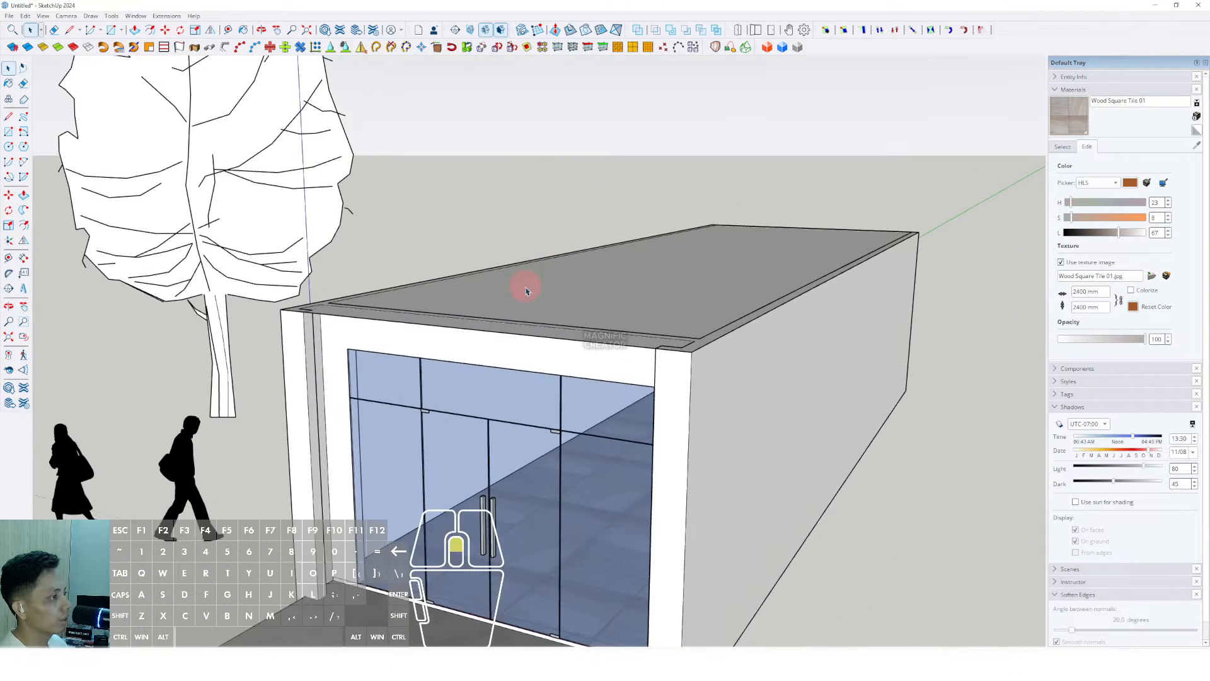
pyautogui.click(545, 299)
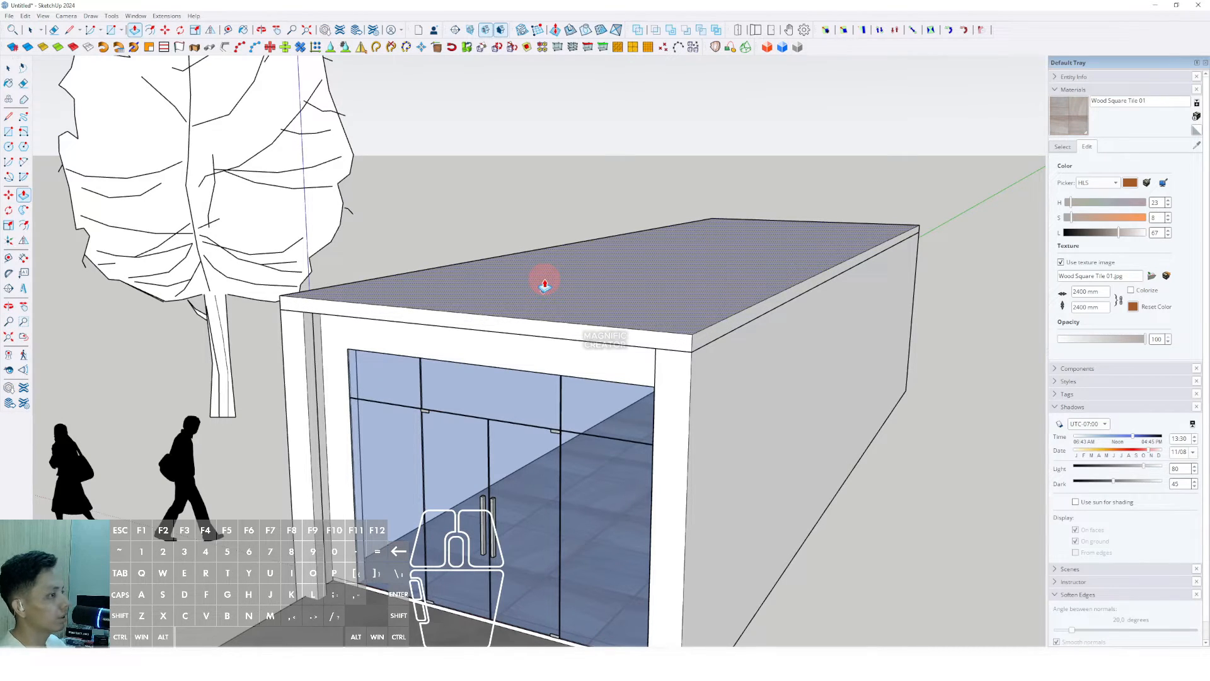
pyautogui.press('space')
pyautogui.tripleClick(637, 312)
pyautogui.rightClick(636, 311)
pyautogui.click(667, 401)
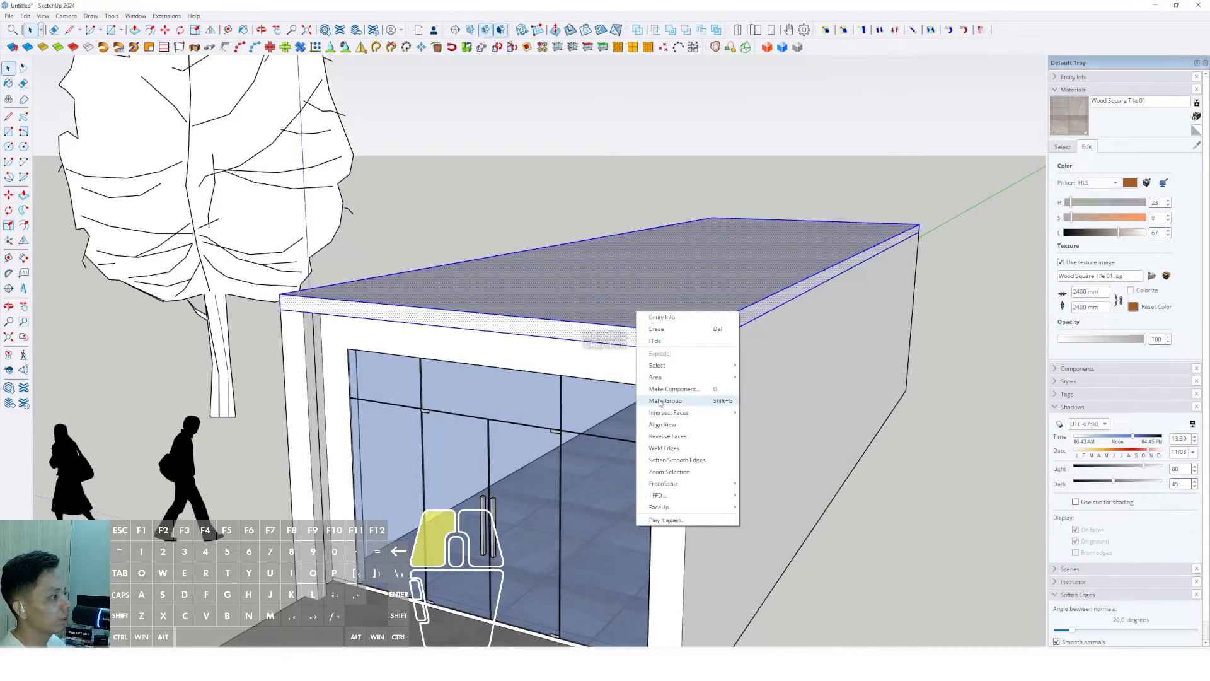
# Step: Inside the roof group, thicken the slab and push its end face forward 1000 mm
pyautogui.moveTo(669, 385); pyautogui.dragTo(599, 197, button='middle')
pyautogui.doubleClick(591, 255)
pyautogui.press('p')
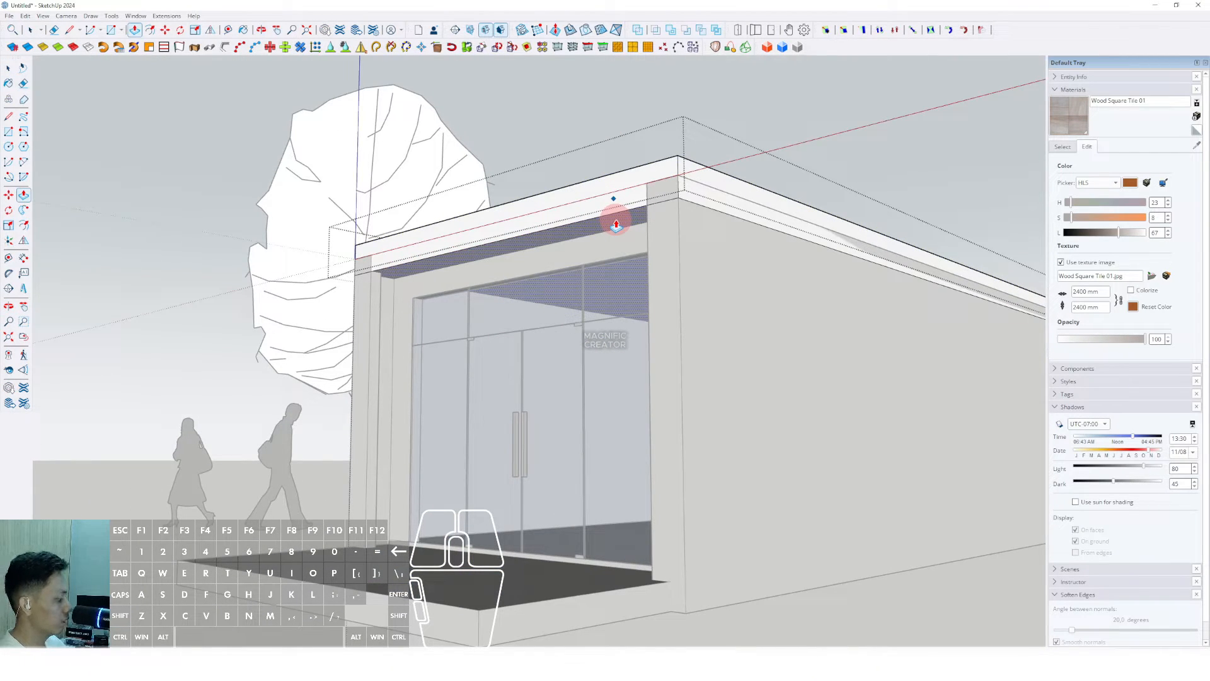
pyautogui.moveTo(616, 225); pyautogui.dragTo(629, 227)
pyautogui.press('space')
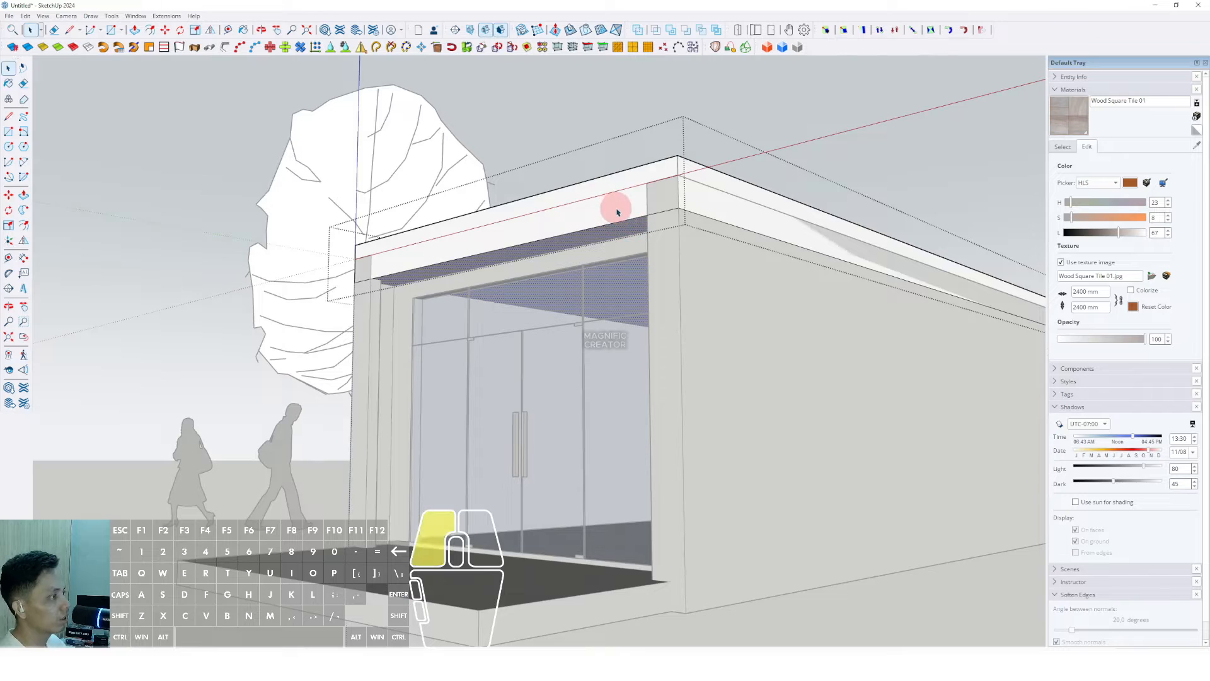
pyautogui.moveTo(618, 213); pyautogui.dragTo(387, 319, button='middle')
pyautogui.press('p')
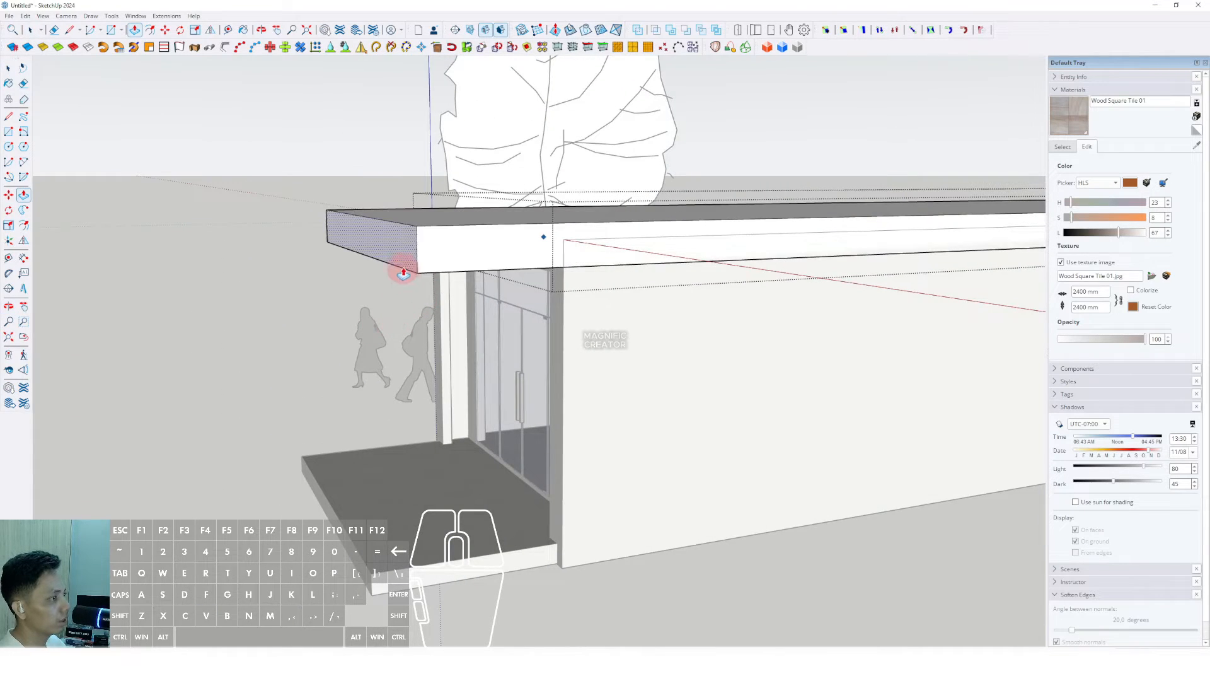
pyautogui.moveTo(404, 273); pyautogui.dragTo(469, 265)
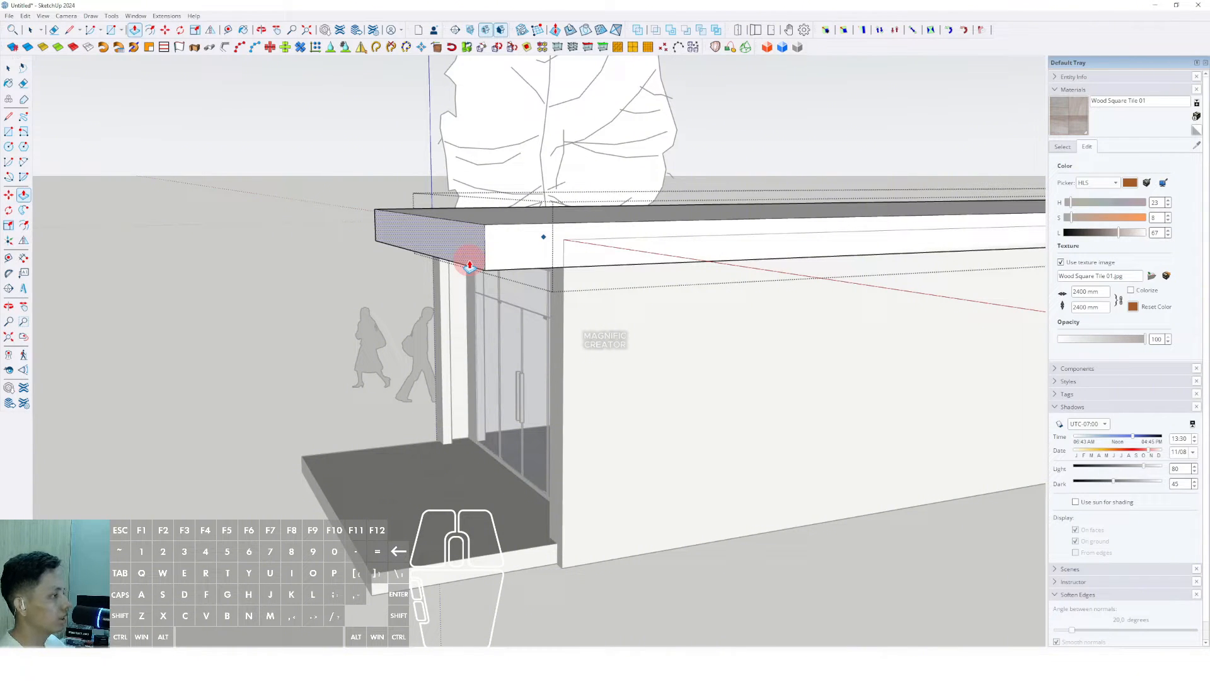
pyautogui.write('1000')
pyautogui.press('Return')
pyautogui.press('space')
# Step: Exit the group and orbit to a frontal view of the canopy over the shopfront
pyautogui.scroll(-1, 479, 260)
pyautogui.moveTo(489, 256); pyautogui.dragTo(588, 315, button='middle')
pyautogui.scroll(-3, 589, 316)
pyautogui.click(829, 231)
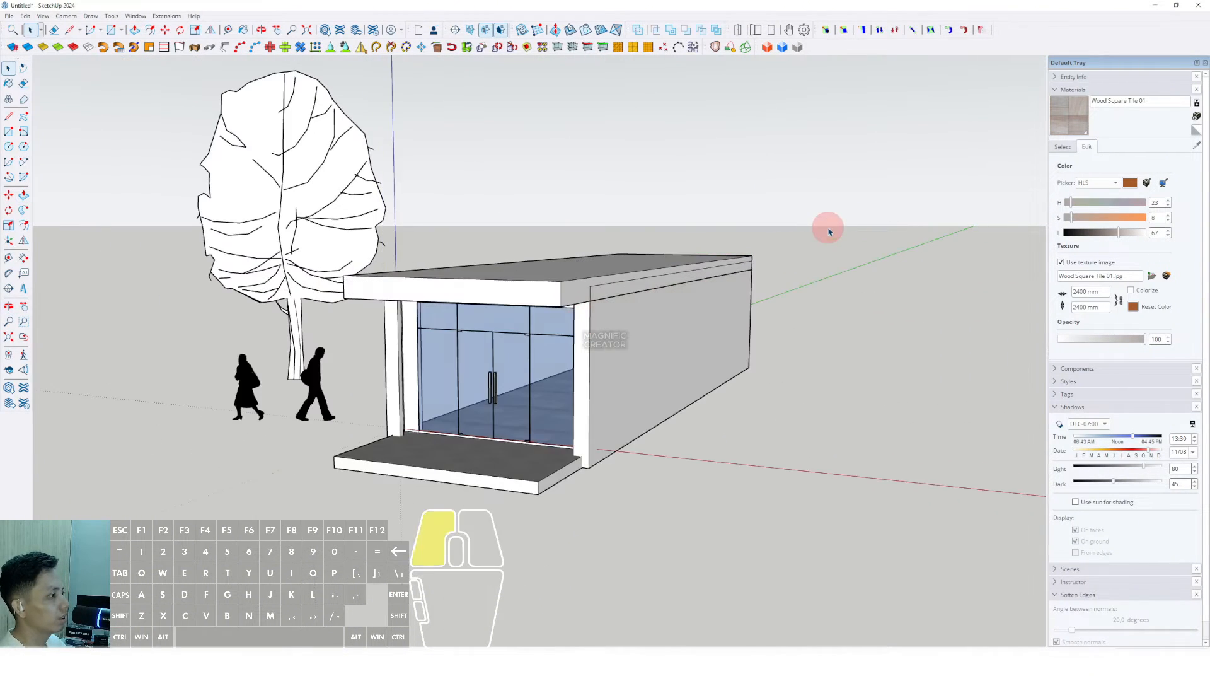
pyautogui.moveTo(829, 231); pyautogui.dragTo(574, 340, button='middle')
pyautogui.click(605, 346)
pyautogui.scroll(2, 548, 351)
pyautogui.moveTo(451, 350); pyautogui.dragTo(503, 357, button='middle')
pyautogui.scroll(2, 455, 272)
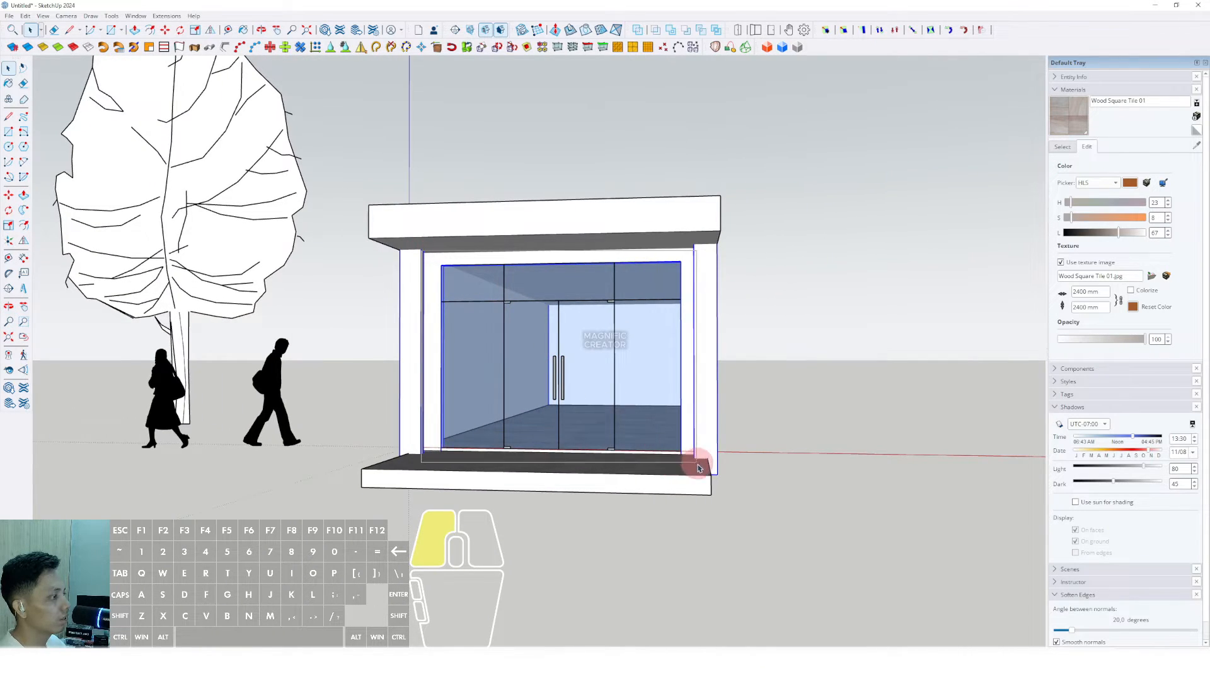
# Step: Group the shopfront and copy it up onto the canopy slab as a second storey
pyautogui.scroll(4, 643, 356)
pyautogui.rightClick(642, 330)
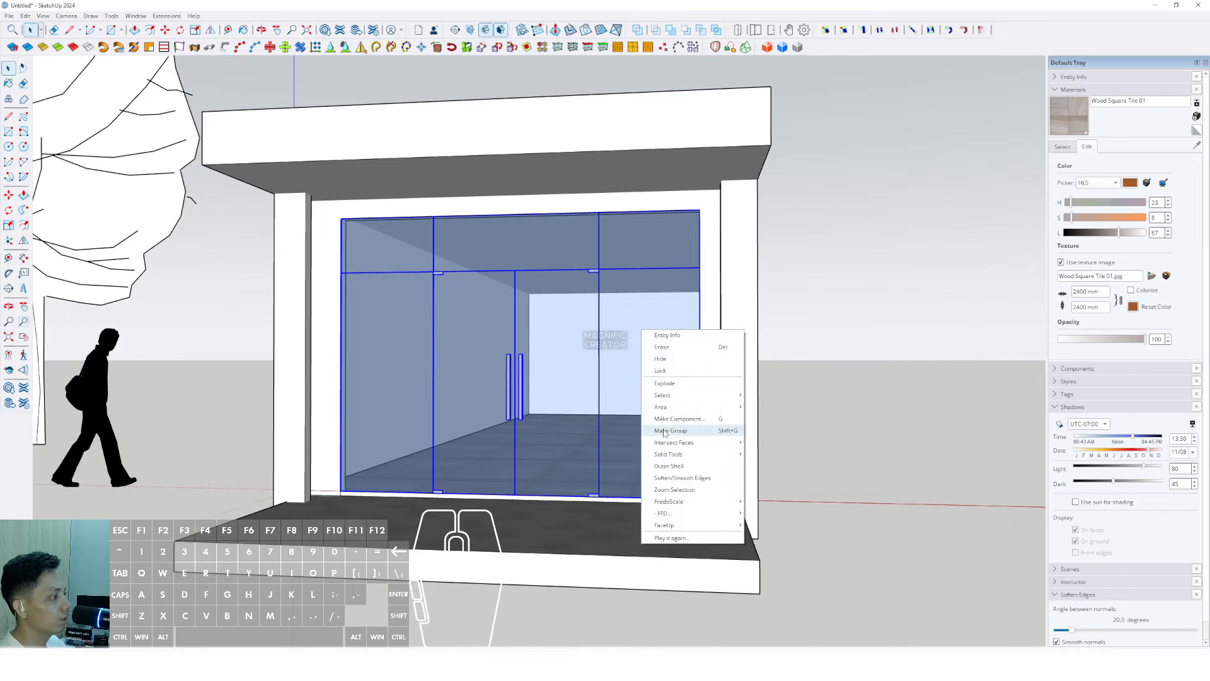
pyautogui.scroll(-5, 637, 349)
pyautogui.moveTo(638, 348); pyautogui.dragTo(578, 300, button='middle')
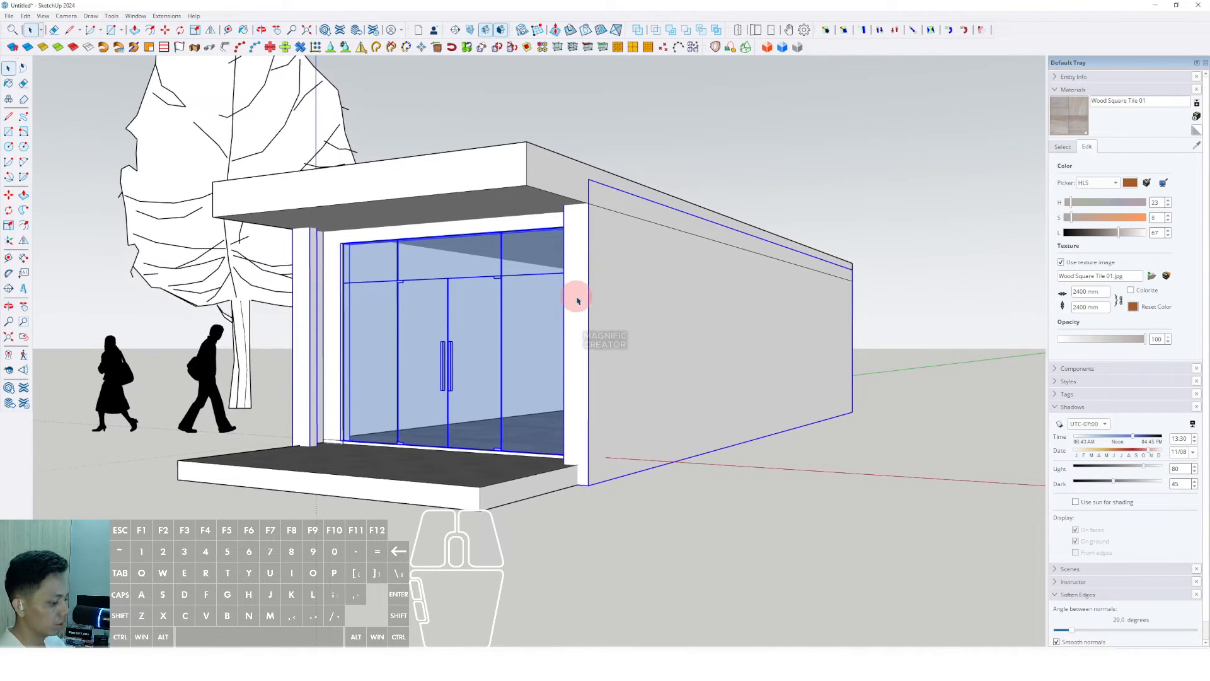
pyautogui.click(589, 486)
pyautogui.keyDown('shift'); pyautogui.scroll(-2, 588, 308); pyautogui.keyUp('shift')
pyautogui.keyDown('shift'); pyautogui.moveTo(589, 220); pyautogui.dragTo(567, 338, button='middle'); pyautogui.keyUp('shift')
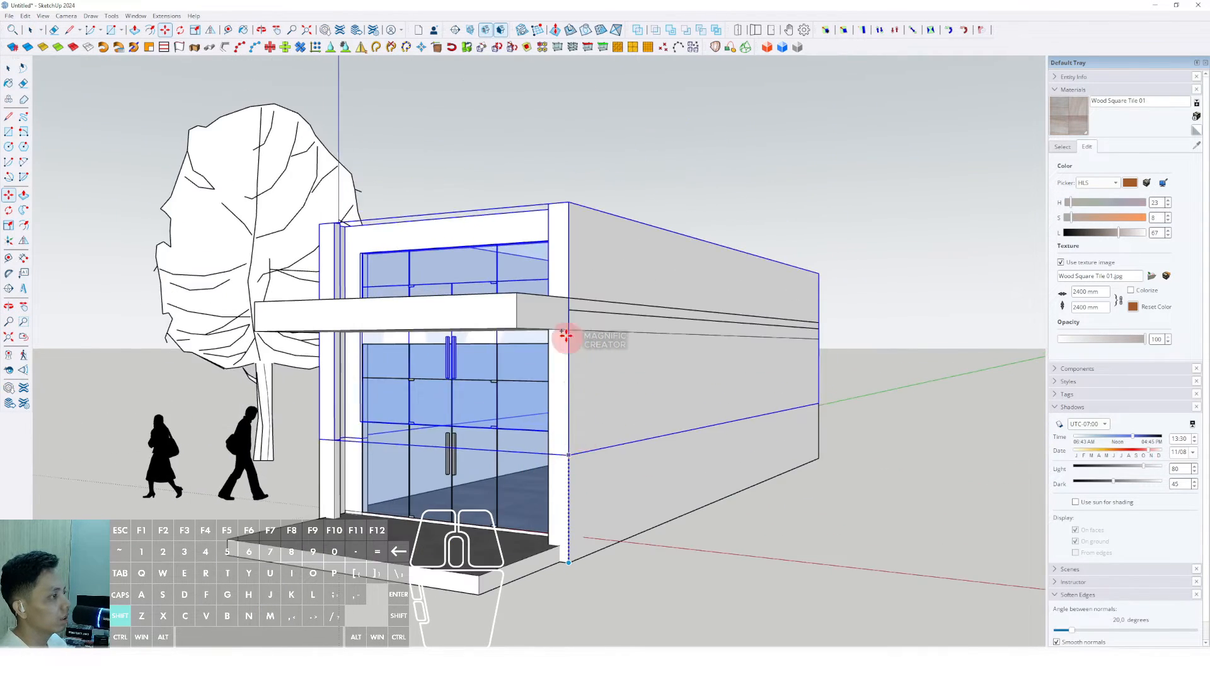
pyautogui.keyDown('shift'); pyautogui.click(515, 296); pyautogui.keyUp('shift')
pyautogui.press('space')
pyautogui.scroll(-2, 520, 300)
pyautogui.moveTo(519, 302); pyautogui.dragTo(578, 294, button='middle')
# Step: Draw a rectangle roof face across the top of the upper storey
pyautogui.click(876, 240)
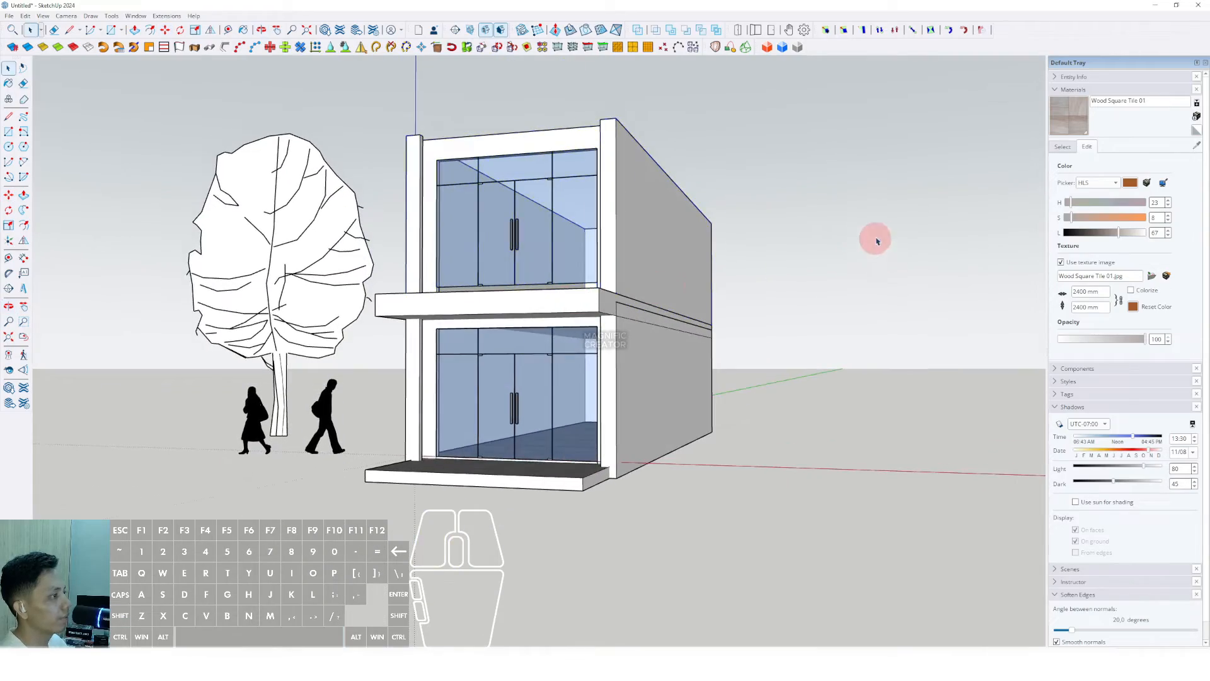
pyautogui.scroll(1, 541, 220)
pyautogui.keyDown('shift'); pyautogui.moveTo(541, 220); pyautogui.dragTo(500, 357, button='middle'); pyautogui.keyUp('shift')
pyautogui.scroll(-2, 530, 346)
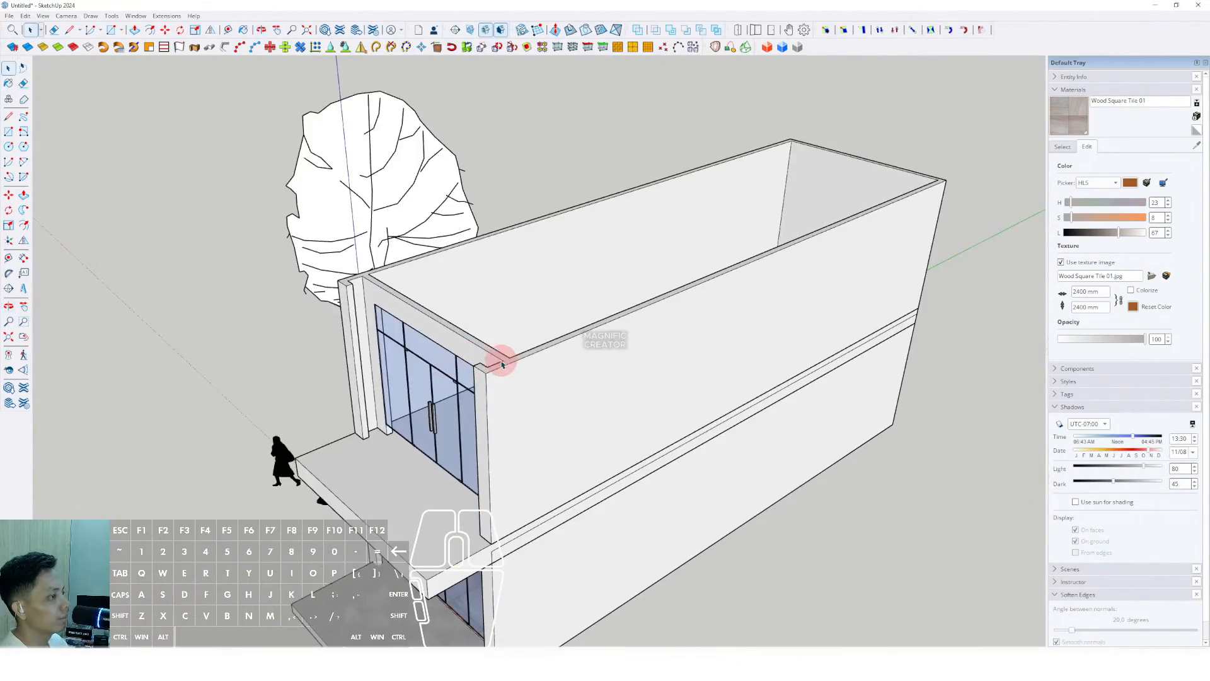
pyautogui.press('r')
pyautogui.click(905, 157)
pyautogui.scroll(1, 389, 289)
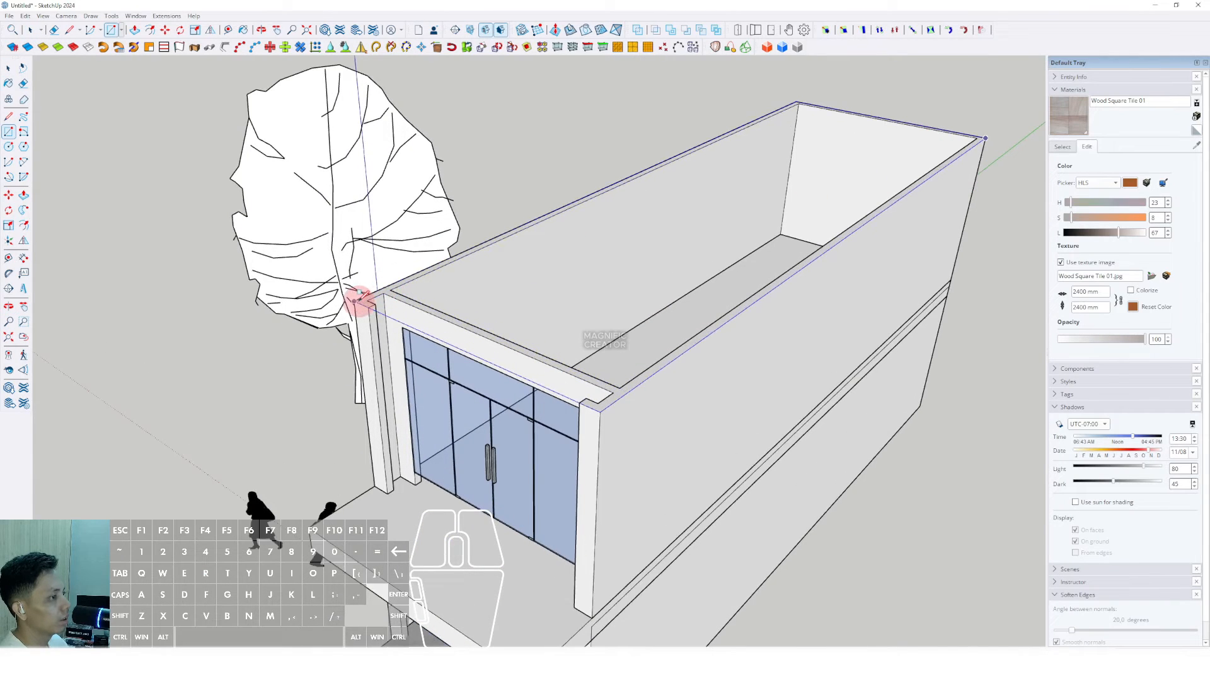
pyautogui.click(359, 300)
pyautogui.moveTo(359, 299); pyautogui.dragTo(413, 263, button='middle')
pyautogui.press('s')
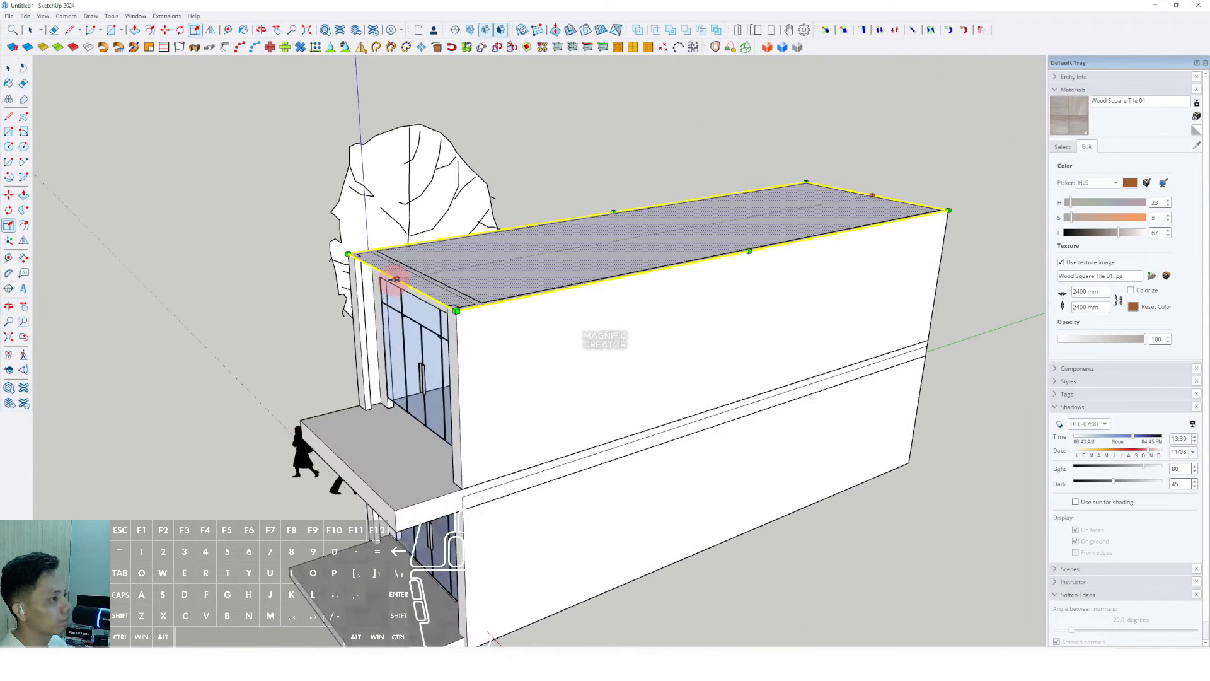
pyautogui.moveTo(392, 510); pyautogui.dragTo(697, 208, button='middle')
pyautogui.scroll(2, 675, 313)
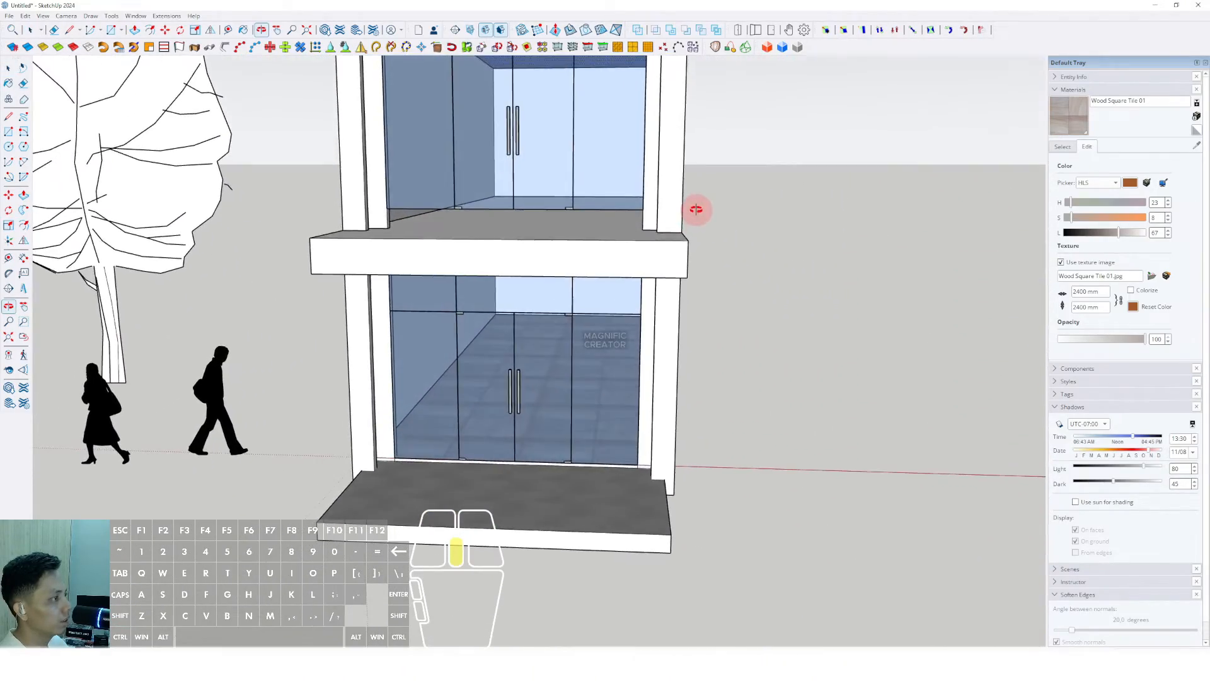
# Step: Select the upper storey's window group and frame, and hide the rest of the model
pyautogui.scroll(4, 694, 235)
pyautogui.keyDown('shift'); pyautogui.moveTo(636, 257); pyautogui.dragTo(645, 366, button='middle'); pyautogui.keyUp('shift')
pyautogui.moveTo(644, 366); pyautogui.dragTo(596, 277, button='middle')
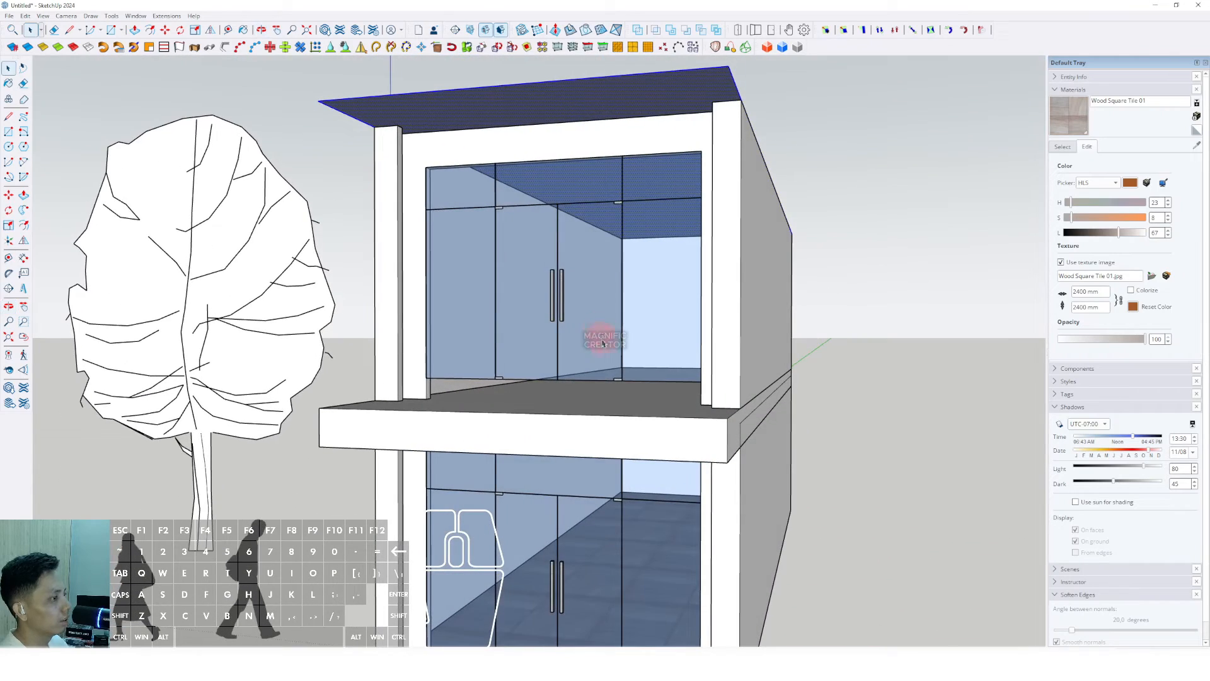
pyautogui.moveTo(603, 344); pyautogui.dragTo(617, 305, button='middle')
pyautogui.click(670, 325)
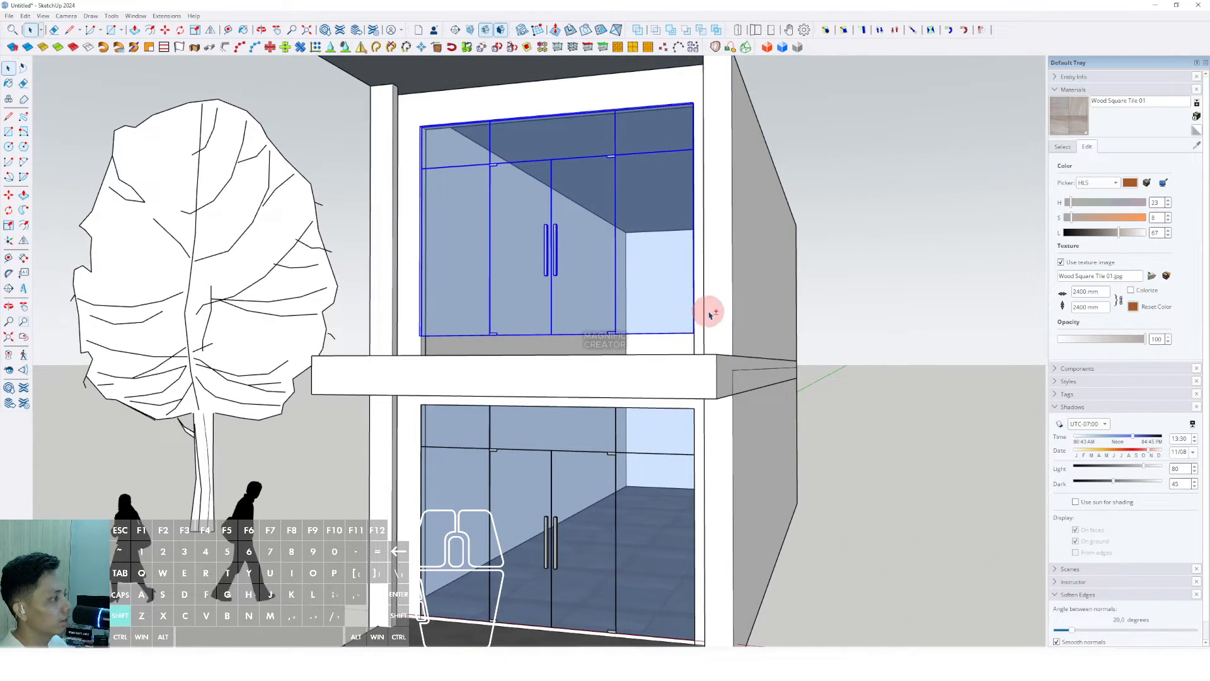
pyautogui.keyDown('shift'); pyautogui.click(724, 318); pyautogui.keyUp('shift')
pyautogui.scroll(3, 722, 331)
pyautogui.moveTo(722, 335); pyautogui.dragTo(708, 275, button='middle')
pyautogui.tripleClick(726, 327)
pyautogui.scroll(1, 724, 327)
pyautogui.press('i')
pyautogui.scroll(1, 725, 361)
# Step: Push the upper storey's bottom face down to the slab top and close the group
pyautogui.press('v')
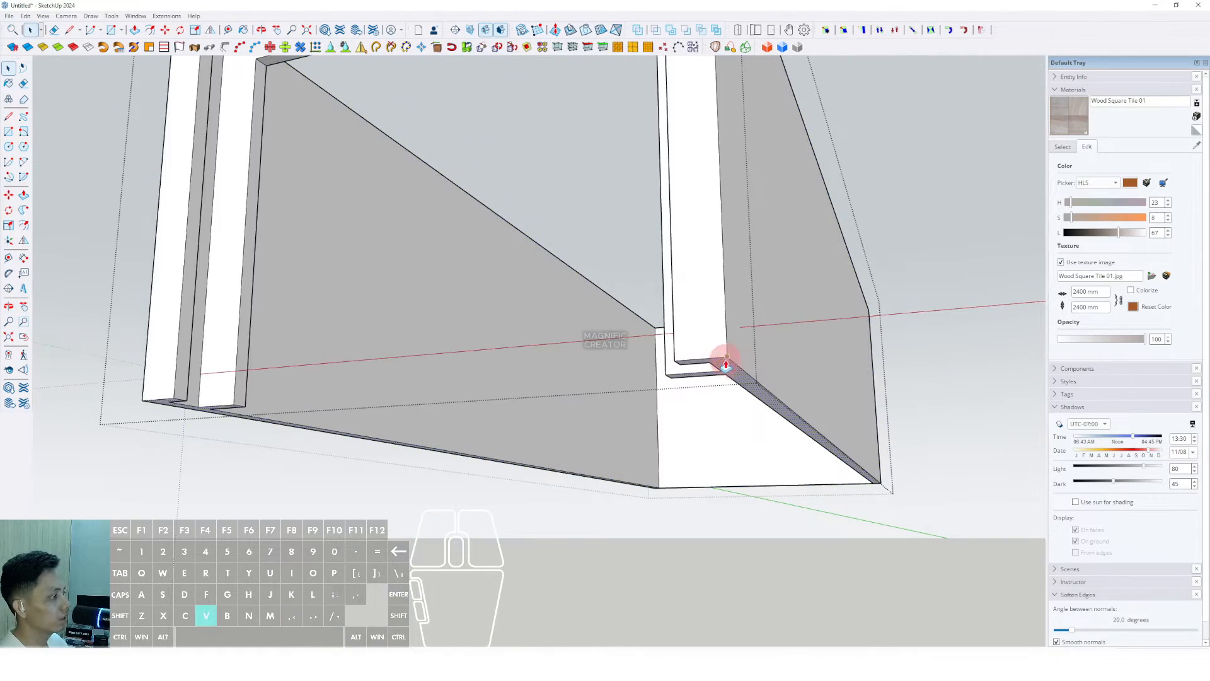
pyautogui.click(696, 334)
pyautogui.press('i')
pyautogui.moveTo(699, 332); pyautogui.dragTo(694, 352, button='middle')
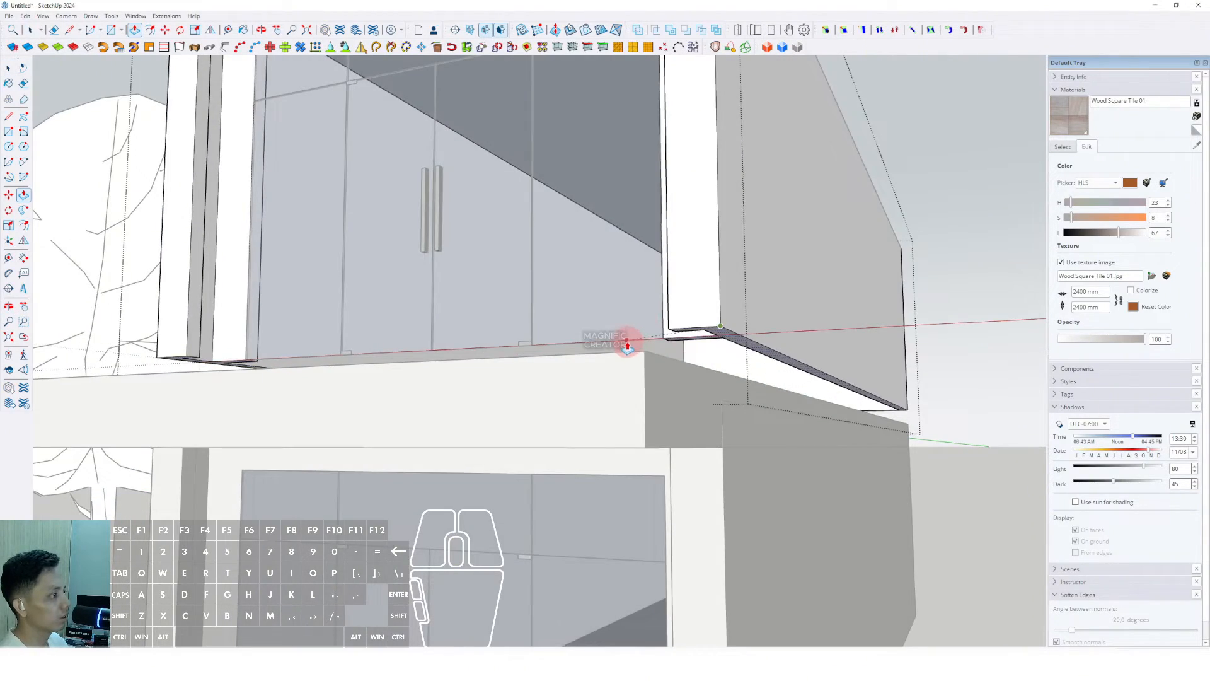
pyautogui.click(627, 340)
pyautogui.press('space')
pyautogui.scroll(-1, 635, 335)
pyautogui.scroll(-1, 636, 338)
pyautogui.click(931, 249)
# Step: Delete the extra roof slab from the top of the upper storey
pyautogui.scroll(-2, 633, 315)
pyautogui.moveTo(618, 309); pyautogui.dragTo(757, 328, button='middle')
pyautogui.moveTo(863, 223); pyautogui.dragTo(624, 281)
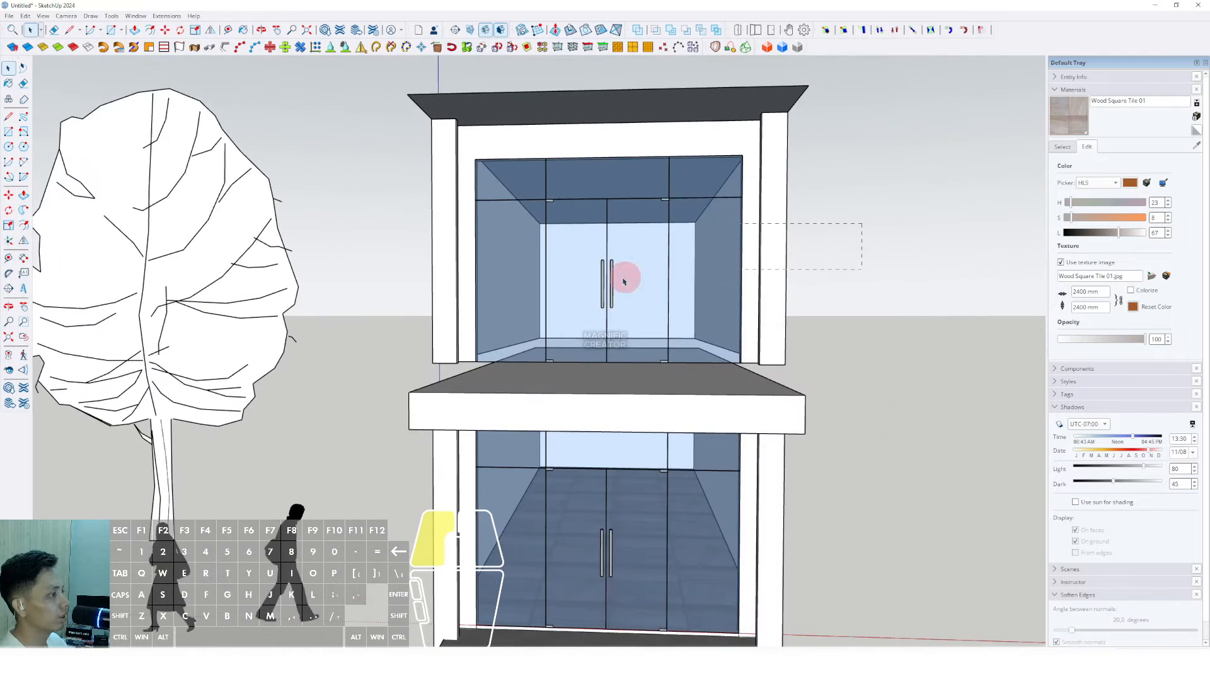
pyautogui.moveTo(397, 312); pyautogui.dragTo(706, 288, button='middle')
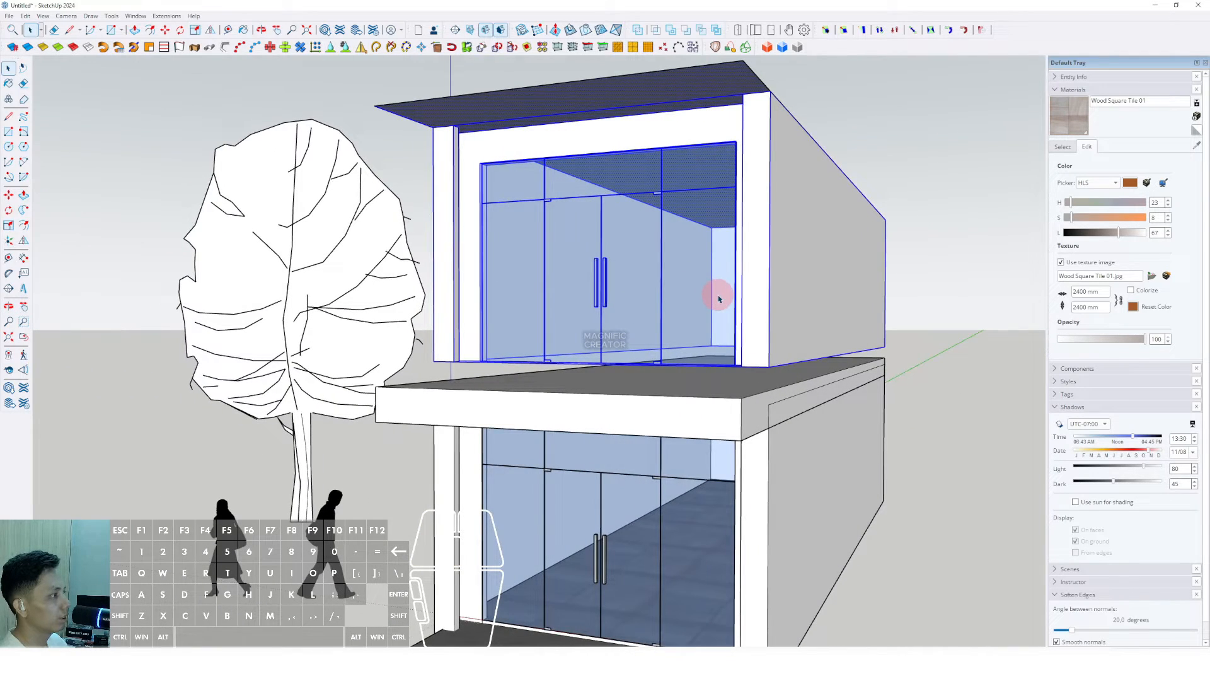
pyautogui.scroll(-1, 718, 298)
pyautogui.click(899, 189)
pyautogui.press('Delete')
# Step: Move the upper storey back on the slab so the slab projects as a balcony
pyautogui.click(794, 272)
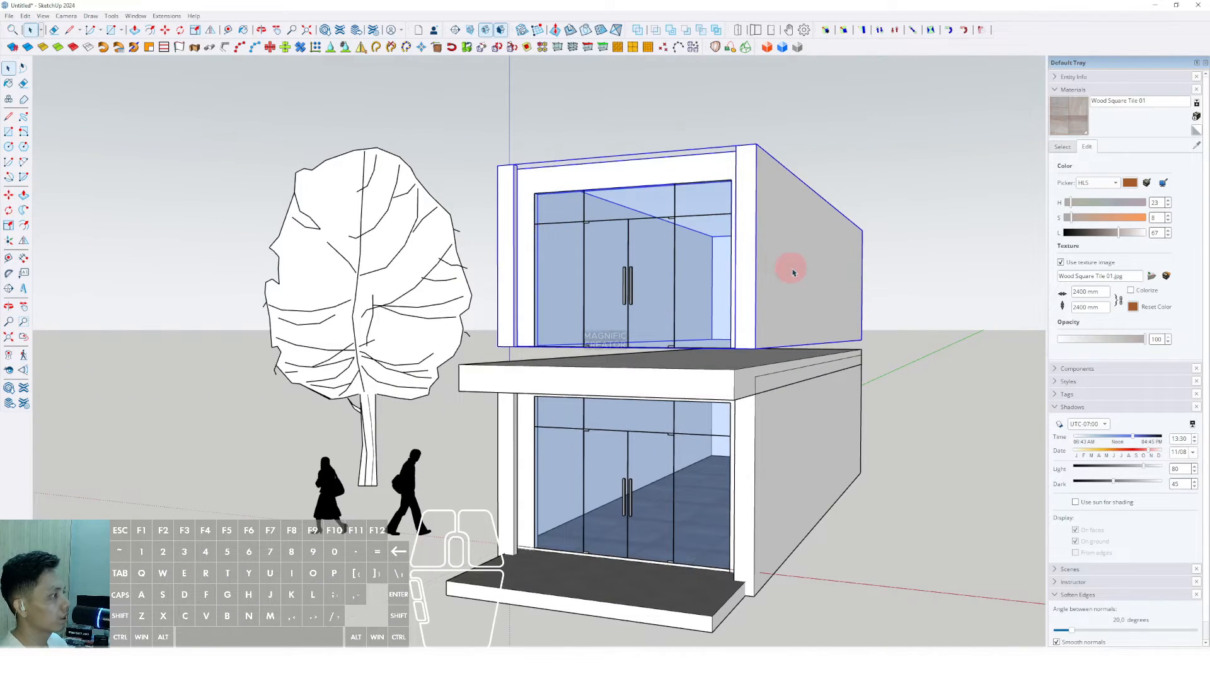
pyautogui.moveTo(527, 294); pyautogui.dragTo(767, 324, button='middle')
pyautogui.scroll(3, 708, 283)
pyautogui.press('m')
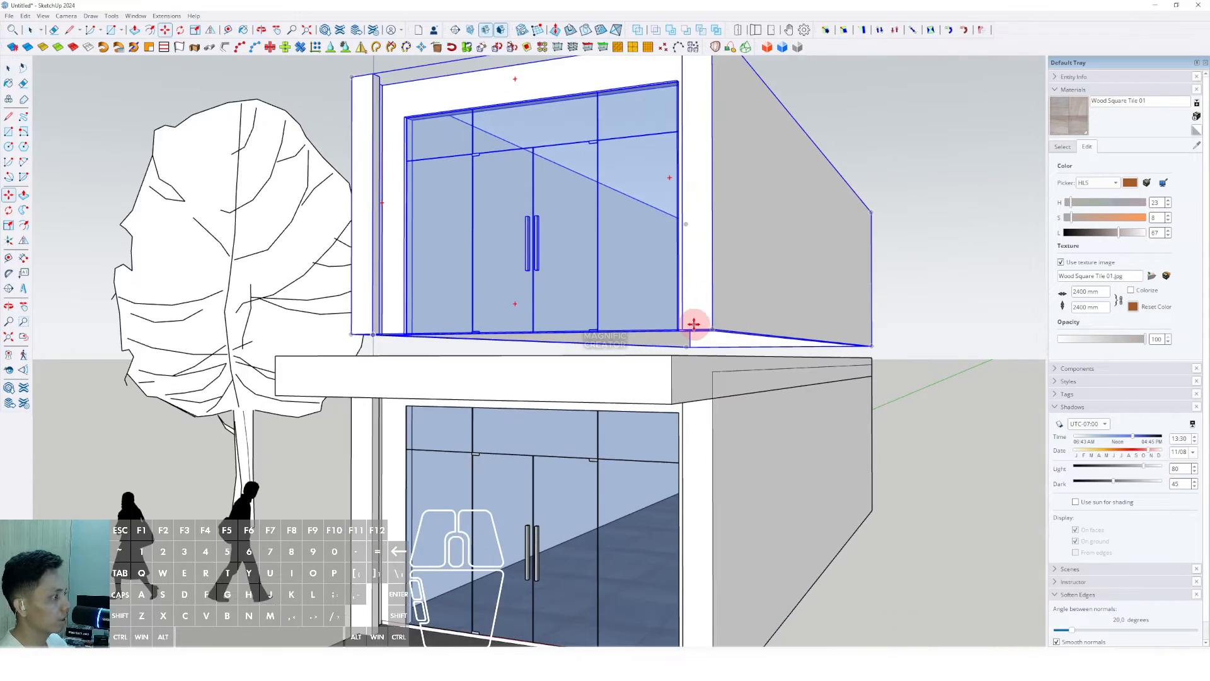
pyautogui.click(713, 326)
pyautogui.keyDown('shift'); pyautogui.click(668, 355); pyautogui.keyUp('shift')
pyautogui.scroll(-4, 679, 325)
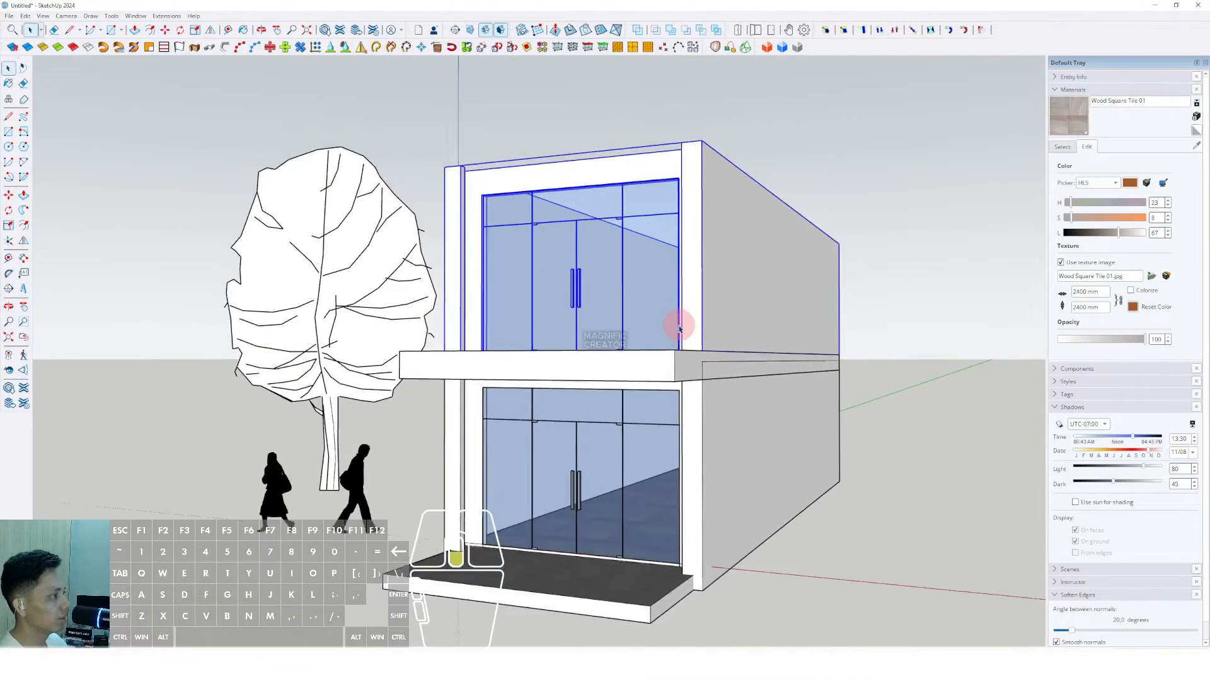
pyautogui.scroll(2, 640, 384)
pyautogui.moveTo(641, 328); pyautogui.dragTo(699, 427, button='middle')
pyautogui.scroll(4, 700, 427)
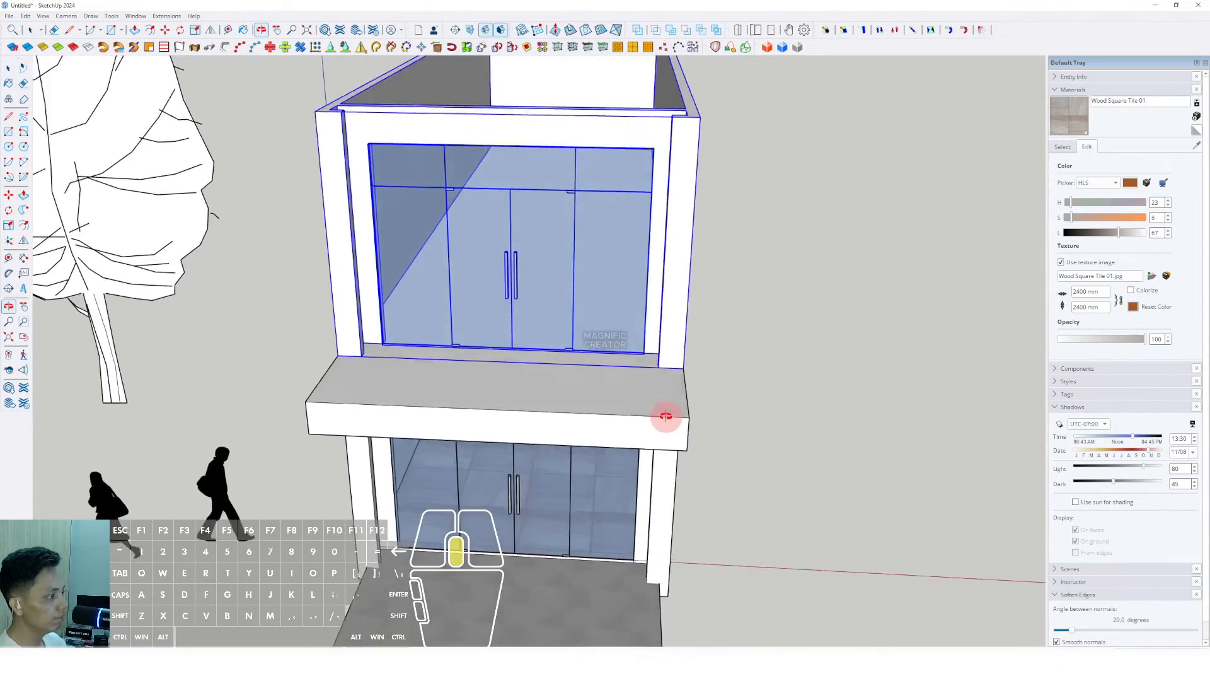
# Step: Draw an edge along the slab to its corner and select the corner's vertical edge
pyautogui.press('l')
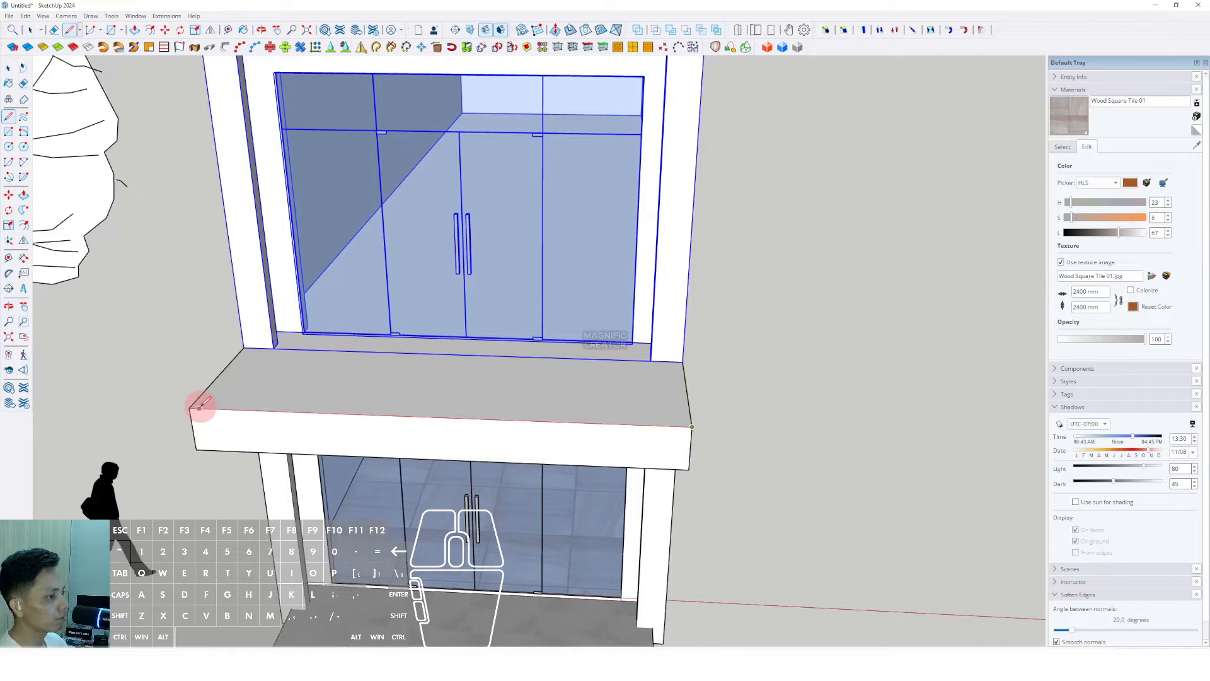
pyautogui.click(190, 408)
pyautogui.press('space')
pyautogui.scroll(2, 632, 394)
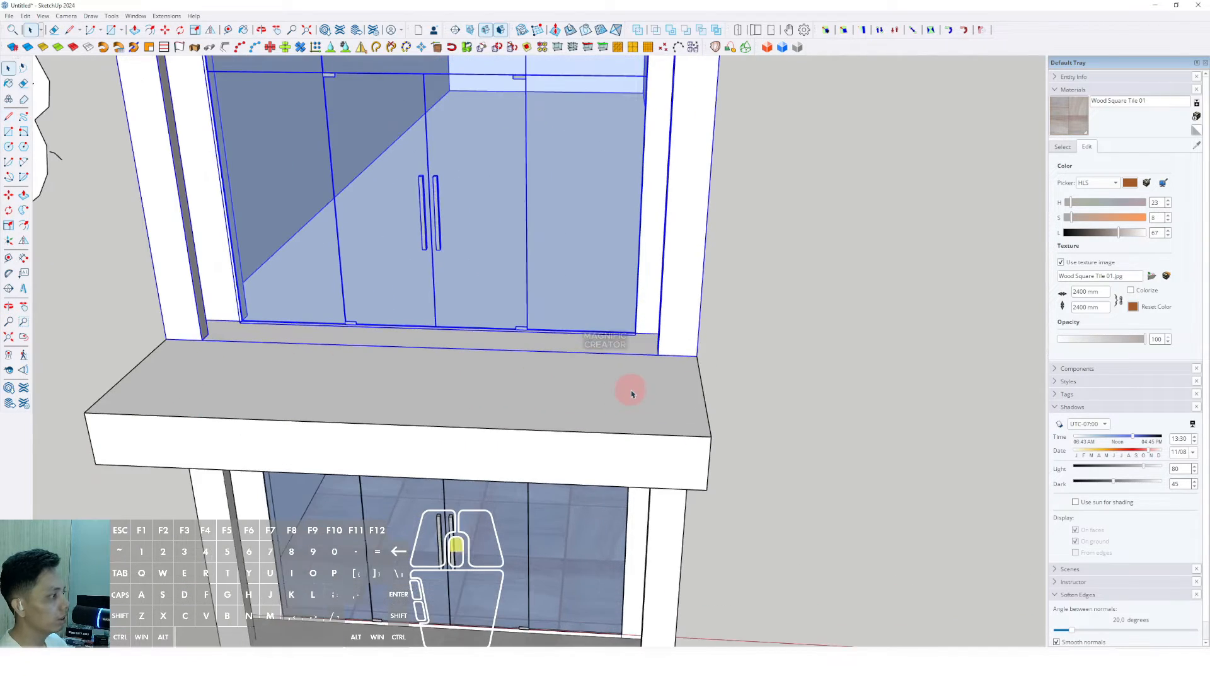
pyautogui.click(701, 372)
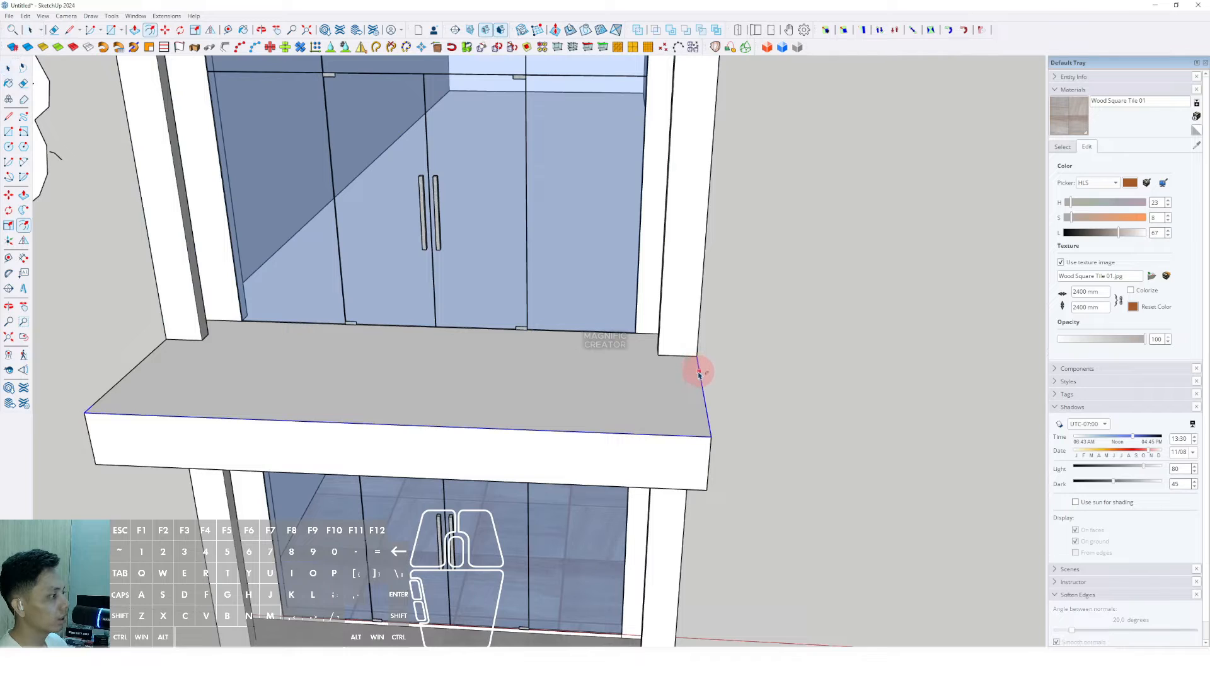
# Step: Inset an outline on the slab top and recess its inner face, leaving a raised border
pyautogui.press('Return')
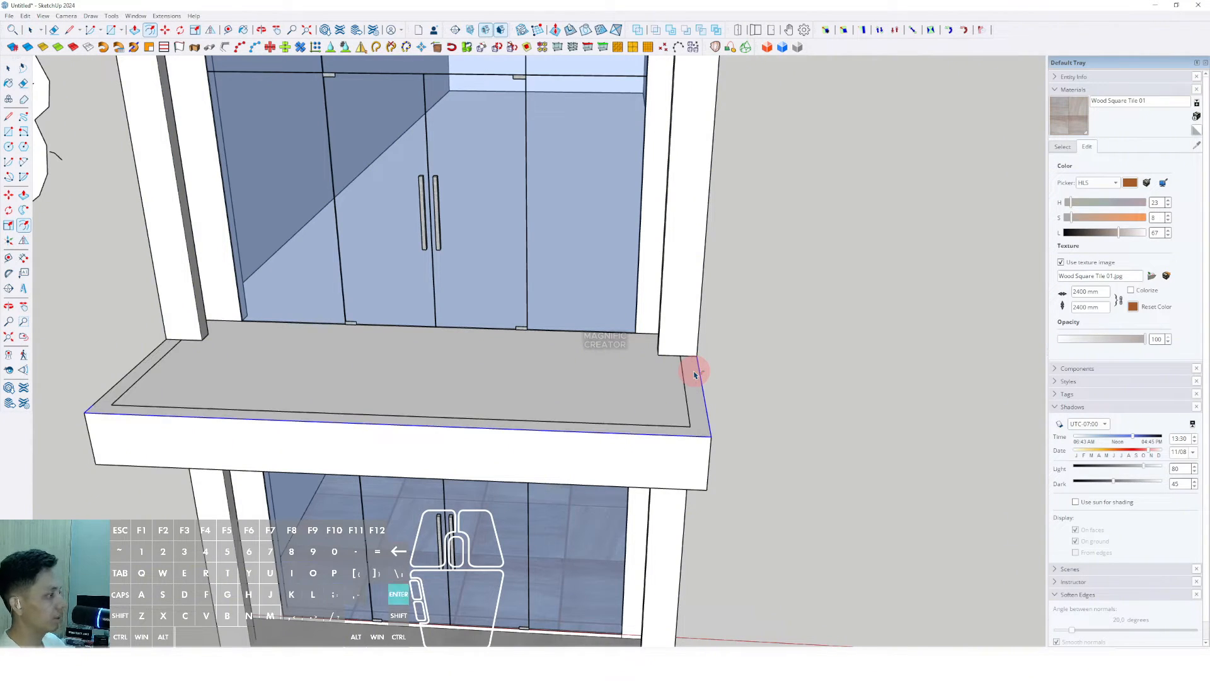
pyautogui.scroll(1, 696, 374)
pyautogui.press('l')
pyautogui.scroll(-4, 669, 350)
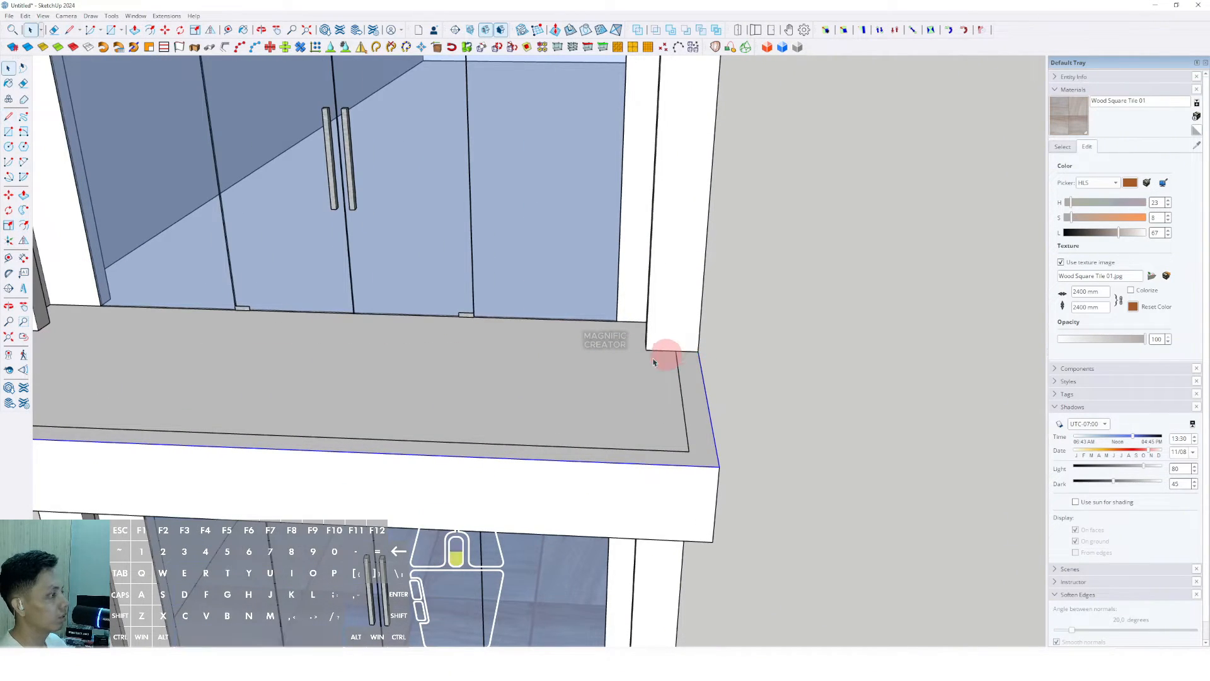
pyautogui.scroll(5, 271, 334)
pyautogui.press('space')
pyautogui.scroll(-1, 286, 351)
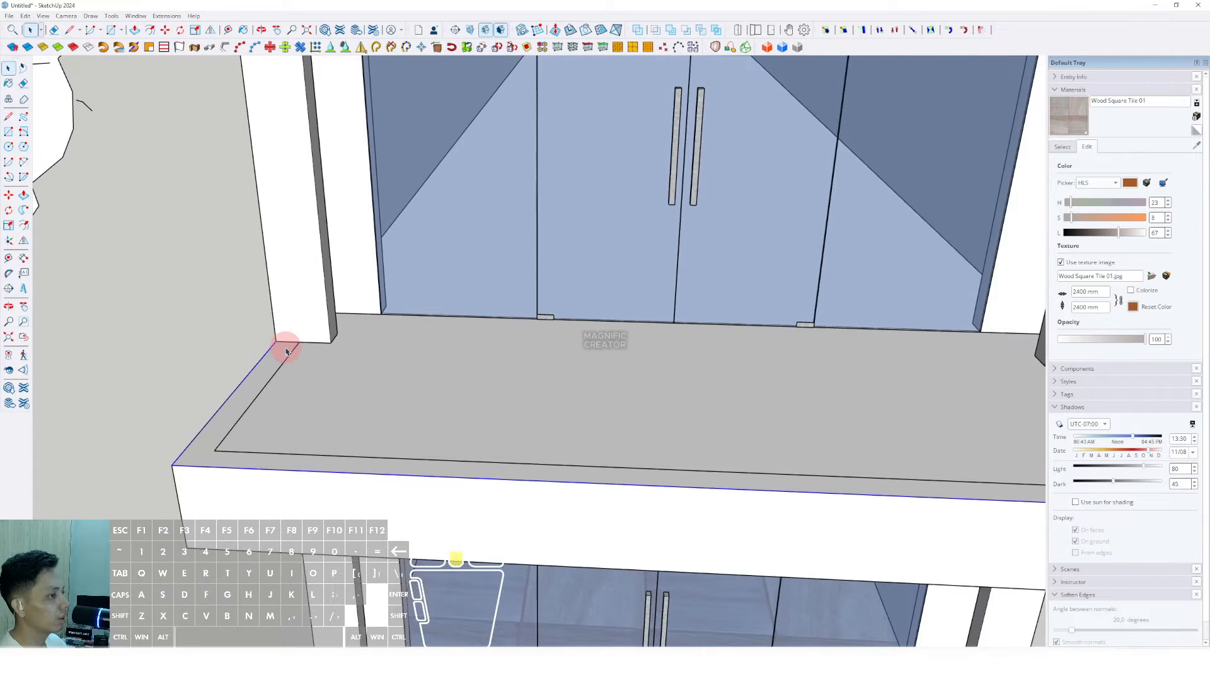
pyautogui.moveTo(296, 345); pyautogui.dragTo(293, 337)
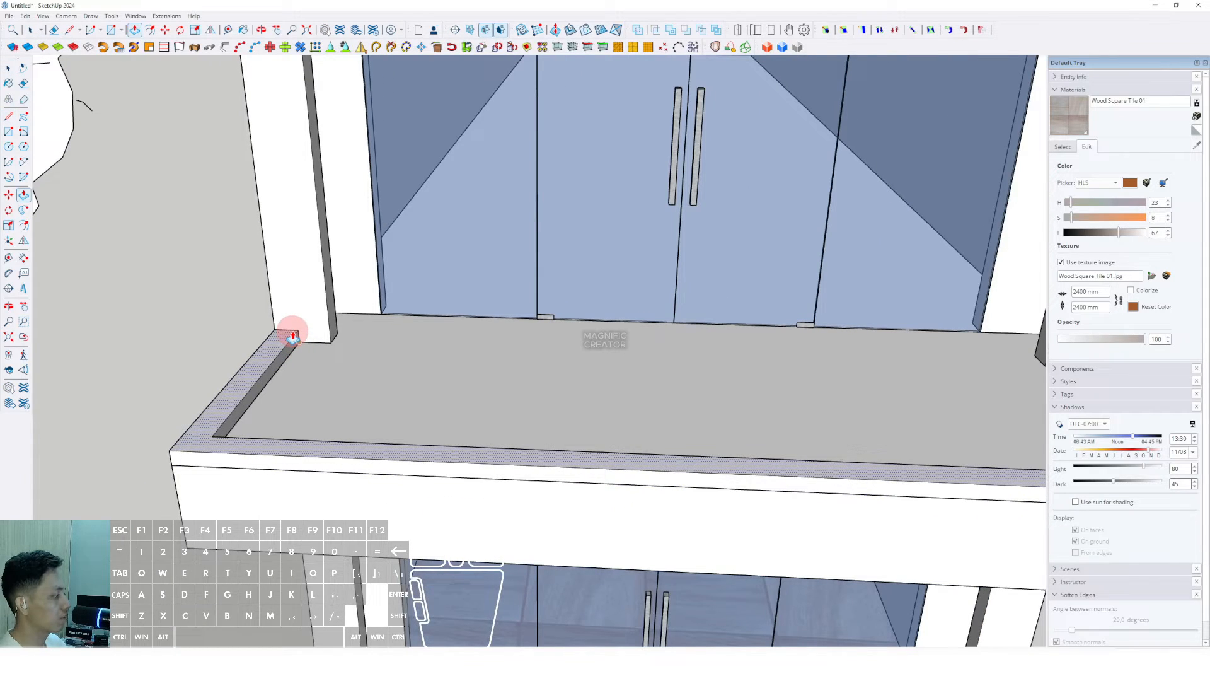
pyautogui.press('Return')
pyautogui.press('space')
# Step: Make the slab border geometry into a group
pyautogui.tripleClick(285, 335)
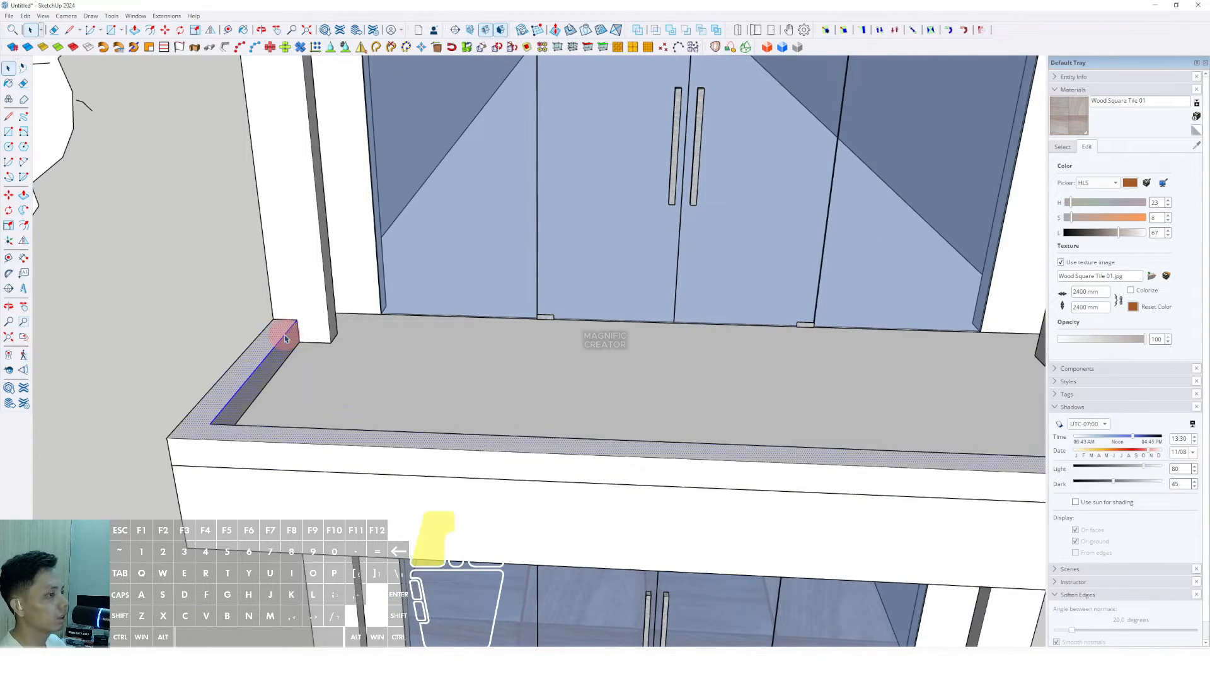
pyautogui.rightClick(284, 334)
pyautogui.click(322, 420)
pyautogui.scroll(-5, 323, 416)
pyautogui.scroll(6, 796, 393)
# Step: Draw edge lines along the slab rim from its left corner to its back corner
pyautogui.press('l')
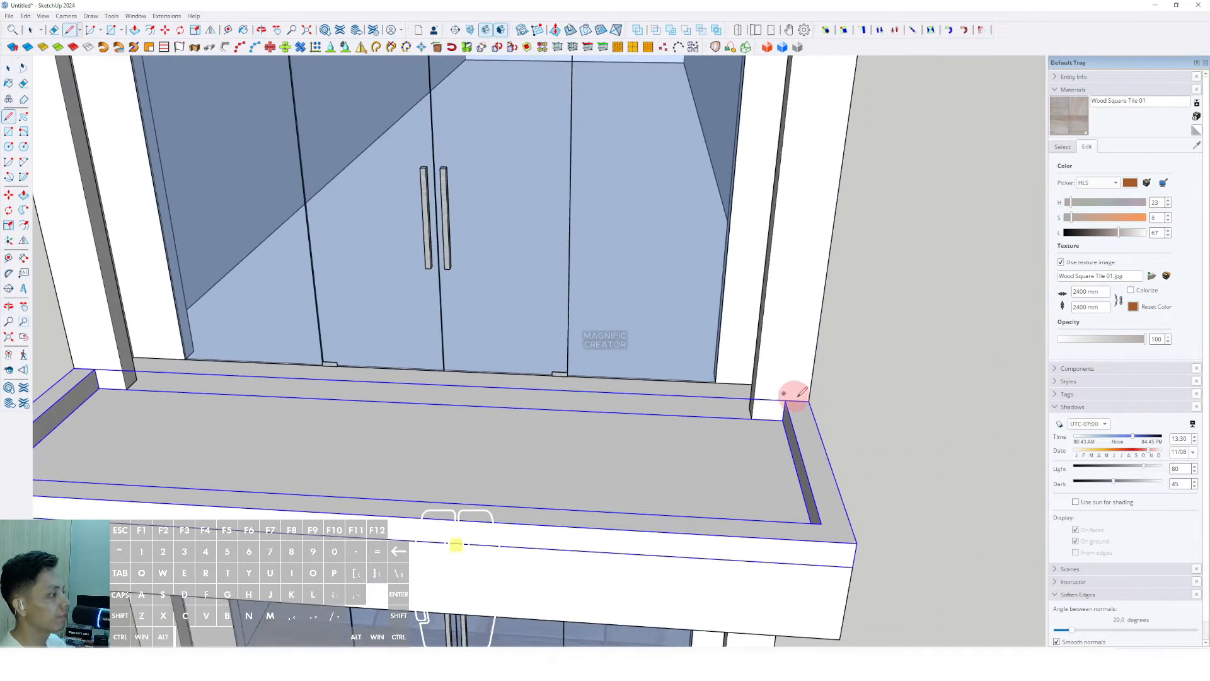
pyautogui.scroll(-1, 825, 492)
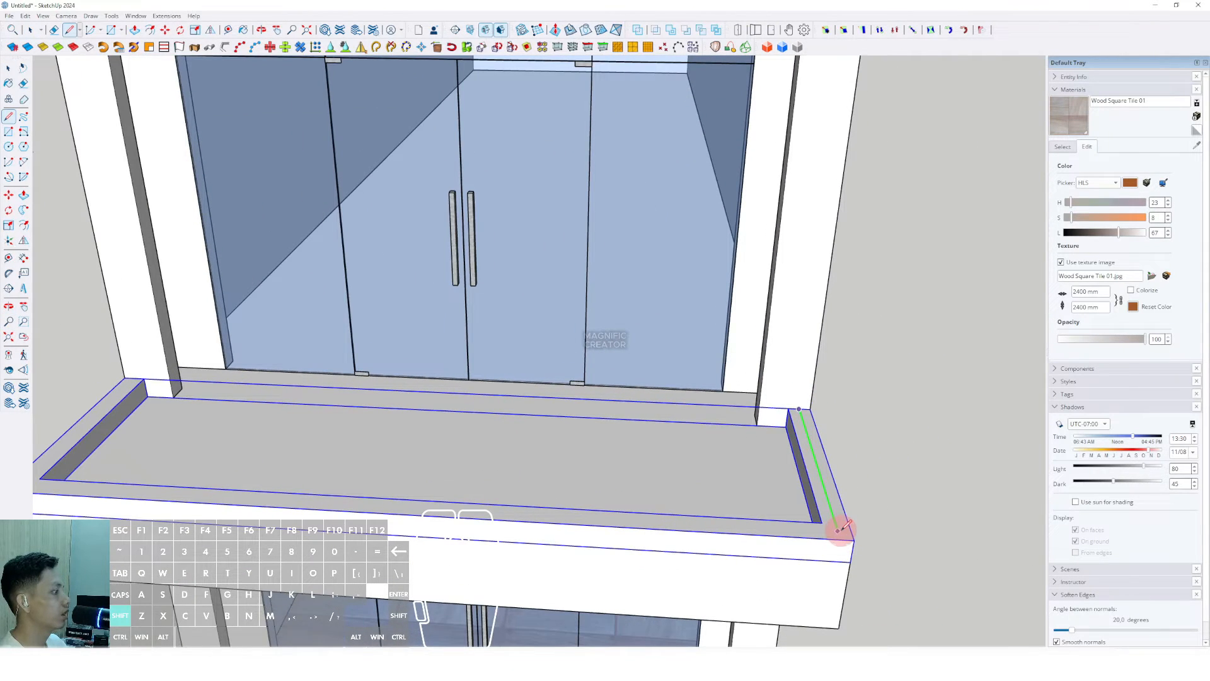
pyautogui.scroll(-2, 699, 514)
pyautogui.scroll(3, 309, 471)
pyautogui.click(299, 471)
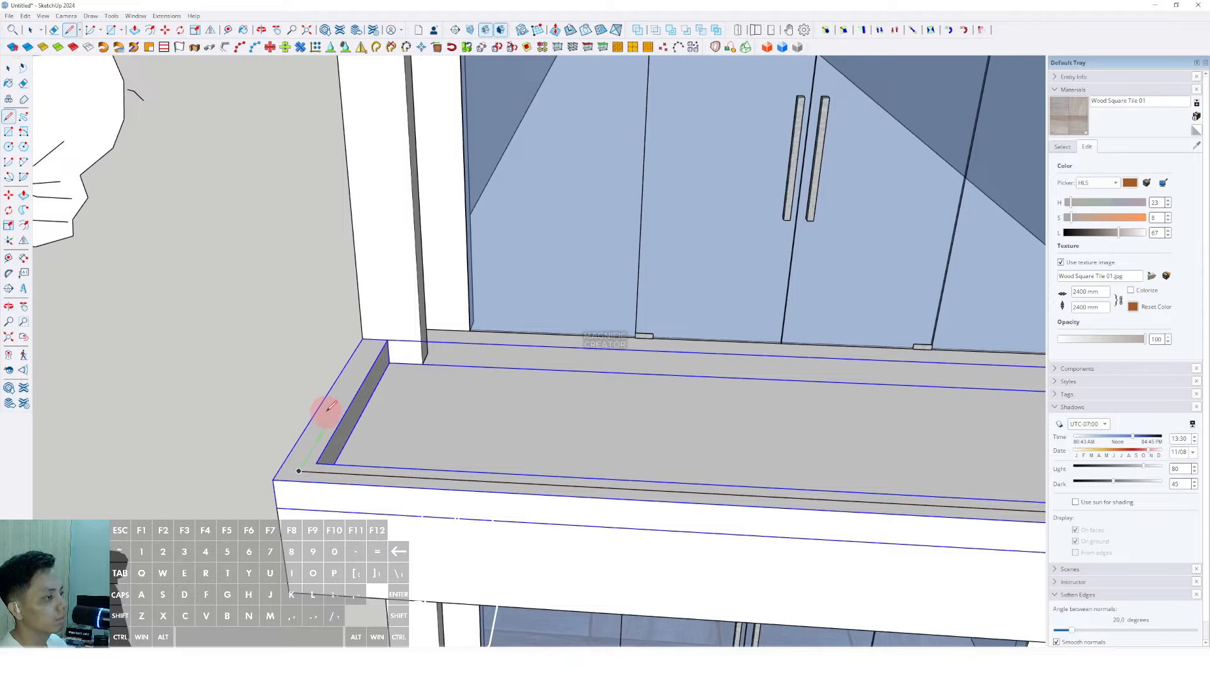
pyautogui.click(376, 334)
# Step: Push/Pull the thin strip along the slab edge upward into a tall railing wall
pyautogui.press('p')
pyautogui.scroll(3, 374, 345)
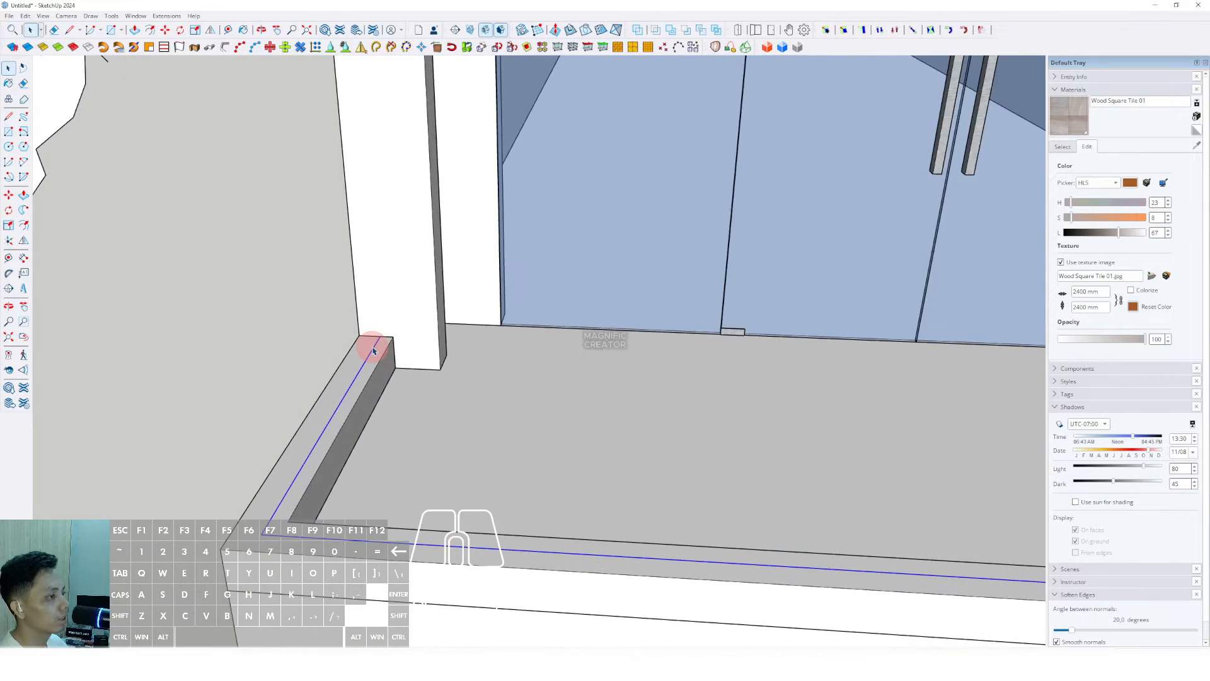
pyautogui.click(374, 345)
pyautogui.press('Return')
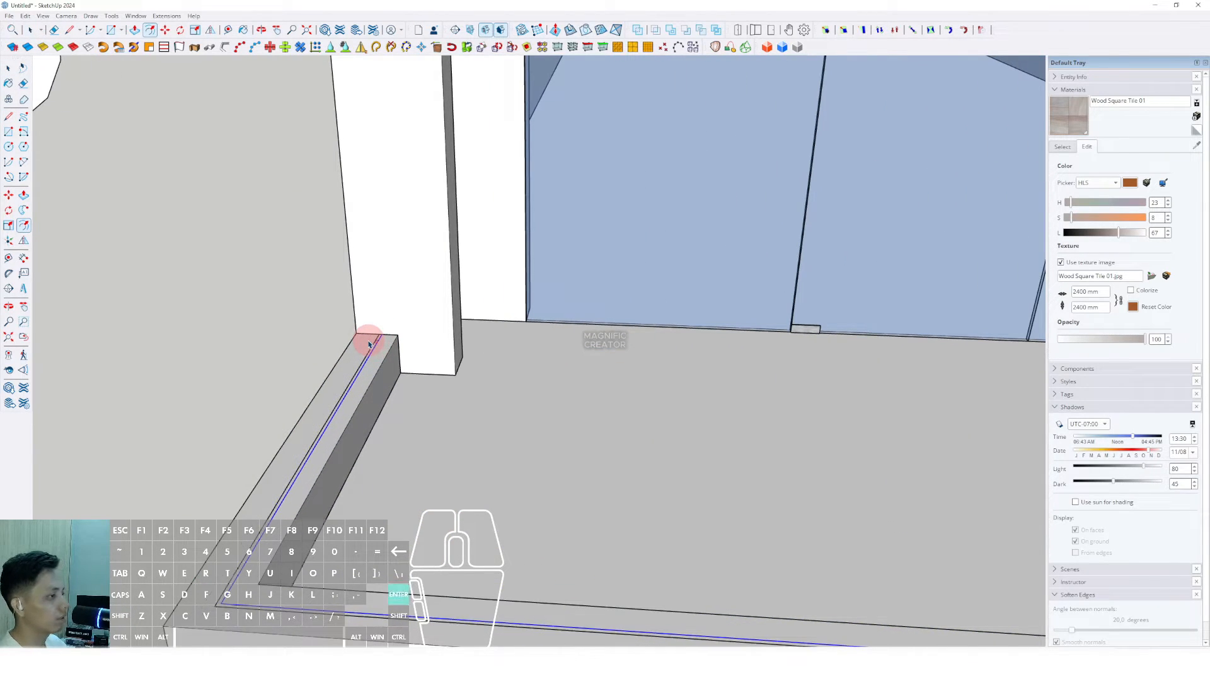
pyautogui.scroll(4, 368, 344)
pyautogui.press('l')
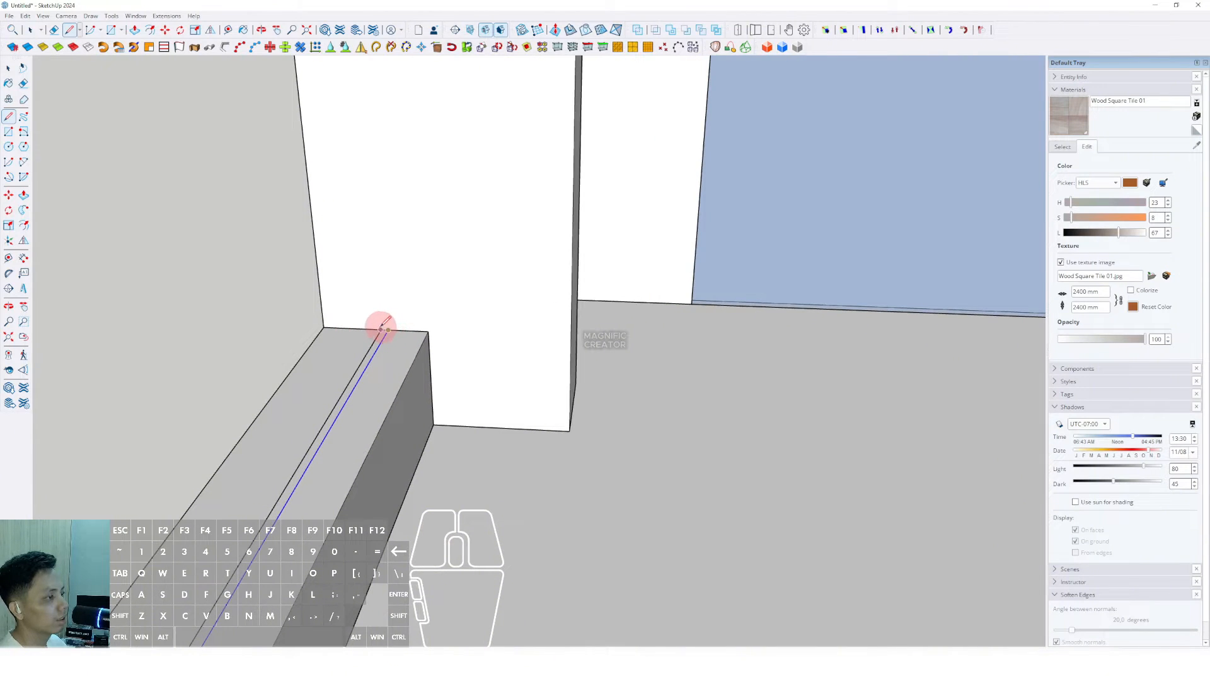
pyautogui.moveTo(381, 328); pyautogui.dragTo(542, 313, button='middle')
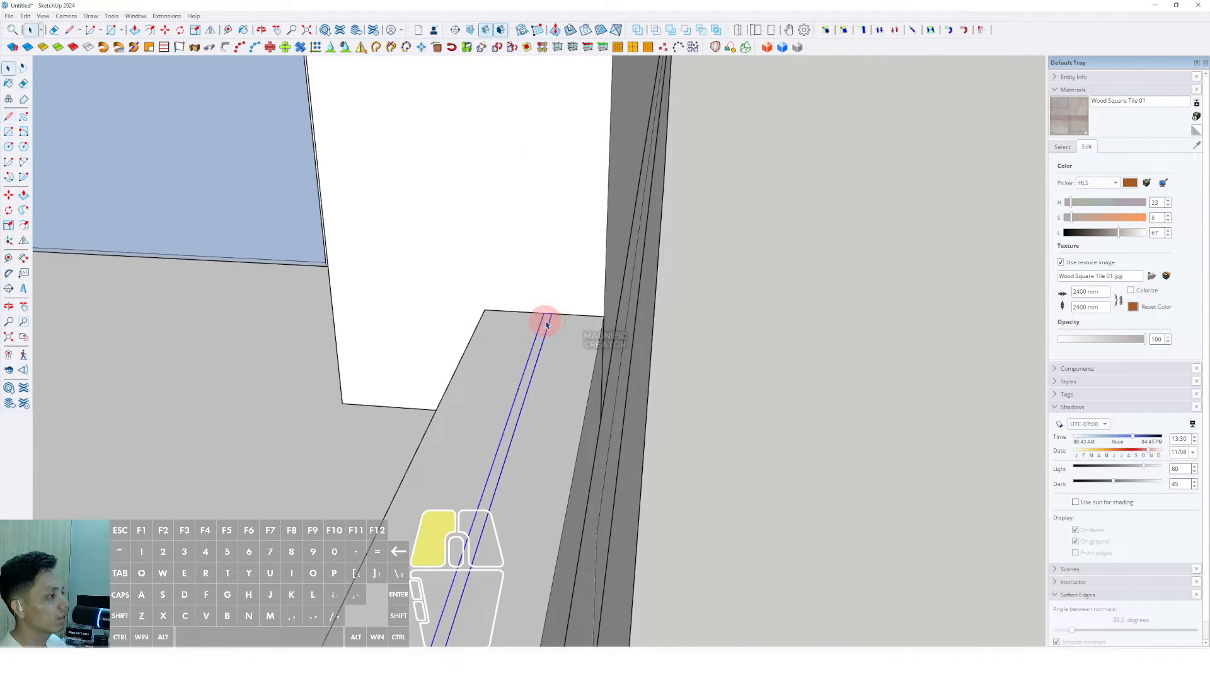
pyautogui.moveTo(542, 345); pyautogui.dragTo(542, 238)
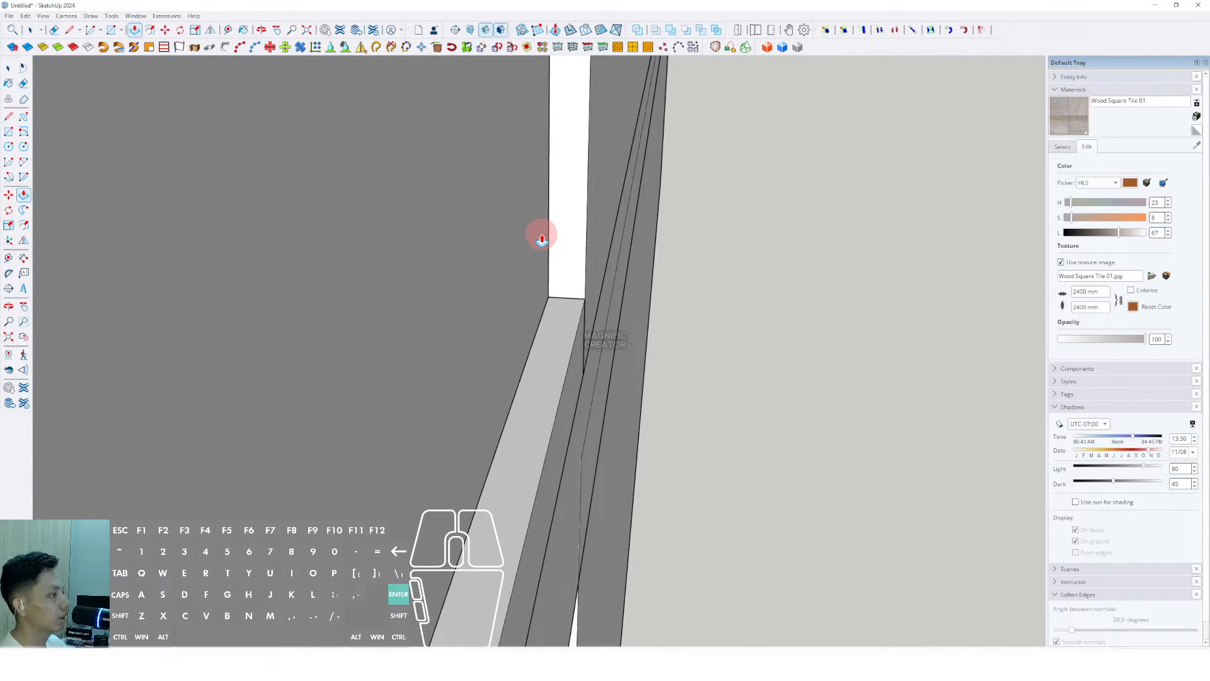
pyautogui.press('space')
# Step: Select all the connected railing geometry and paint it Translucent Glass Blue sampled from the shopfront window
pyautogui.scroll(-5, 567, 271)
pyautogui.click(510, 273)
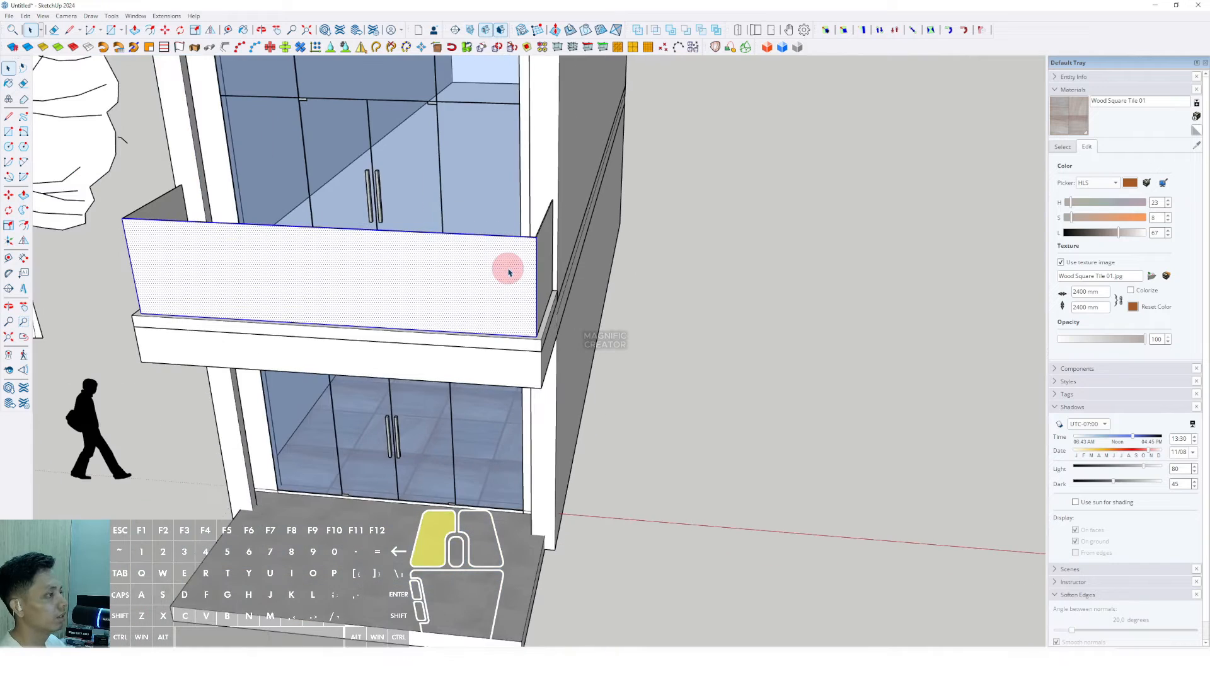
pyautogui.rightClick(509, 272)
pyautogui.moveTo(555, 341)
pyautogui.click(599, 353)
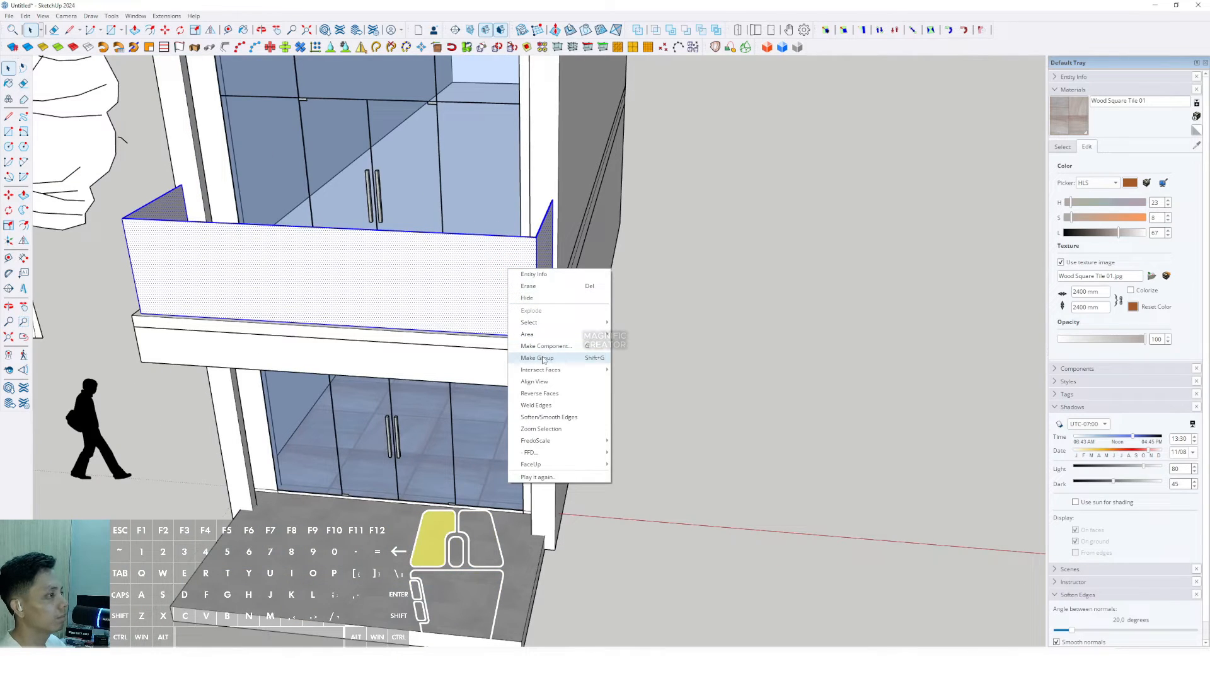
pyautogui.click(1070, 154)
pyautogui.click(477, 136)
pyautogui.click(465, 249)
pyautogui.moveTo(465, 249)
pyautogui.mouseDown(button='middle')
pyautogui.moveTo(481, 300)
pyautogui.moveTo(559, 148)
pyautogui.moveTo(492, 242)
pyautogui.moveTo(637, 225)
pyautogui.moveTo(467, 238)
pyautogui.moveTo(488, 199)
pyautogui.moveTo(522, 195)
pyautogui.moveTo(511, 313)
pyautogui.moveTo(595, 370)
pyautogui.moveTo(588, 327)
pyautogui.moveTo(676, 132)
pyautogui.mouseUp(button='middle')
pyautogui.scroll(-3, 467, 237)
# Step: Draw a roof rectangle over the top of the building
pyautogui.press('r')
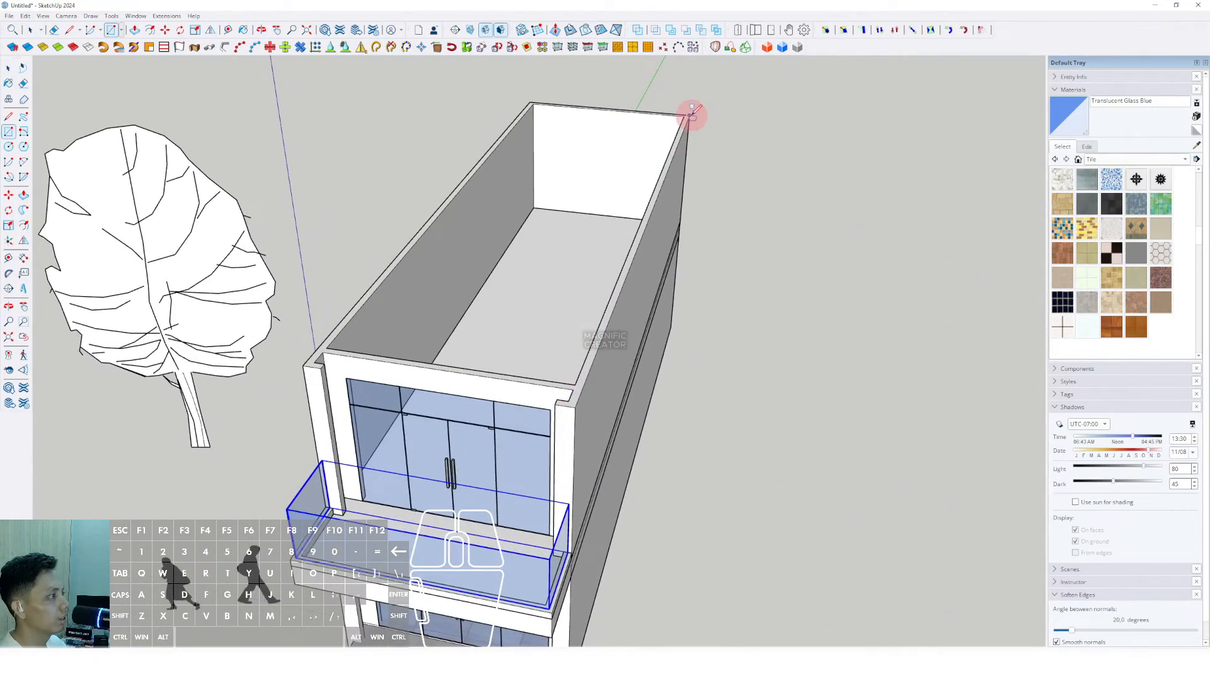
pyautogui.scroll(1, 303, 366)
pyautogui.click(302, 368)
pyautogui.press('space')
pyautogui.scroll(-4, 328, 353)
# Step: Scale the roof face forward so it overhangs the front of the building
pyautogui.moveTo(404, 334); pyautogui.dragTo(271, 274, button='middle')
pyautogui.doubleClick(471, 272)
pyautogui.press('s')
pyautogui.moveTo(405, 287); pyautogui.dragTo(419, 431)
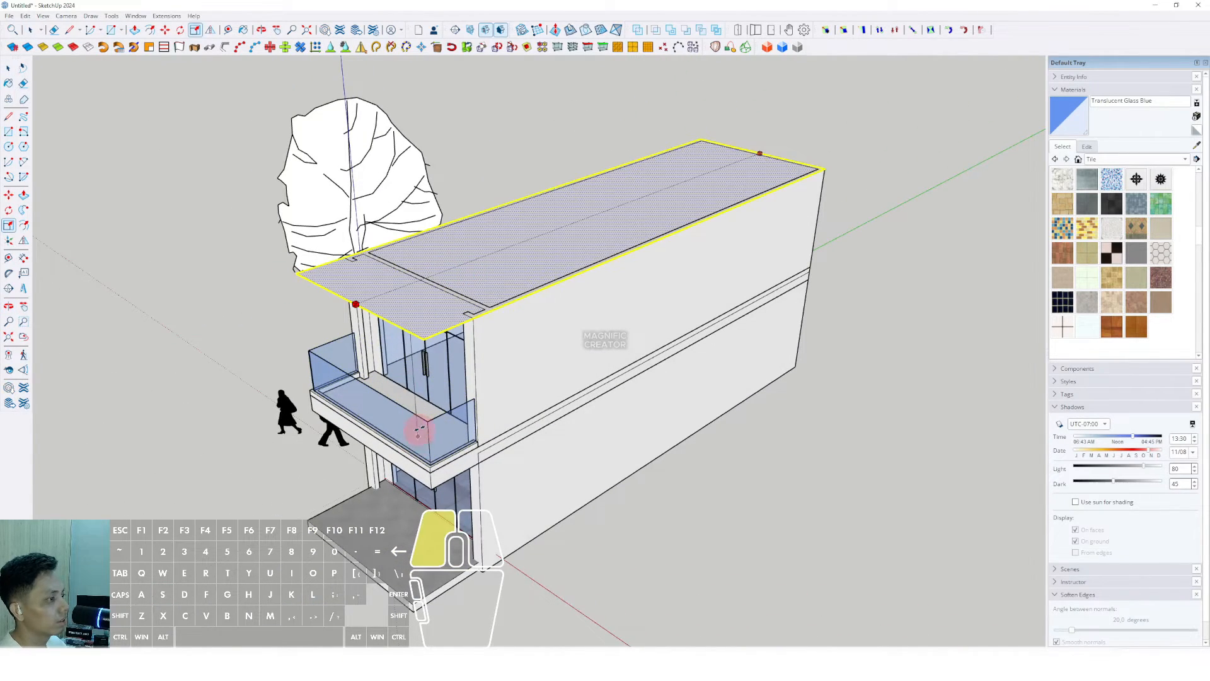
pyautogui.moveTo(427, 426); pyautogui.dragTo(435, 306, button='middle')
pyautogui.scroll(1, 432, 302)
# Step: Push/Pull the roof face up into a slab and make it a group
pyautogui.press('space')
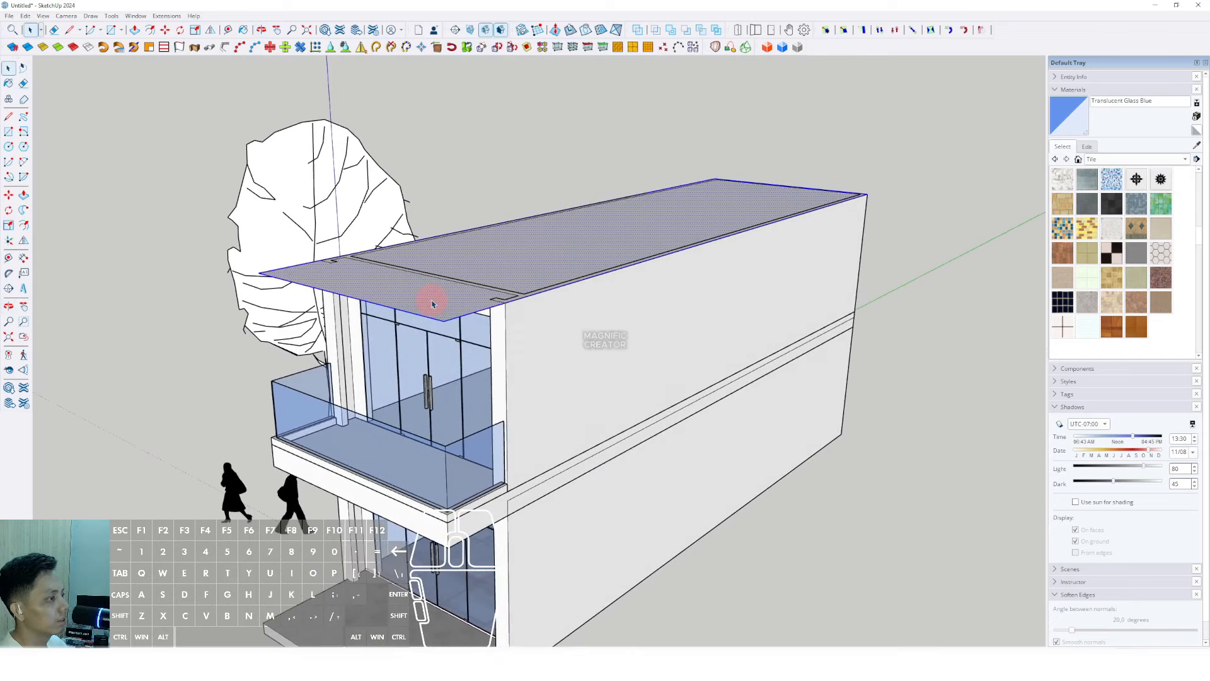
pyautogui.press('p')
pyautogui.click(441, 300)
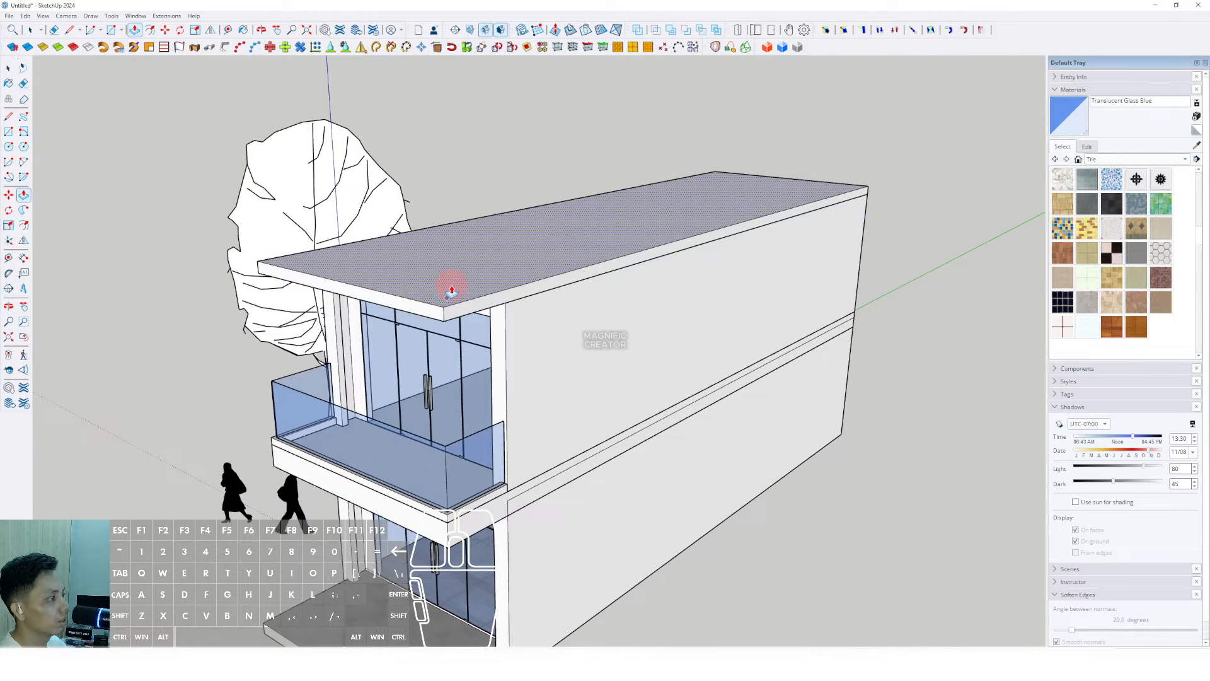
pyautogui.press('space')
pyautogui.tripleClick(433, 287)
pyautogui.rightClick(433, 286)
pyautogui.click(456, 376)
# Step: Trace an outline around the edges of the roof slab's top face
pyautogui.moveTo(479, 328); pyautogui.dragTo(407, 348, button='middle')
pyautogui.scroll(3, 346, 303)
pyautogui.moveTo(346, 303); pyautogui.dragTo(483, 364, button='middle')
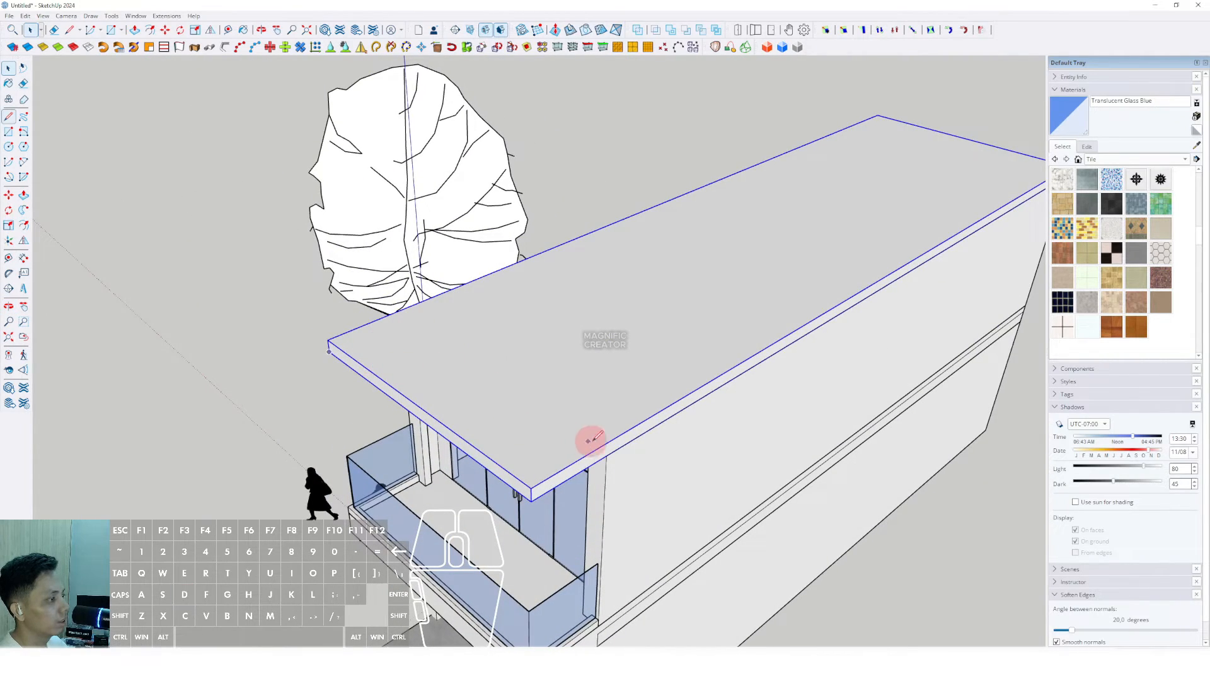
pyautogui.scroll(-2, 652, 414)
pyautogui.keyDown('shift'); pyautogui.moveTo(643, 417); pyautogui.dragTo(540, 399, button='middle'); pyautogui.keyUp('shift')
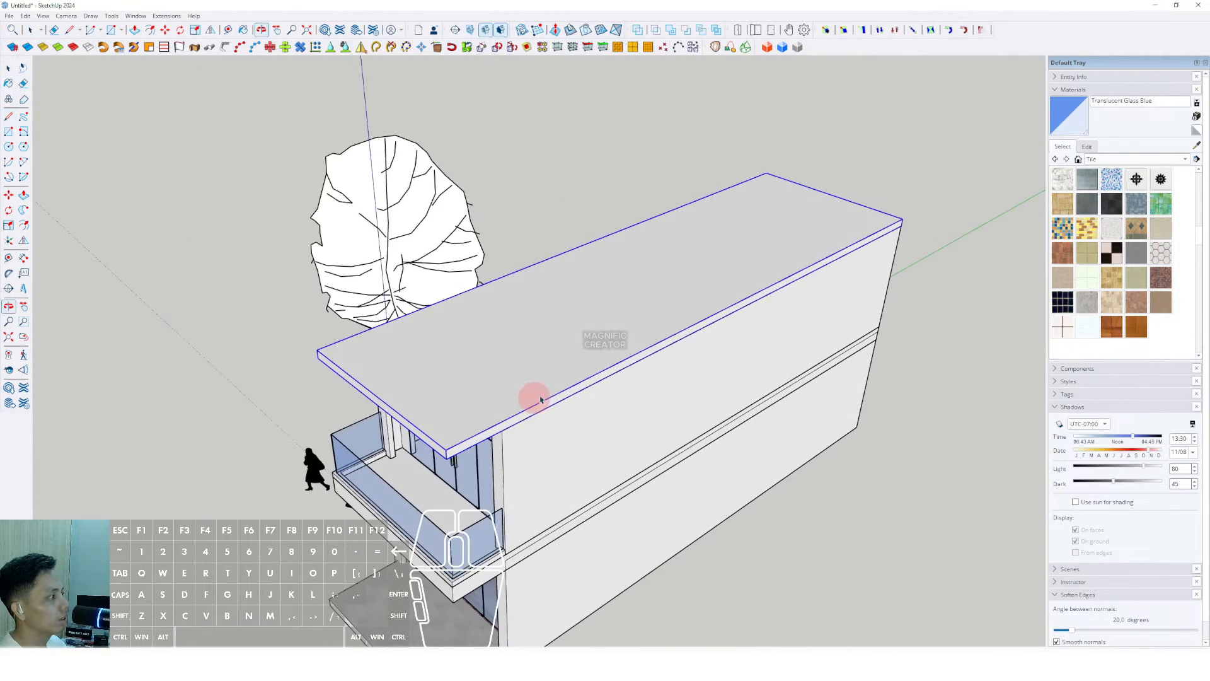
pyautogui.click(456, 443)
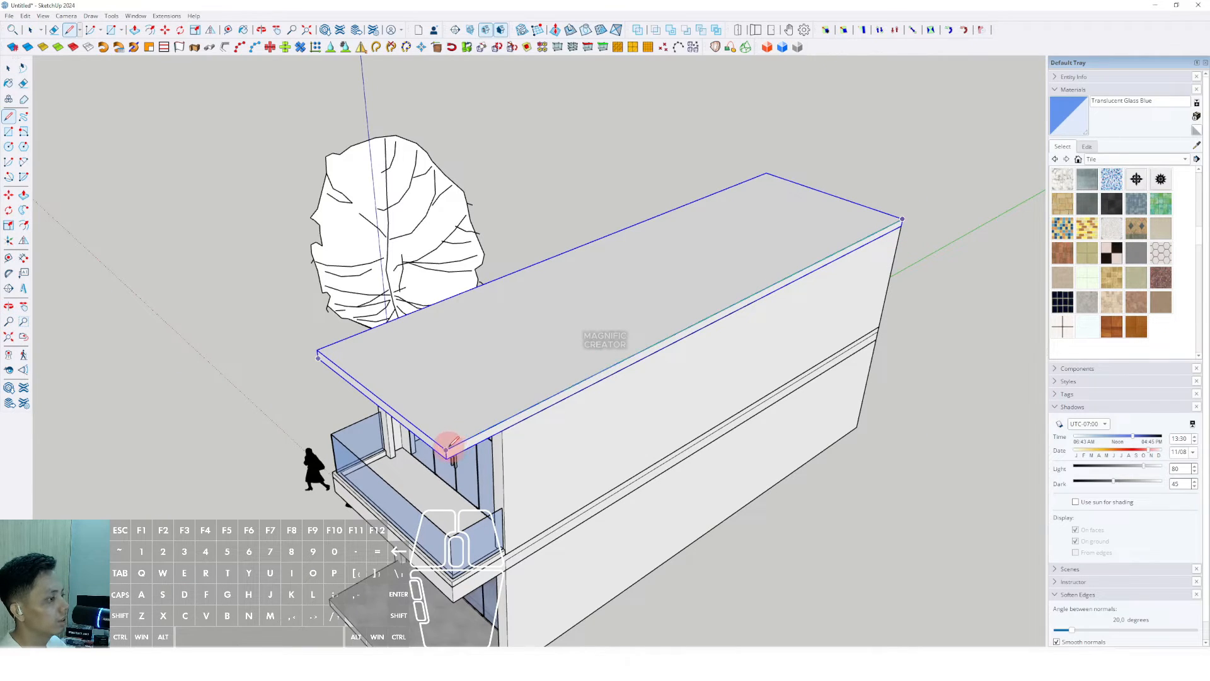
pyautogui.click(319, 351)
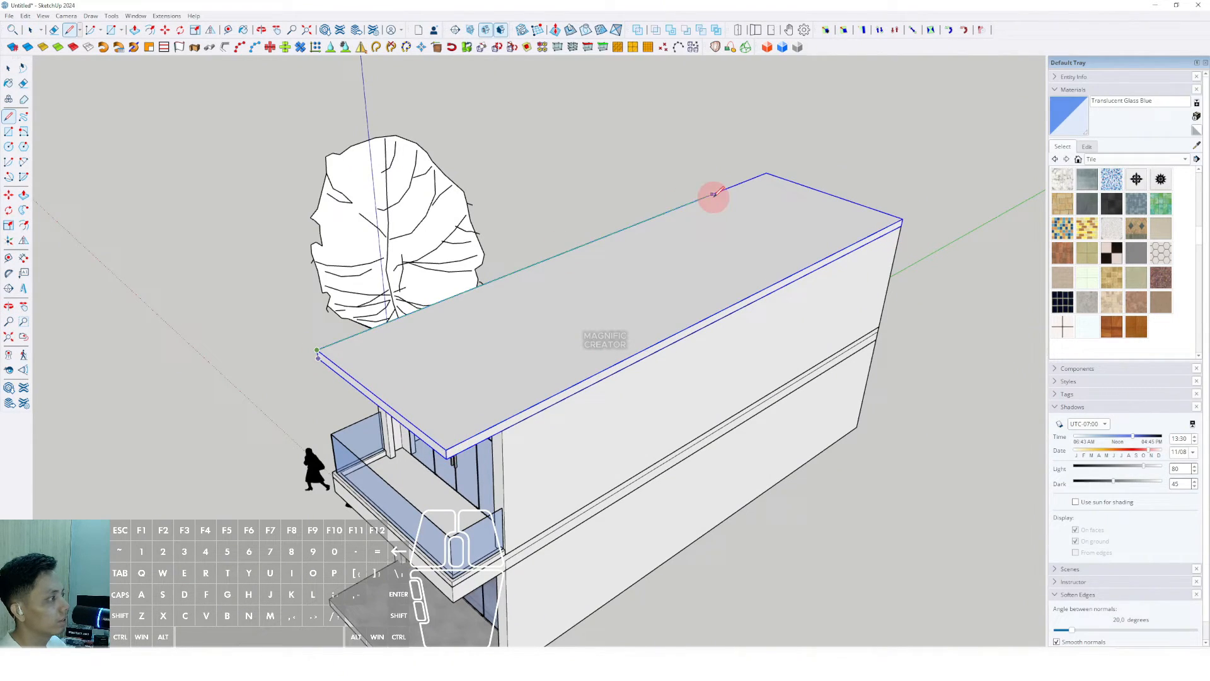
pyautogui.click(766, 172)
pyautogui.click(563, 337)
# Step: Offset the roof outline inward to form the parapet rim
pyautogui.scroll(5, 404, 421)
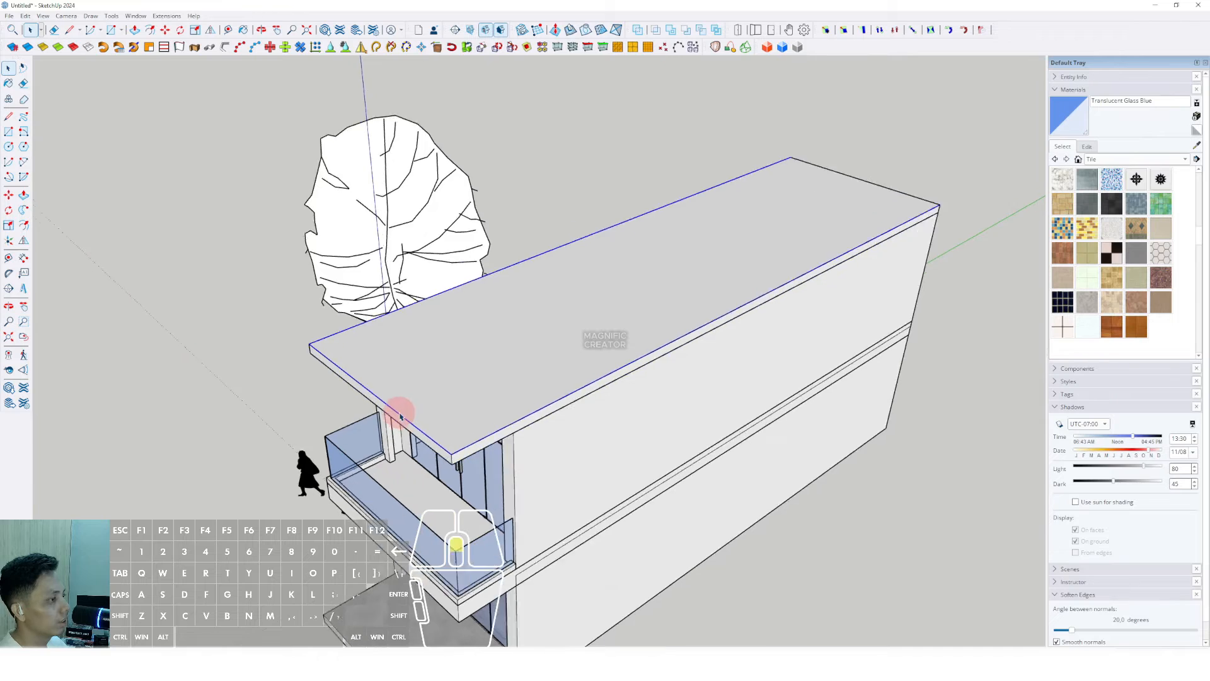
pyautogui.press('f')
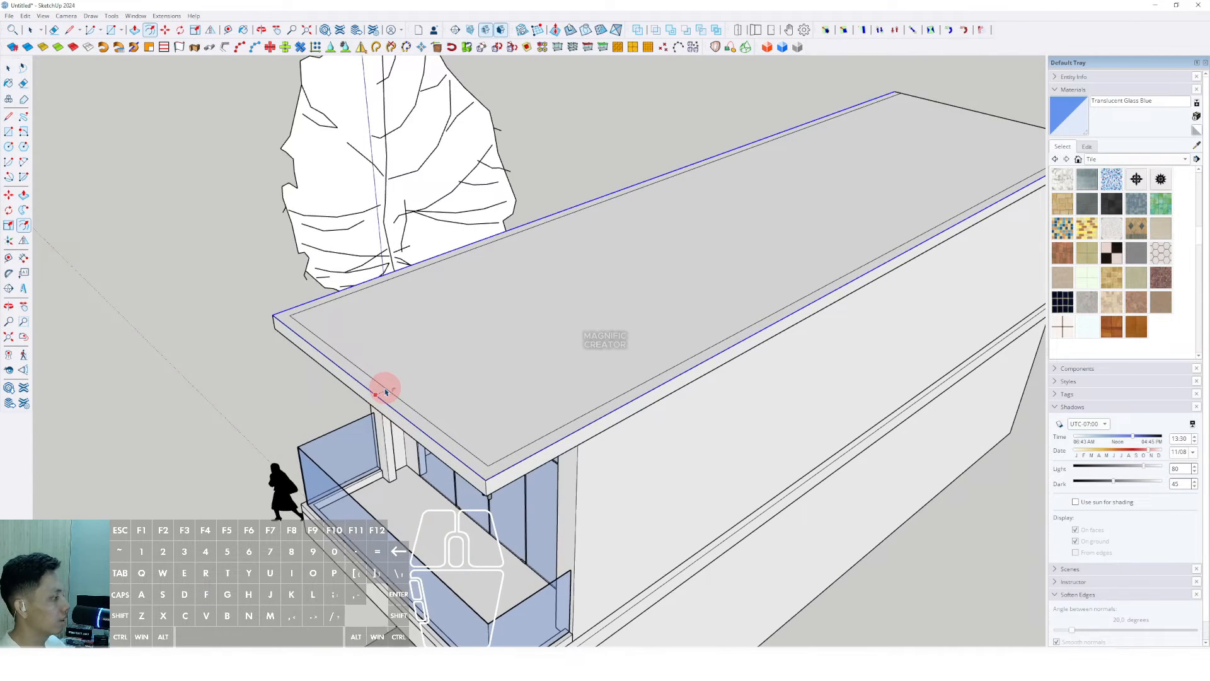
pyautogui.press('Return')
pyautogui.press('space')
pyautogui.keyDown('shift'); pyautogui.moveTo(752, 314); pyautogui.dragTo(467, 450, button='middle'); pyautogui.keyUp('shift')
pyautogui.scroll(4, 861, 271)
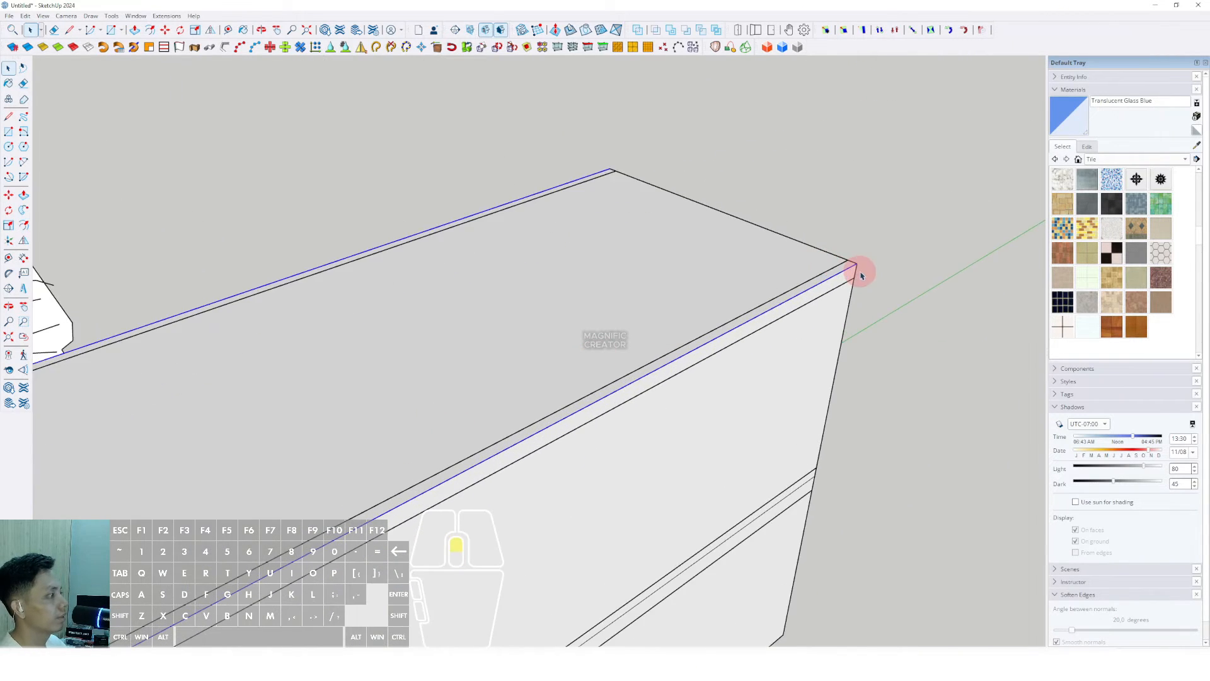
# Step: Draw an edge from the roof's far corner to the top corner
pyautogui.press('l')
pyautogui.click(854, 261)
pyautogui.click(570, 150)
pyautogui.press('space')
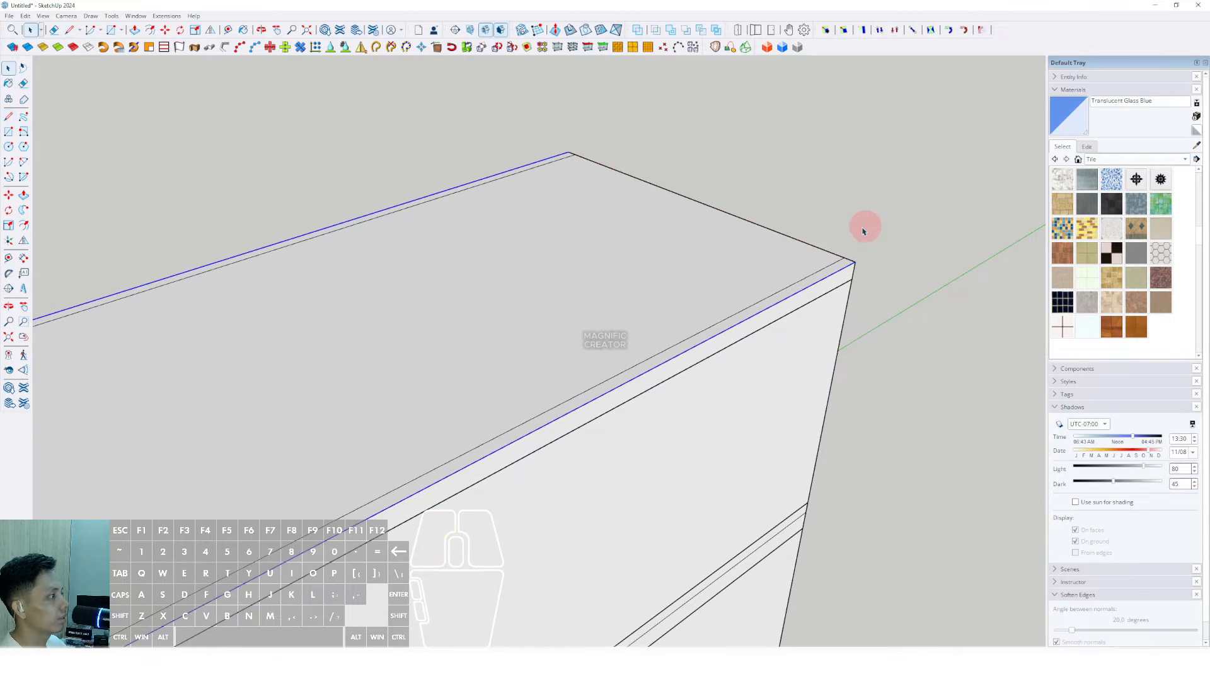
pyautogui.scroll(1, 805, 245)
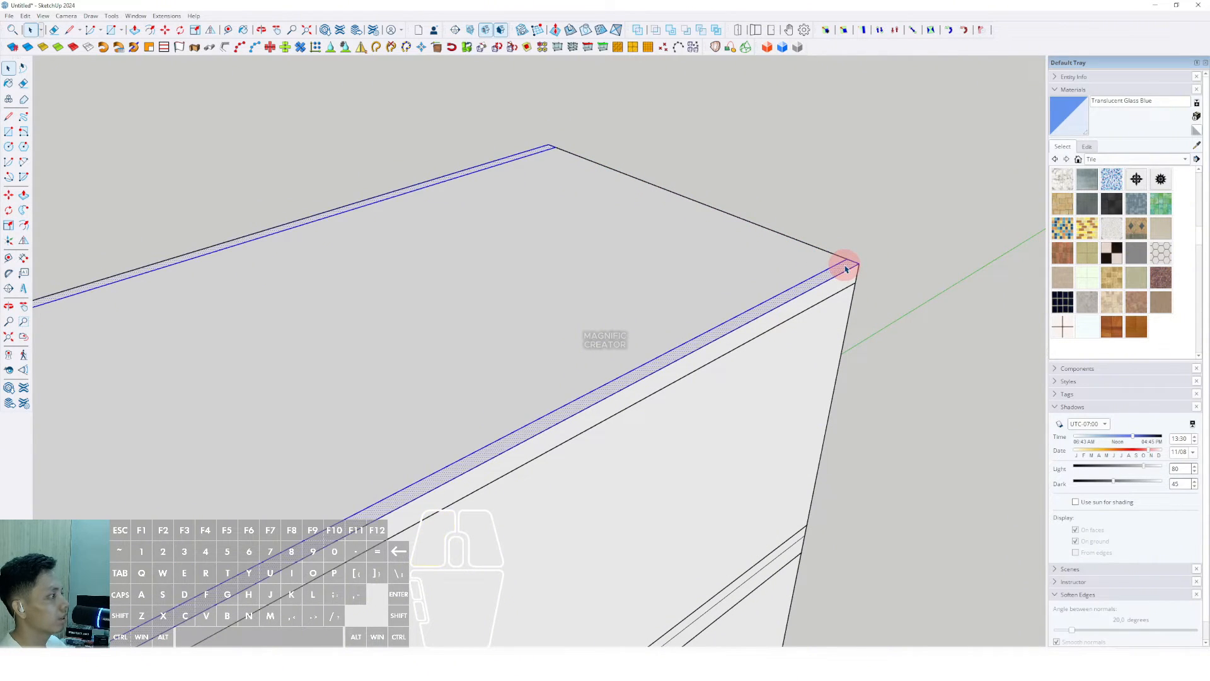
pyautogui.scroll(-6, 846, 269)
# Step: Push/Pull the roof rim upward into parapet walls
pyautogui.press('p')
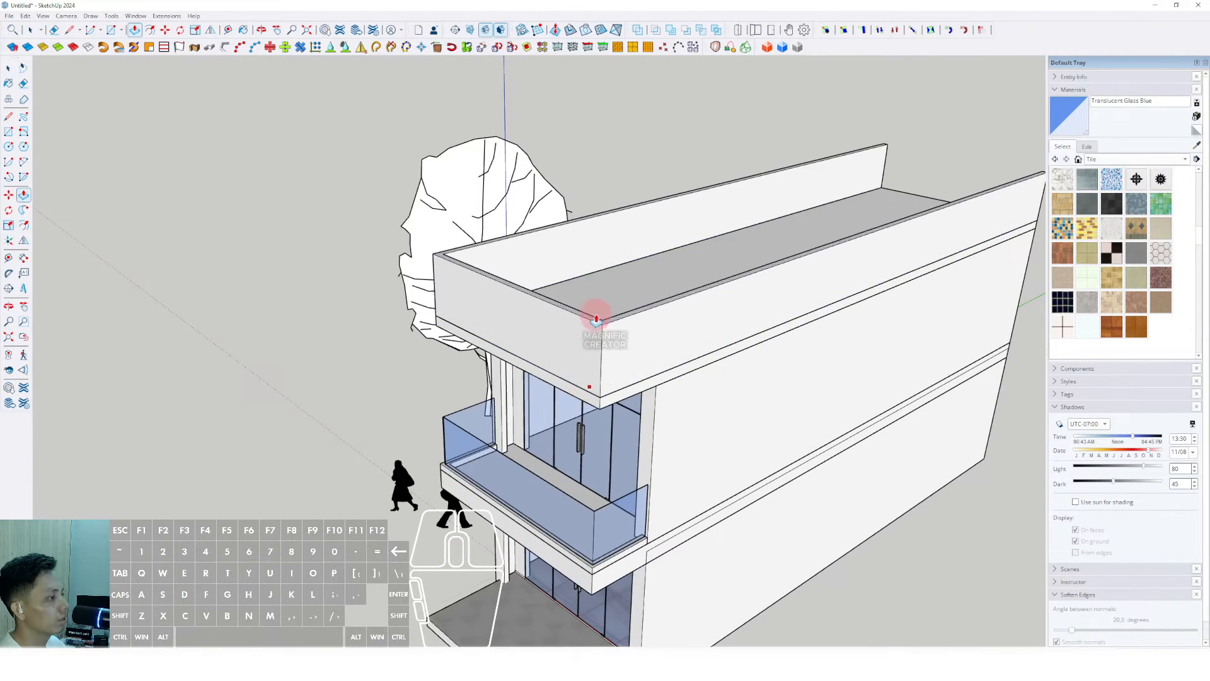
pyautogui.click(596, 320)
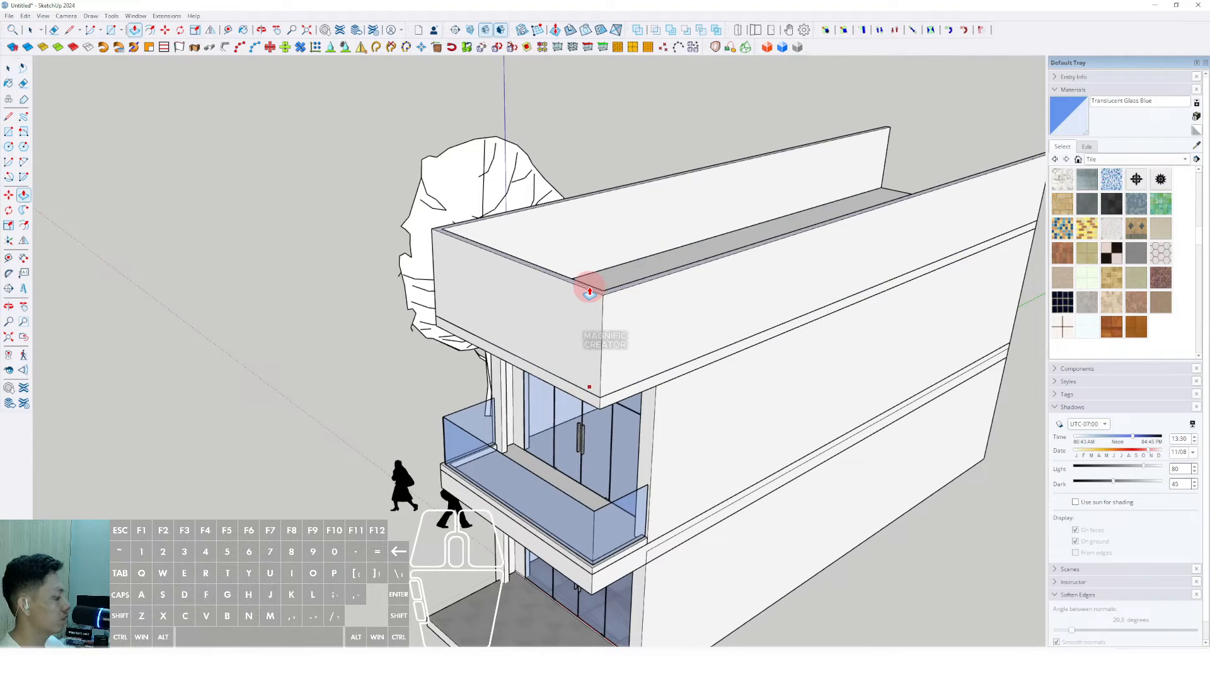
pyautogui.click(590, 292)
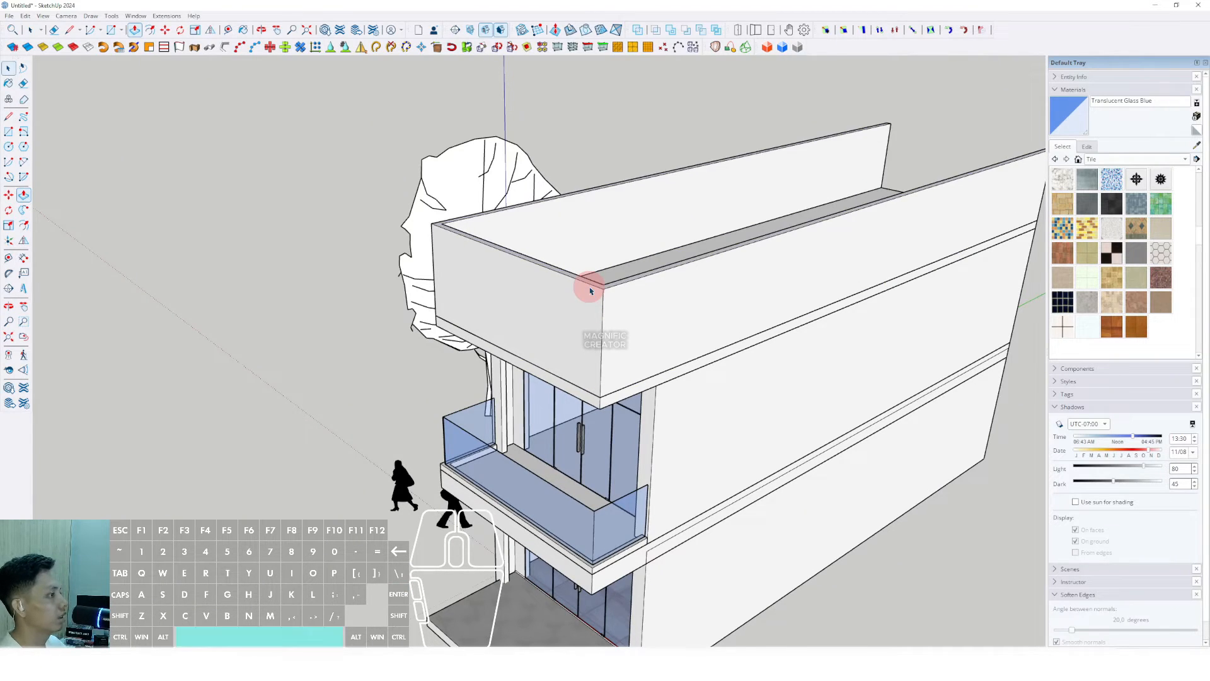
pyautogui.scroll(5, 662, 324)
pyautogui.press('d')
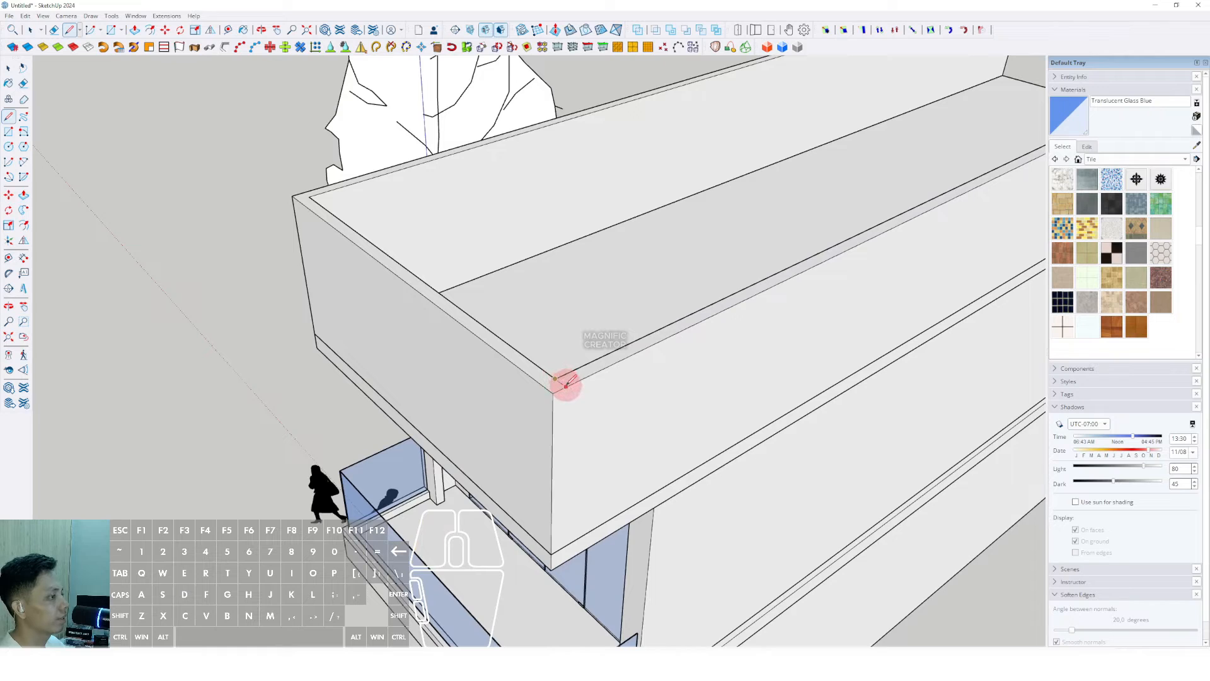
# Step: Move the parapet corner down along the blue axis so its top edge slopes
pyautogui.moveTo(567, 385); pyautogui.dragTo(845, 264, button='middle')
pyautogui.scroll(-5, 421, 327)
pyautogui.press('space')
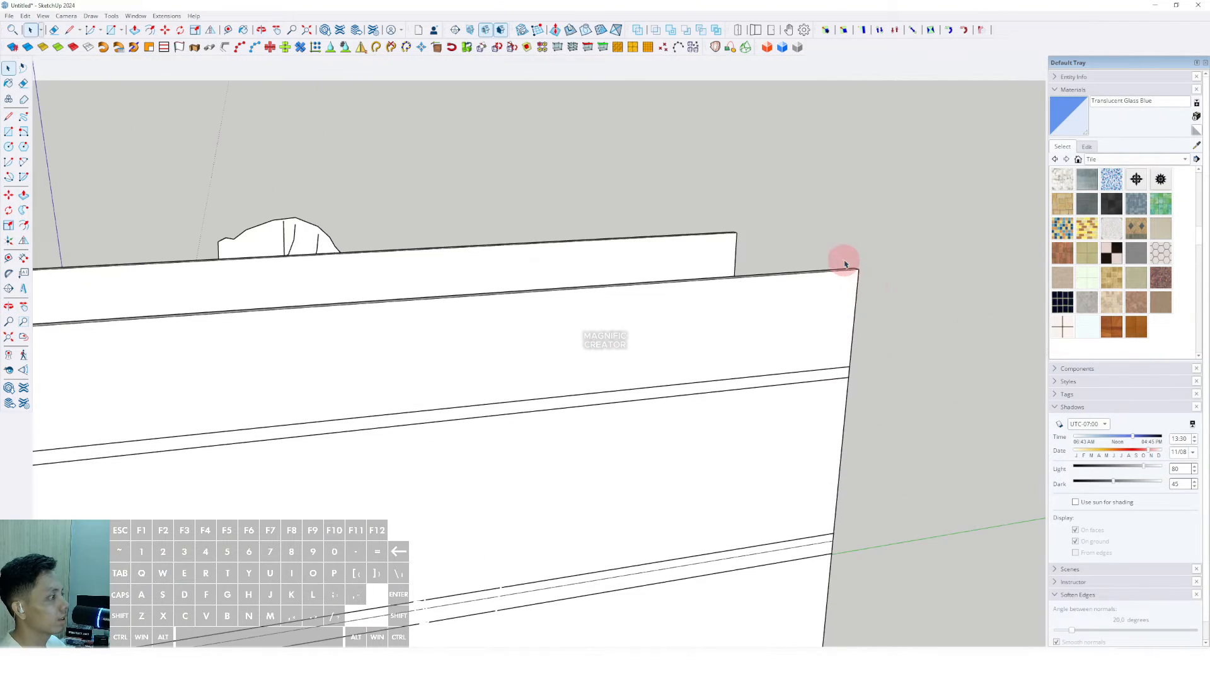
pyautogui.moveTo(770, 259); pyautogui.dragTo(807, 297, button='middle')
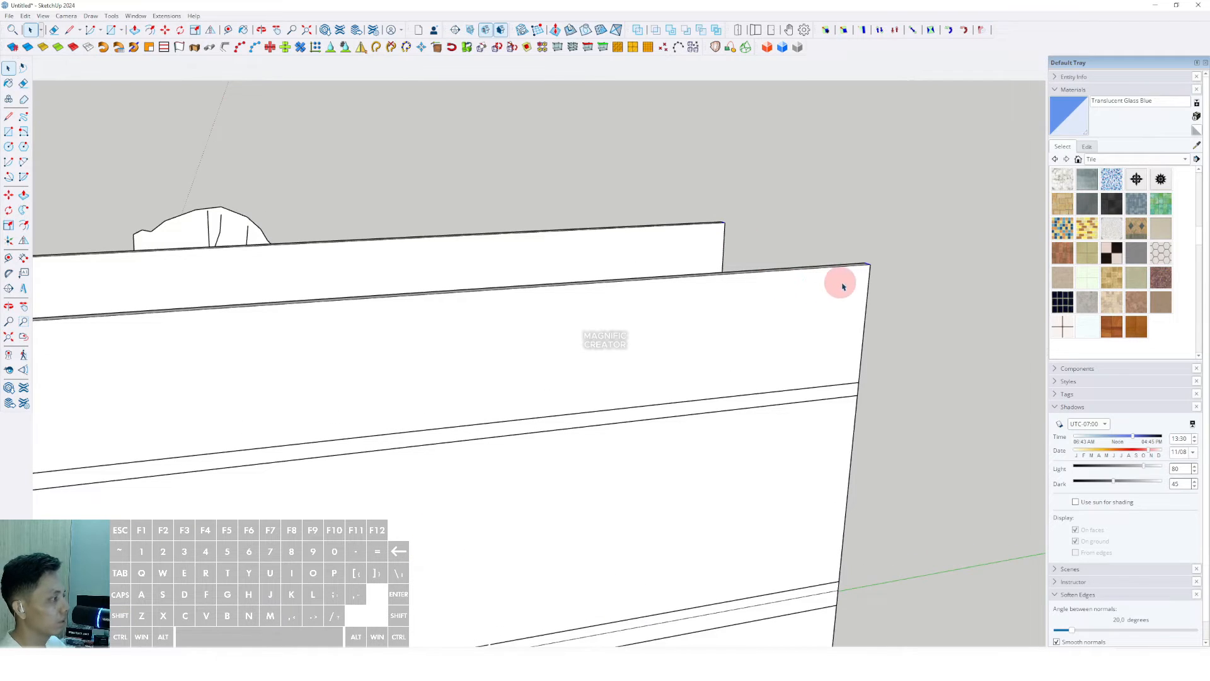
pyautogui.click(870, 264)
pyautogui.keyDown('shift'); pyautogui.scroll(-3, 860, 289); pyautogui.keyUp('shift')
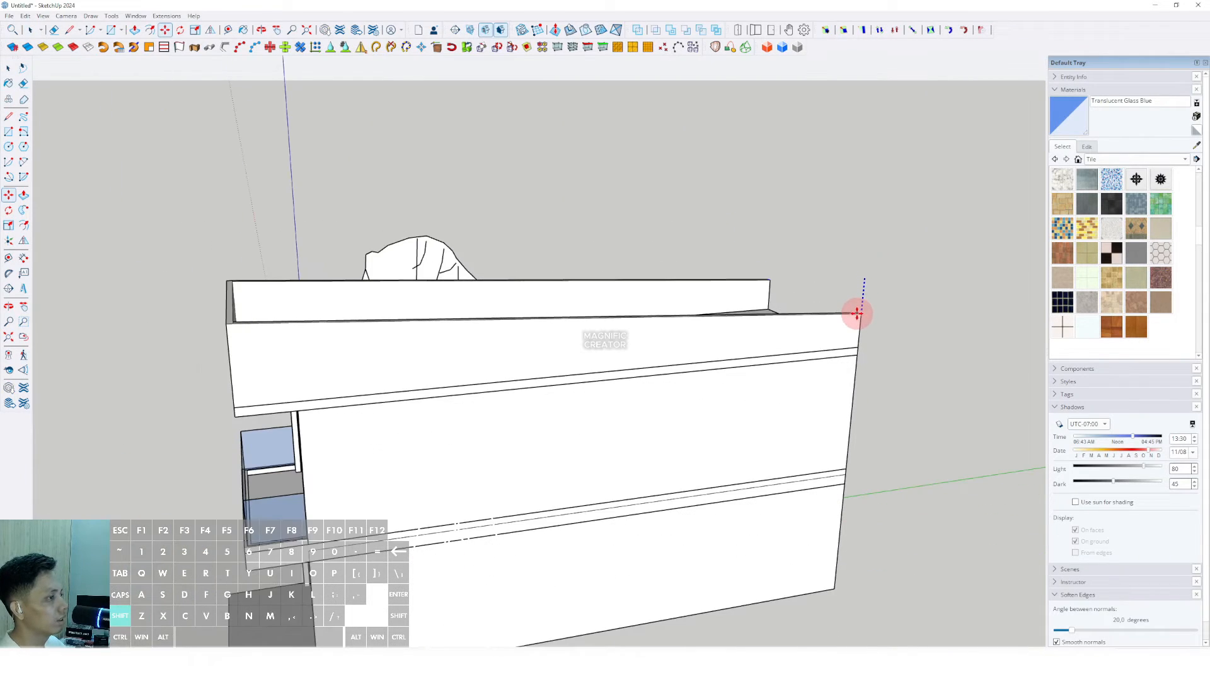
pyautogui.click(856, 332)
pyautogui.press('space')
# Step: Make the connected parapet walls into a single group
pyautogui.moveTo(811, 337); pyautogui.dragTo(725, 274, button='middle')
pyautogui.tripleClick(460, 312)
pyautogui.rightClick(459, 311)
pyautogui.click(491, 401)
# Step: Begin a rotated rectangle at the parapet's right corner
pyautogui.moveTo(497, 378); pyautogui.dragTo(547, 437, button='middle')
pyautogui.scroll(5, 716, 378)
pyautogui.moveTo(590, 344); pyautogui.dragTo(345, 209, button='middle')
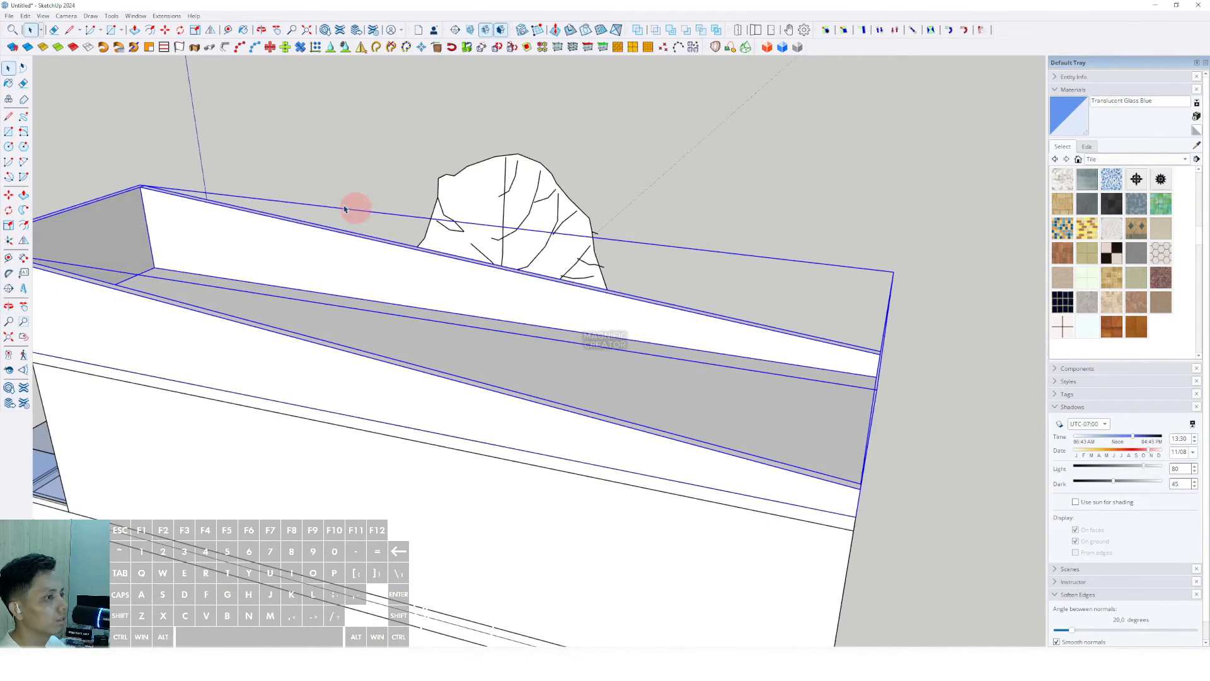
pyautogui.click(23, 133)
pyautogui.moveTo(882, 354); pyautogui.dragTo(846, 316, button='middle')
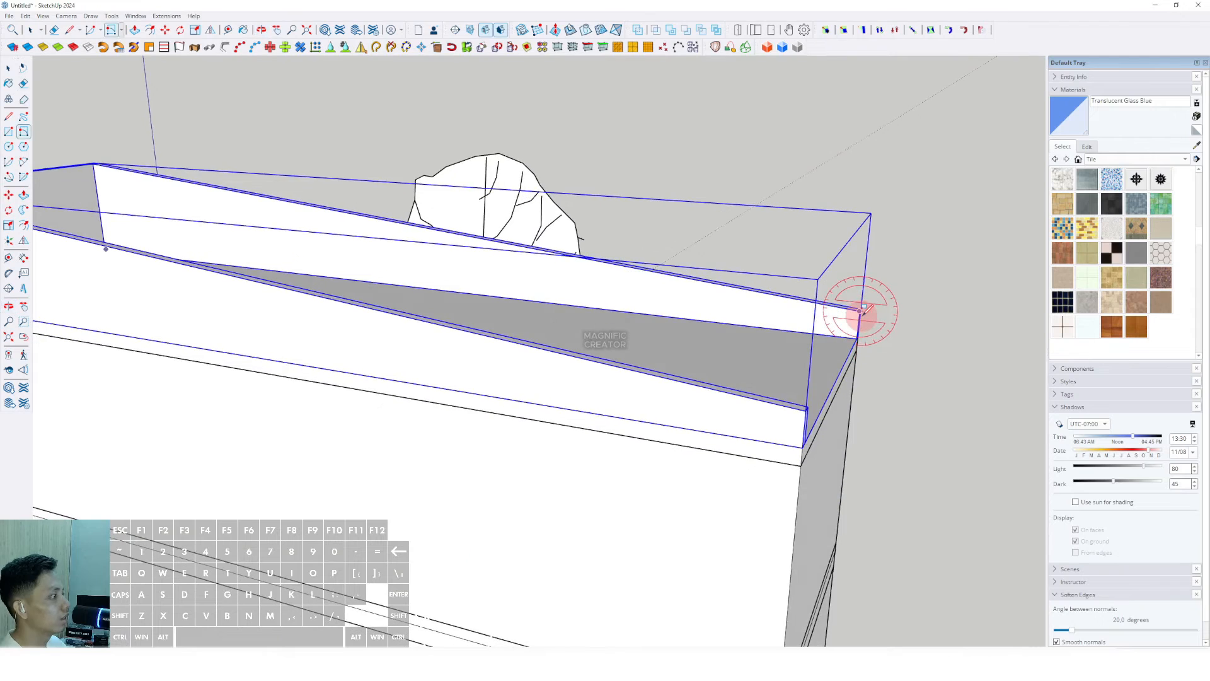
# Step: Finish the rotated rectangle at the parapet's corners to close its top with a roof face
pyautogui.click(101, 162)
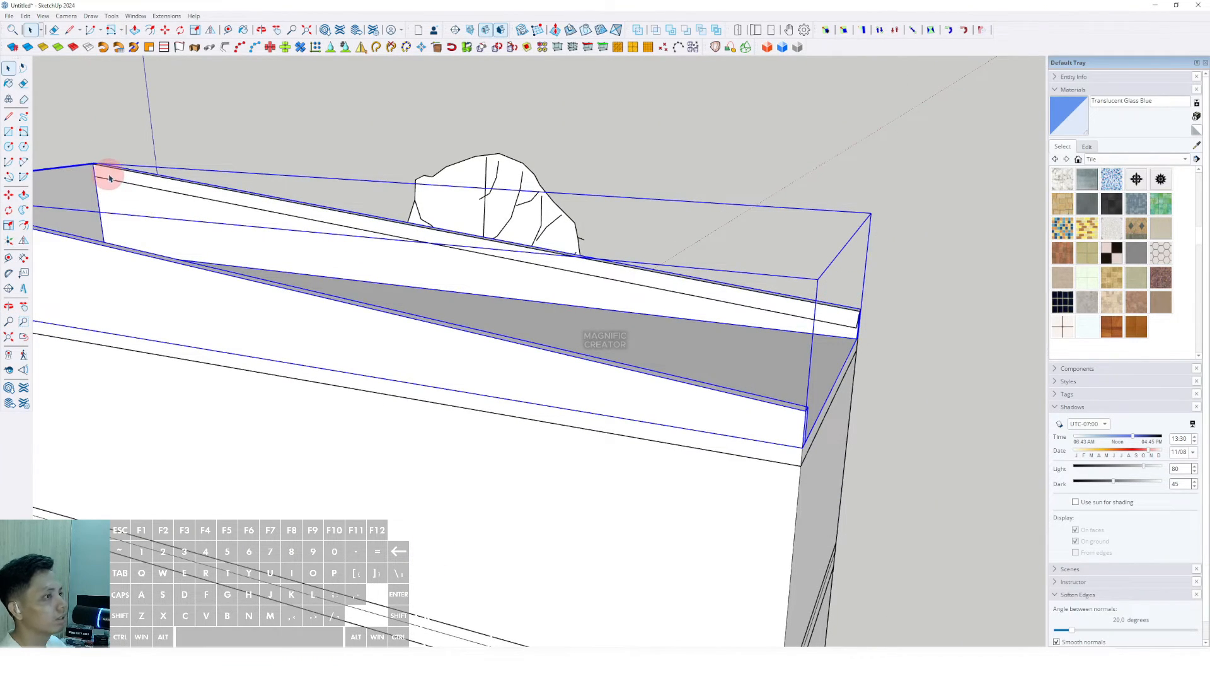
pyautogui.click(103, 176)
pyautogui.press('v')
pyautogui.moveTo(89, 191); pyautogui.dragTo(501, 312, button='middle')
pyautogui.press('space')
# Step: Paint the new roof face with red standing-seam metal from the Roofing collection
pyautogui.rightClick(505, 314)
pyautogui.click(540, 383)
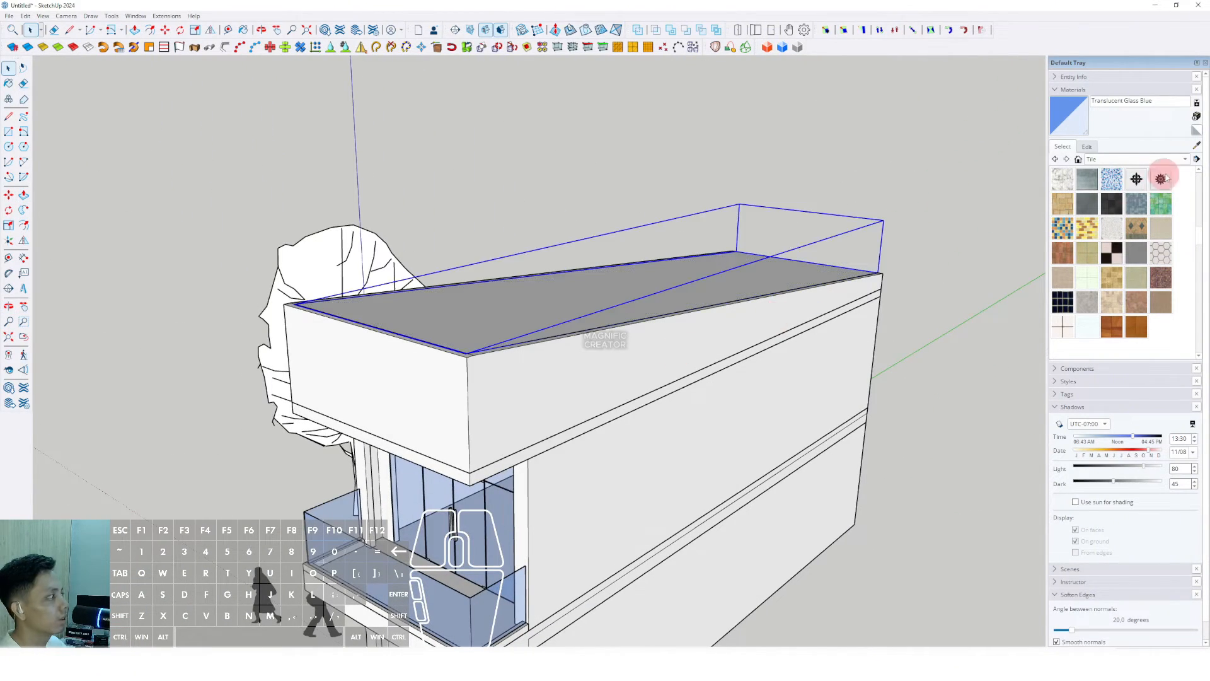
pyautogui.click(1189, 160)
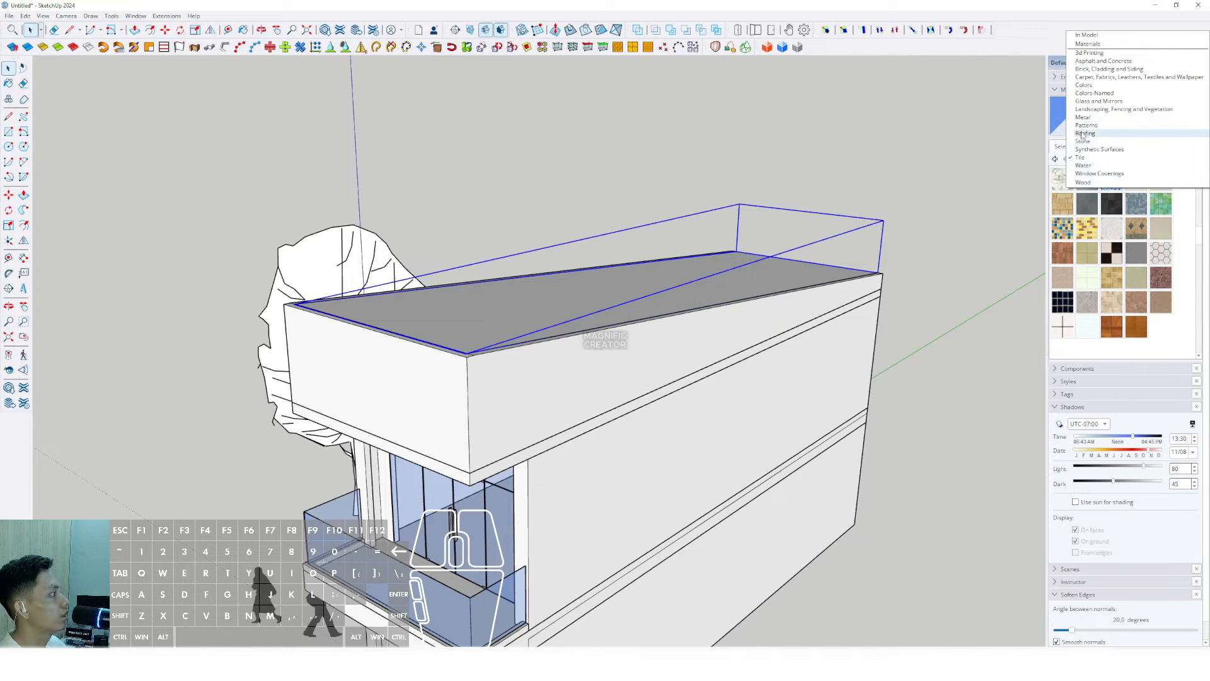
pyautogui.click(1085, 134)
pyautogui.click(1063, 178)
pyautogui.click(608, 288)
pyautogui.moveTo(659, 254)
pyautogui.mouseDown(button='middle')
pyautogui.moveTo(609, 287)
pyautogui.moveTo(600, 334)
pyautogui.moveTo(678, 198)
pyautogui.moveTo(614, 235)
pyautogui.moveTo(730, 242)
pyautogui.mouseUp(button='middle')
pyautogui.scroll(-3, 605, 290)
pyautogui.press('space')
pyautogui.scroll(3, 769, 310)
pyautogui.moveTo(546, 268); pyautogui.dragTo(647, 256, button='middle')
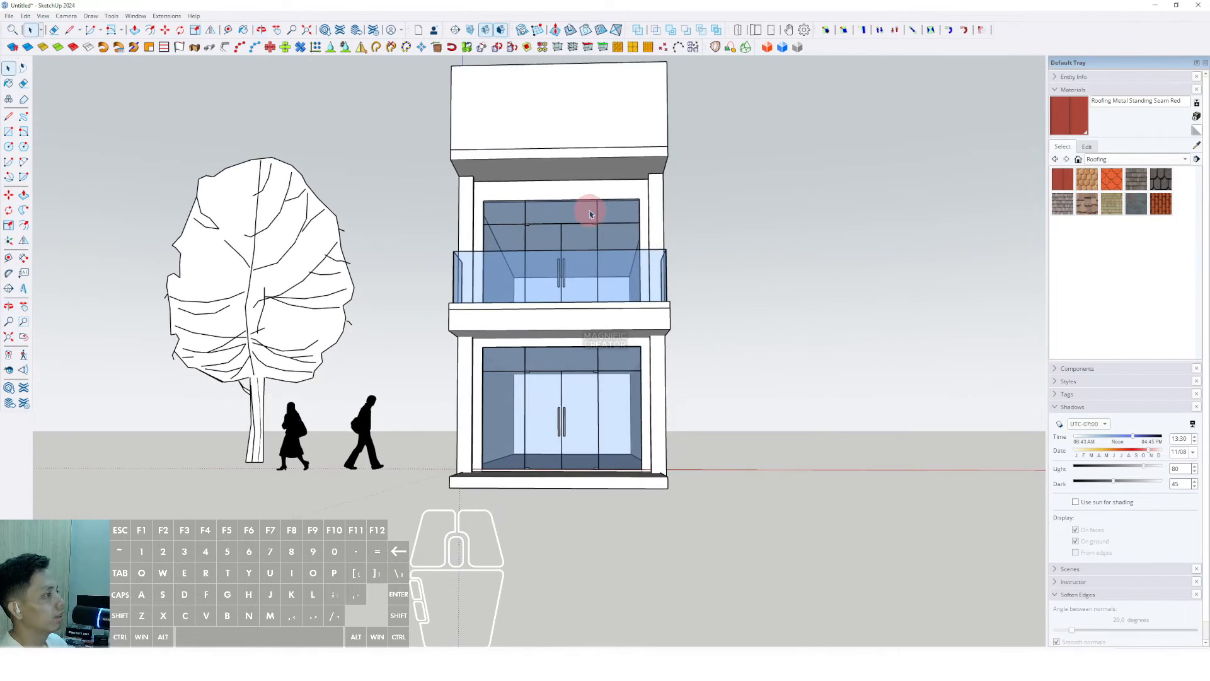
pyautogui.scroll(1, 588, 210)
pyautogui.keyDown('shift'); pyautogui.moveTo(589, 209); pyautogui.dragTo(560, 246, button='middle'); pyautogui.keyUp('shift')
# Step: Paint the upper parapet with Asphalt and Concrete's Blacktop Old 02
pyautogui.click(1185, 161)
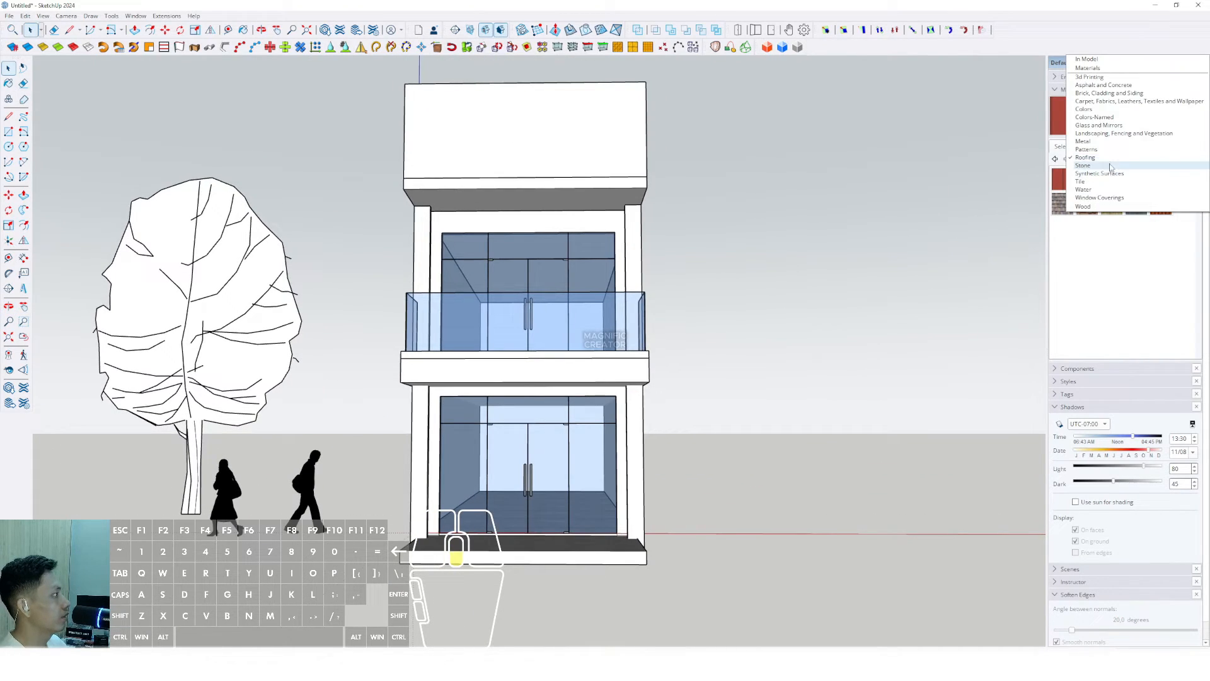
pyautogui.click(1090, 86)
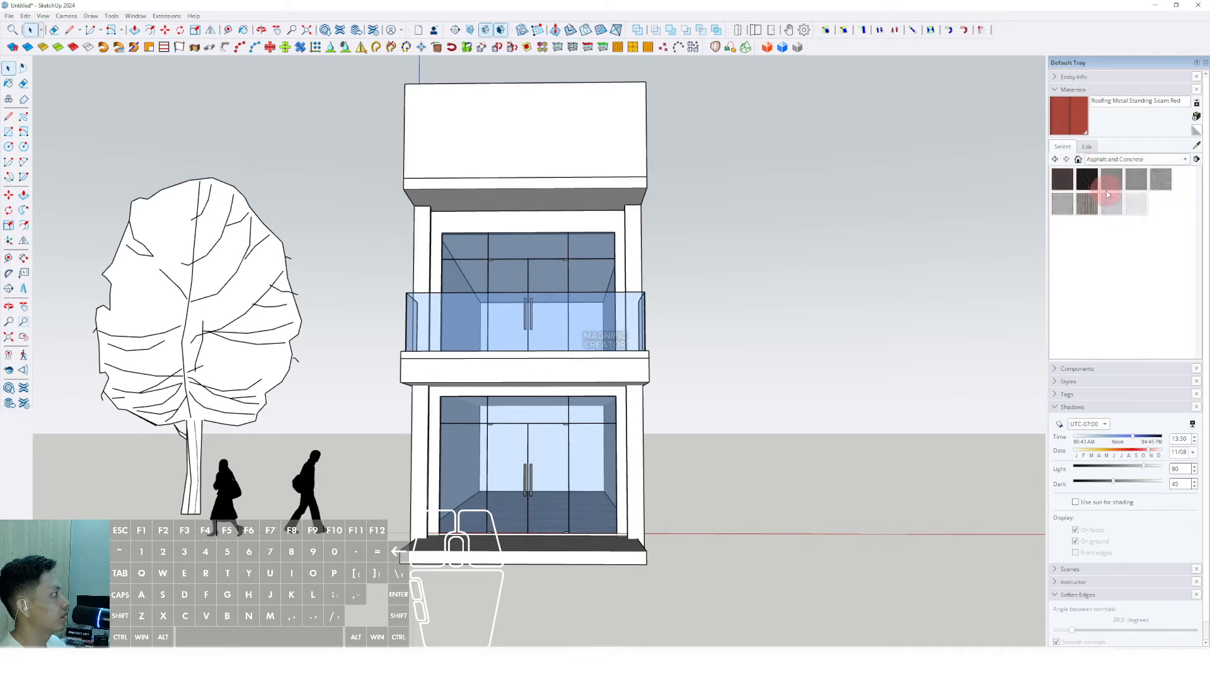
pyautogui.click(1136, 182)
pyautogui.scroll(1, 605, 168)
pyautogui.moveTo(605, 167); pyautogui.dragTo(658, 163, button='middle')
pyautogui.click(507, 143)
pyautogui.scroll(-2, 562, 149)
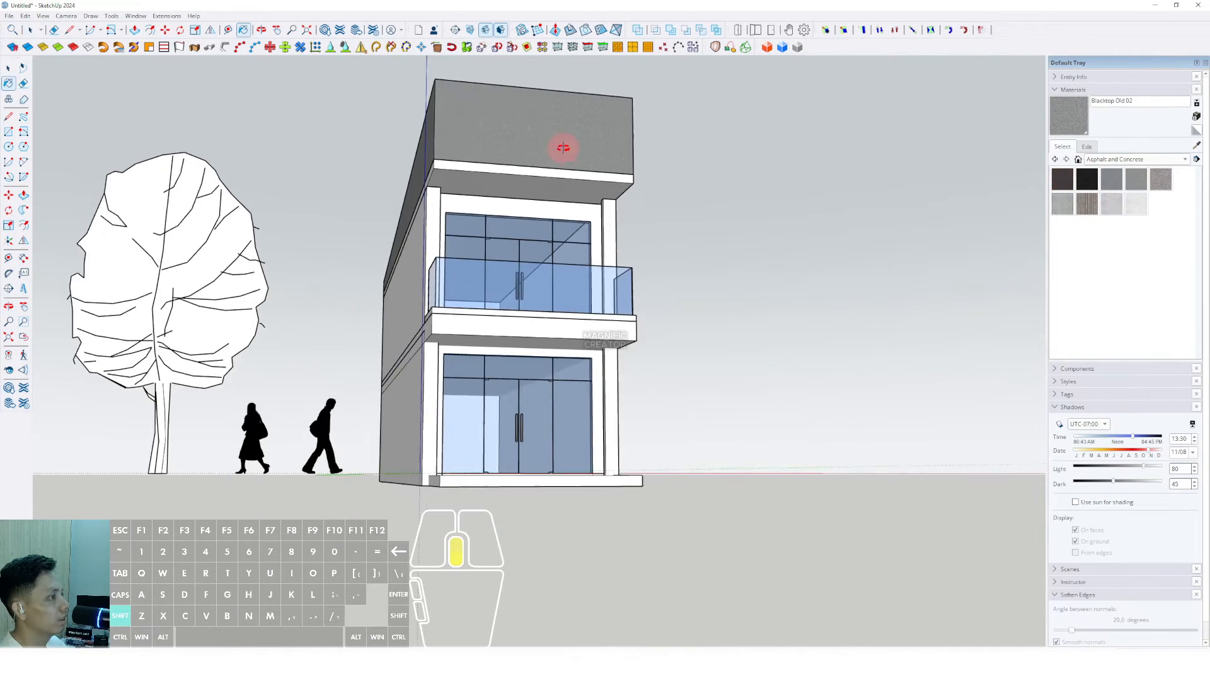
pyautogui.keyDown('shift'); pyautogui.moveTo(562, 149); pyautogui.dragTo(619, 137, button='middle'); pyautogui.keyUp('shift')
pyautogui.moveTo(619, 137)
pyautogui.mouseDown(button='middle')
pyautogui.moveTo(550, 159)
pyautogui.moveTo(458, 153)
pyautogui.mouseUp(button='middle')
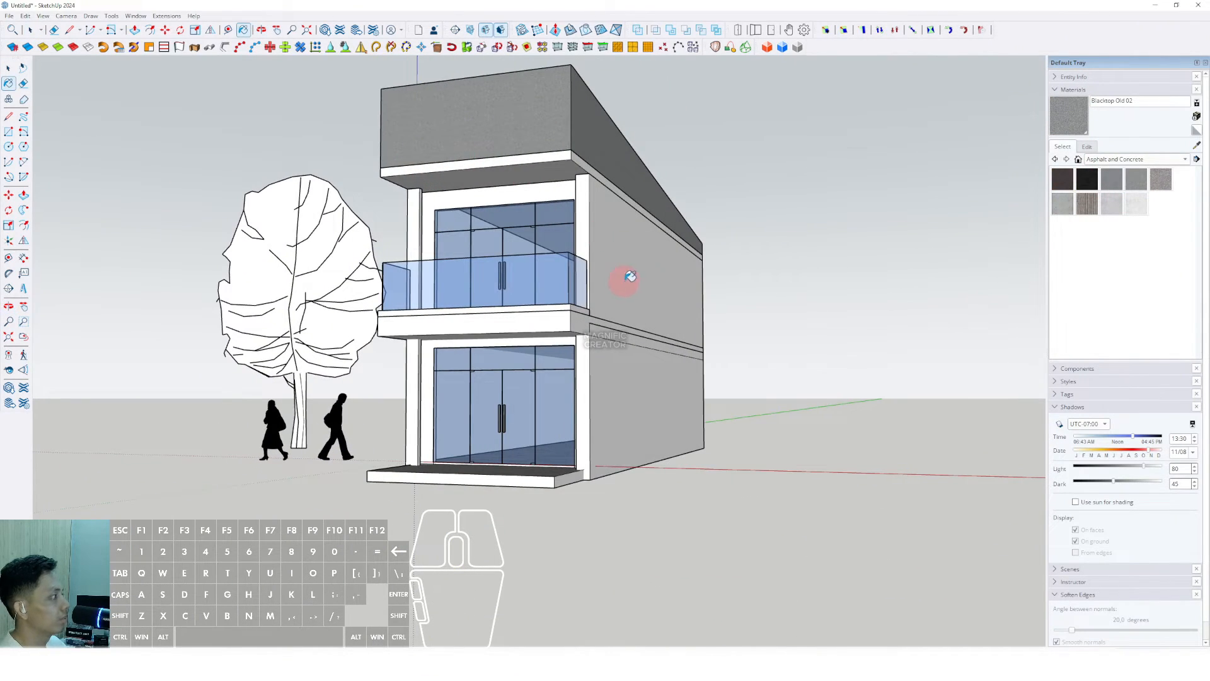
# Step: Paint the upper side wall, lower walls and columns with Colors > Color M03
pyautogui.click(1166, 164)
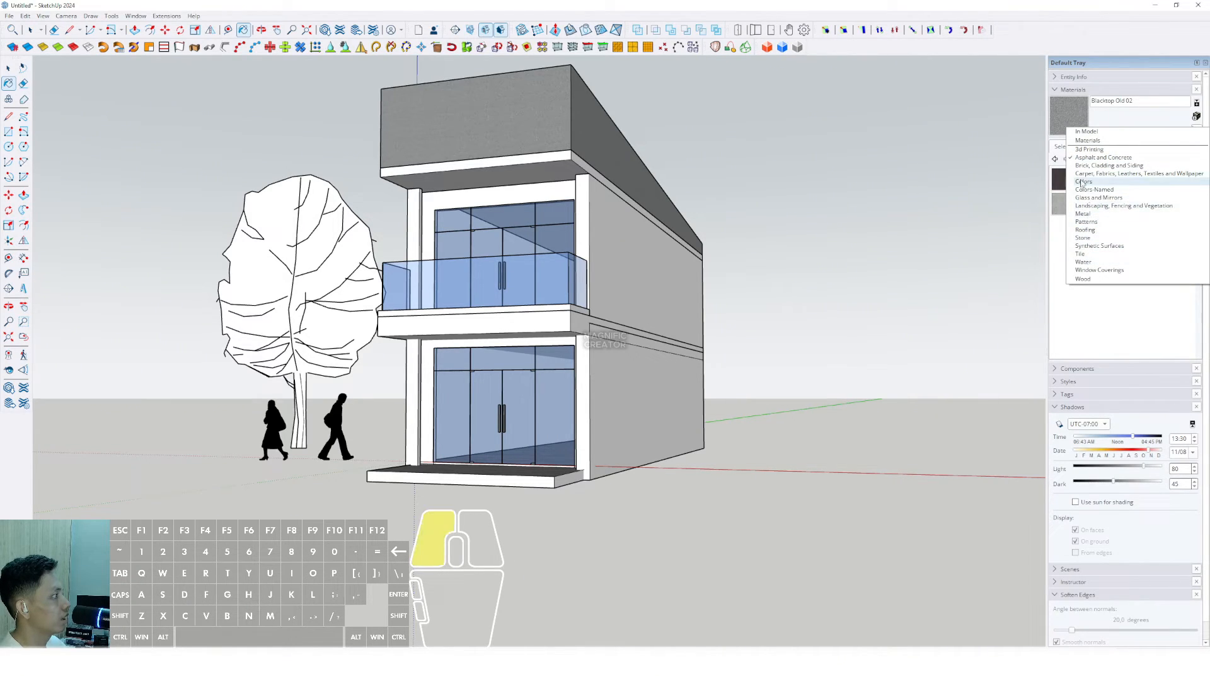
pyautogui.click(1082, 182)
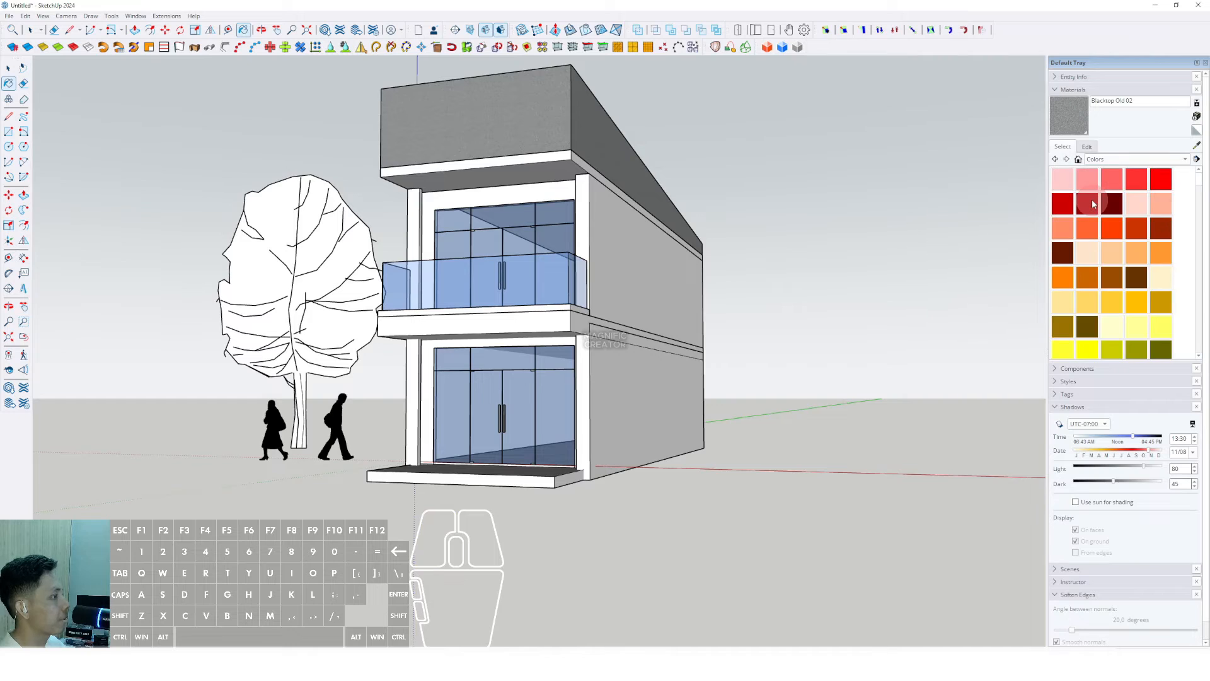
pyautogui.scroll(-5, 1109, 278)
pyautogui.click(1127, 328)
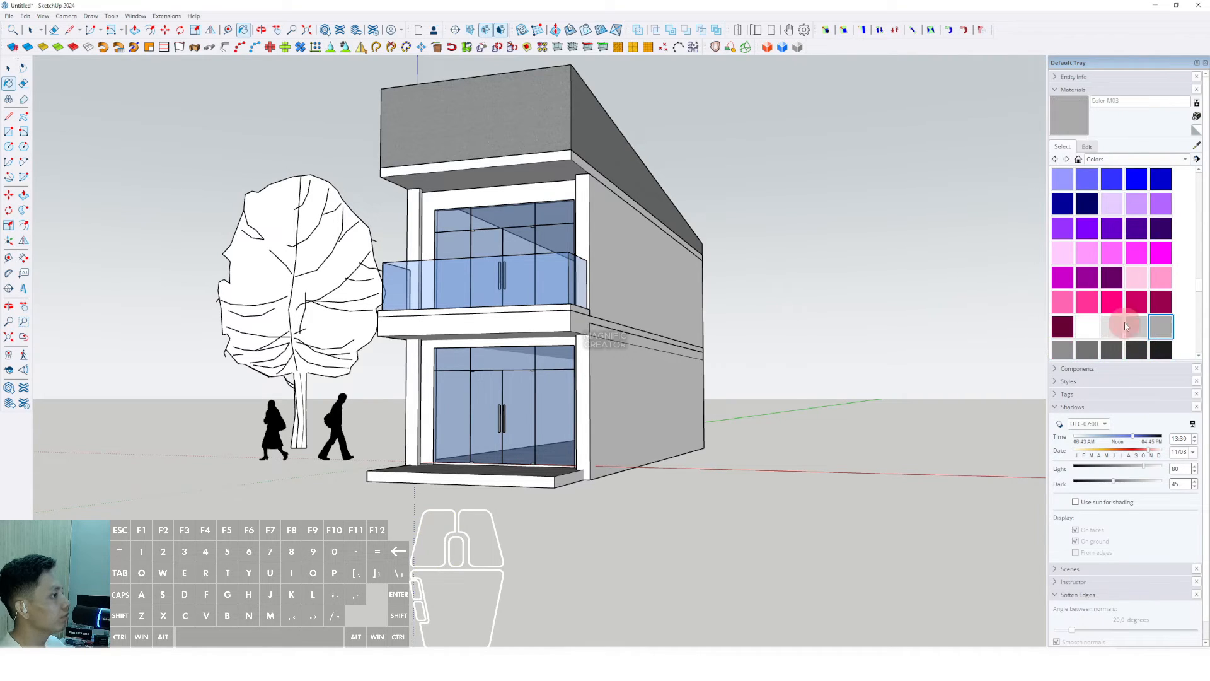
pyautogui.scroll(-2, 1040, 322)
pyautogui.click(600, 243)
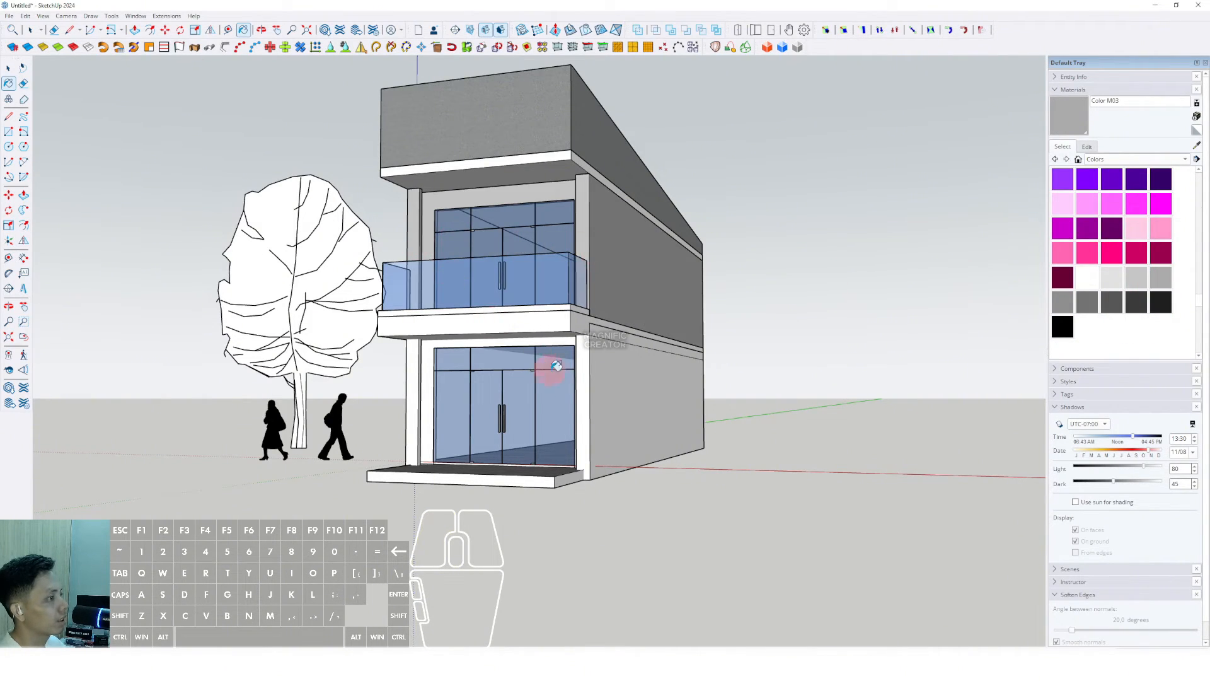
pyautogui.click(540, 338)
# Step: Paint the floor slab band and upper slab light grey with Color M03 as well
pyautogui.scroll(-1, 489, 319)
pyautogui.click(513, 309)
pyautogui.moveTo(513, 309); pyautogui.dragTo(626, 366, button='middle')
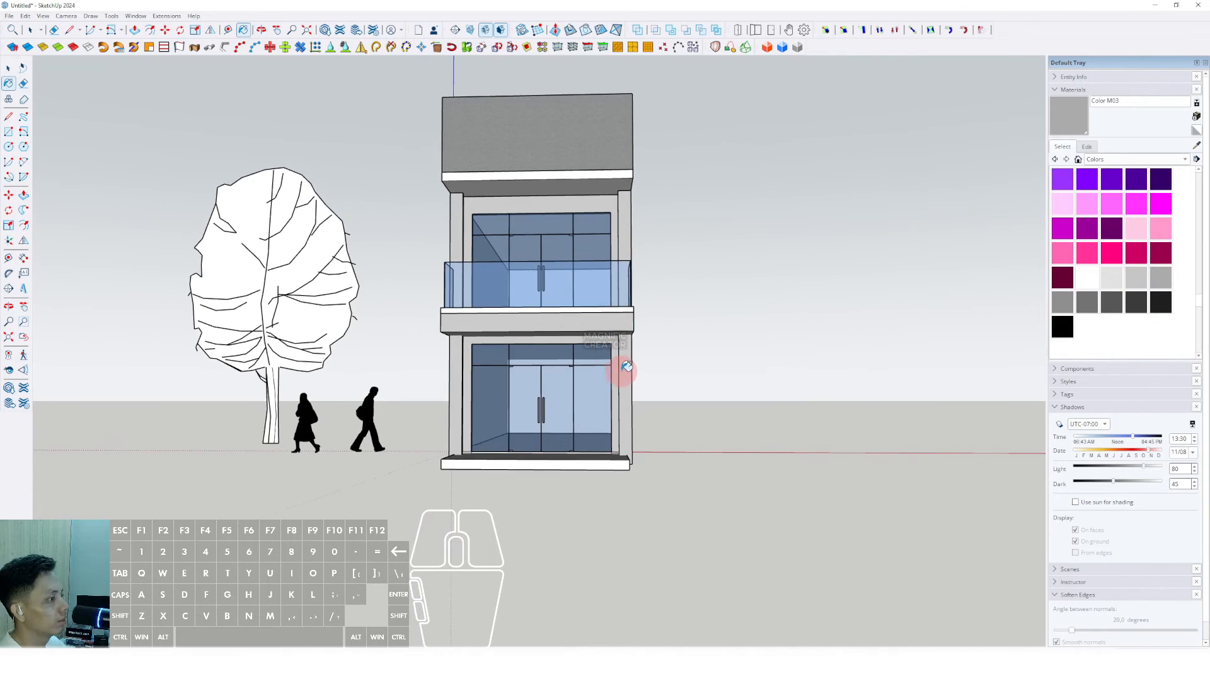
pyautogui.moveTo(584, 446); pyautogui.dragTo(587, 212, button='middle')
pyautogui.scroll(2, 558, 166)
pyautogui.click(553, 171)
pyautogui.scroll(-2, 564, 205)
pyautogui.moveTo(587, 212); pyautogui.dragTo(710, 233, button='middle')
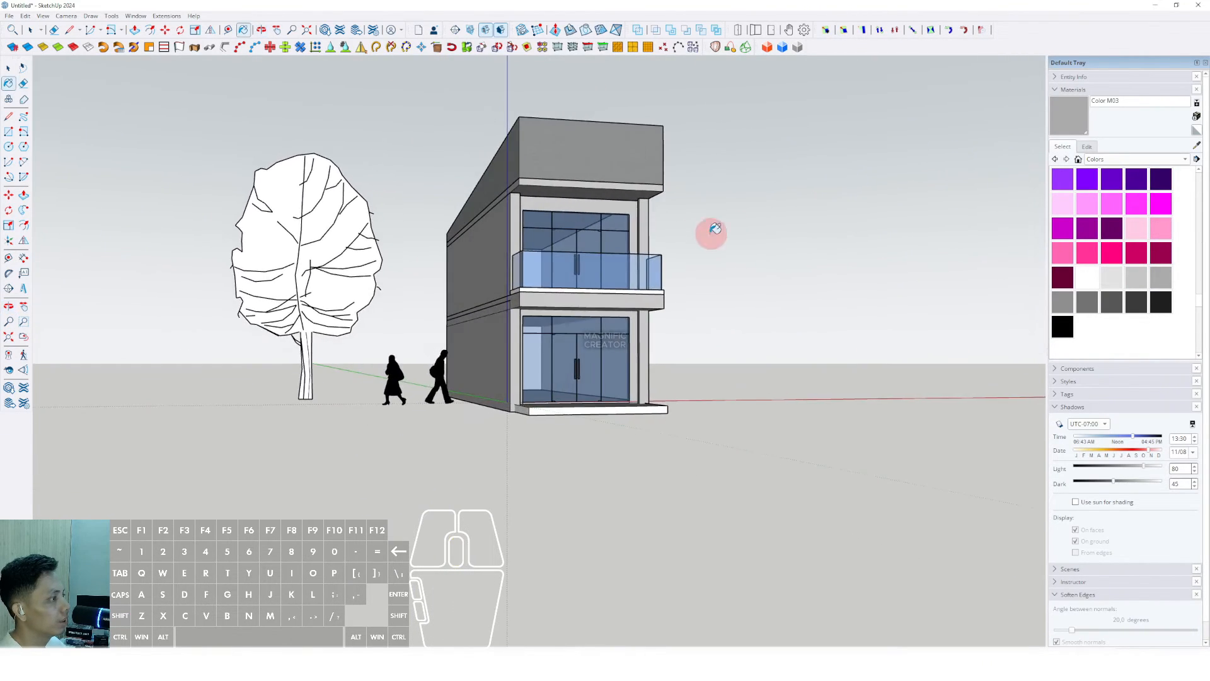
pyautogui.scroll(2, 610, 303)
pyautogui.keyDown('shift'); pyautogui.moveTo(610, 304); pyautogui.dragTo(590, 292, button='middle'); pyautogui.keyUp('shift')
pyautogui.moveTo(590, 291); pyautogui.dragTo(554, 357, button='middle')
pyautogui.press('space')
pyautogui.scroll(-4, 536, 320)
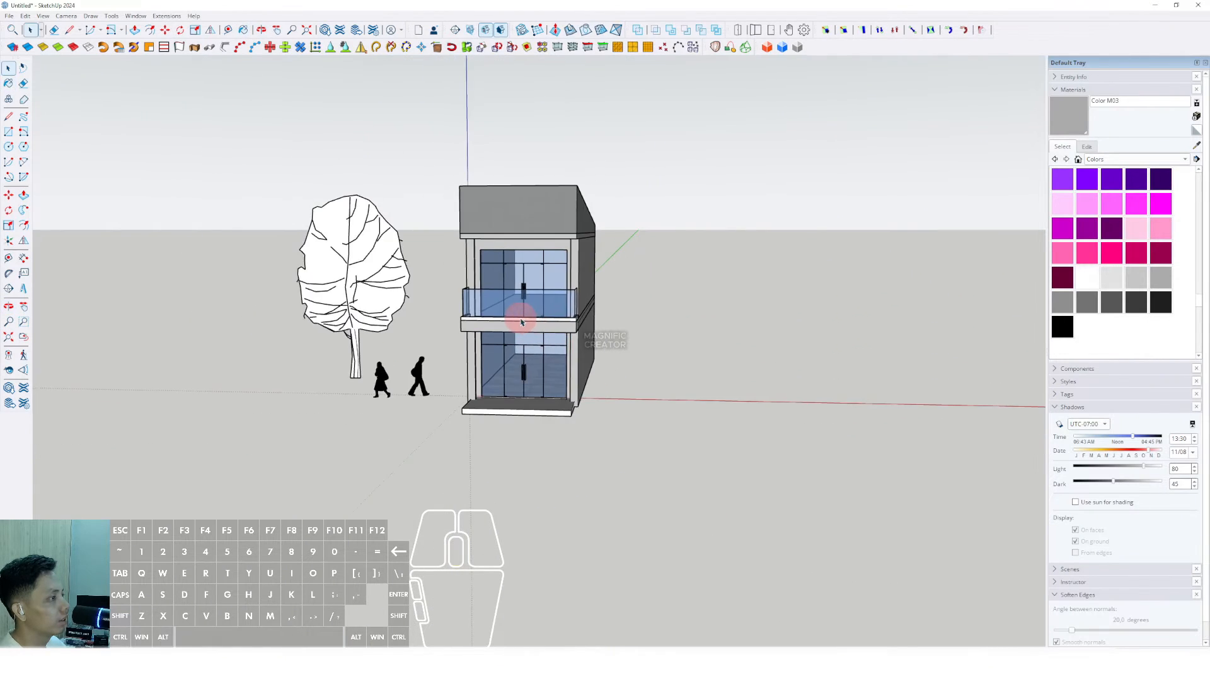
# Step: Box-select the whole shopfront and make it a group
pyautogui.moveTo(521, 319); pyautogui.dragTo(537, 309, button='middle')
pyautogui.click(675, 461)
pyautogui.moveTo(462, 125); pyautogui.dragTo(464, 122)
pyautogui.scroll(2, 536, 205)
pyautogui.rightClick(551, 209)
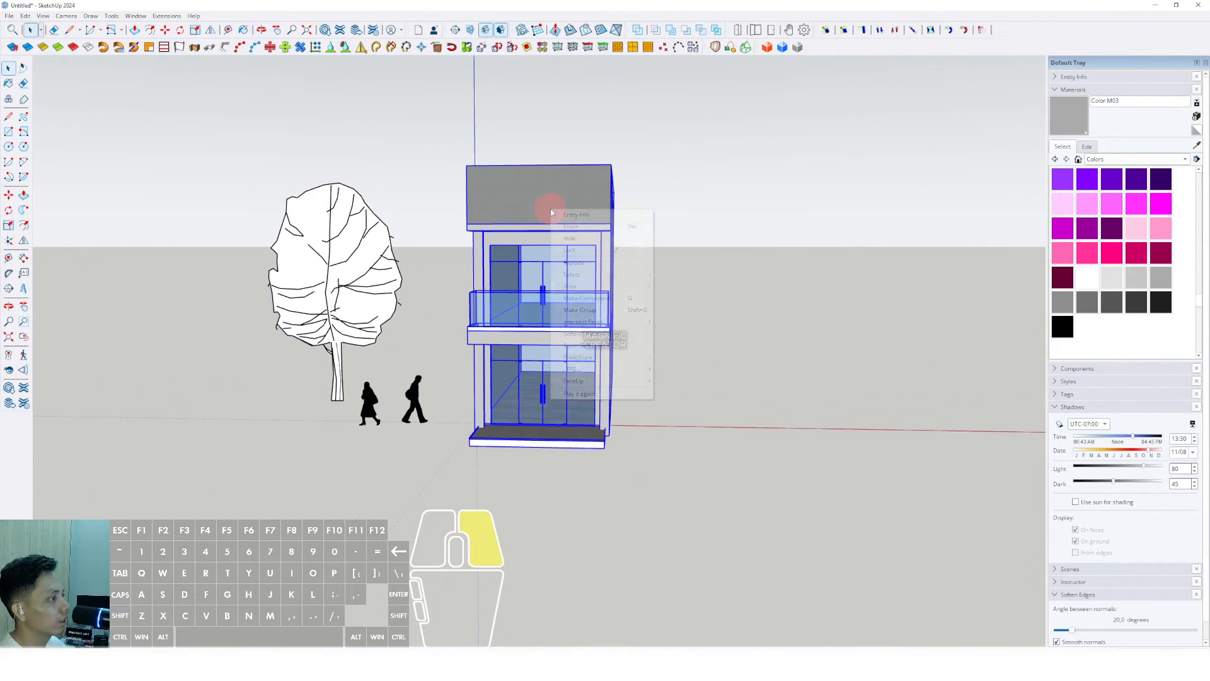
pyautogui.click(576, 311)
pyautogui.scroll(-3, 550, 278)
# Step: Zoom in on the ground-floor entrance and open the building group for editing
pyautogui.moveTo(545, 266); pyautogui.dragTo(549, 251, button='middle')
pyautogui.scroll(3, 532, 392)
pyautogui.moveTo(532, 391); pyautogui.dragTo(517, 410, button='middle')
pyautogui.scroll(3, 473, 397)
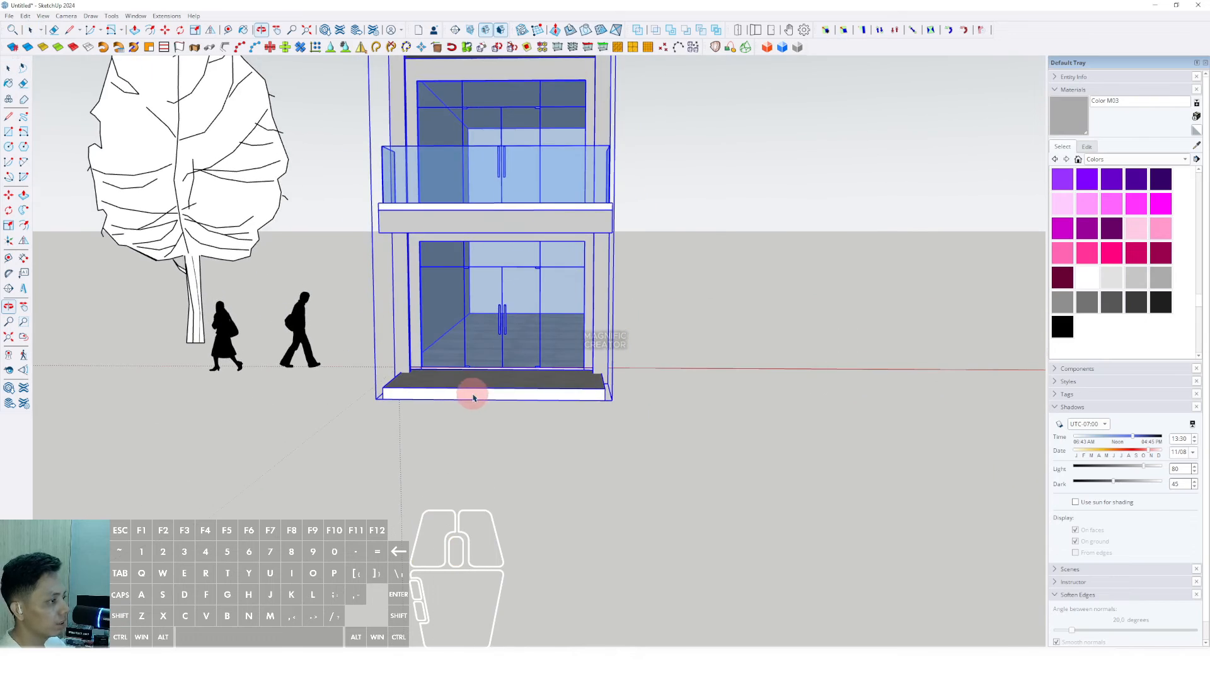
pyautogui.moveTo(449, 393)
pyautogui.mouseDown(button='middle')
pyautogui.moveTo(433, 438)
pyautogui.moveTo(354, 413)
pyautogui.moveTo(500, 392)
pyautogui.mouseUp(button='middle')
pyautogui.scroll(1, 442, 416)
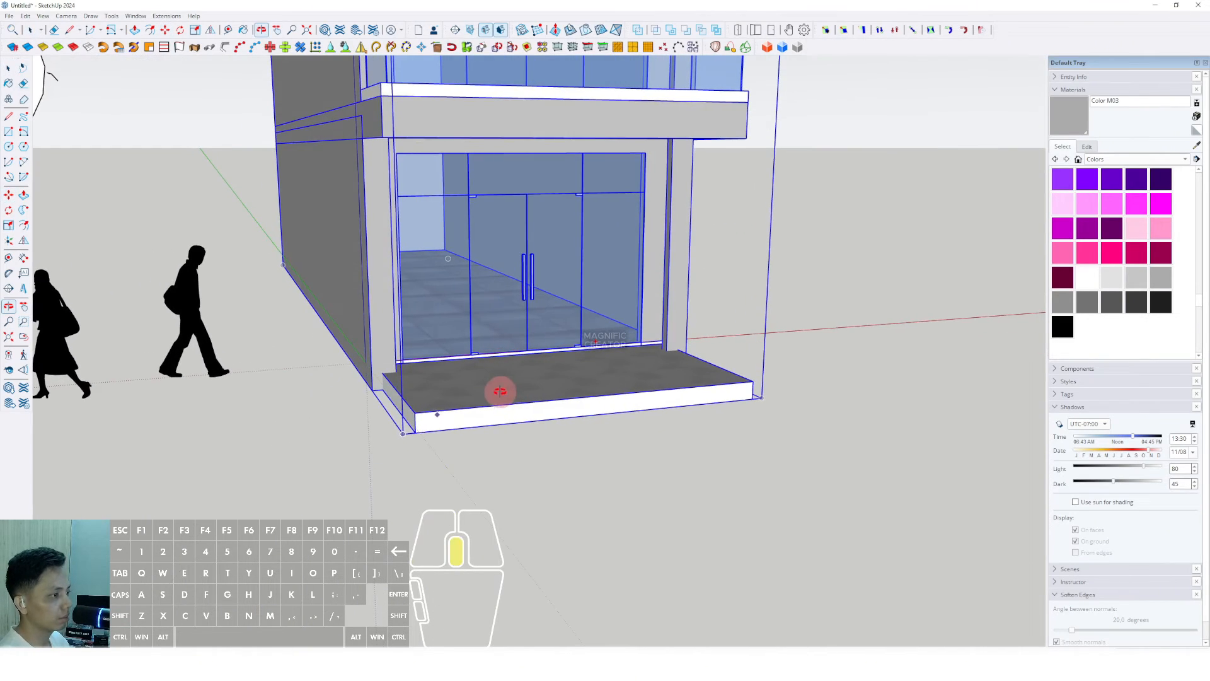
pyautogui.scroll(3, 376, 392)
pyautogui.moveTo(376, 393); pyautogui.dragTo(441, 413, button='middle')
pyautogui.press('space')
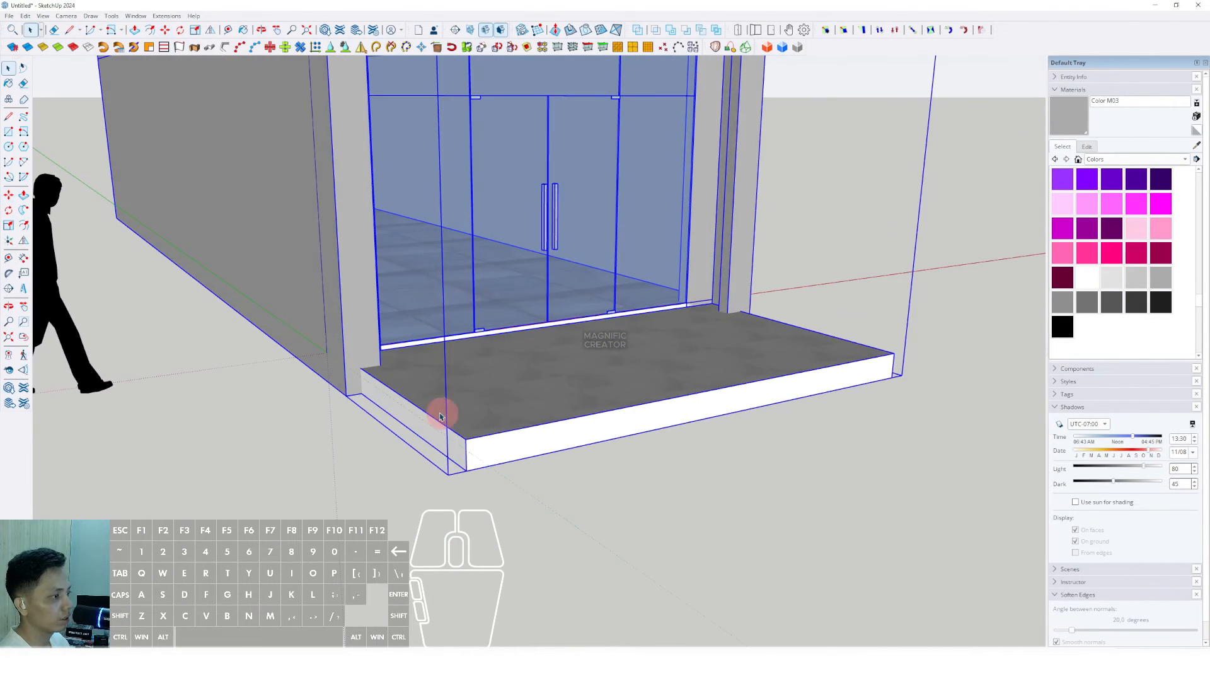
pyautogui.doubleClick(440, 413)
pyautogui.click(438, 412)
# Step: Inside the entrance step group, push the step's left end out to the pillar edge
pyautogui.doubleClick(435, 412)
pyautogui.click(375, 396)
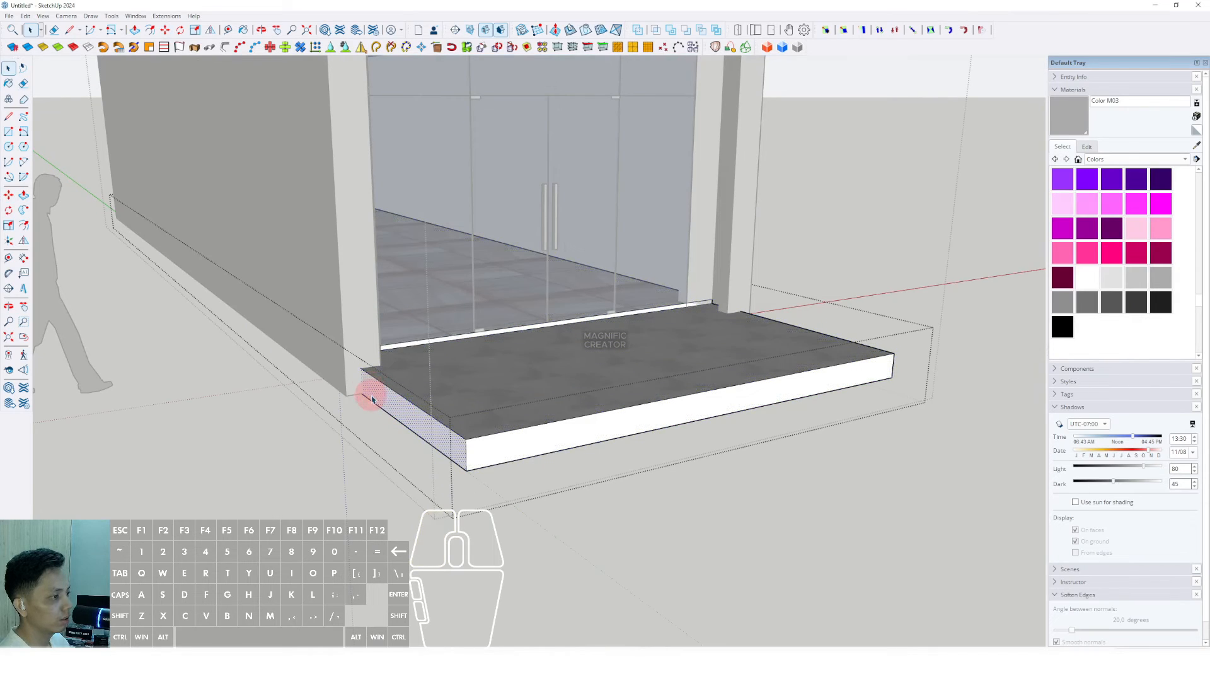
pyautogui.click(361, 369)
pyautogui.scroll(1, 364, 387)
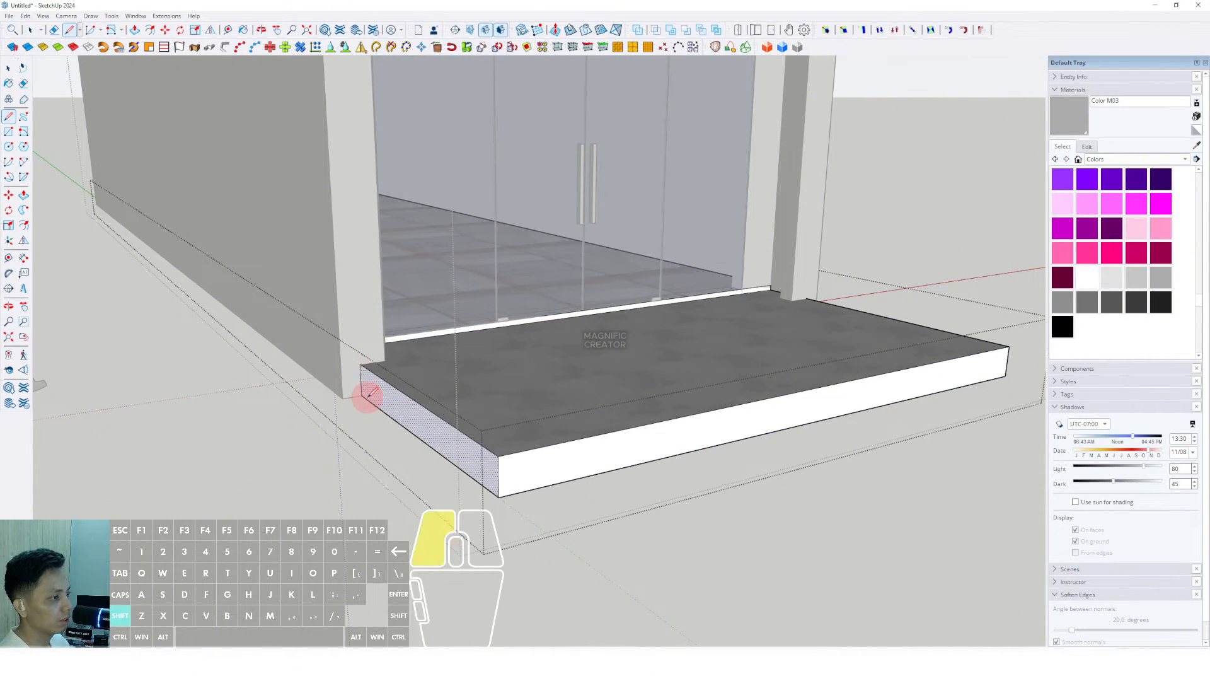
pyautogui.click(371, 379)
pyautogui.click(341, 344)
pyautogui.press('space')
pyautogui.scroll(-3, 348, 344)
# Step: Extend the step's right end to the wall corner and exit the groups
pyautogui.moveTo(681, 353); pyautogui.dragTo(410, 325, button='middle')
pyautogui.scroll(2, 430, 317)
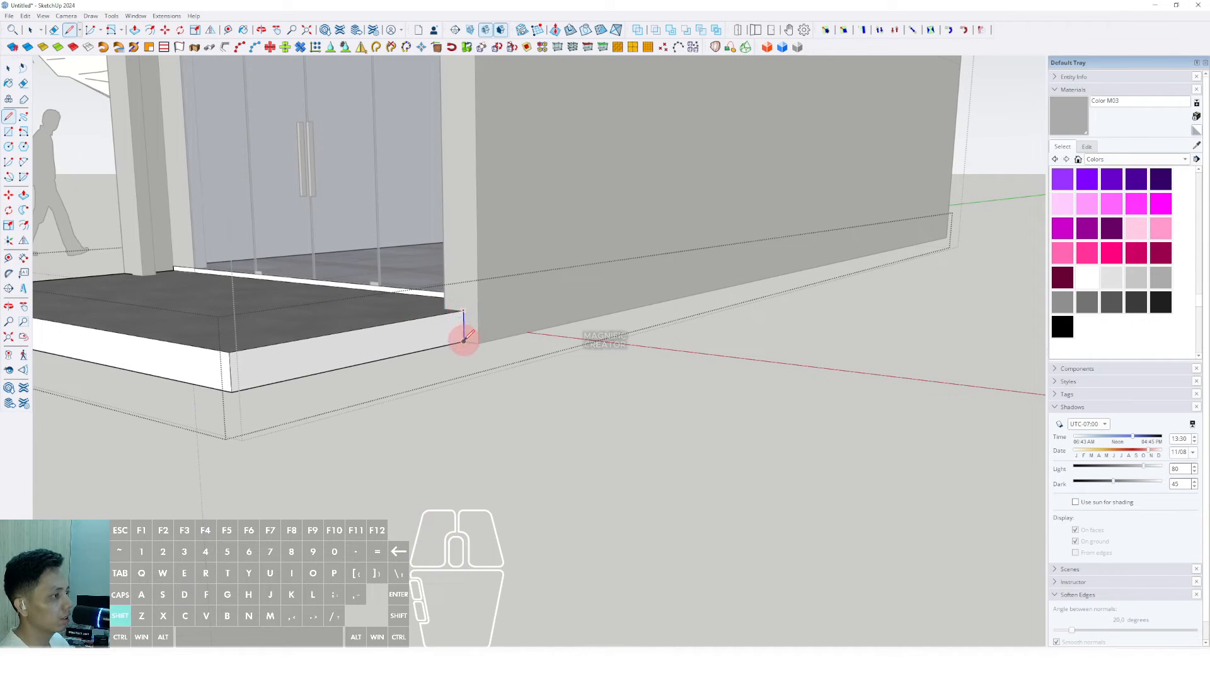
pyautogui.press('v')
pyautogui.click(453, 337)
pyautogui.click(495, 278)
pyautogui.press('space')
pyautogui.scroll(-4, 484, 292)
pyautogui.click(511, 354)
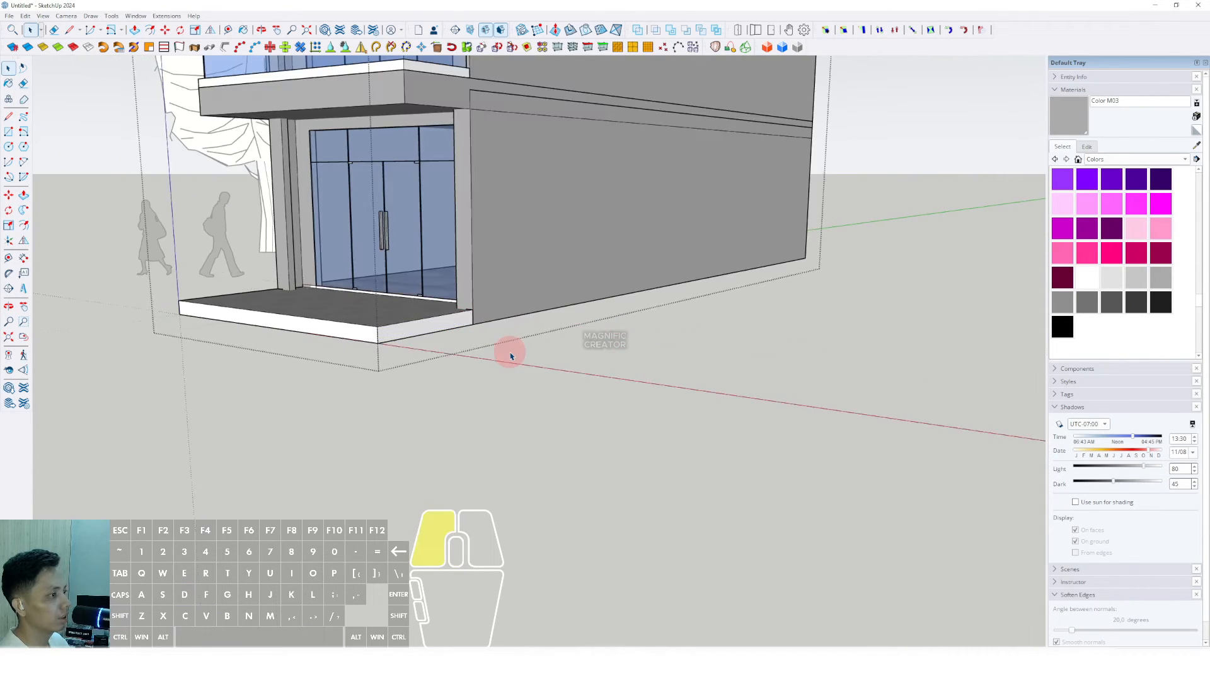
pyautogui.click(511, 354)
pyautogui.keyDown('shift'); pyautogui.moveTo(341, 372); pyautogui.dragTo(342, 417, button='middle'); pyautogui.keyUp('shift')
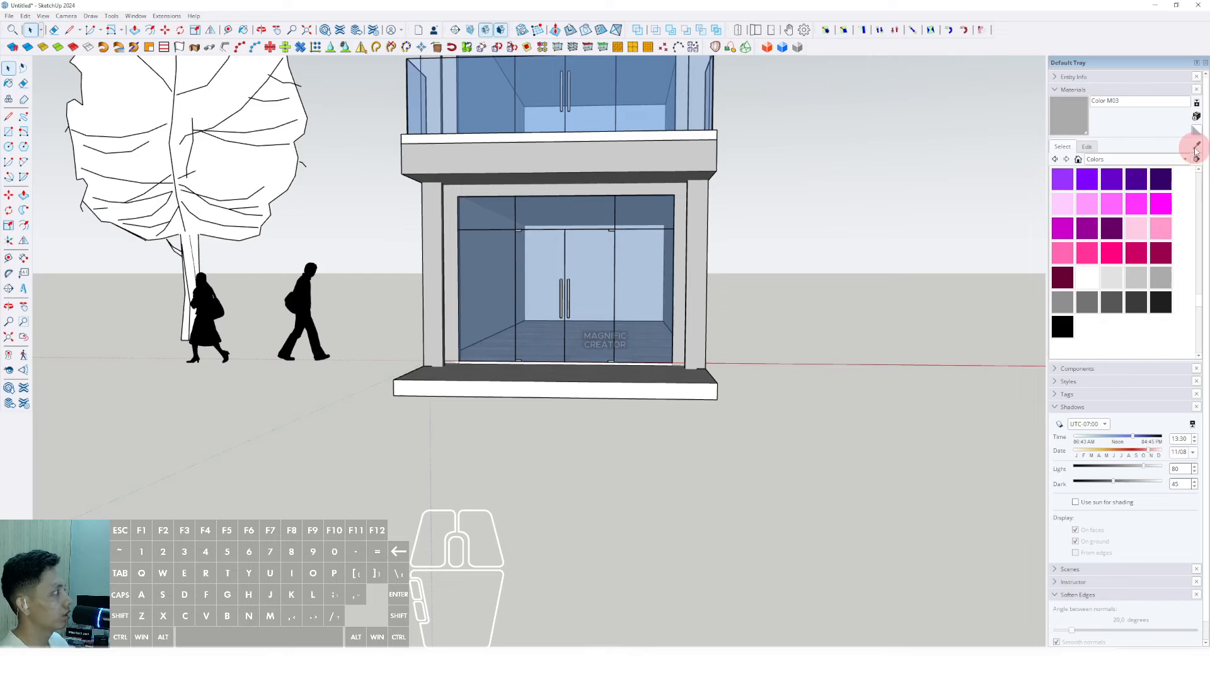
pyautogui.moveTo(631, 327); pyautogui.dragTo(590, 388, button='middle')
# Step: Pull the entrance step's front face outward to deepen it, then leave group editing
pyautogui.doubleClick(590, 388)
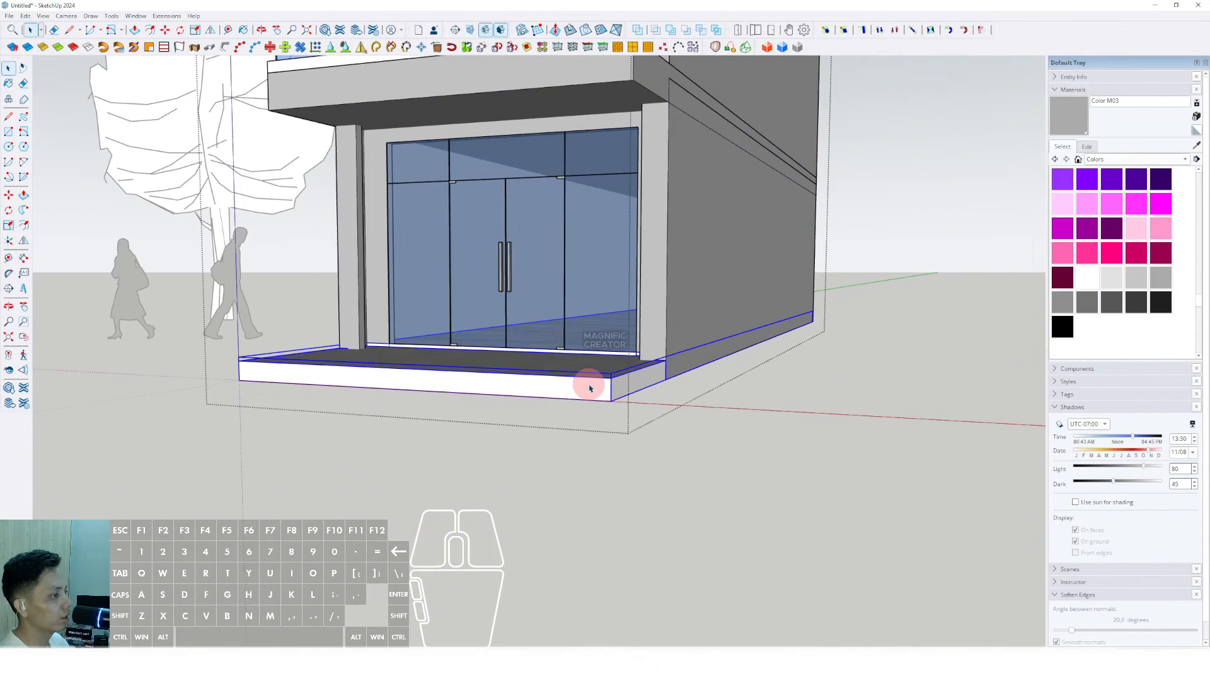
pyautogui.click(605, 395)
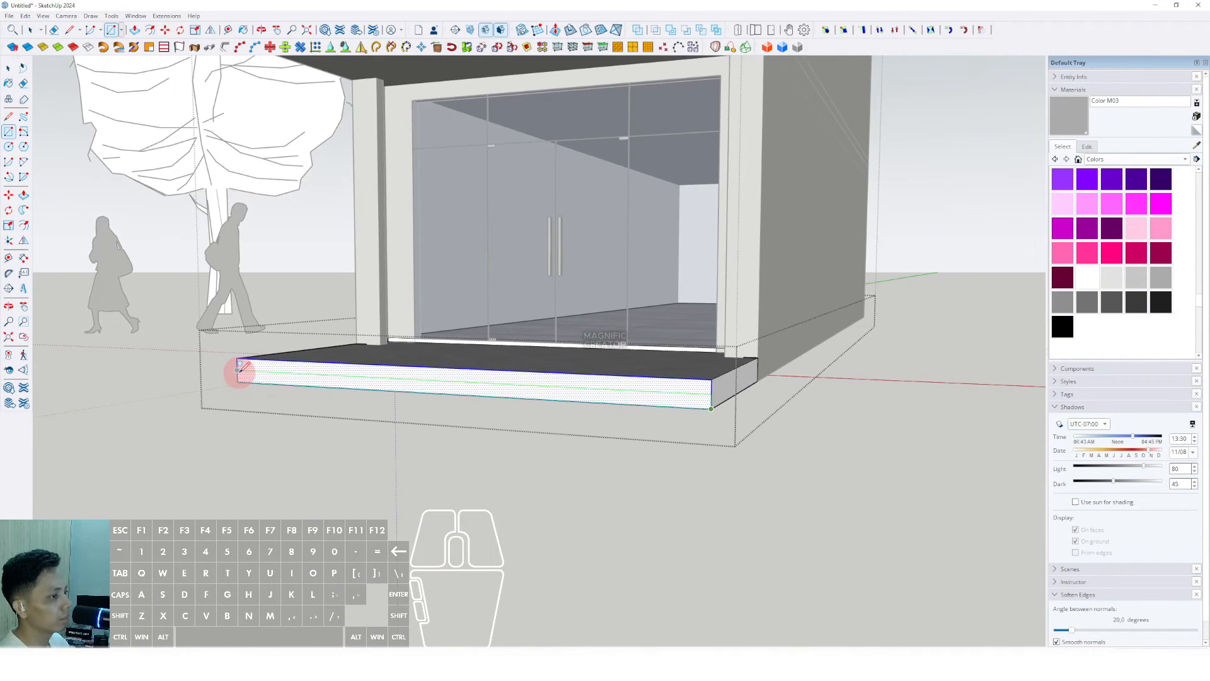
pyautogui.moveTo(255, 376); pyautogui.dragTo(235, 383)
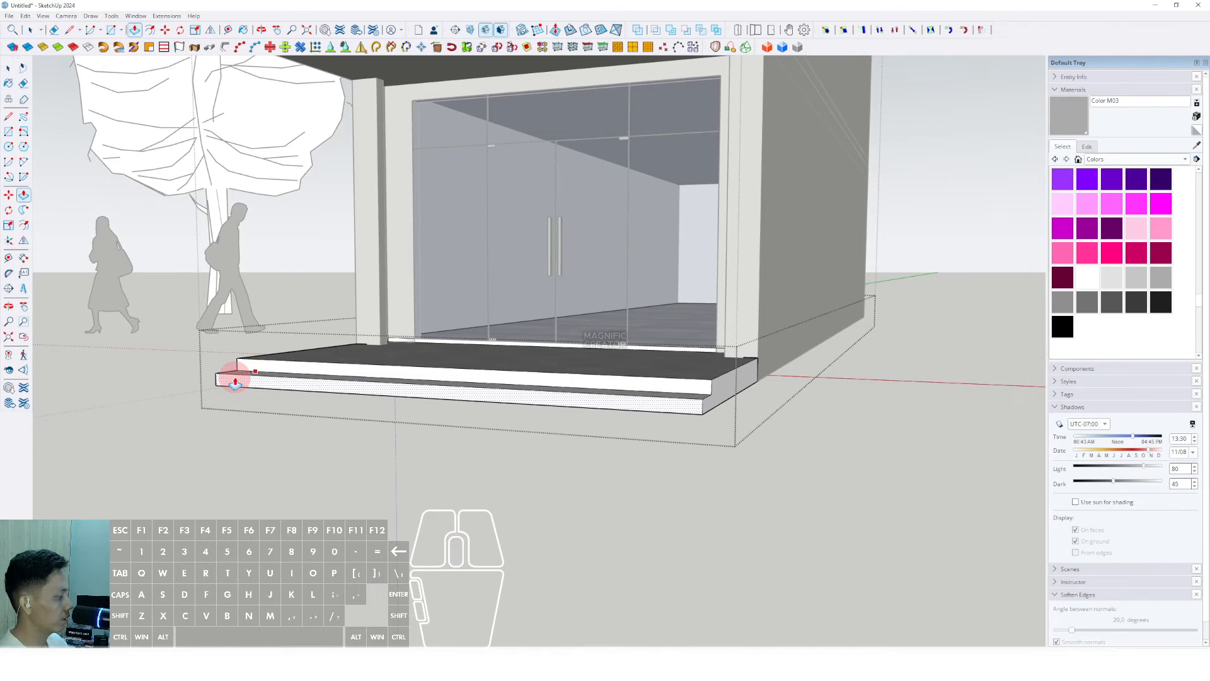
pyautogui.press('space')
pyautogui.moveTo(279, 380); pyautogui.dragTo(682, 431, button='middle')
pyautogui.scroll(-4, 477, 427)
pyautogui.click(807, 445)
pyautogui.scroll(-2, 491, 403)
pyautogui.moveTo(504, 382); pyautogui.dragTo(647, 416, button='middle')
pyautogui.click(732, 522)
pyautogui.click(567, 338)
pyautogui.scroll(5, 494, 429)
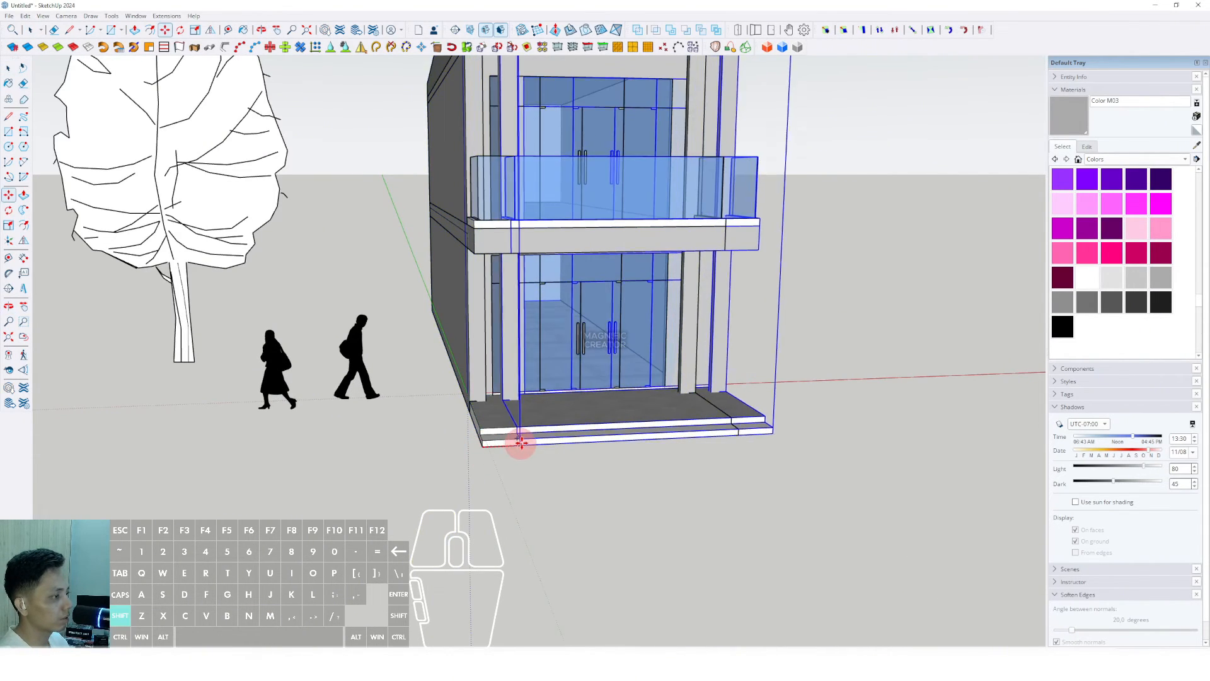
# Step: Copy the building group one bay along the red axis and array it x5 into six units
pyautogui.keyDown('shift'); pyautogui.moveTo(571, 444); pyautogui.dragTo(413, 439, button='middle'); pyautogui.keyUp('shift')
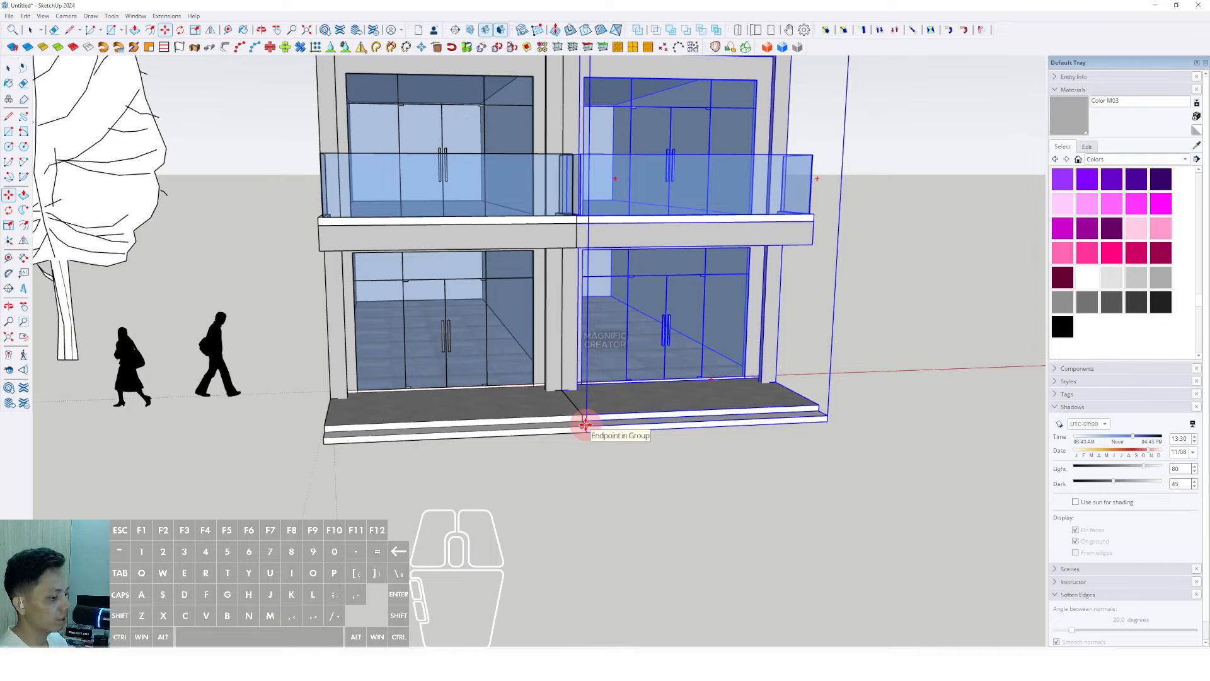
pyautogui.press('Return')
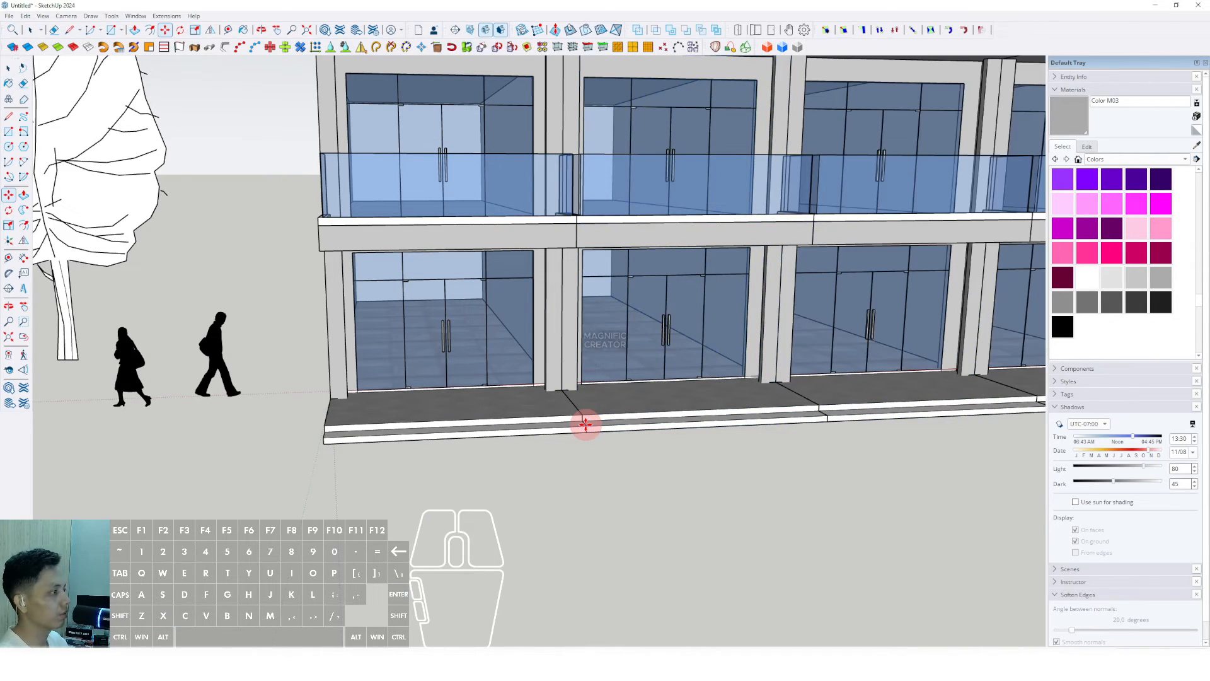
pyautogui.scroll(-4, 548, 414)
pyautogui.moveTo(548, 414); pyautogui.dragTo(353, 296, button='middle')
pyautogui.keyDown('shift'); pyautogui.moveTo(353, 296); pyautogui.dragTo(519, 425, button='middle'); pyautogui.keyUp('shift')
pyautogui.scroll(2, 549, 338)
pyautogui.scroll(-2, 584, 343)
pyautogui.scroll(-3, 527, 408)
pyautogui.scroll(3, 483, 343)
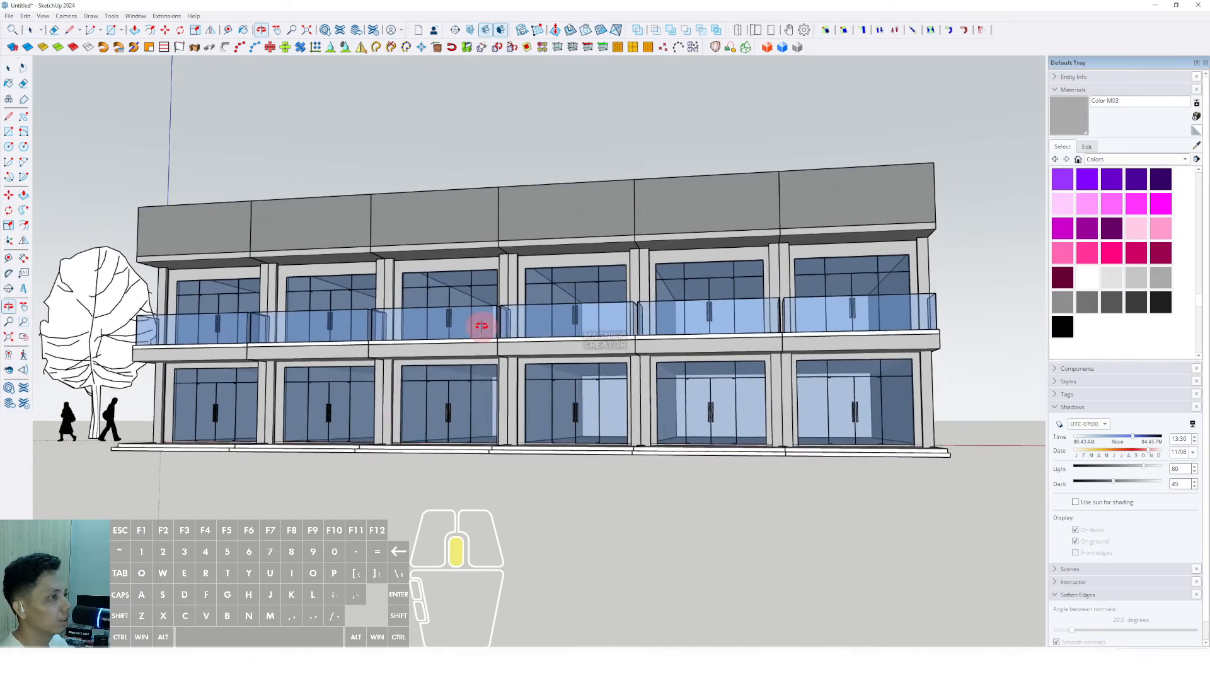
# Step: Turn on shadows from the View menu
pyautogui.click(43, 17)
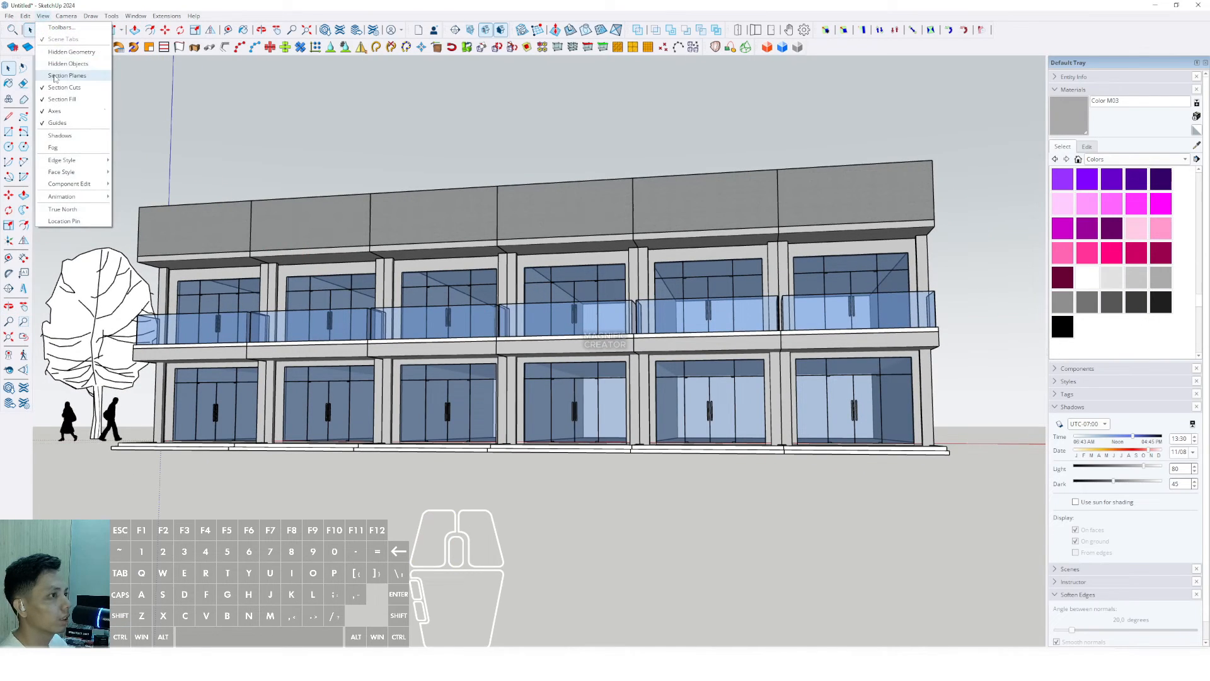
pyautogui.click(58, 136)
pyautogui.moveTo(580, 359)
pyautogui.mouseDown(button='middle')
pyautogui.moveTo(613, 338)
pyautogui.moveTo(951, 348)
pyautogui.mouseUp(button='middle')
pyautogui.scroll(-1, 1163, 482)
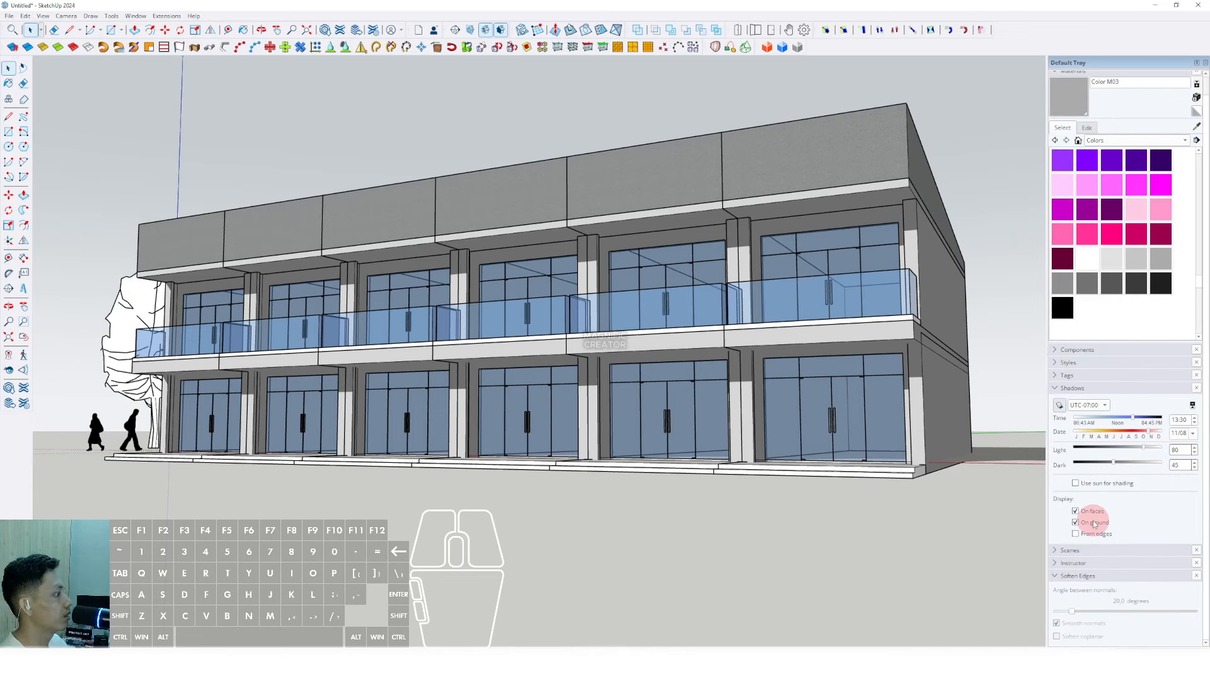
# Step: Apply the Construction Documentation Style and pan the row into position
pyautogui.click(1064, 362)
pyautogui.click(1113, 452)
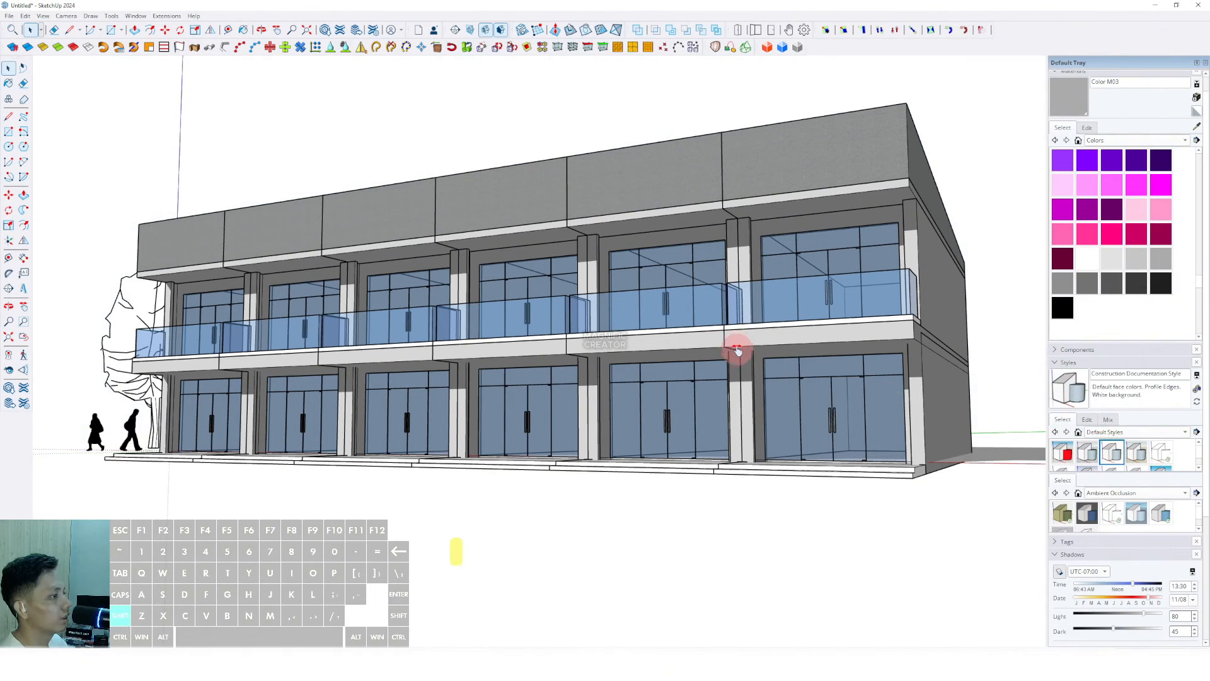
pyautogui.keyDown('shift'); pyautogui.moveTo(738, 350); pyautogui.dragTo(798, 338, button='middle'); pyautogui.keyUp('shift')
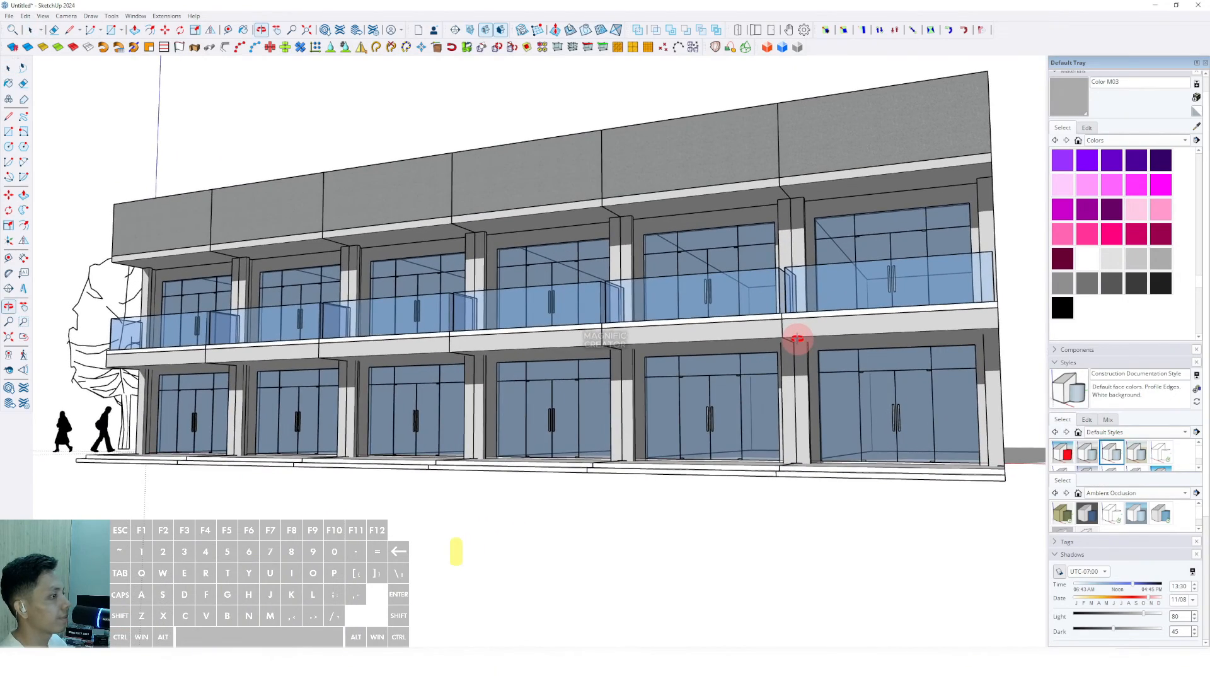
pyautogui.scroll(10, 1134, 205)
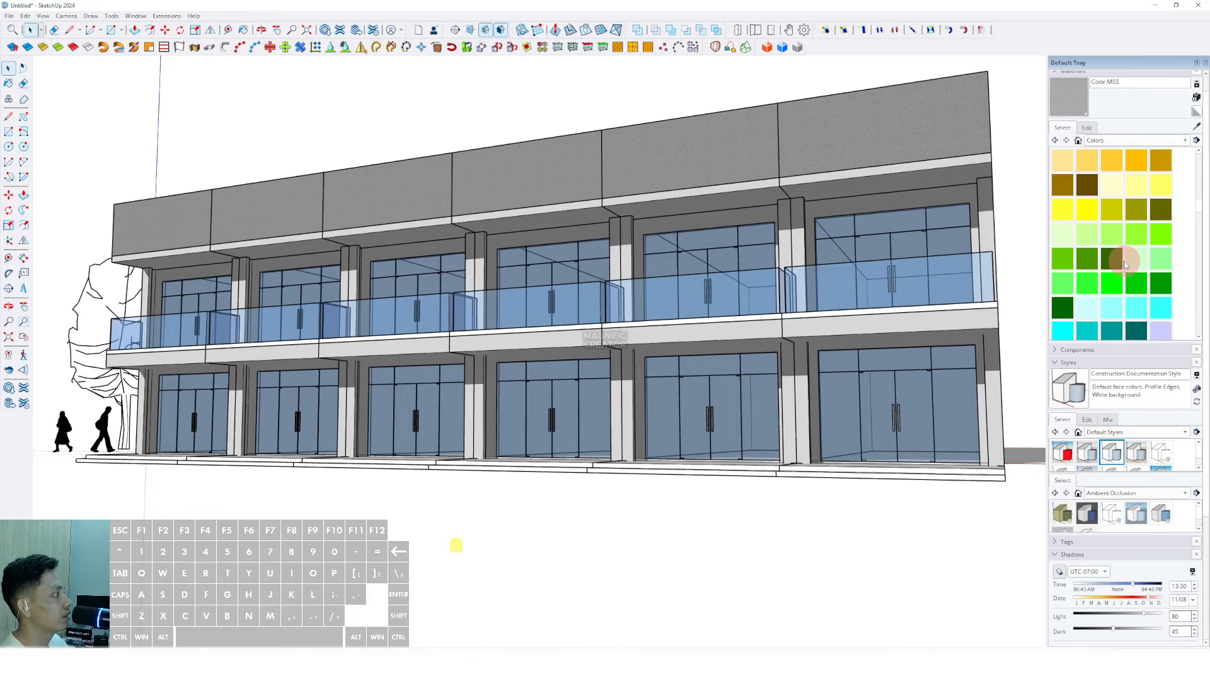
# Step: Paint the first bay's balcony fascia band orange inside its slab group
pyautogui.click(1063, 208)
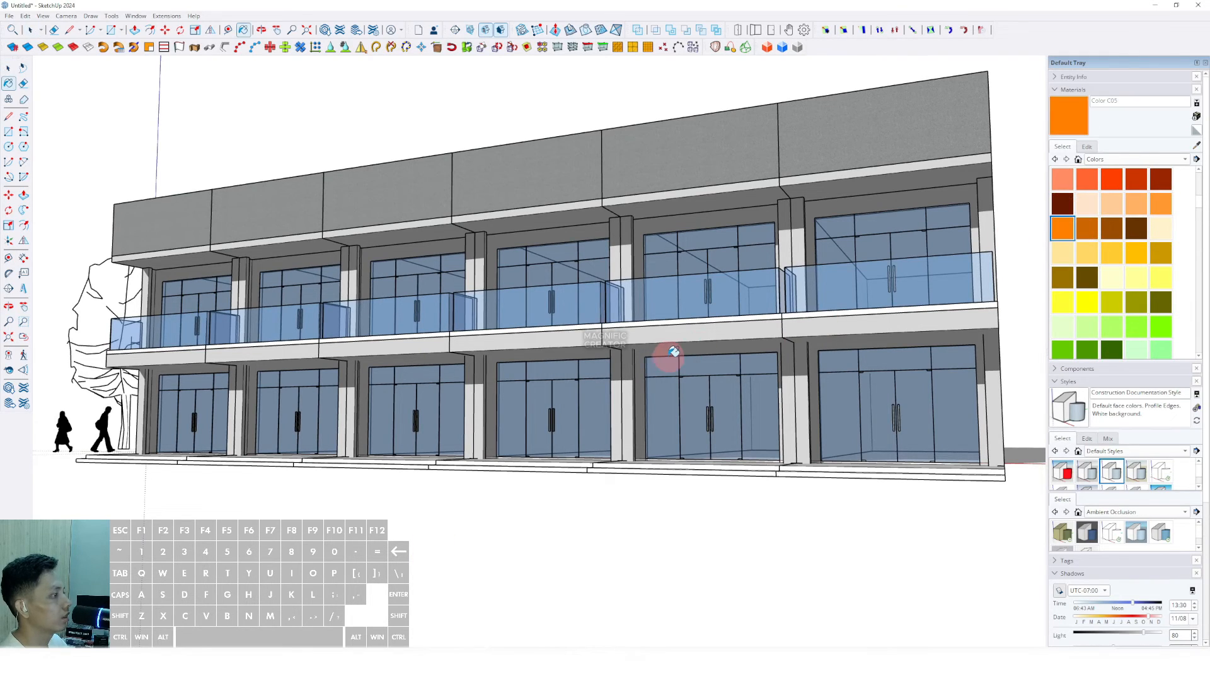
pyautogui.moveTo(670, 352); pyautogui.dragTo(670, 335, button='middle')
pyautogui.click(665, 334)
pyautogui.doubleClick(665, 334)
pyautogui.click(676, 332)
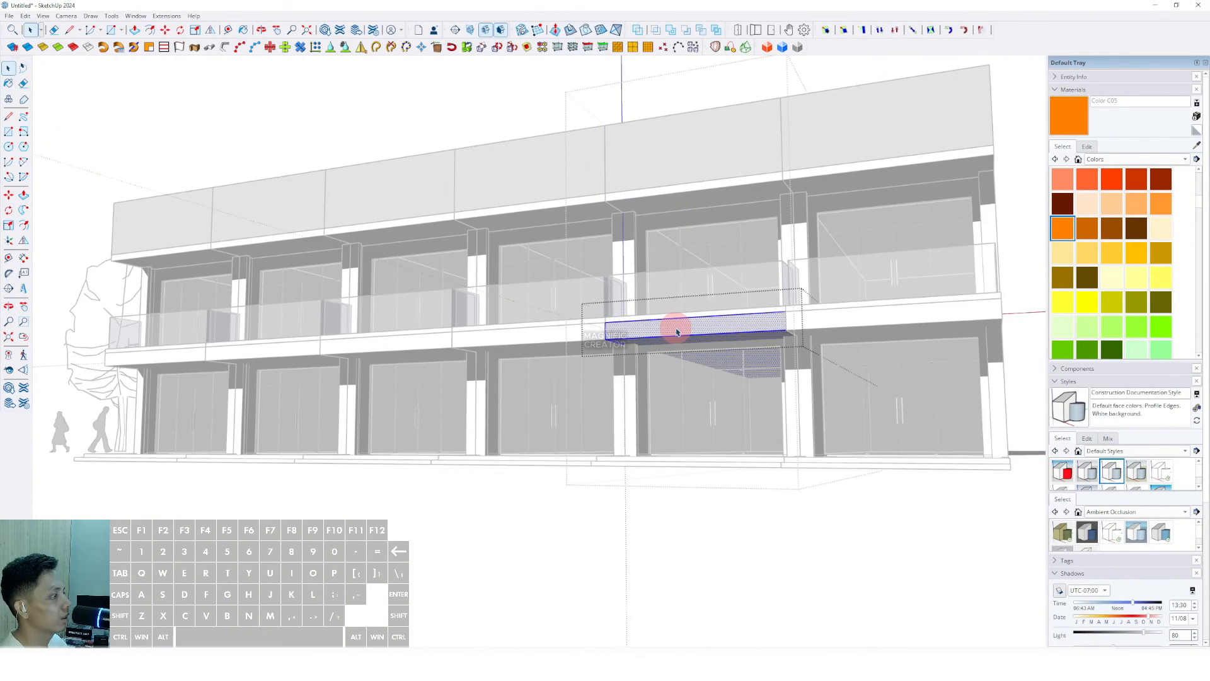
pyautogui.click(667, 324)
pyautogui.press('space')
pyautogui.click(616, 539)
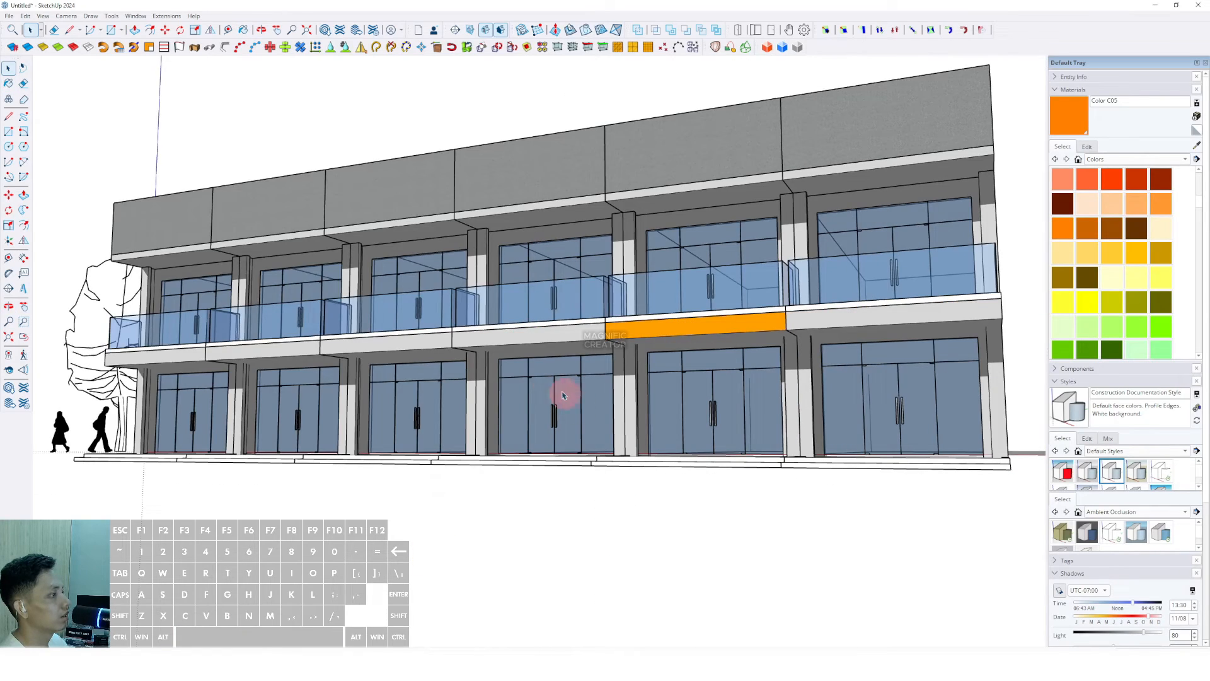
pyautogui.scroll(-5, 1121, 270)
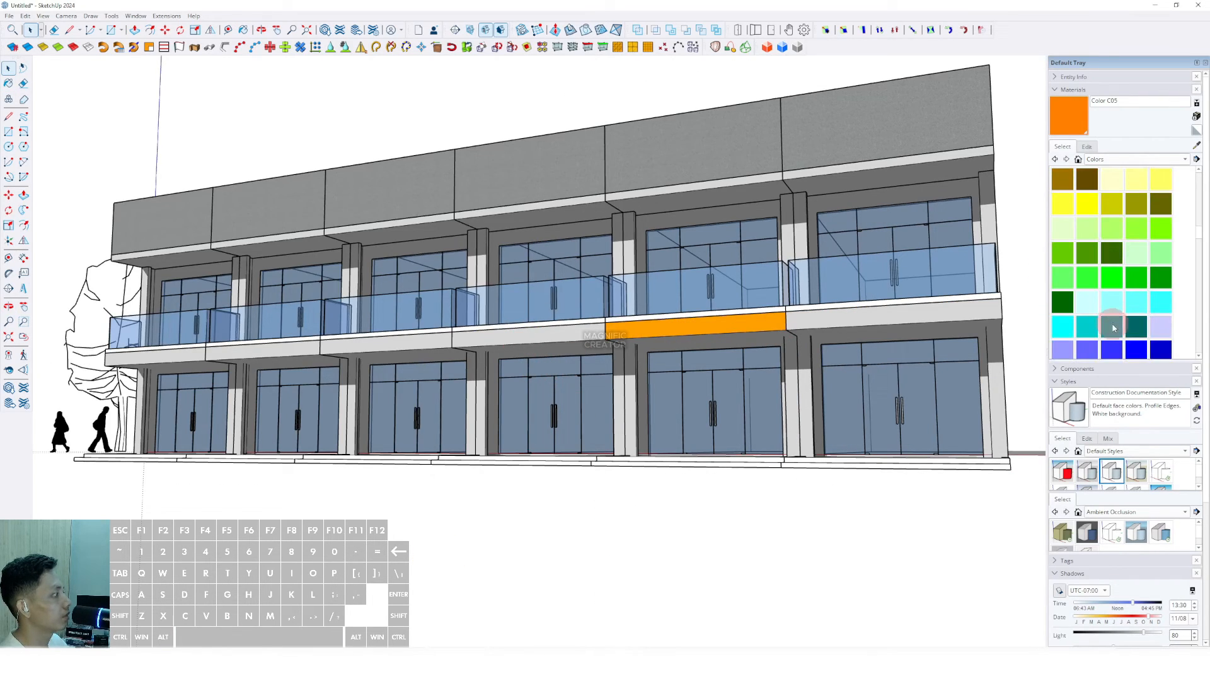
pyautogui.scroll(-1, 1103, 311)
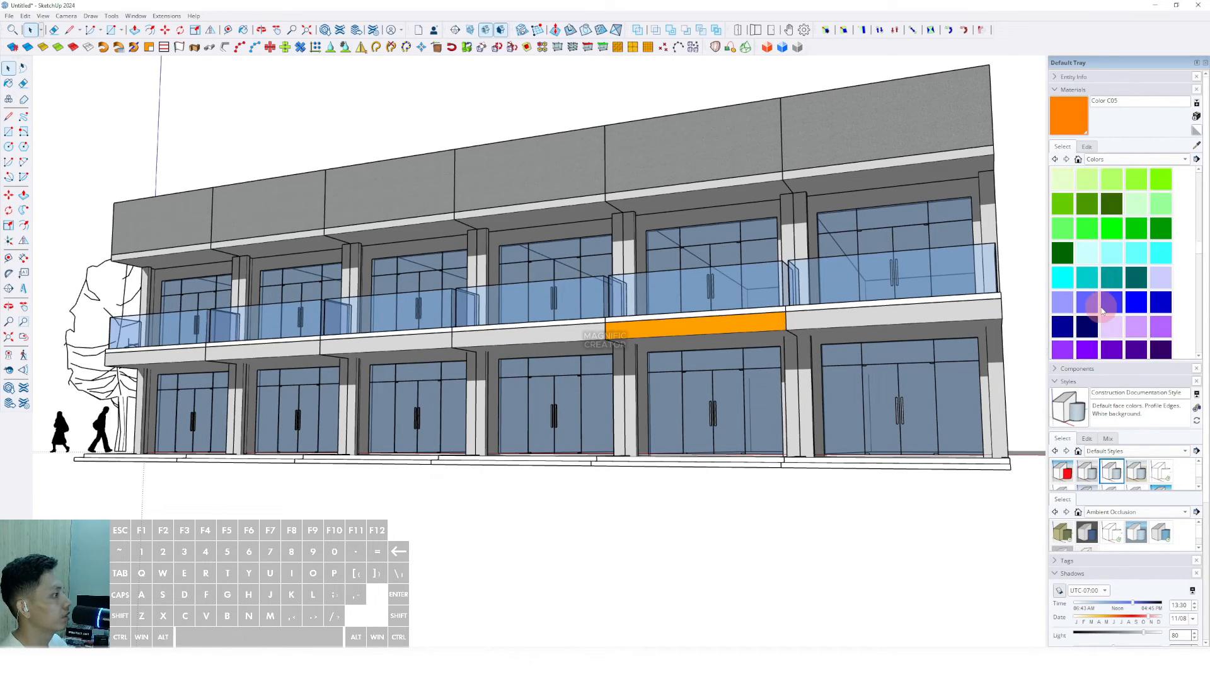
pyautogui.scroll(-5, 1109, 309)
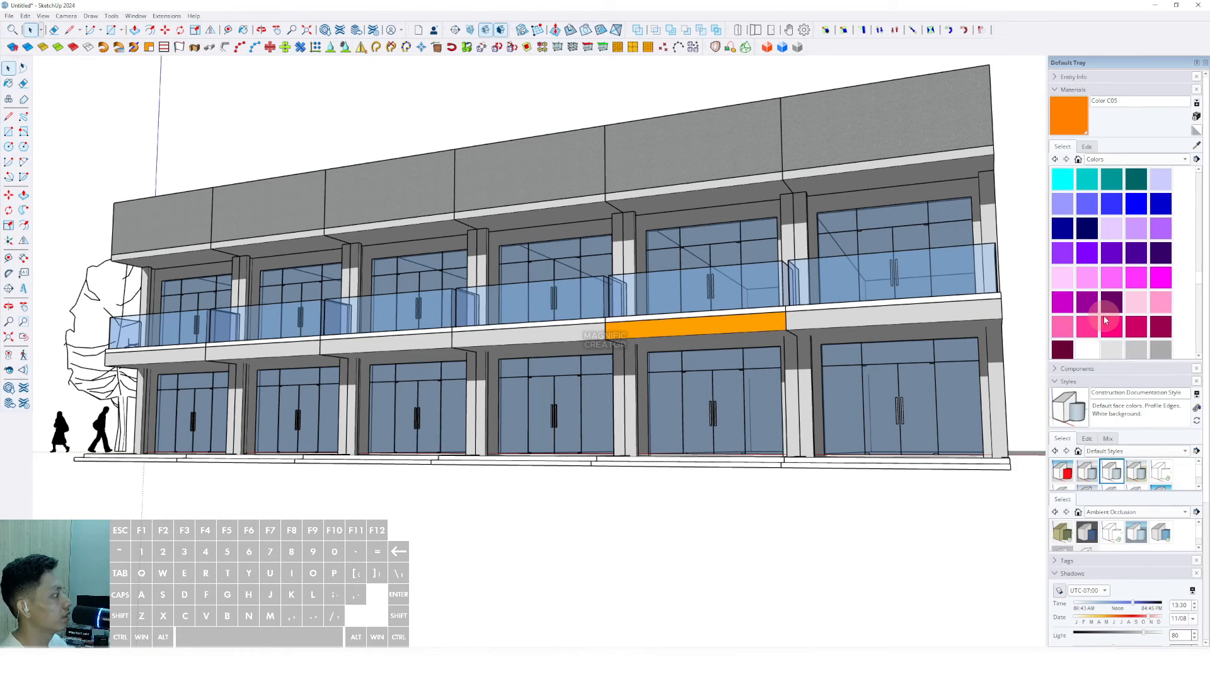
pyautogui.scroll(10, 1104, 318)
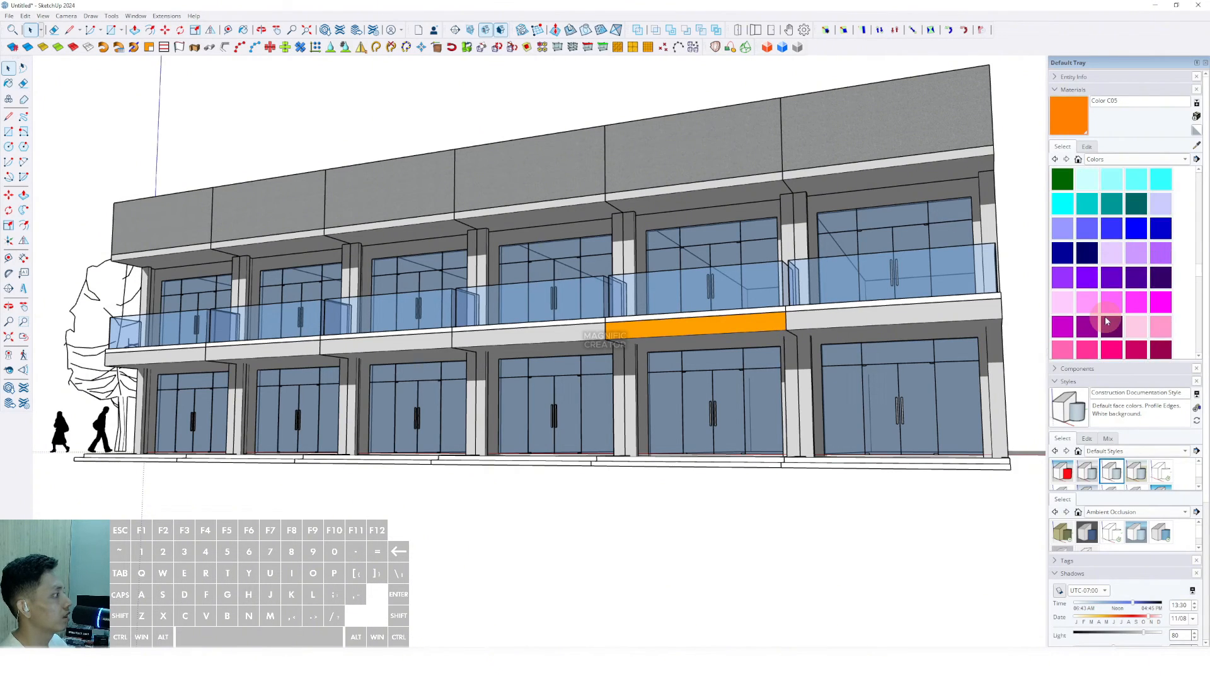
# Step: Paint the next bay's balcony slab fascia red-orange
pyautogui.click(1112, 203)
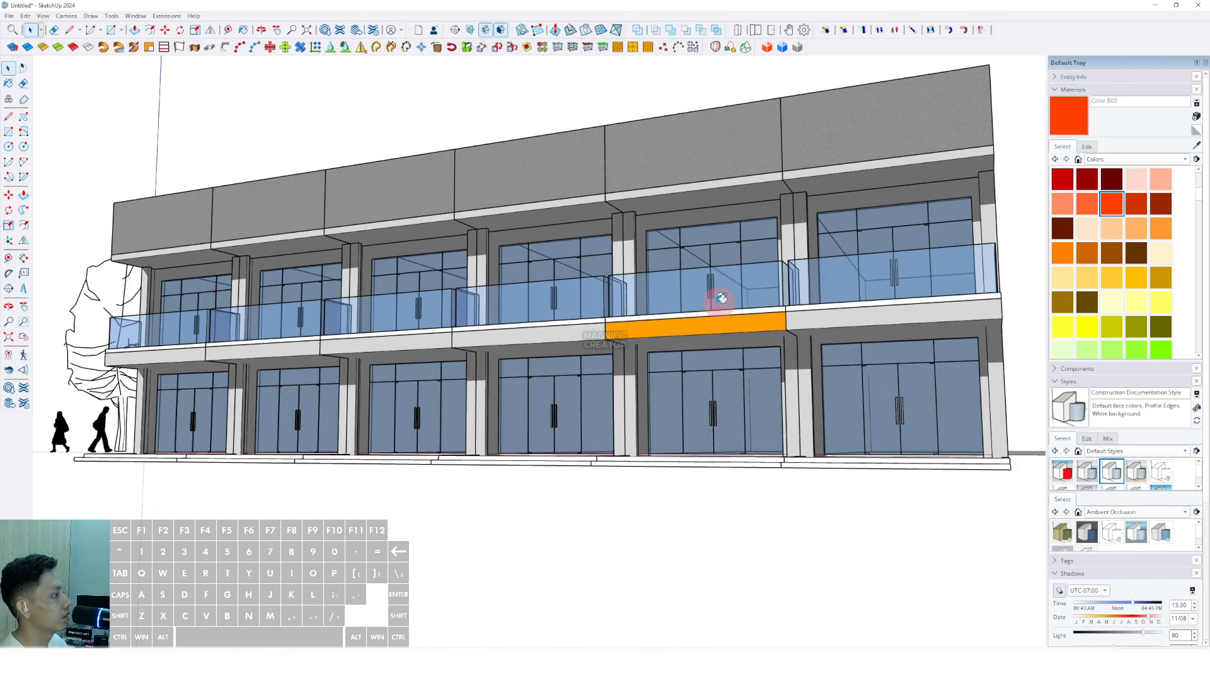
pyautogui.doubleClick(547, 334)
pyautogui.doubleClick(547, 335)
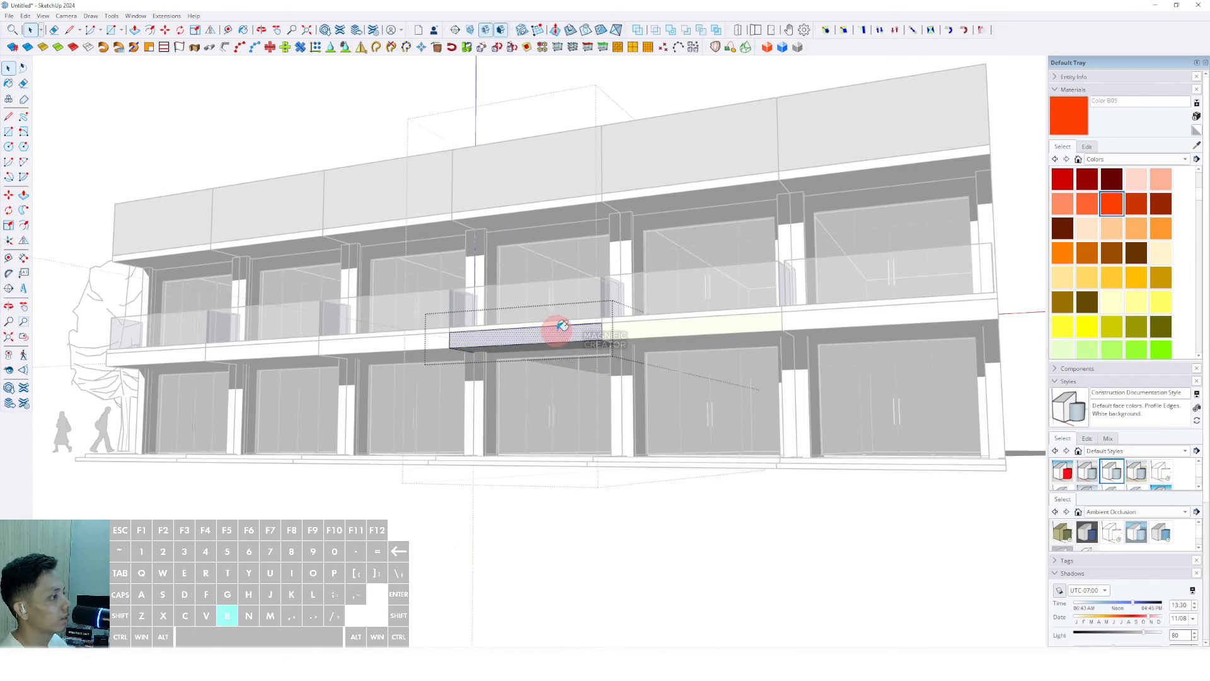
pyautogui.click(563, 325)
pyautogui.click(475, 522)
pyautogui.click(474, 526)
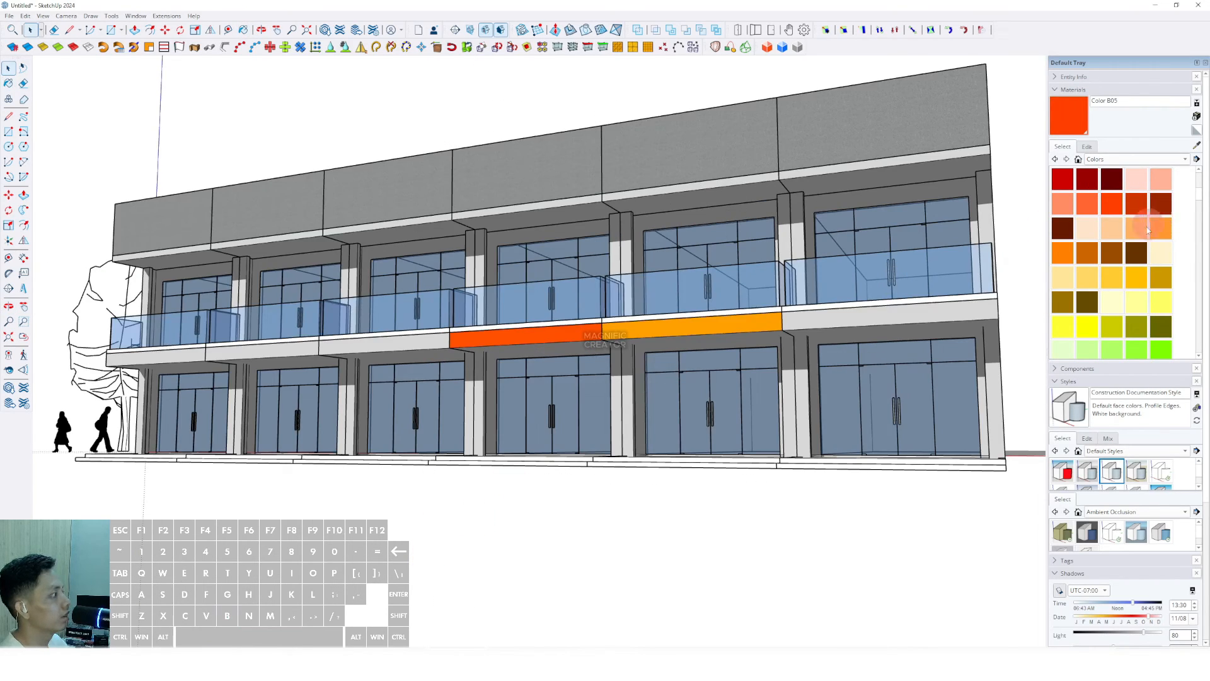
pyautogui.scroll(-3, 1115, 280)
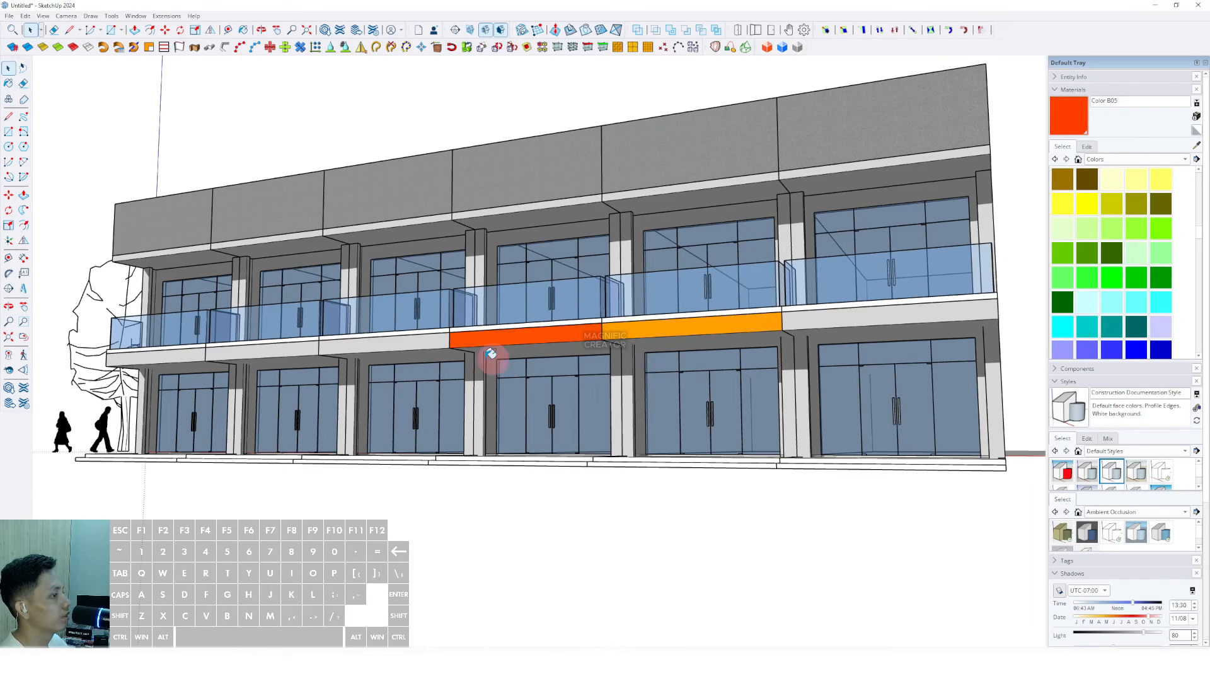
pyautogui.moveTo(491, 355); pyautogui.dragTo(498, 356, button='middle')
# Step: Paint the third bay's balcony slab fascia cyan and reframe the facade
pyautogui.press('space')
pyautogui.doubleClick(392, 346)
pyautogui.doubleClick(392, 345)
pyautogui.click(393, 346)
pyautogui.press('b')
pyautogui.click(409, 343)
pyautogui.press('space')
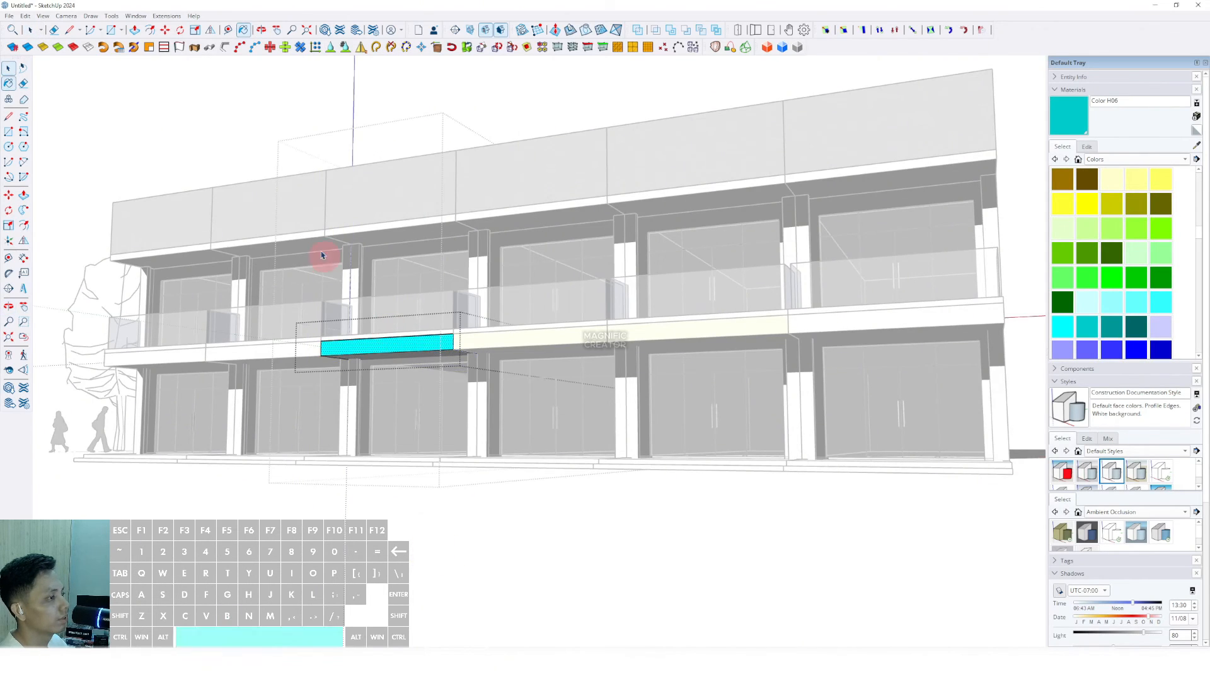
pyautogui.click(224, 104)
pyautogui.click(225, 108)
pyautogui.scroll(-2, 465, 257)
pyautogui.scroll(2, 491, 278)
pyautogui.keyDown('shift'); pyautogui.moveTo(559, 305); pyautogui.dragTo(542, 315, button='middle'); pyautogui.keyUp('shift')
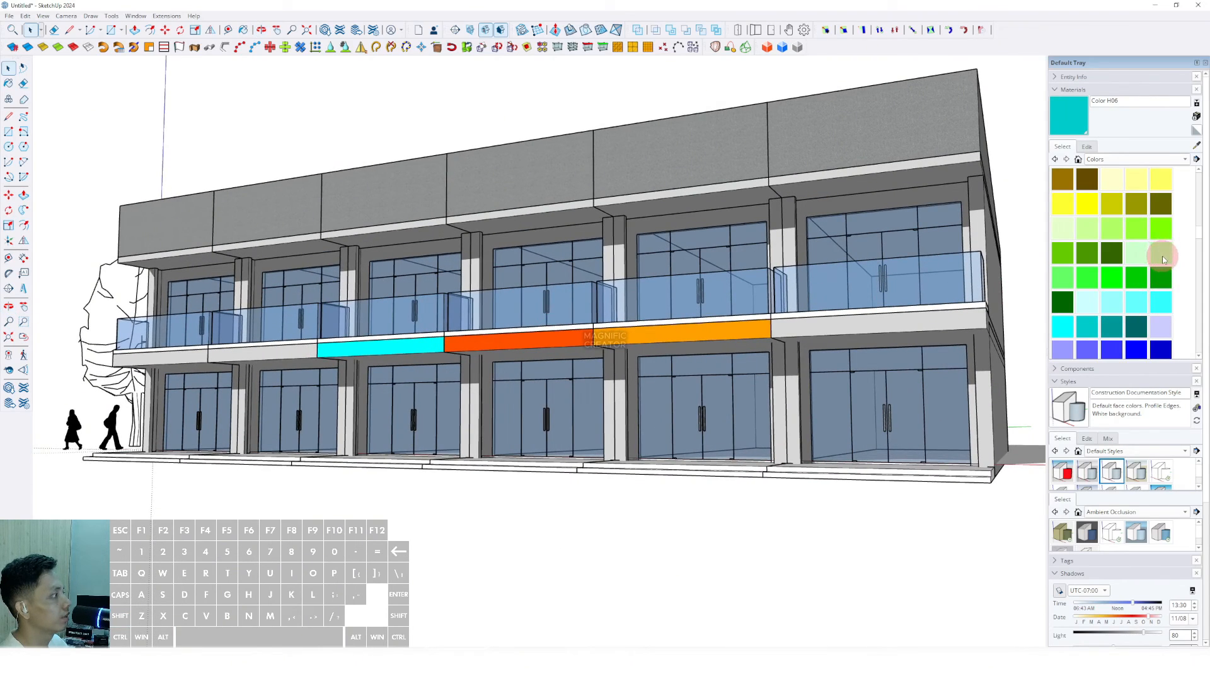
# Step: Paint the fascia of the bay left of the cyan band green (Color G07)
pyautogui.click(1161, 277)
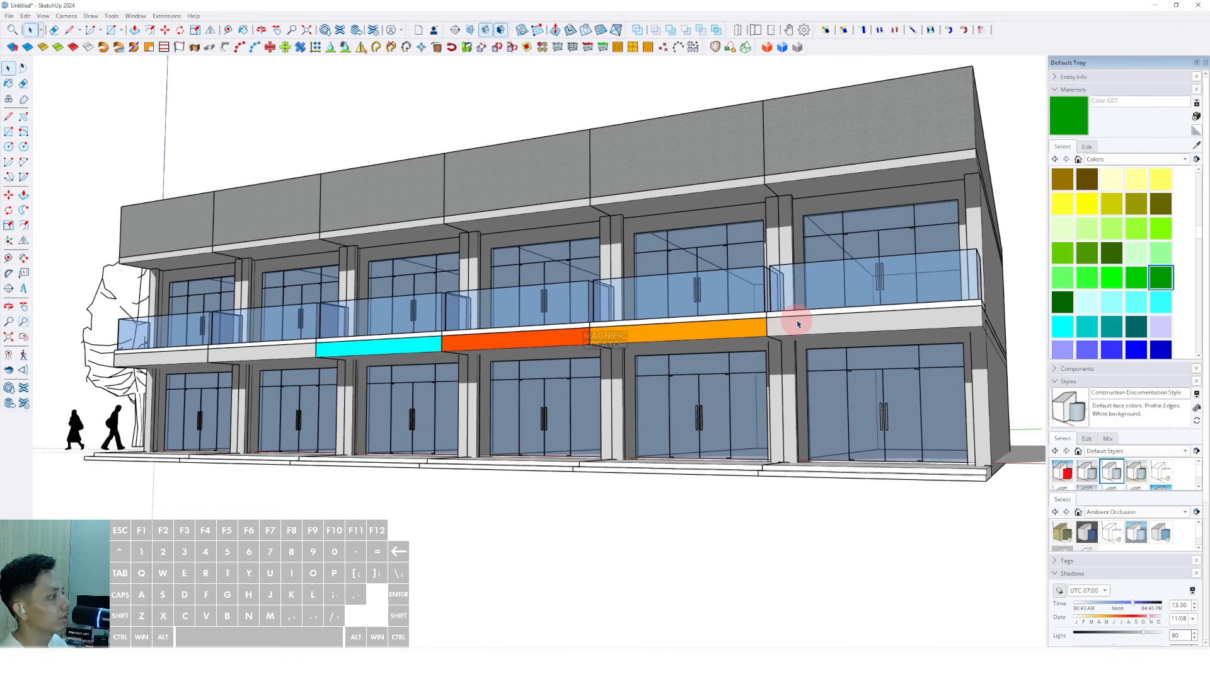
pyautogui.doubleClick(797, 319)
pyautogui.doubleClick(796, 319)
pyautogui.doubleClick(252, 351)
pyautogui.doubleClick(252, 351)
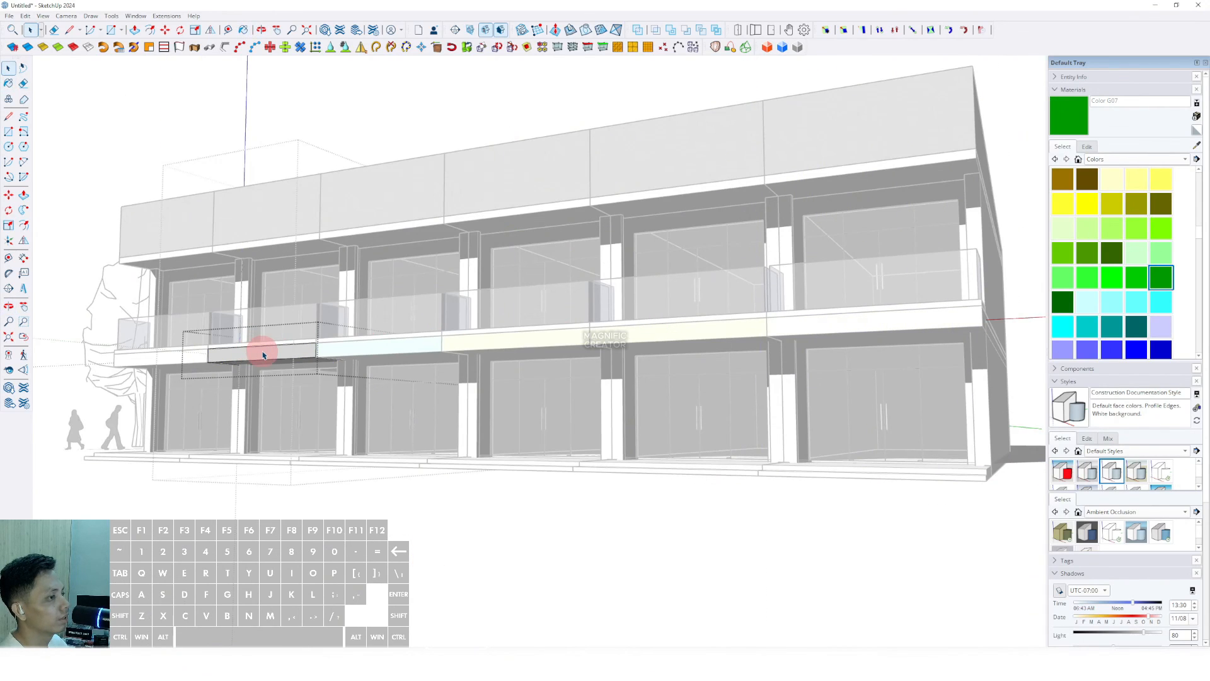
pyautogui.press('b')
pyautogui.click(247, 353)
pyautogui.press('space')
pyautogui.click(154, 109)
pyautogui.click(154, 110)
pyautogui.click(154, 109)
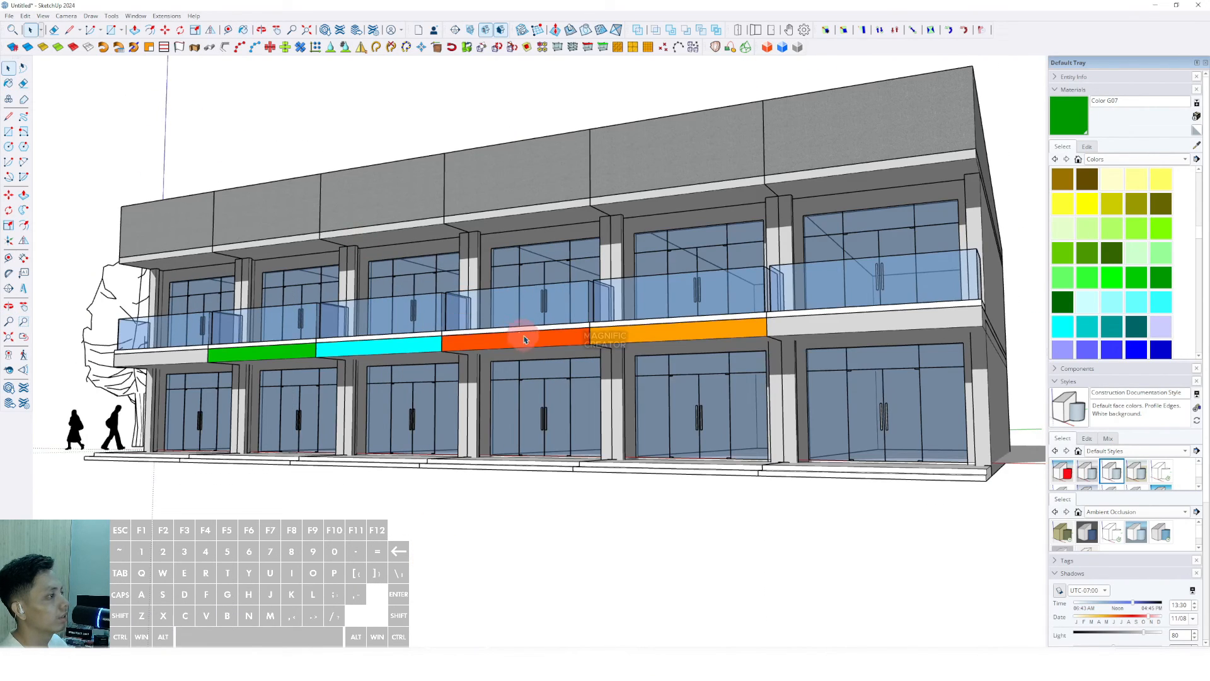
pyautogui.keyDown('shift'); pyautogui.moveTo(524, 346); pyautogui.dragTo(549, 318, button='middle'); pyautogui.keyUp('shift')
pyautogui.scroll(-5, 1093, 308)
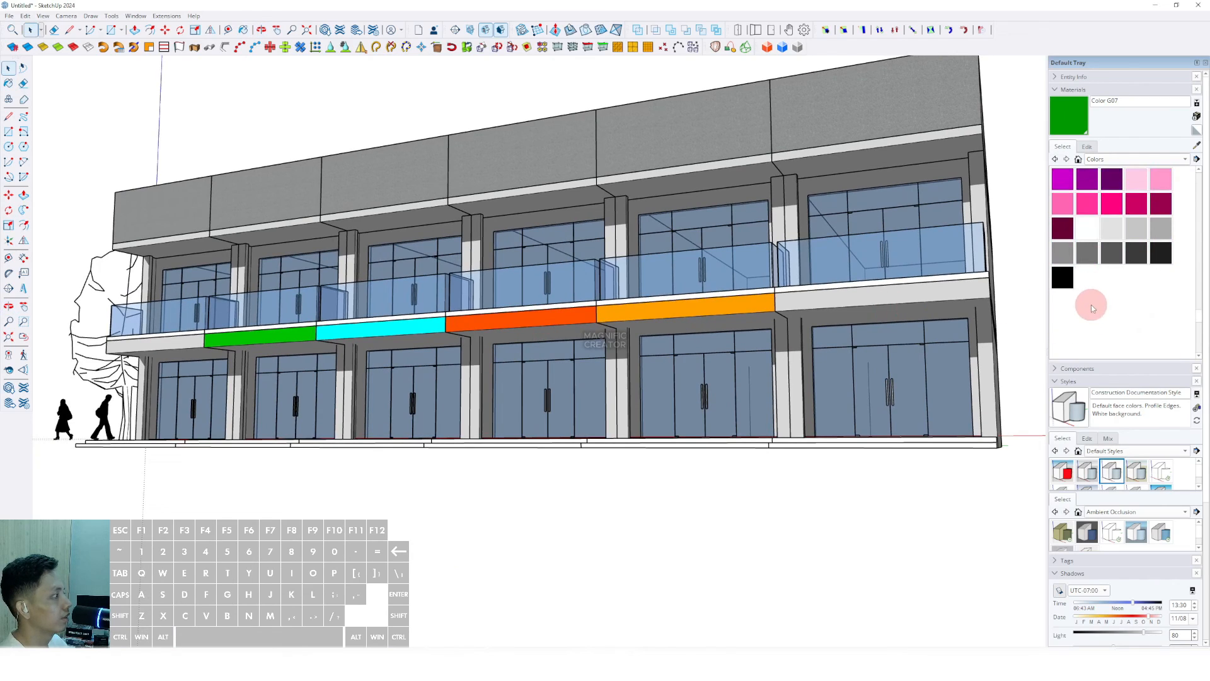
# Step: Open the leftmost bay group and inspect its balcony slab without painting
pyautogui.doubleClick(176, 337)
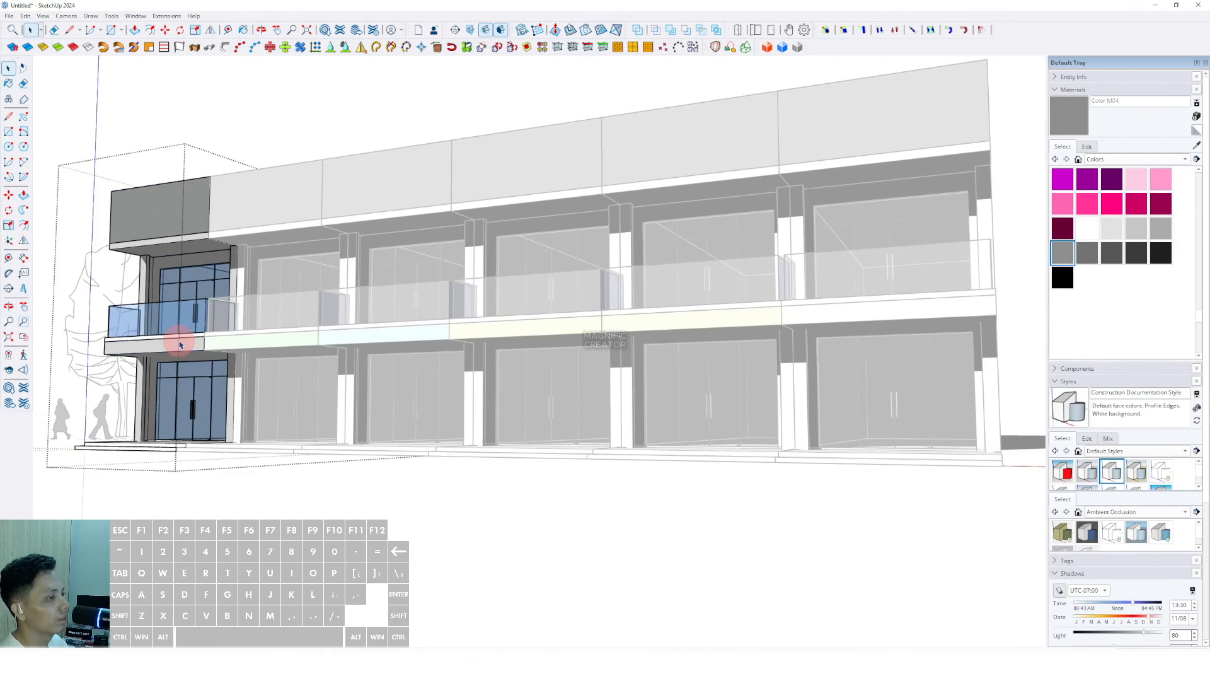
pyautogui.click(178, 344)
pyautogui.click(227, 179)
pyautogui.click(222, 119)
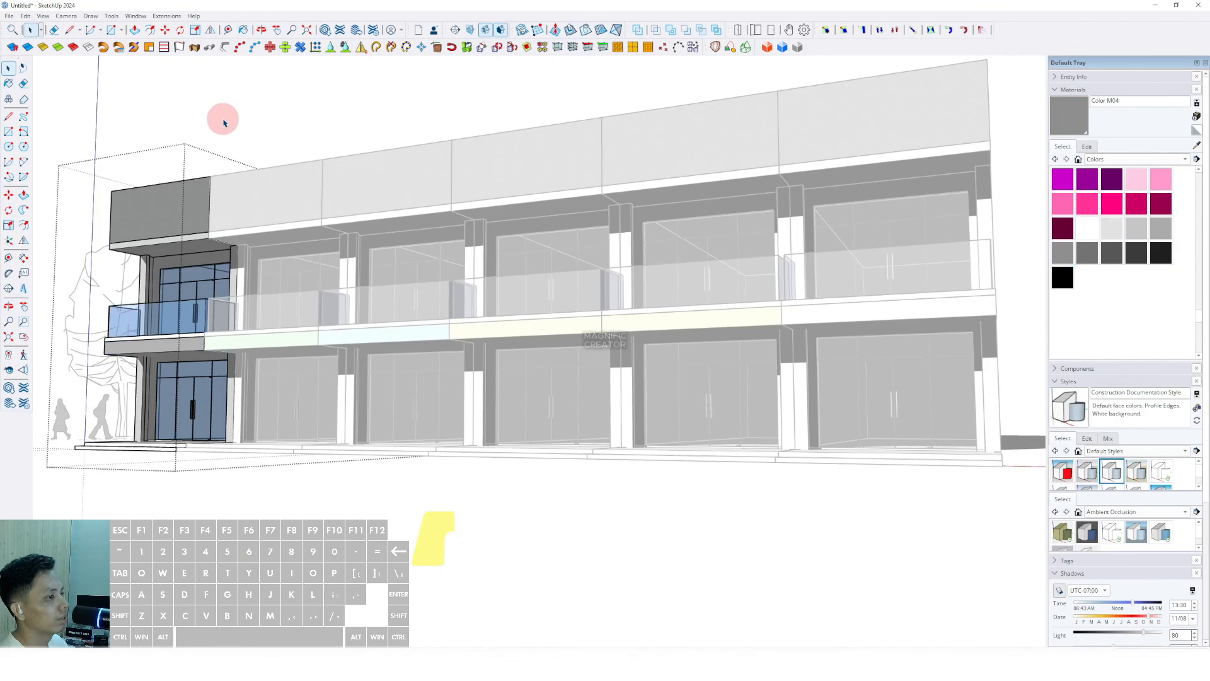
pyautogui.click(286, 154)
pyautogui.moveTo(203, 342); pyautogui.dragTo(185, 343, button='middle')
pyautogui.press('space')
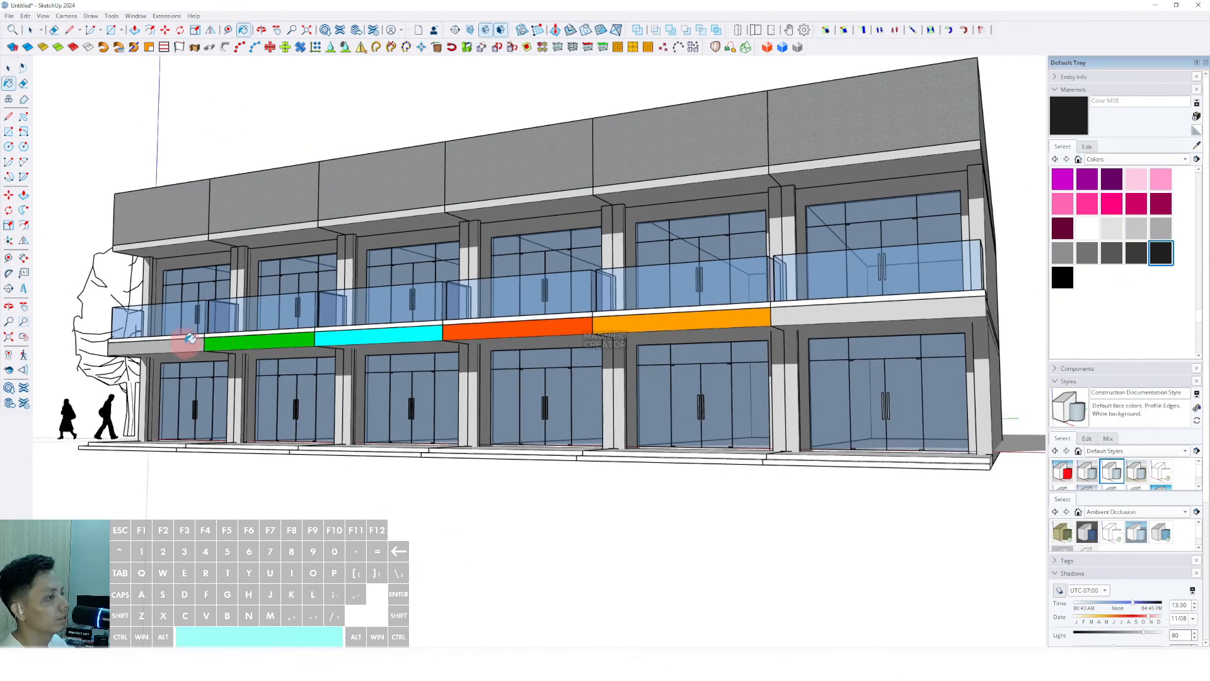
pyautogui.scroll(10, 1068, 277)
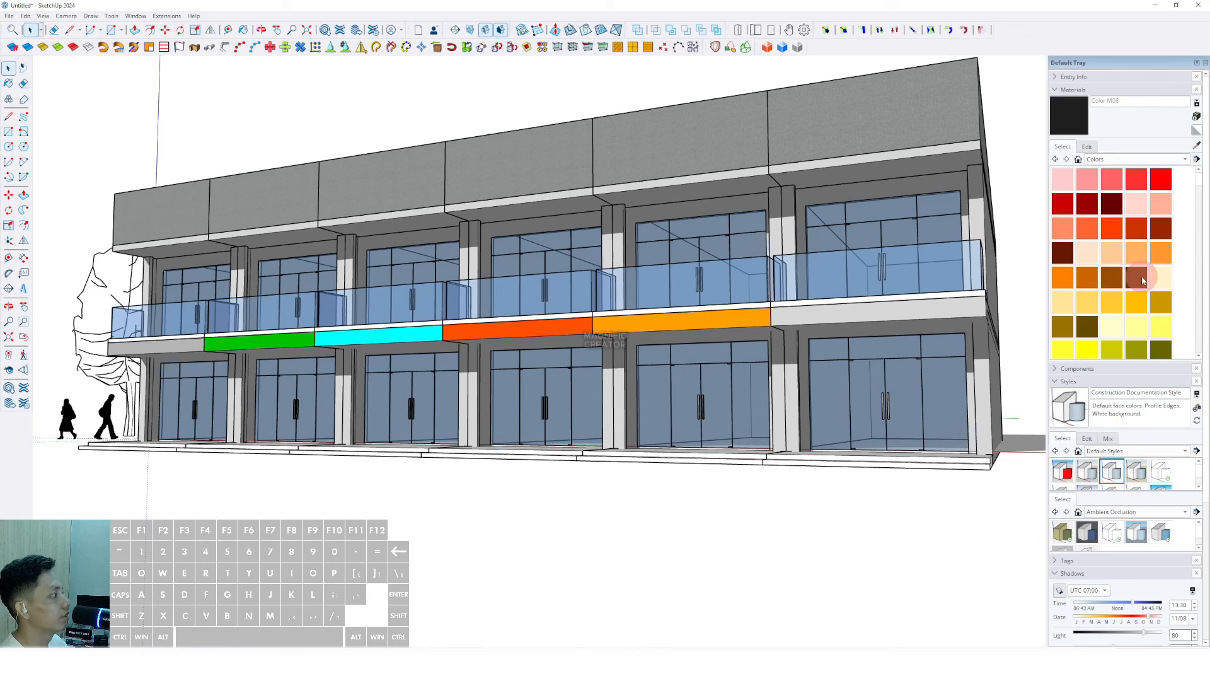
# Step: Paint the leftmost unit's fascia beam dark brown (Color C08)
pyautogui.click(1144, 281)
pyautogui.moveTo(230, 344); pyautogui.dragTo(217, 344, button='middle')
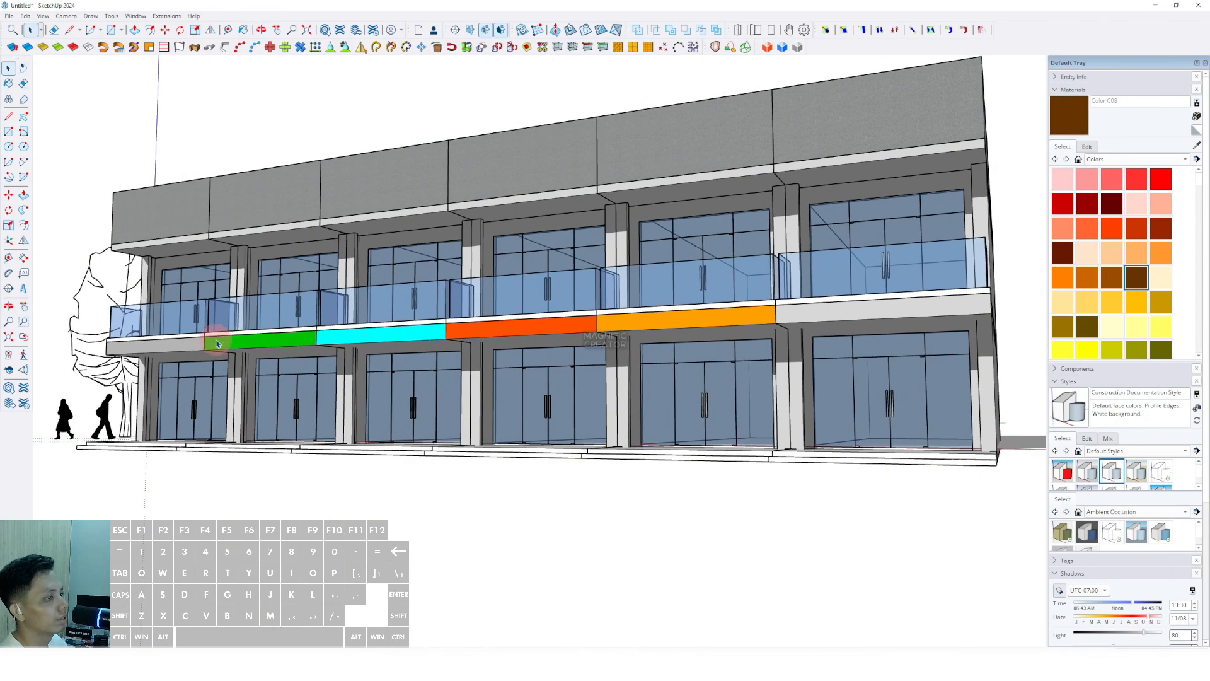
pyautogui.doubleClick(175, 346)
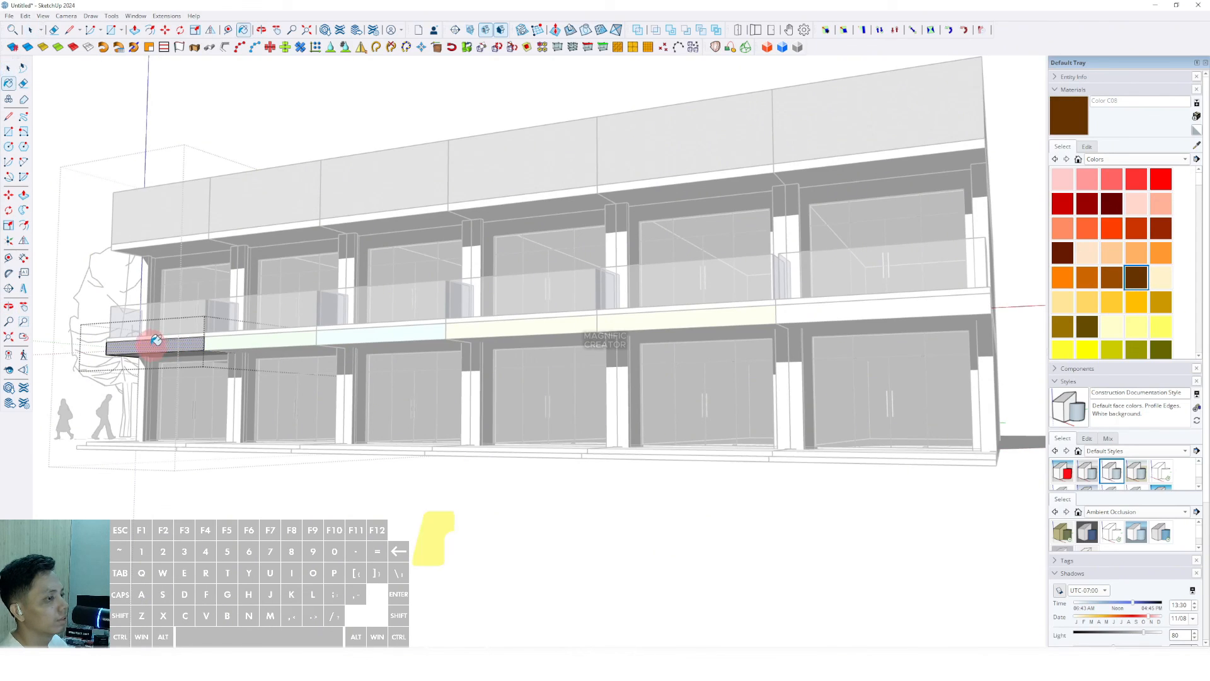
pyautogui.click(155, 341)
pyautogui.press('space')
pyautogui.scroll(-4, 178, 195)
pyautogui.click(206, 140)
pyautogui.click(205, 141)
pyautogui.scroll(4, 391, 341)
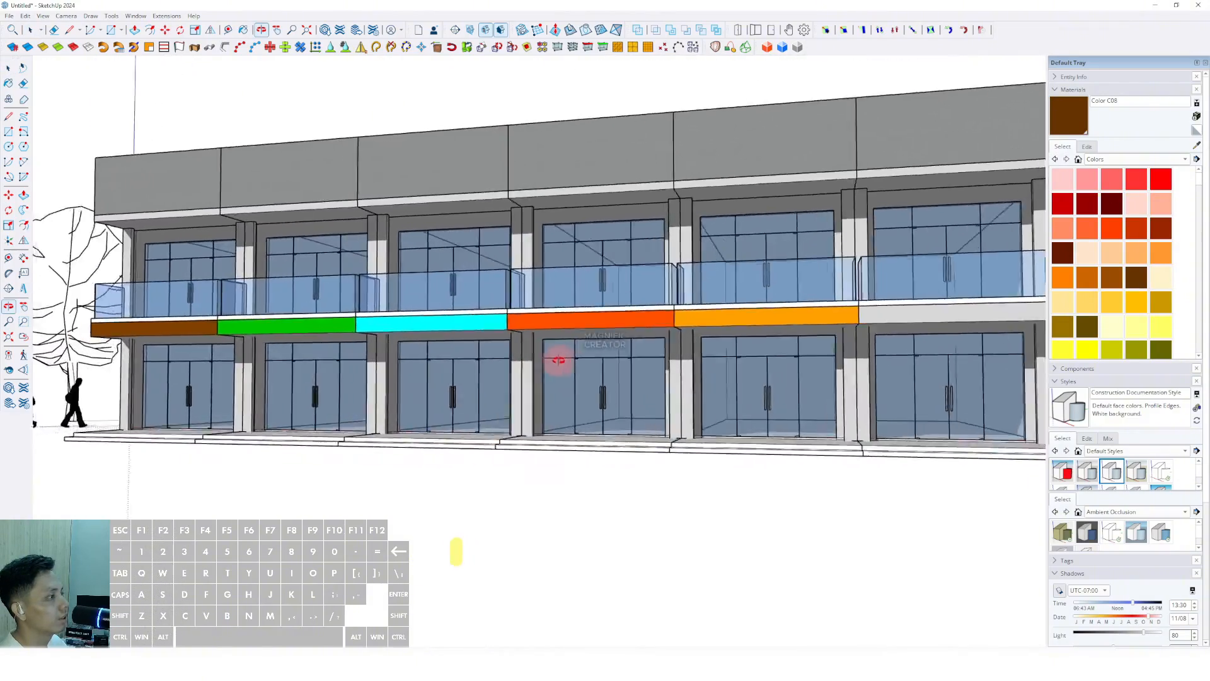
pyautogui.scroll(-3, 558, 360)
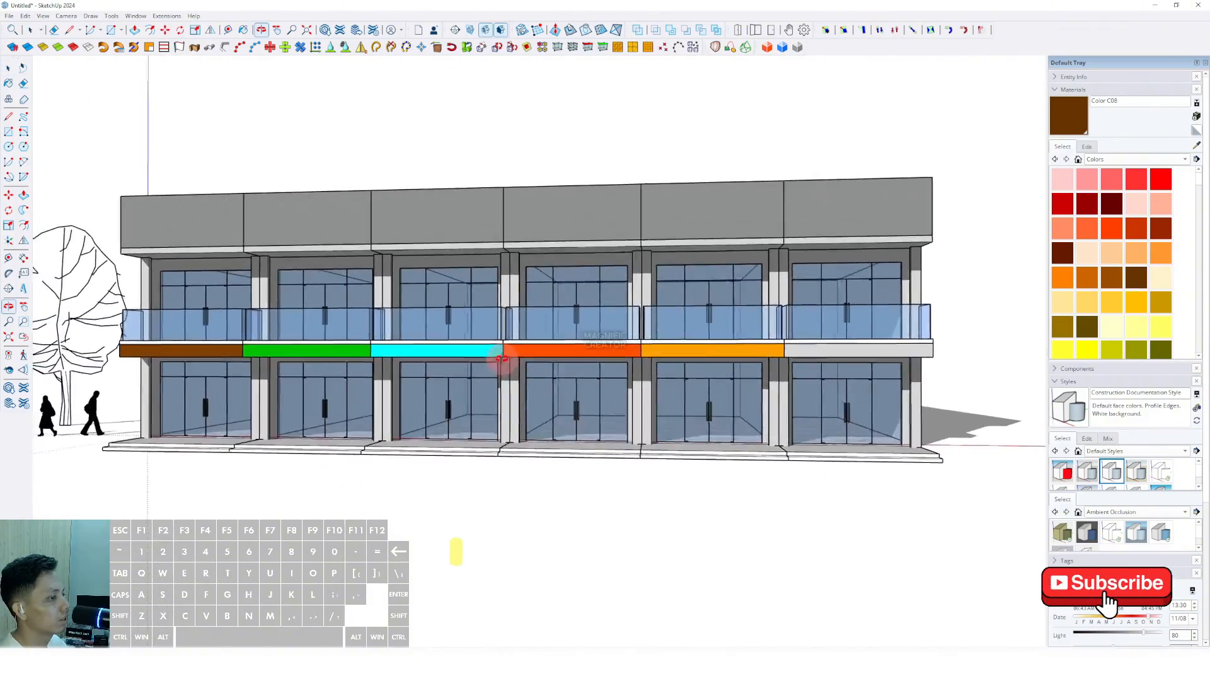